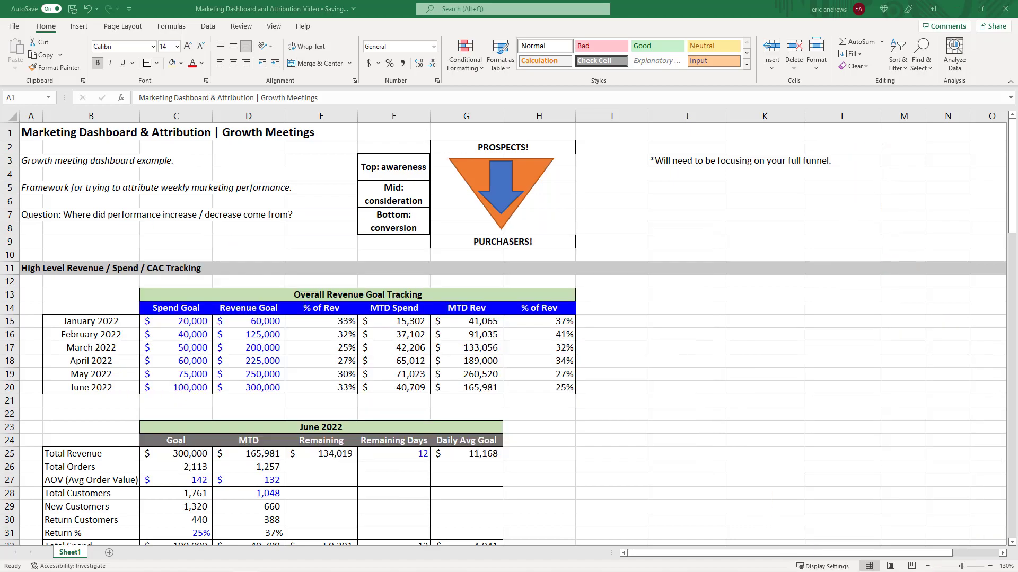
Scroll through the whole marketing dashboard from top to bottom and back to review its sections.
click(82, 134)
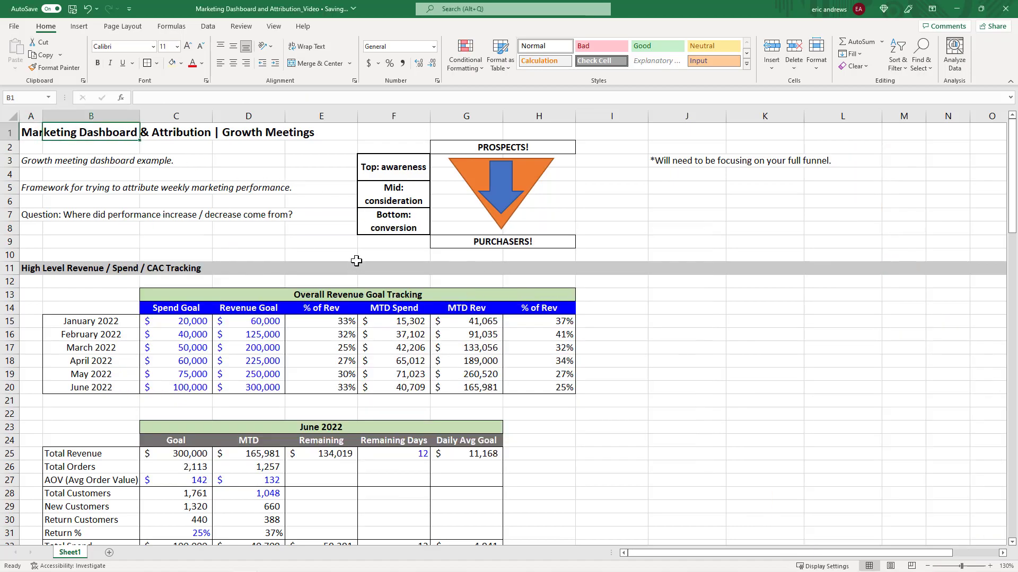
scroll(356, 261, down, 15)
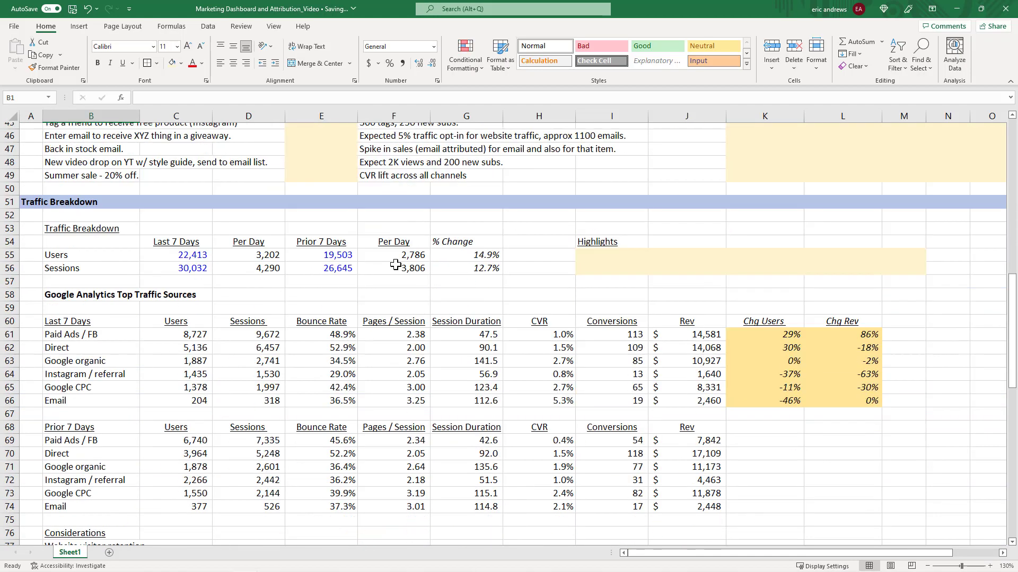
scroll(395, 265, down, 16)
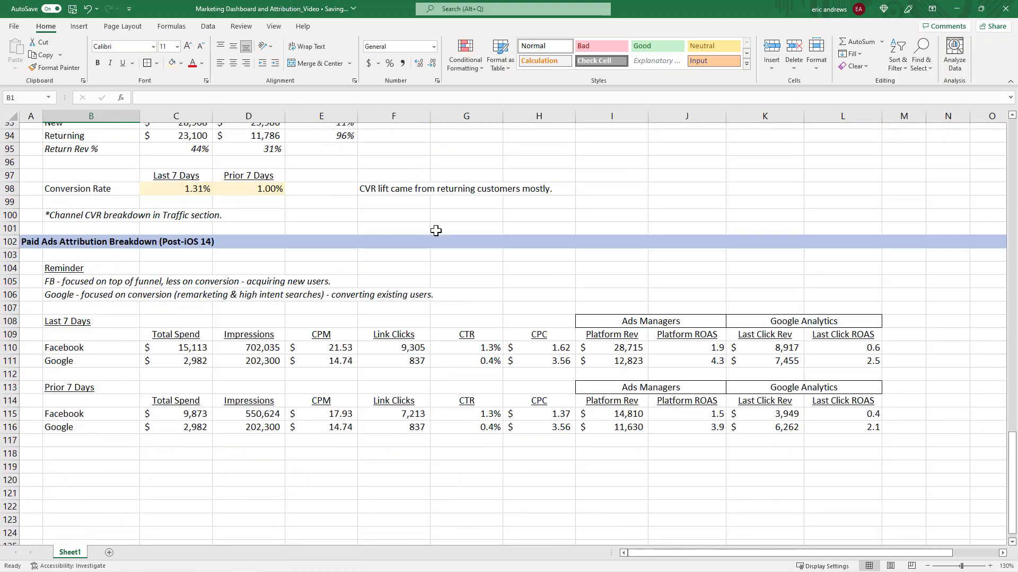
scroll(430, 228, up, 3)
scroll(445, 219, up, 4)
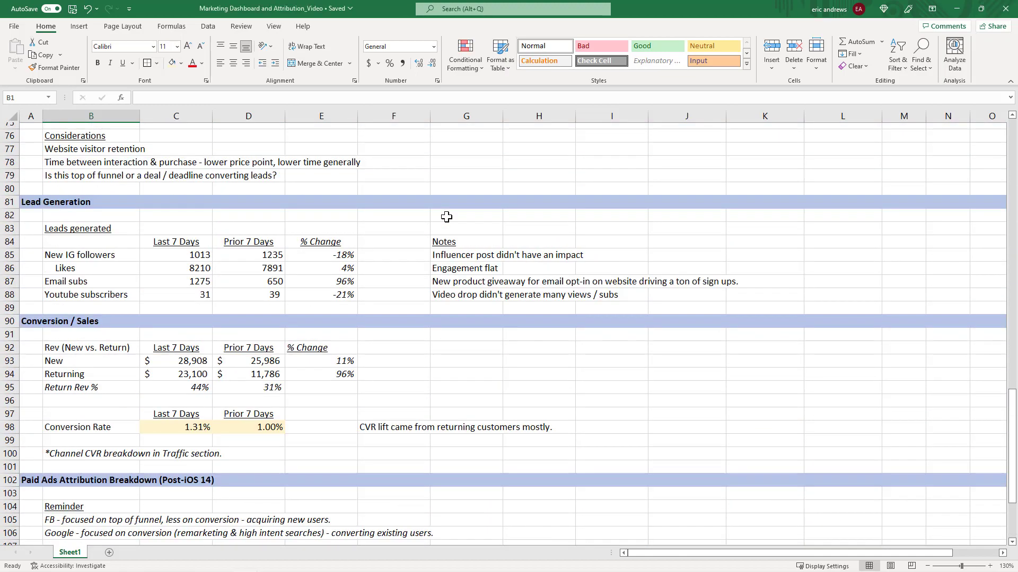
scroll(446, 217, up, 9)
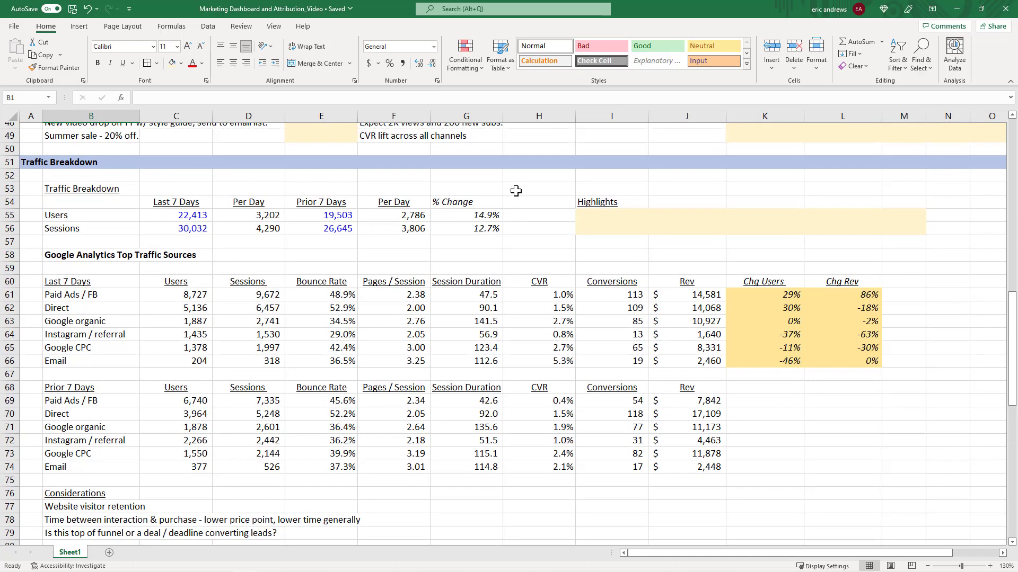
scroll(517, 183, up, 1)
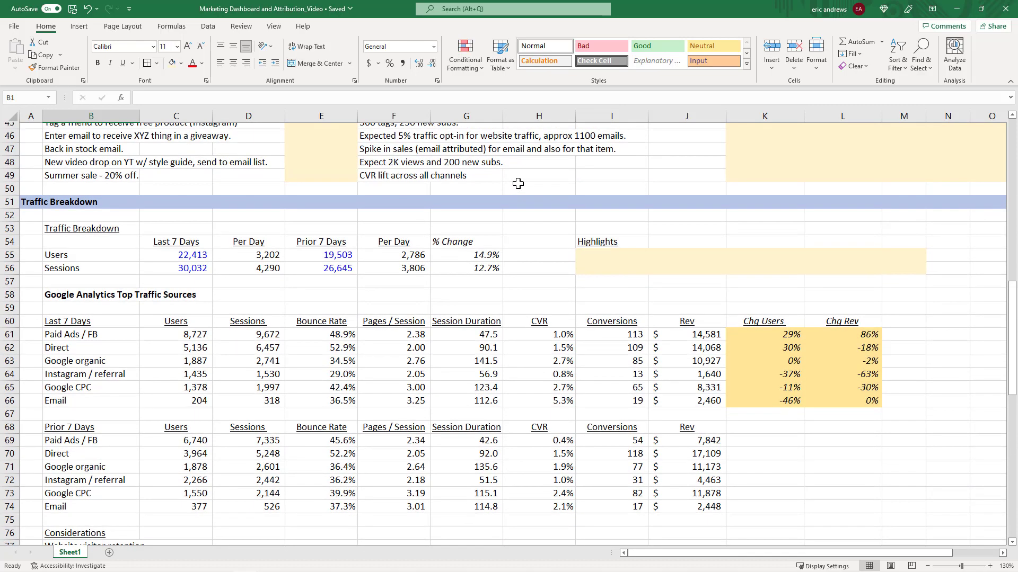
scroll(528, 198, up, 6)
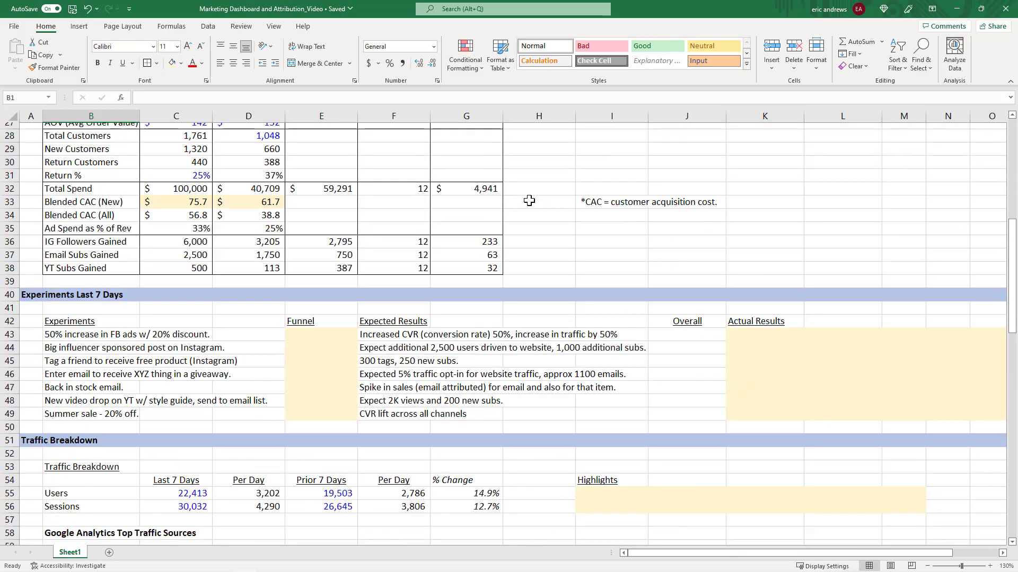
scroll(529, 200, up, 9)
Inspect the Overall Revenue Goal Tracking and June 2022 tables, then the Traffic Breakdown column headers.
click(188, 317)
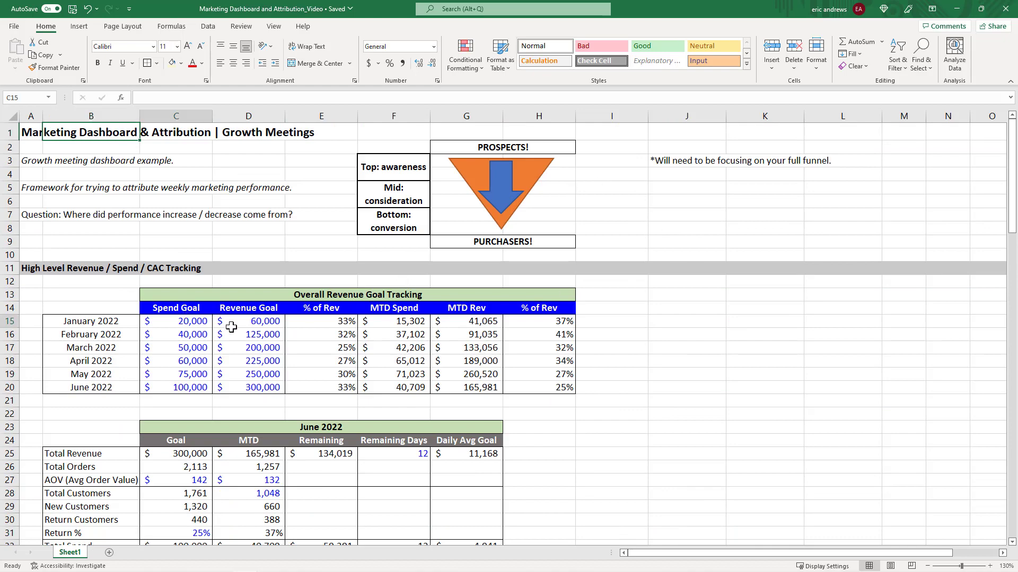
drag(231, 327, 477, 360)
scroll(228, 390, down, 1)
drag(187, 414, 372, 492)
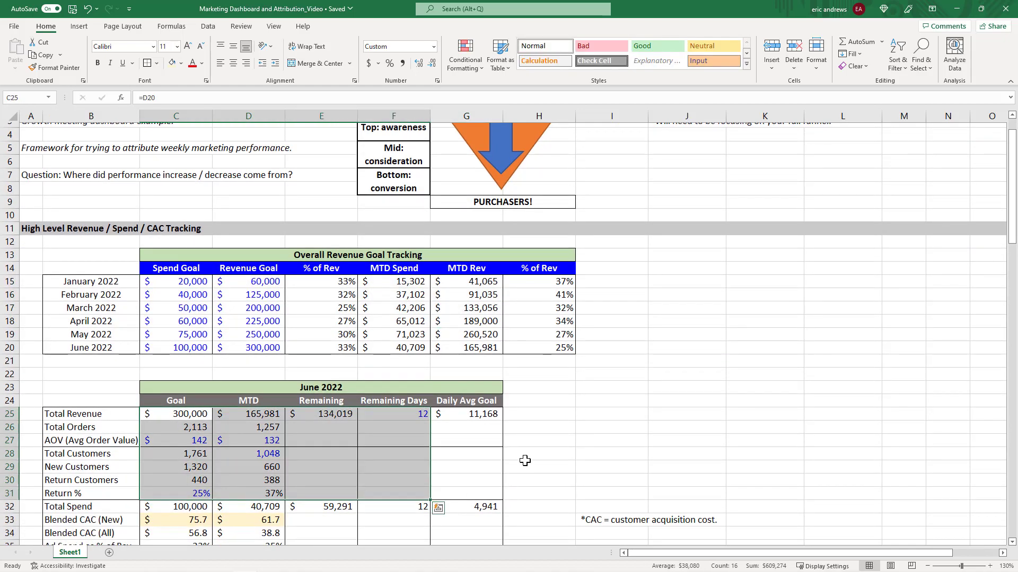
click(525, 460)
scroll(511, 313, down, 13)
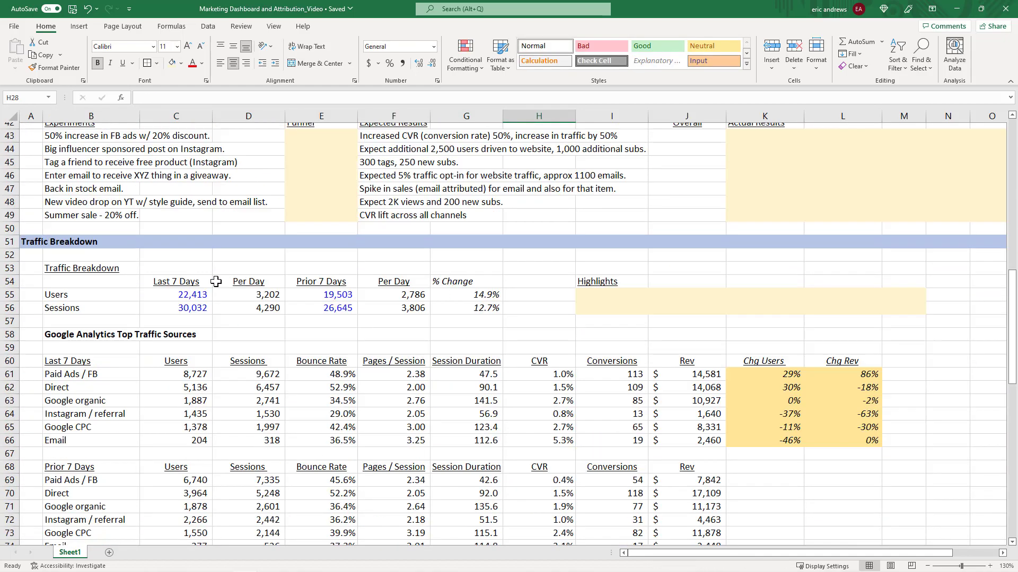
click(177, 282)
click(335, 282)
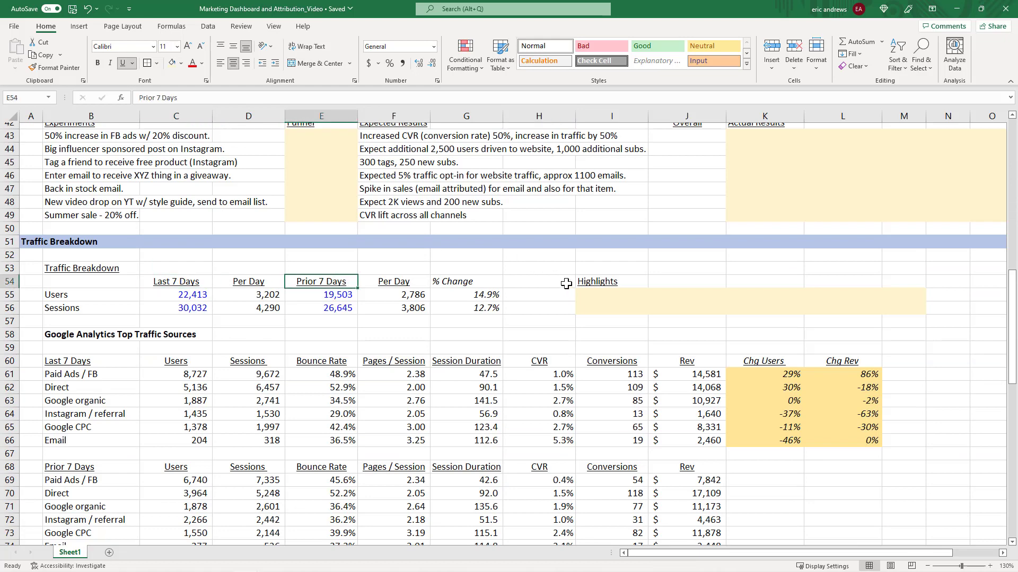
Return to the top and examine the funnel stage labels for awareness, consideration and conversion.
scroll(578, 268, up, 4)
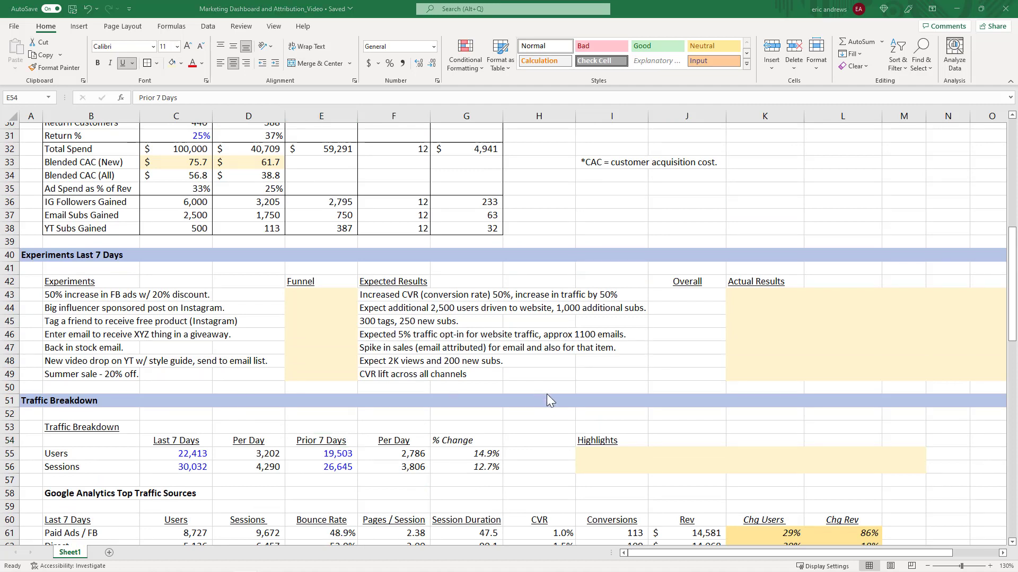
scroll(501, 290, down, 4)
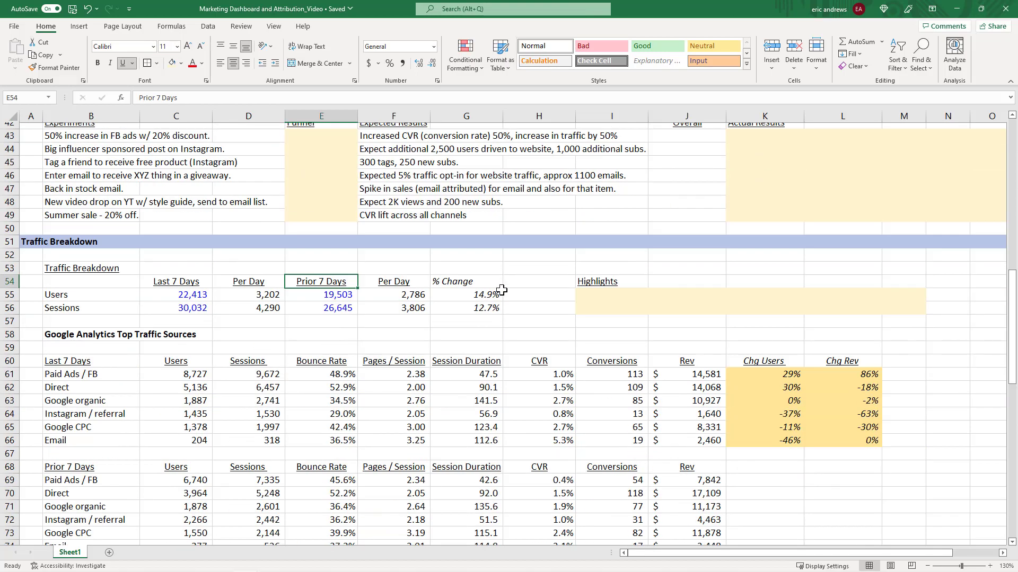
scroll(534, 260, down, 5)
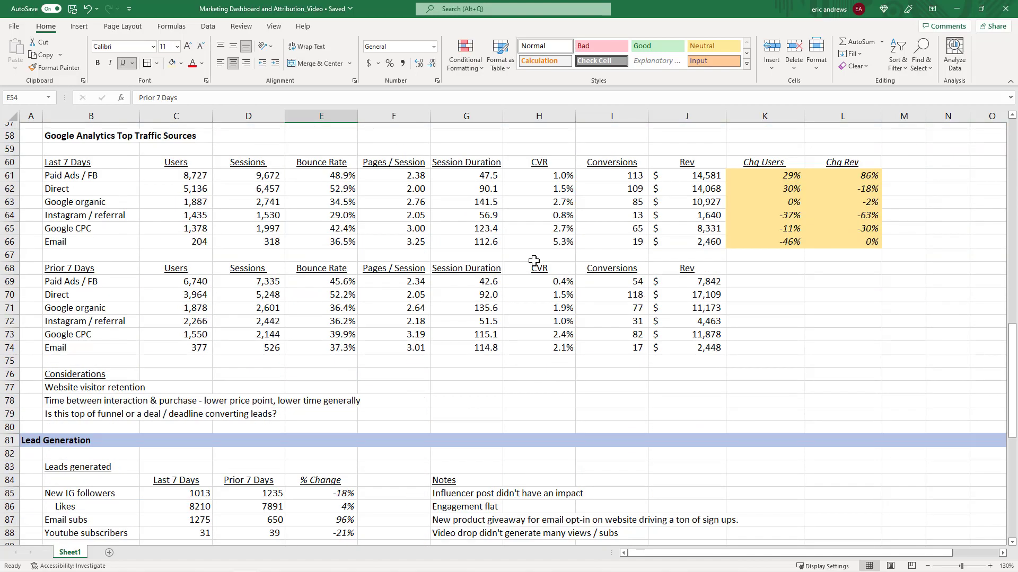
scroll(534, 260, down, 2)
scroll(561, 265, up, 20)
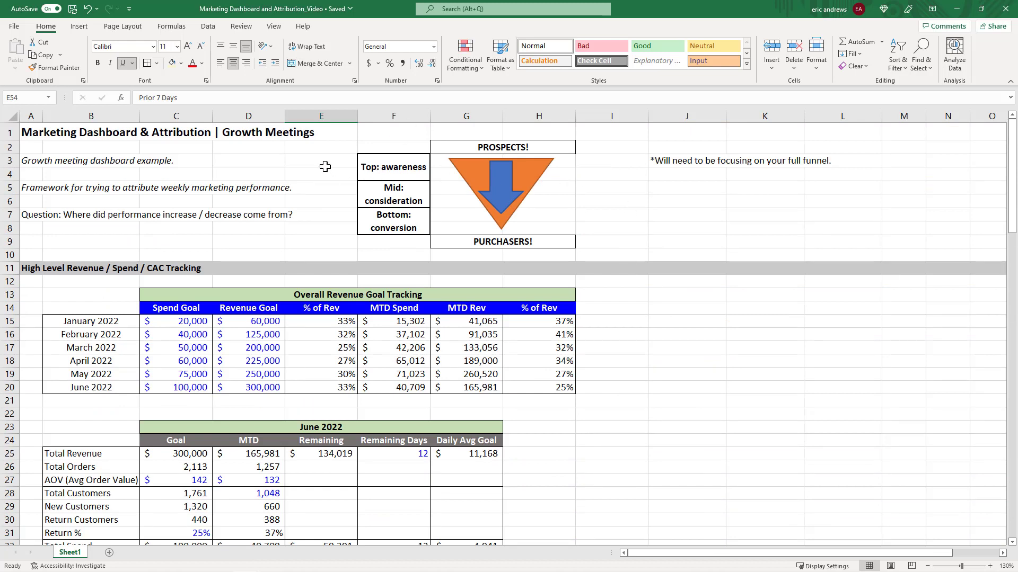
drag(325, 166, 336, 221)
click(341, 190)
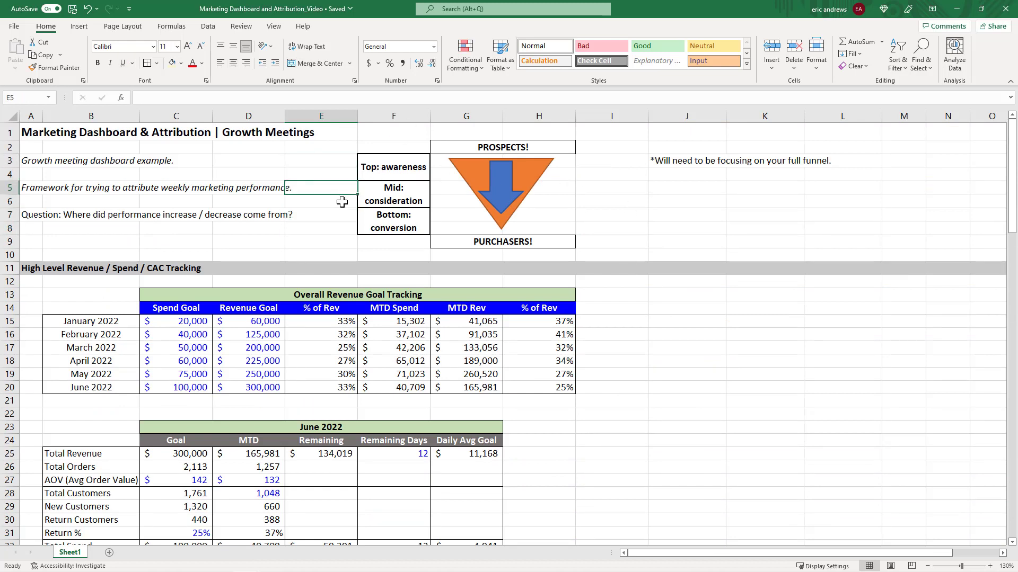
click(343, 202)
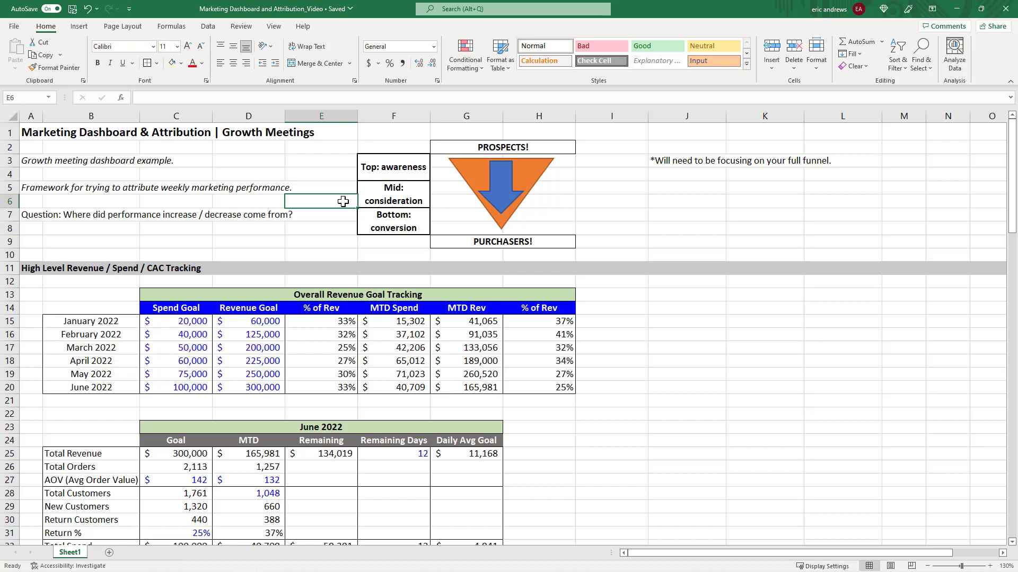
key(Up)
key(Right)
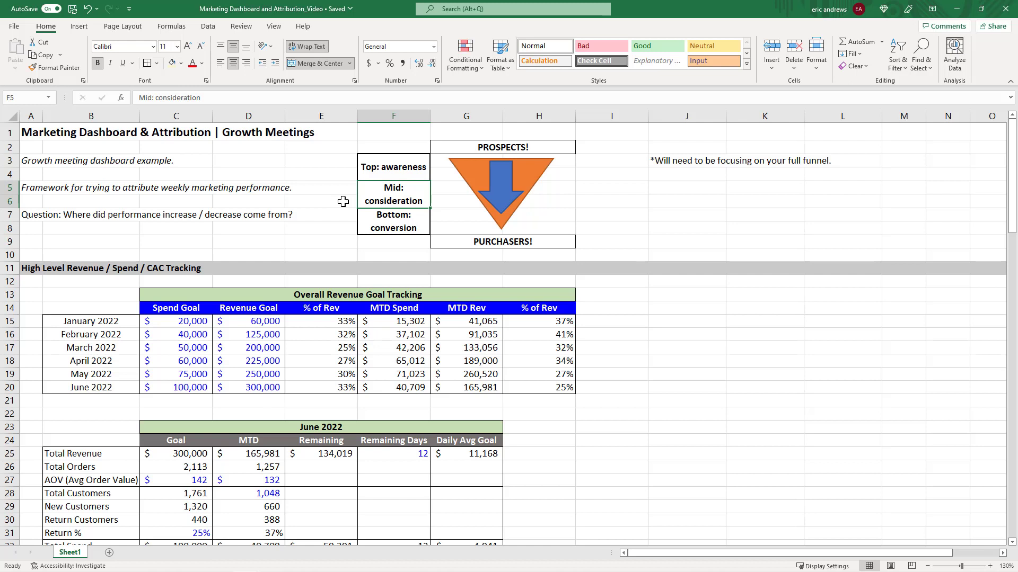
key(Down)
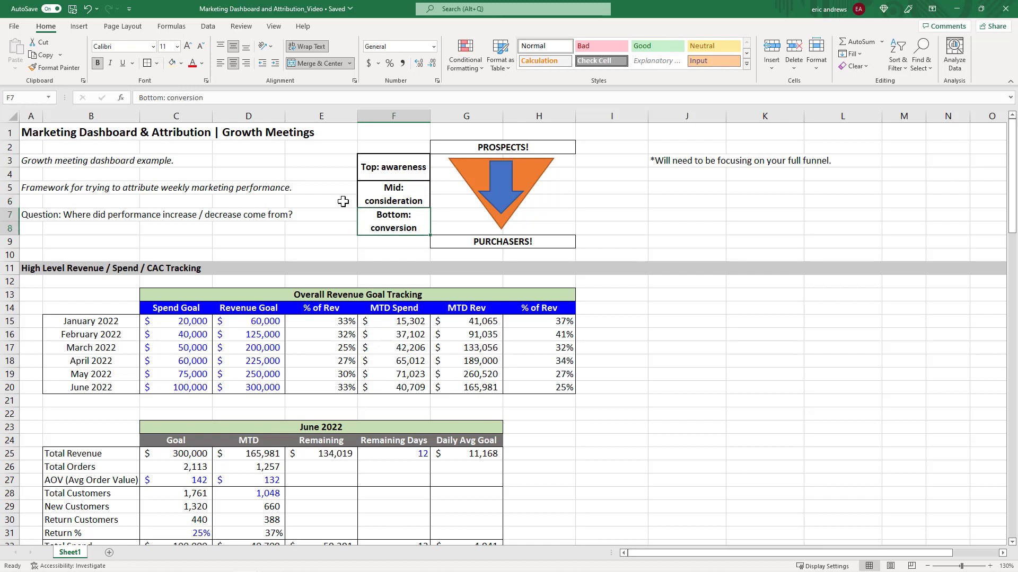
key(Up)
key(Up)
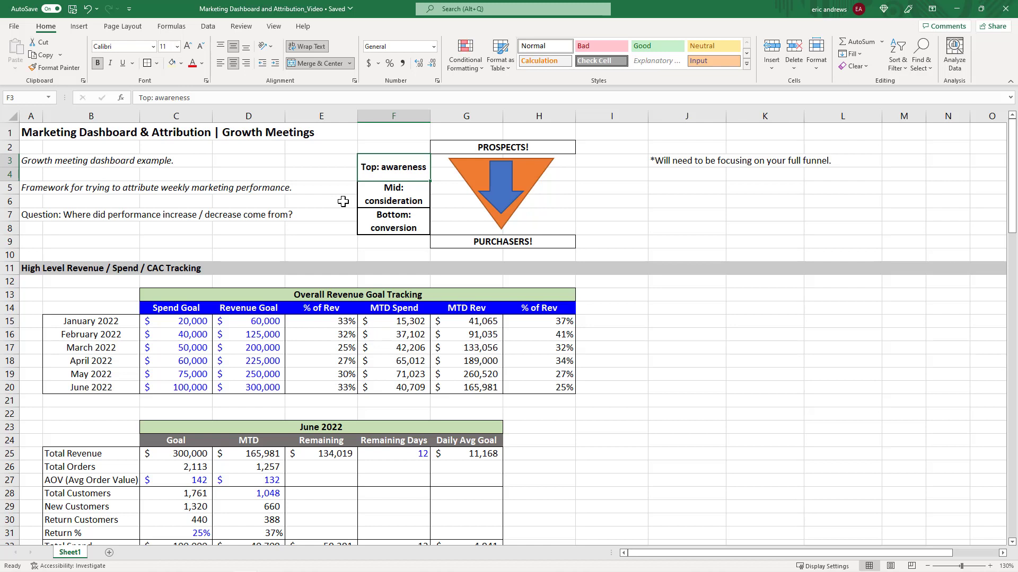
key(Down)
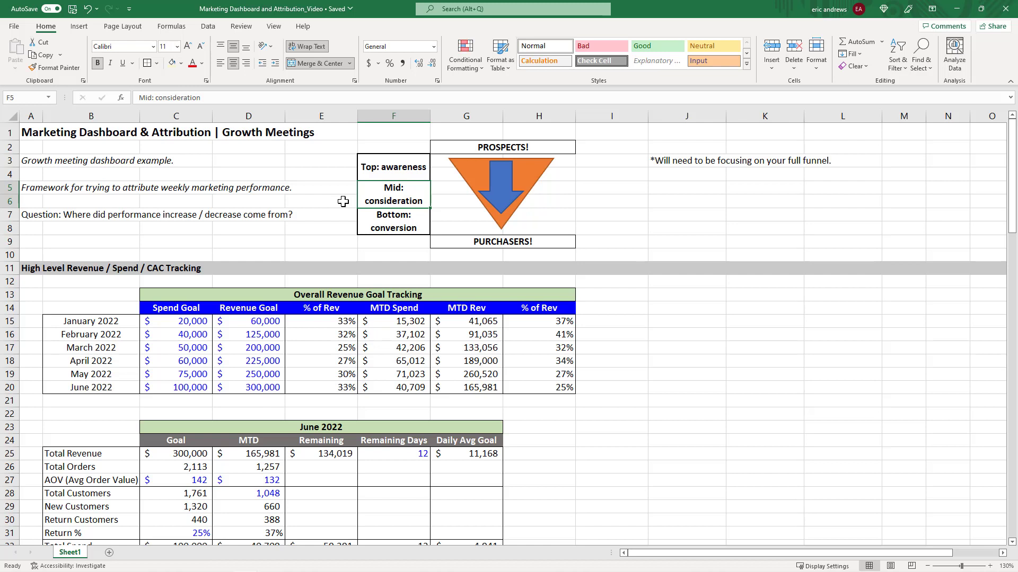
click(392, 223)
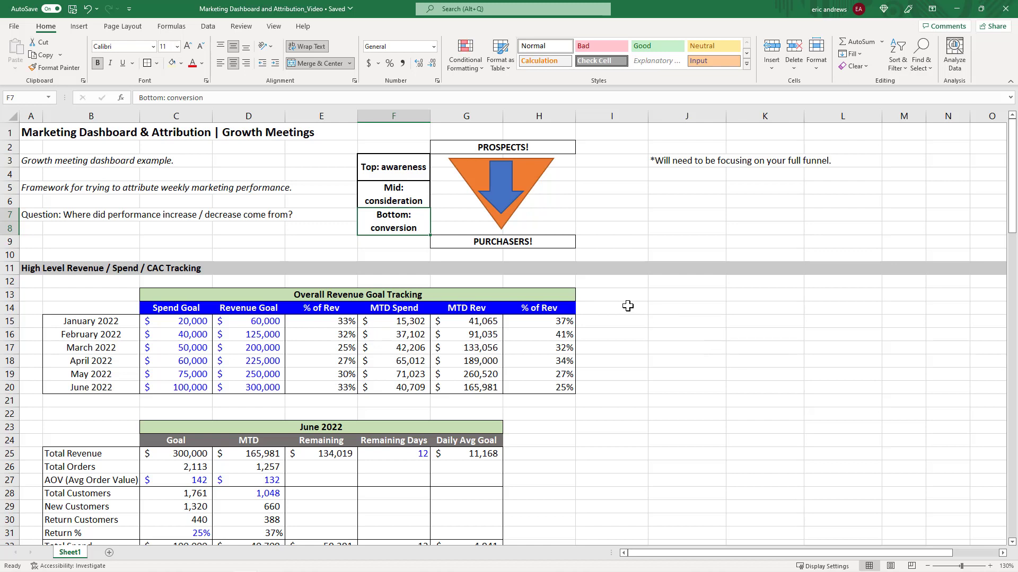
Select and examine the January to June 2022 rows of the revenue goal tracking table.
click(287, 159)
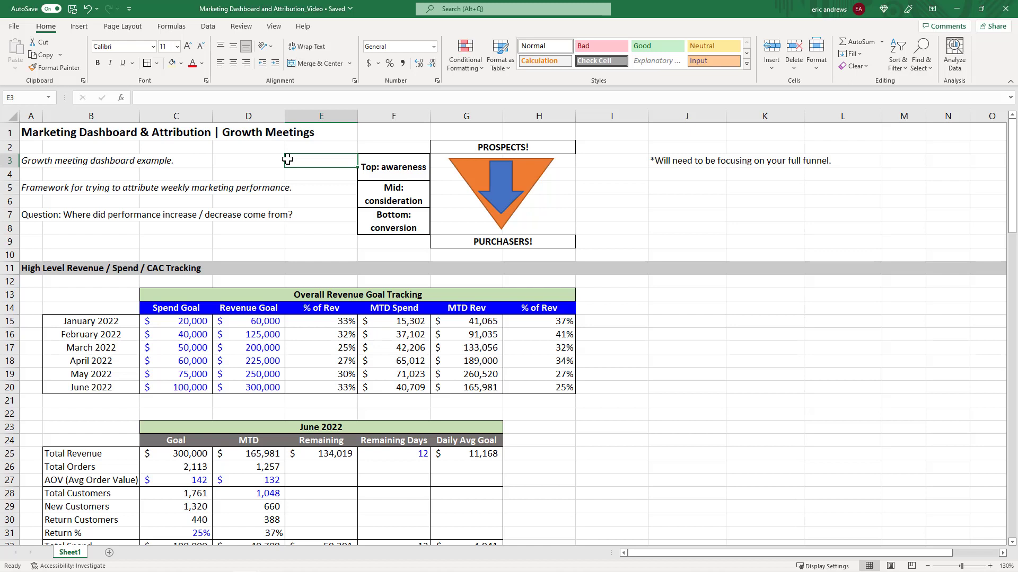
key(Left)
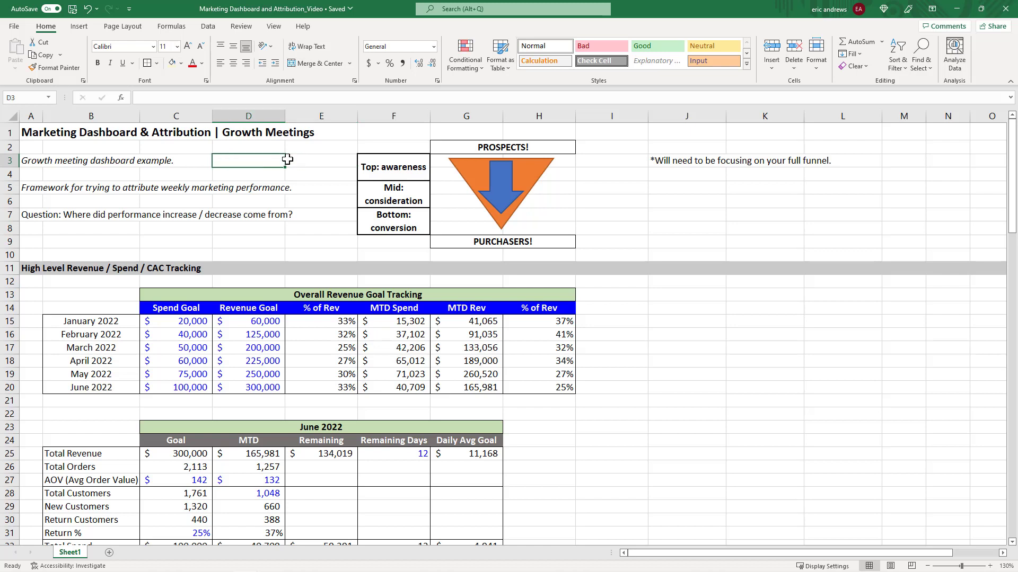
click(91, 192)
scroll(229, 177, down, 2)
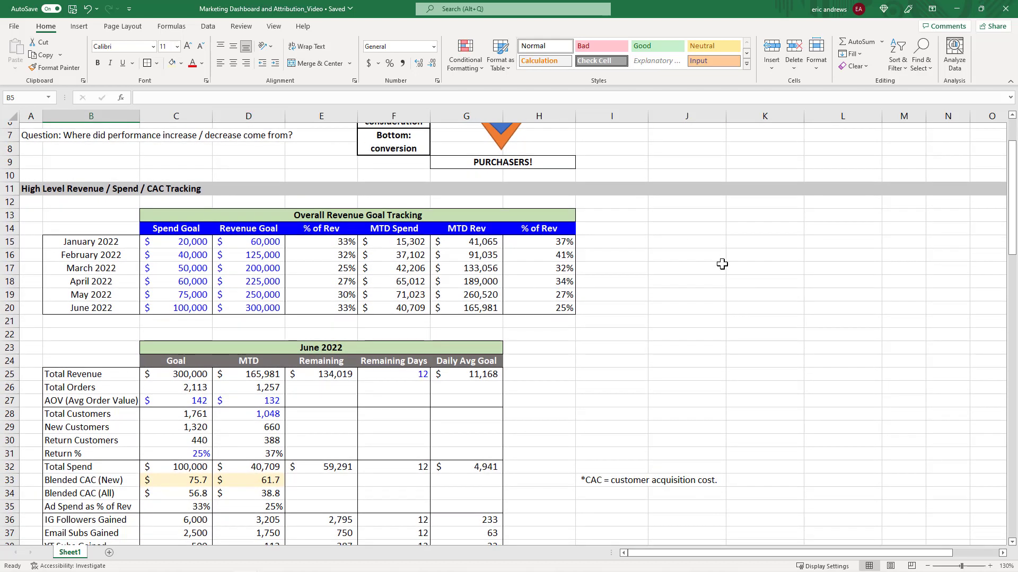
drag(679, 243, 680, 305)
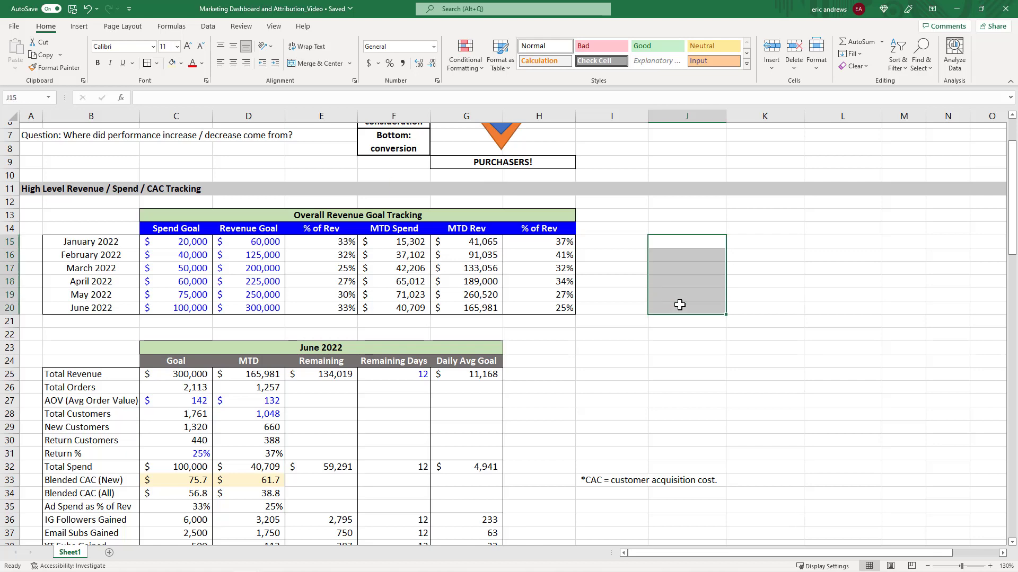
click(680, 305)
scroll(636, 275, down, 1)
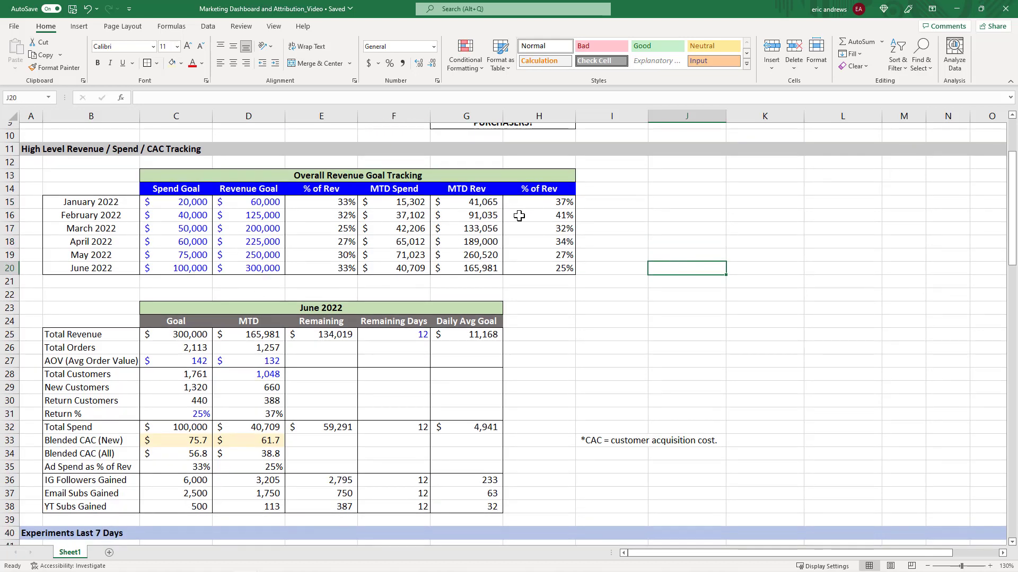
drag(677, 201, 673, 265)
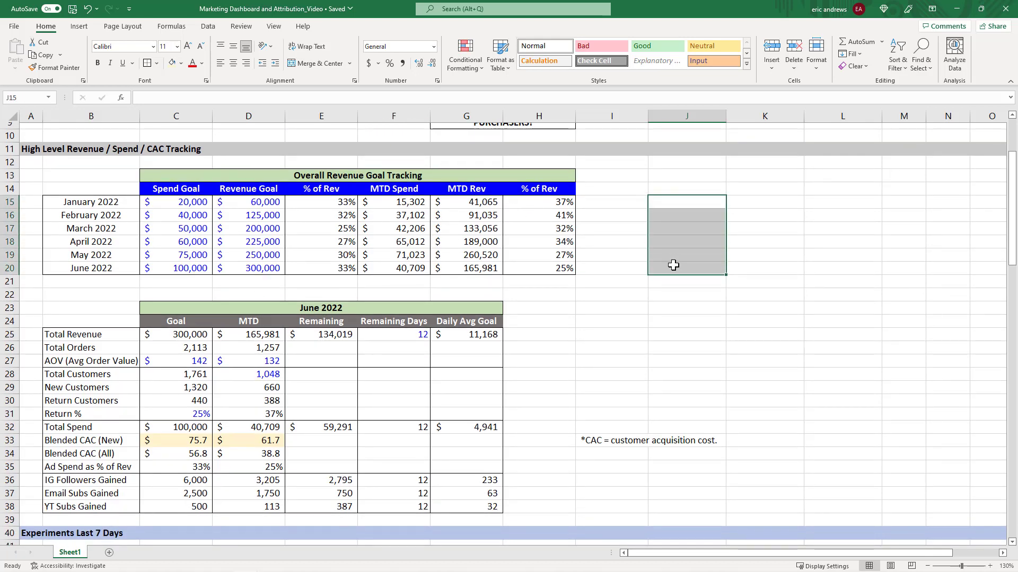
drag(99, 202, 537, 271)
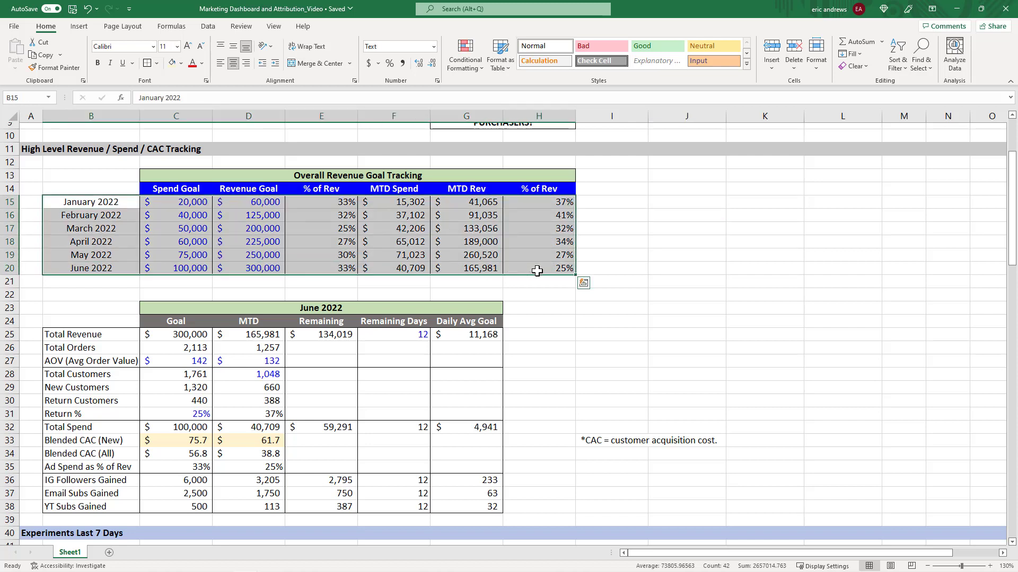
click(465, 269)
click(84, 265)
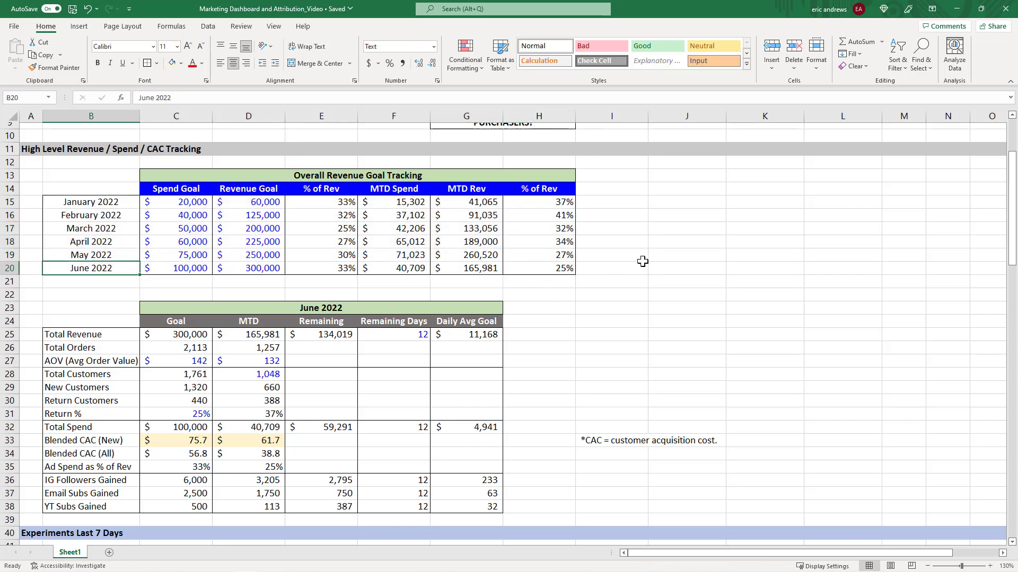
Step through the June 2022 row and the Spend Goal and Revenue Goal cells of the tracking table.
key(Right)
key(Right)
key(Right)
key(Right)
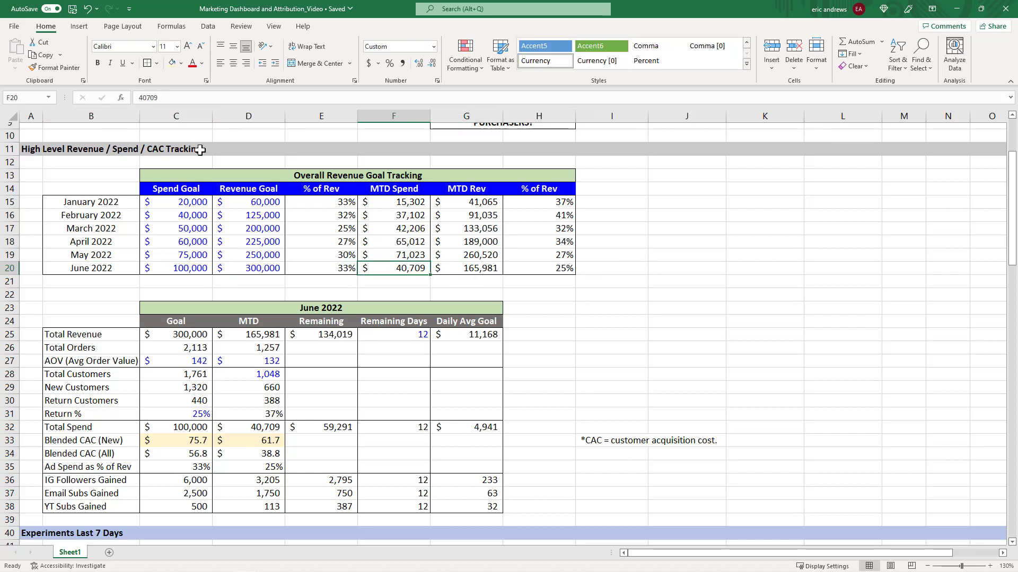
click(12, 268)
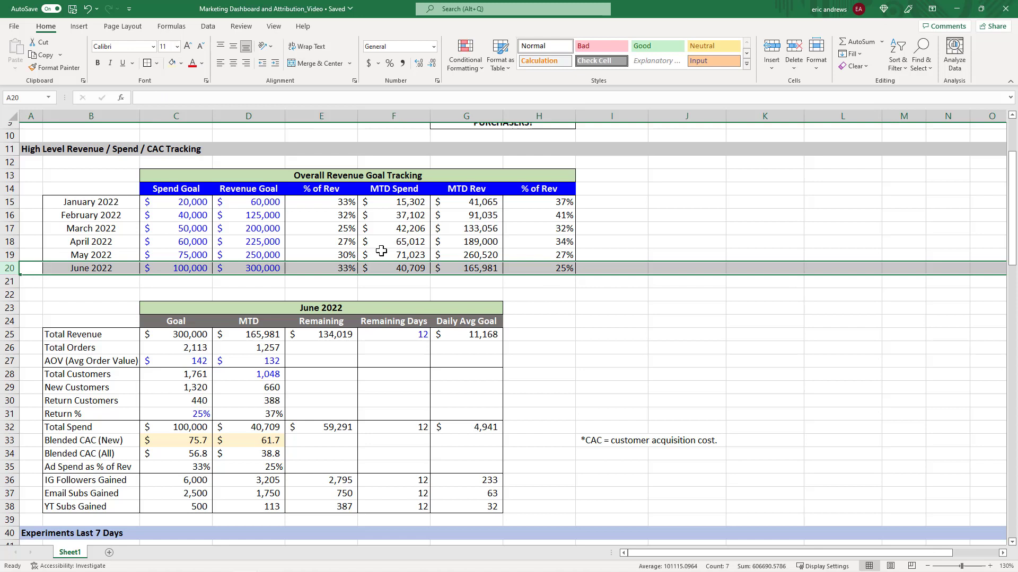
click(94, 267)
key(Right)
key(Right)
drag(526, 268, 175, 268)
click(389, 334)
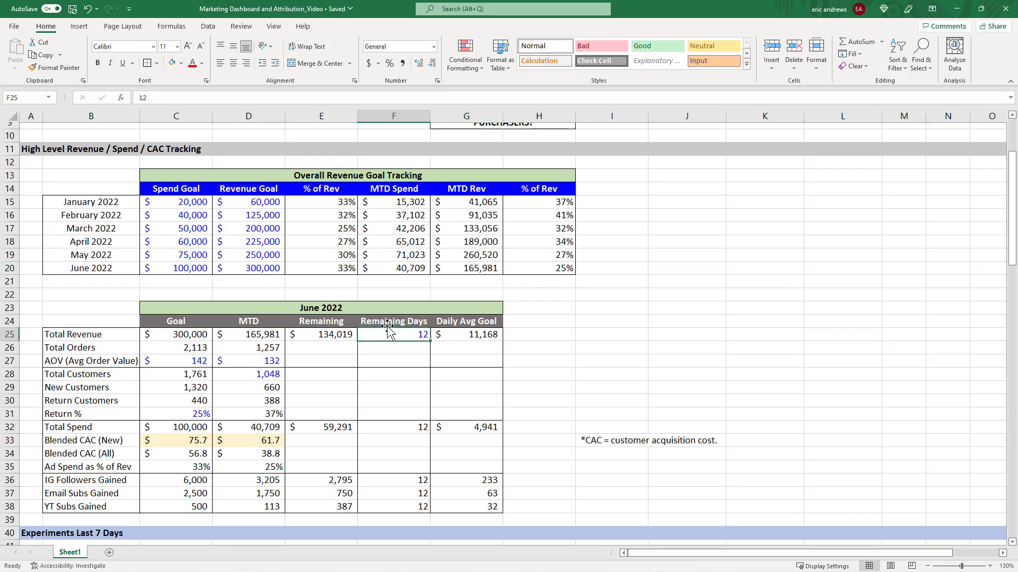
click(114, 201)
click(162, 202)
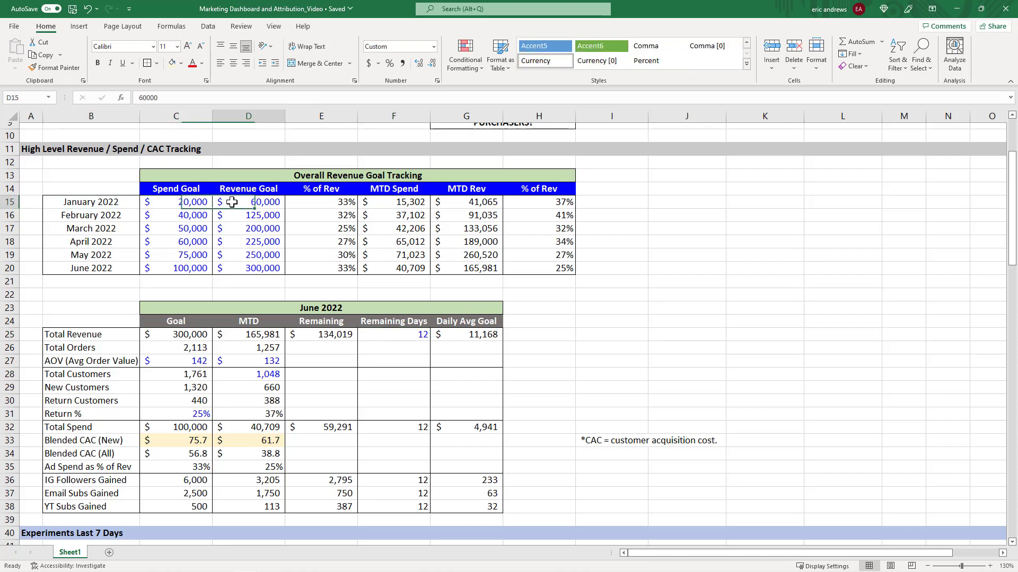
click(188, 189)
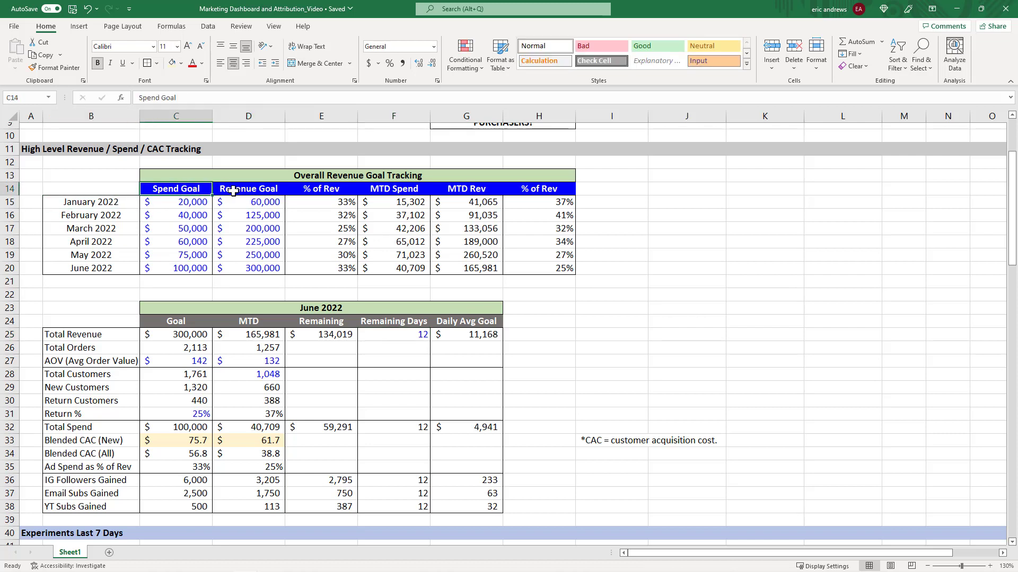
Step through the January 2022 row of the revenue goal tracking table, from Spend Goal across to % of Rev.
key(Tab)
key(Return)
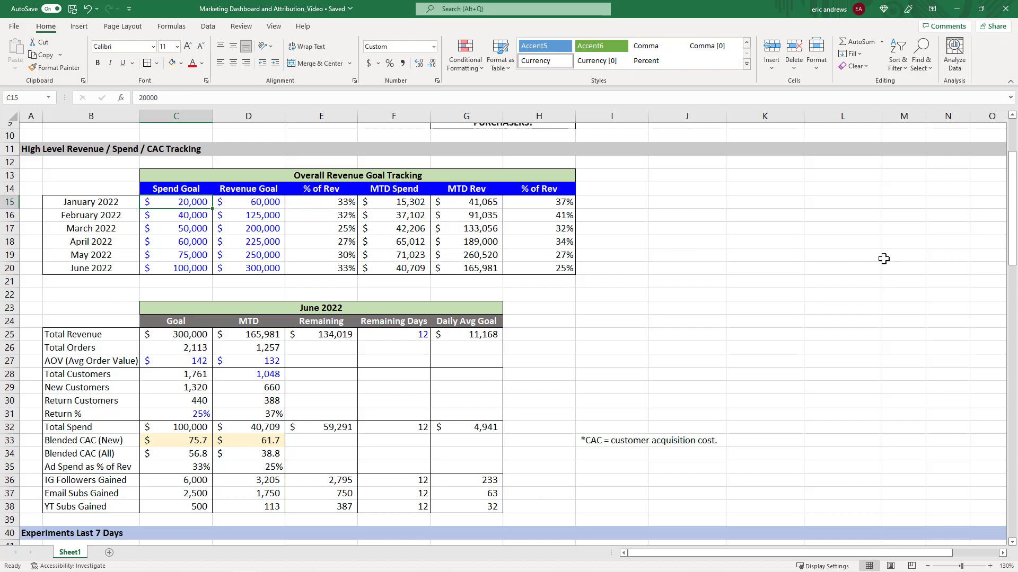
key(Tab)
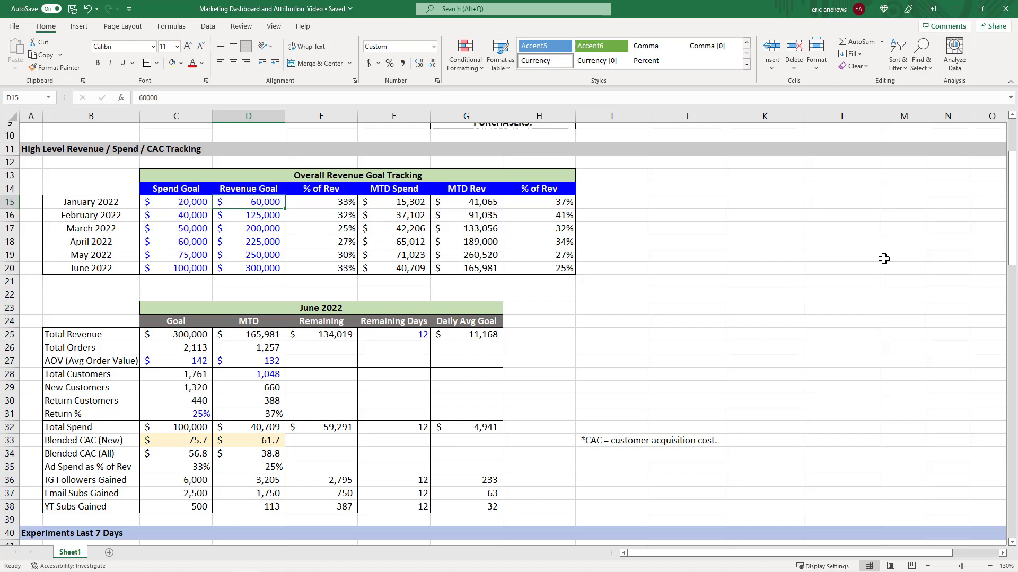
key(Tab)
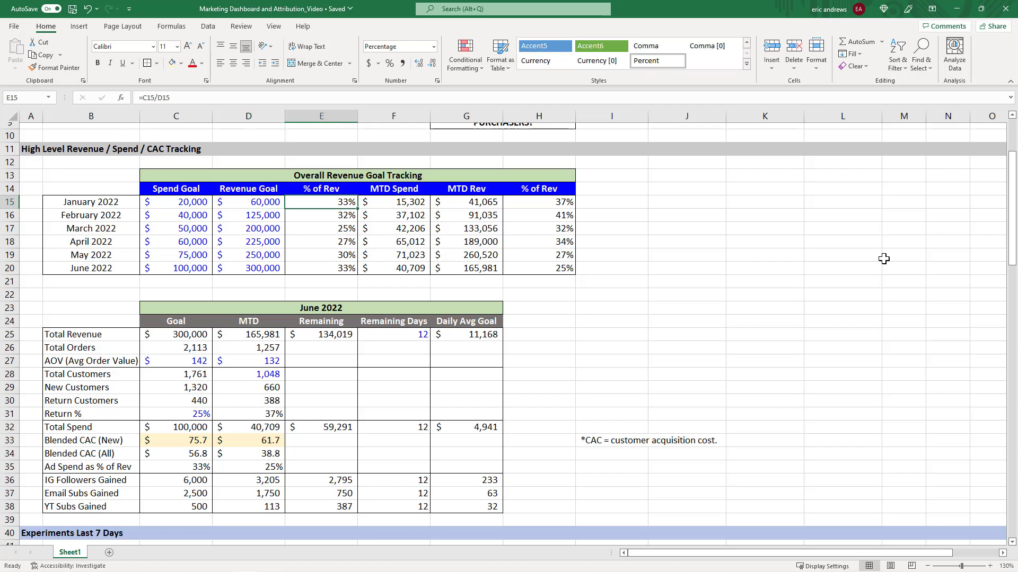
key(Tab)
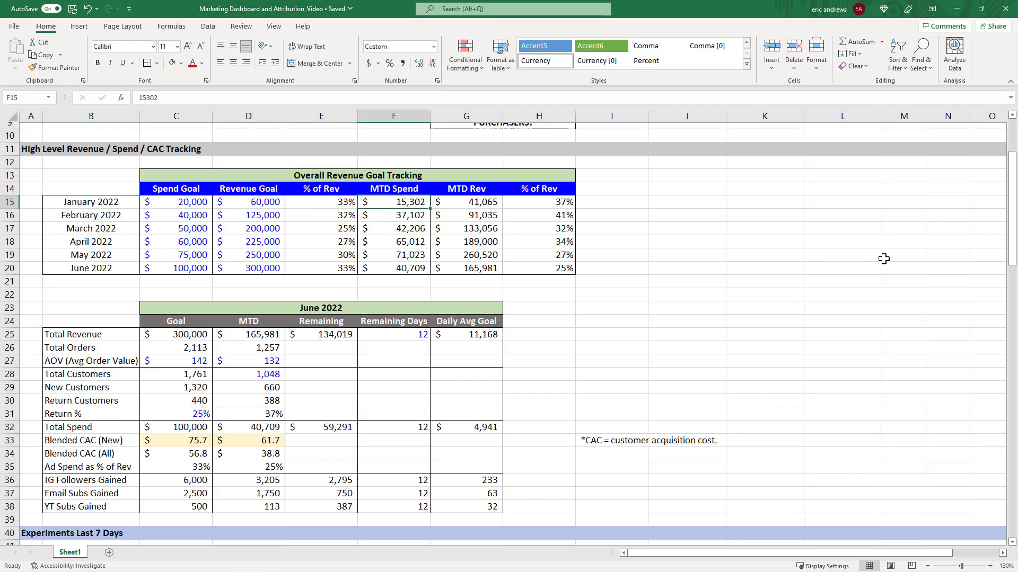
key(Tab)
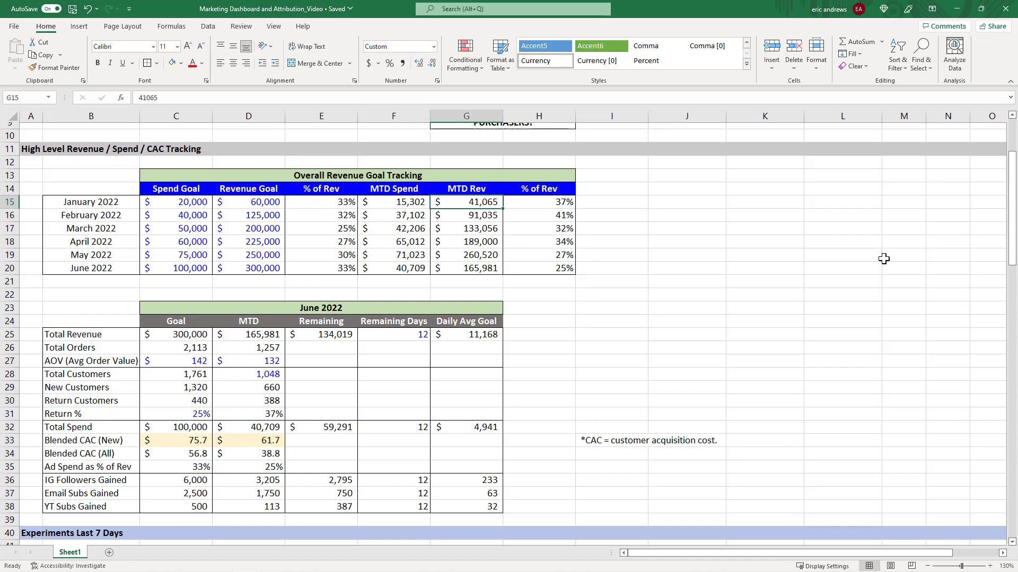
key(Right)
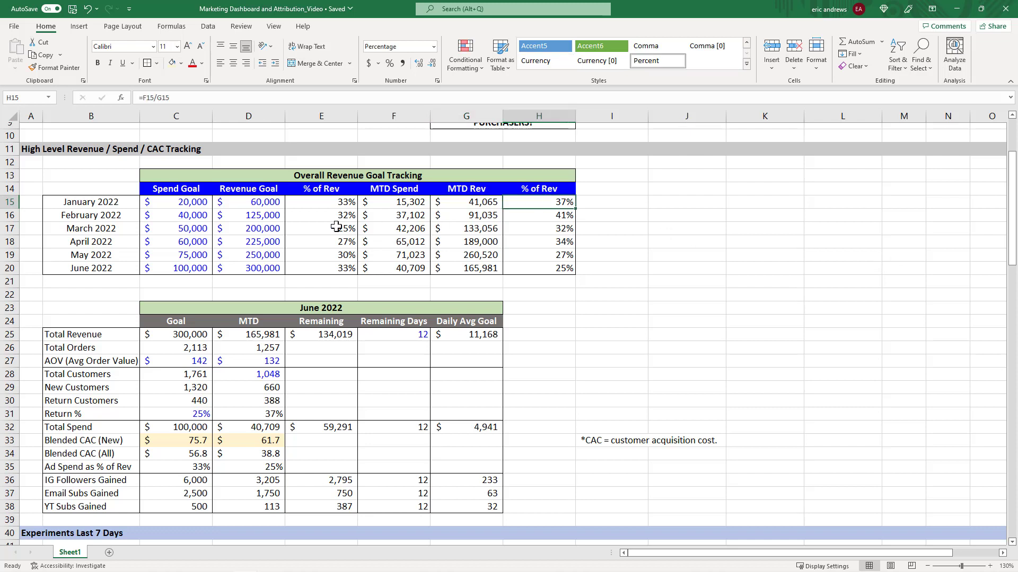
Select the January to May spend goals, then inspect the May row and the MTD Spend and MTD Rev cells.
drag(182, 202, 192, 255)
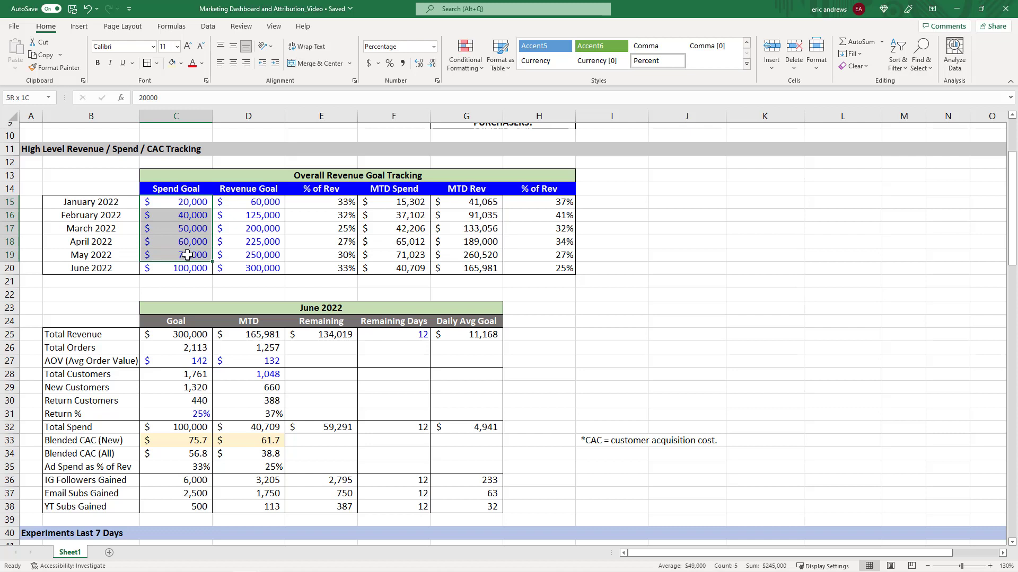
click(192, 255)
key(Right)
key(Right)
key(Right)
key(Right)
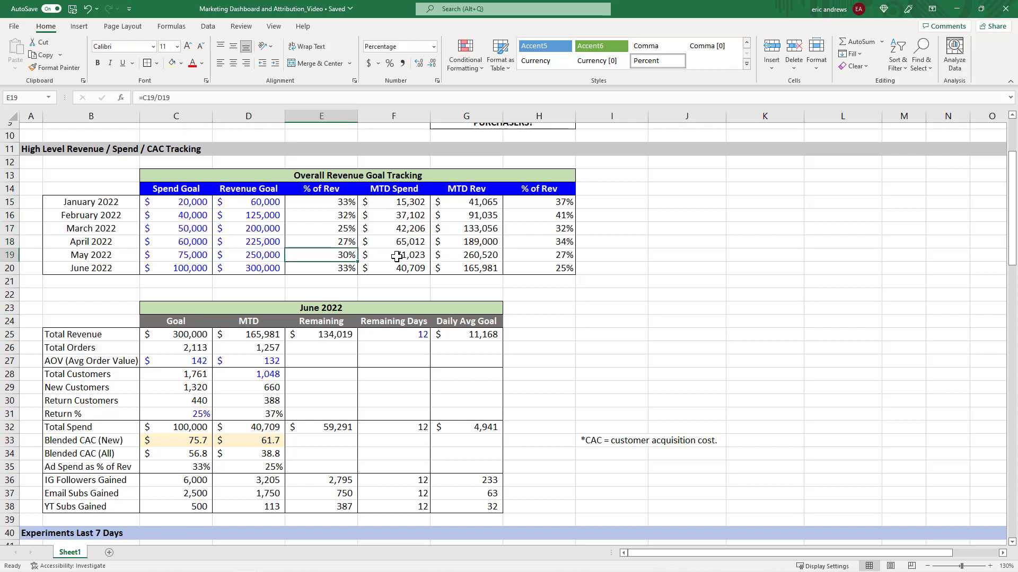
click(414, 256)
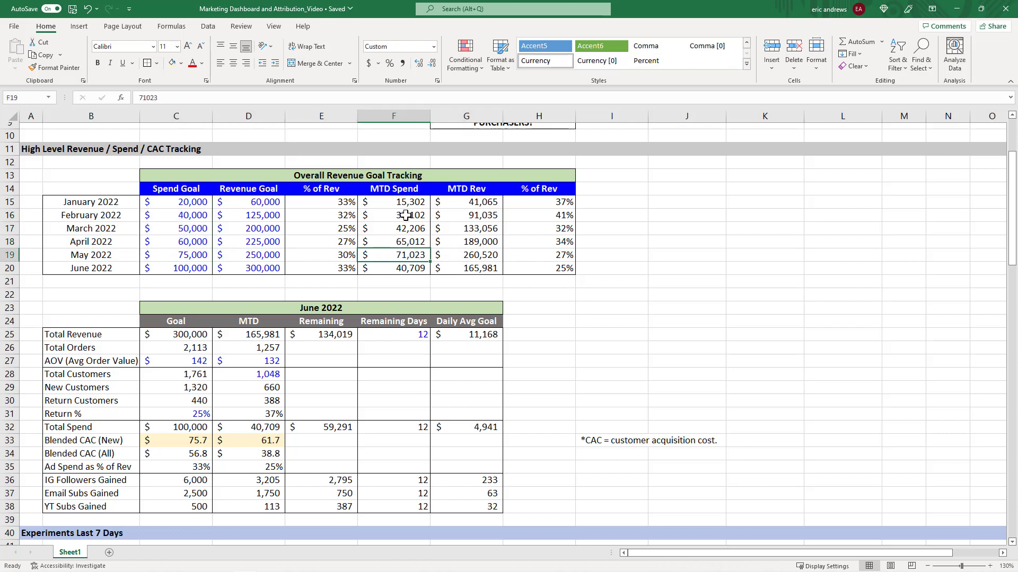
shift+click(406, 215)
click(472, 244)
click(399, 242)
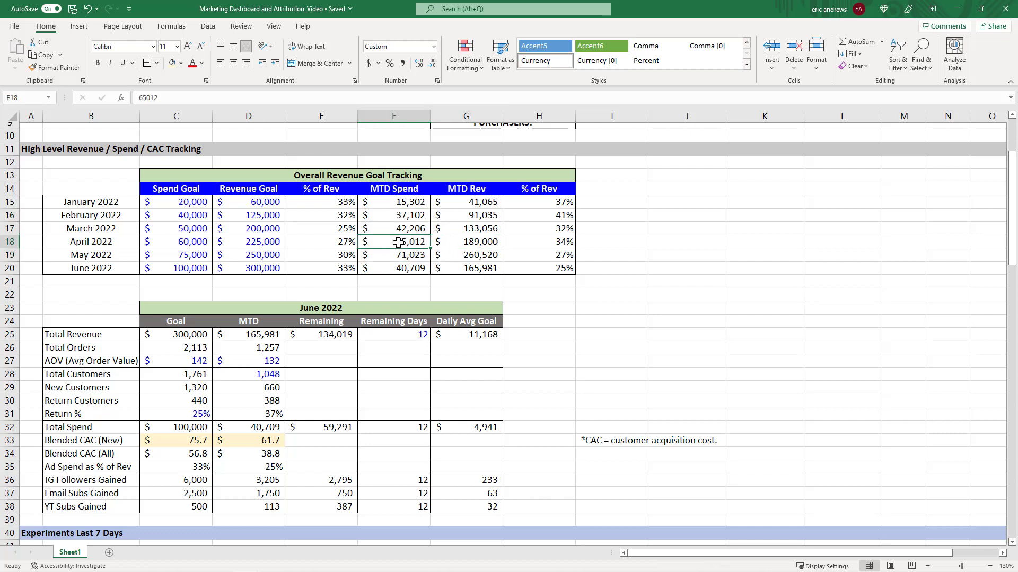
click(404, 255)
click(458, 256)
Select the June 2022 row of the tracking table and step across its cells from Spend Goal to % of Rev.
click(10, 268)
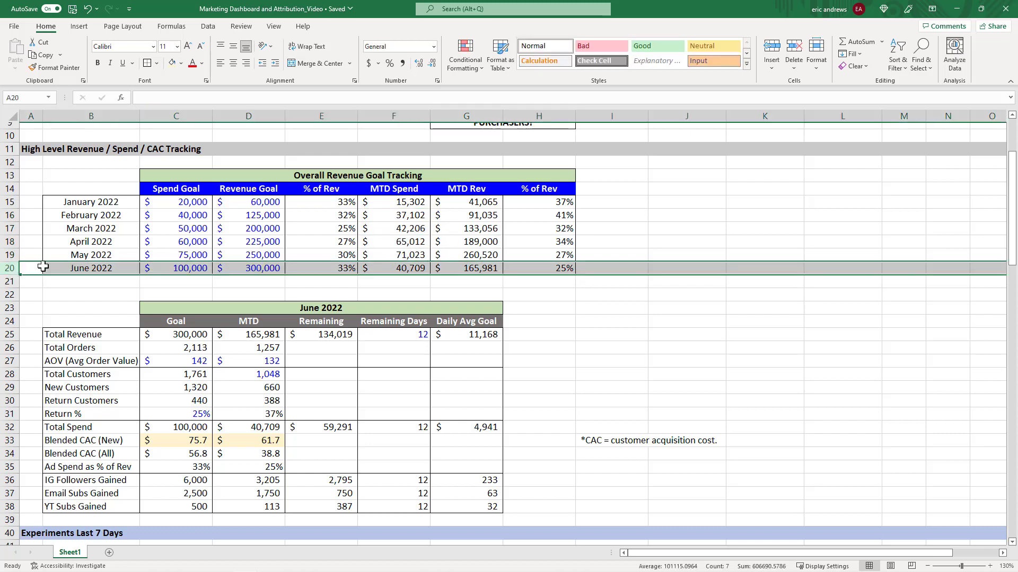
click(192, 264)
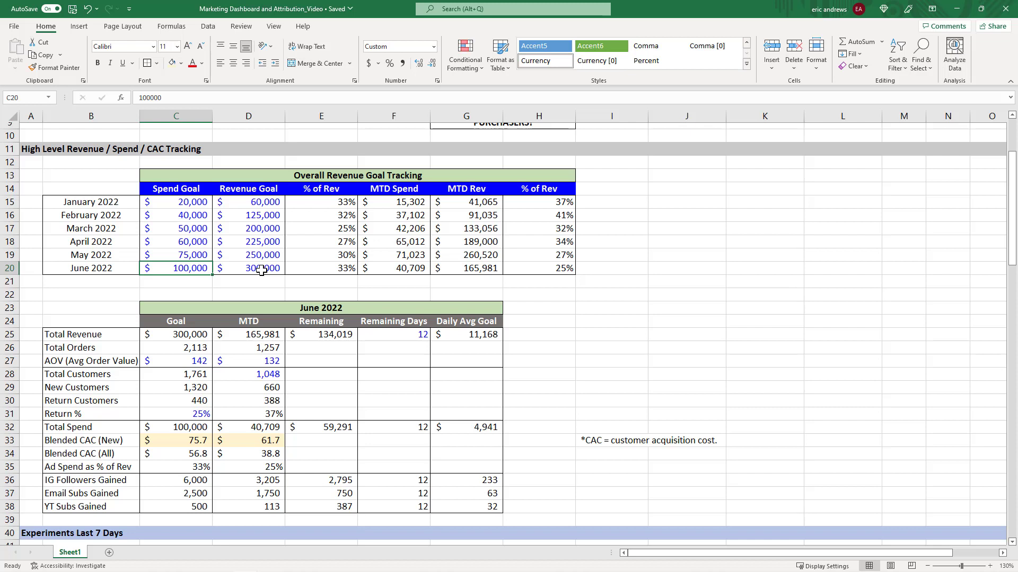
click(261, 270)
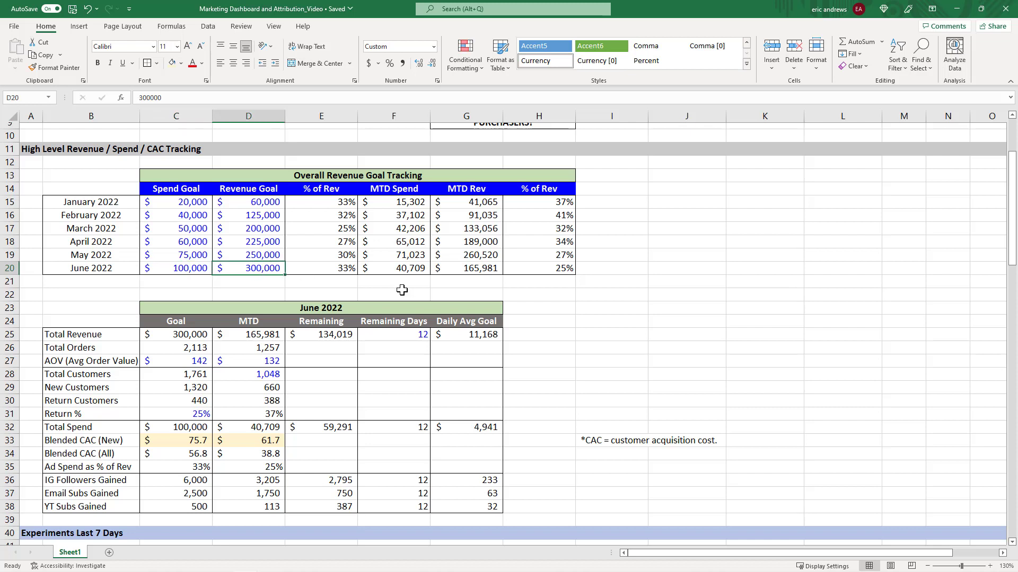
key(Right)
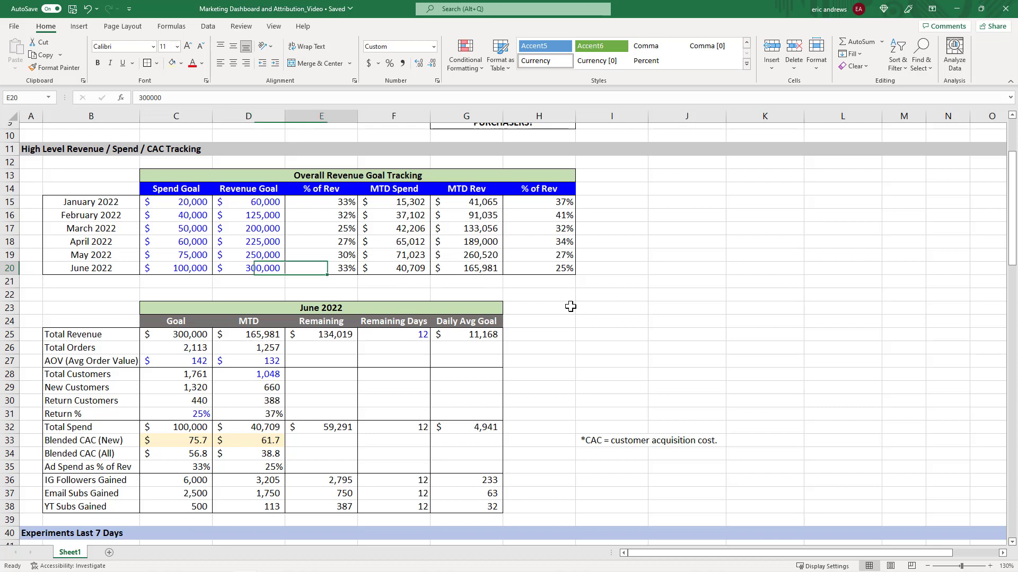
key(Right)
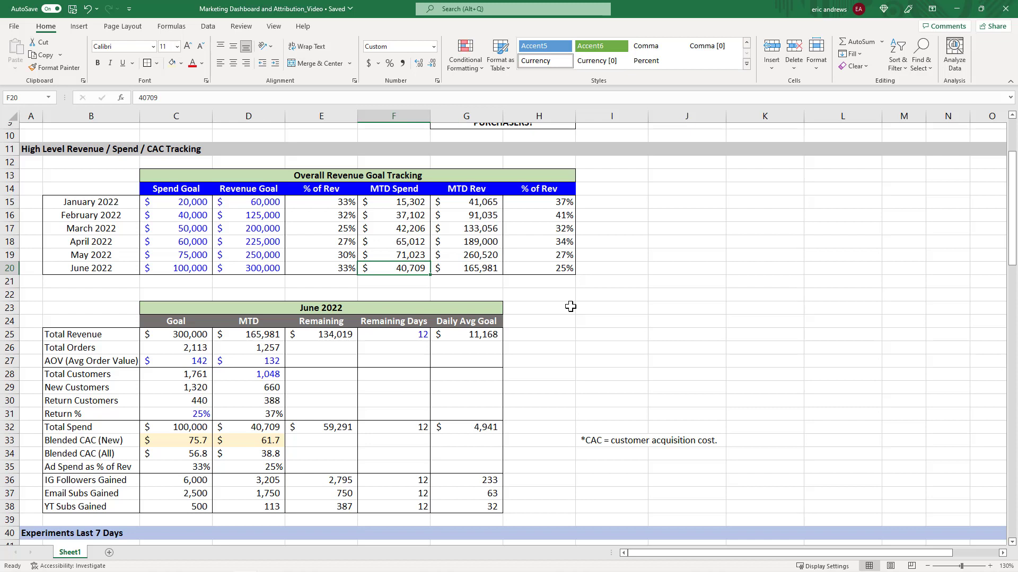
key(Right)
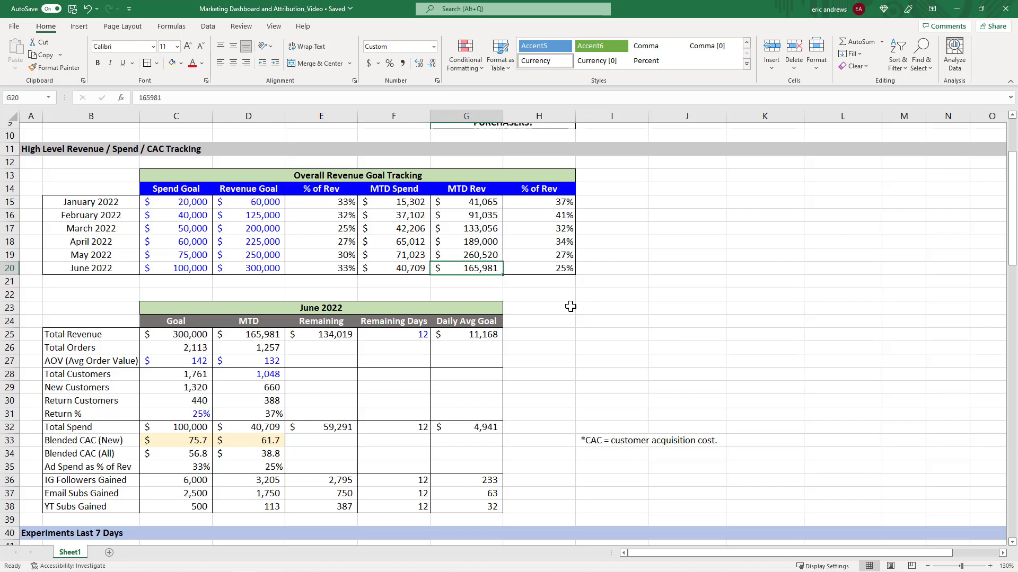
key(Right)
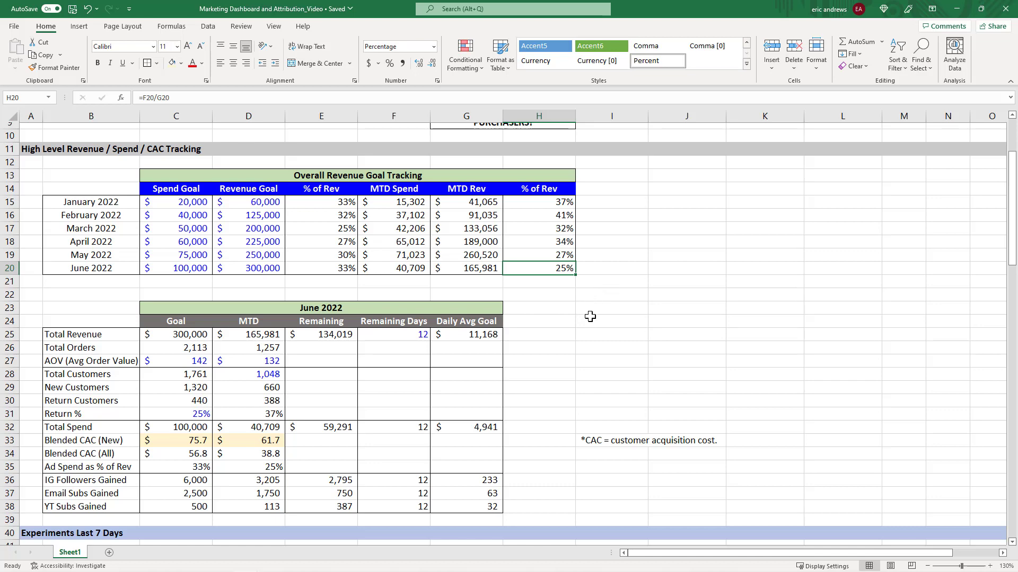
Select and examine the whole June 2022 goal versus MTD table, then the June 2022 tracking row.
scroll(609, 305, down, 2)
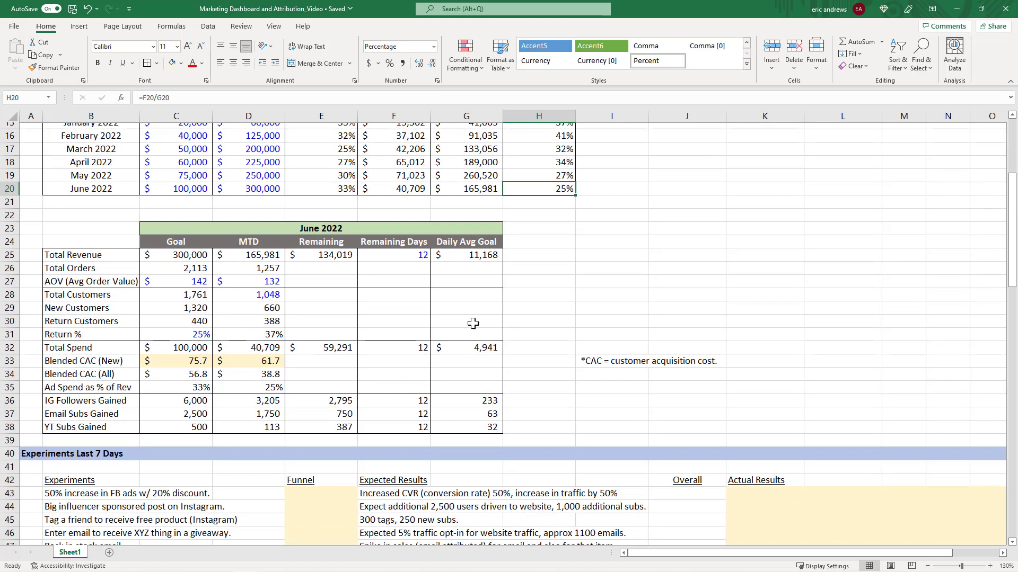
scroll(441, 276, up, 2)
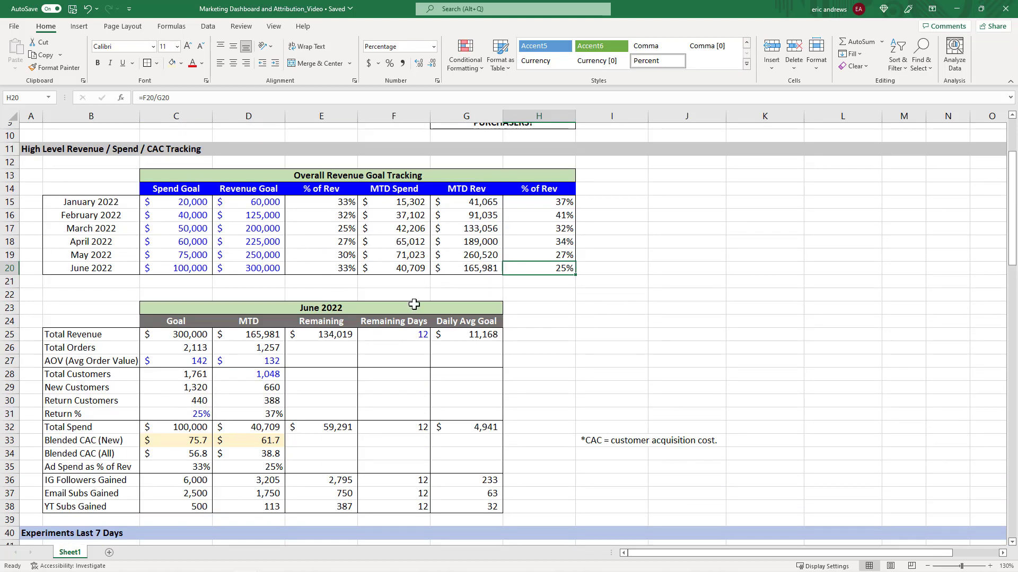
scroll(645, 302, down, 2)
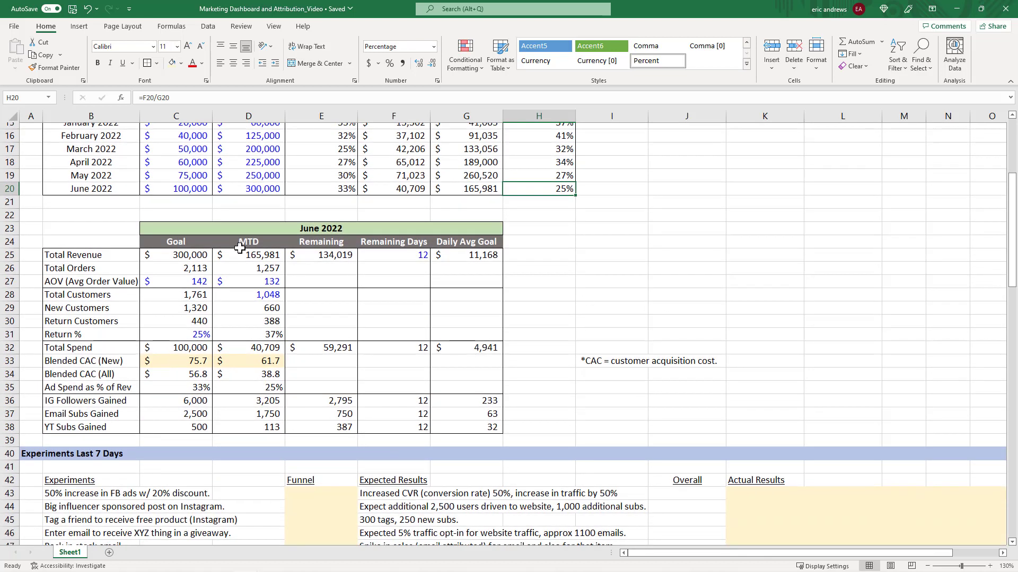
drag(95, 228, 459, 424)
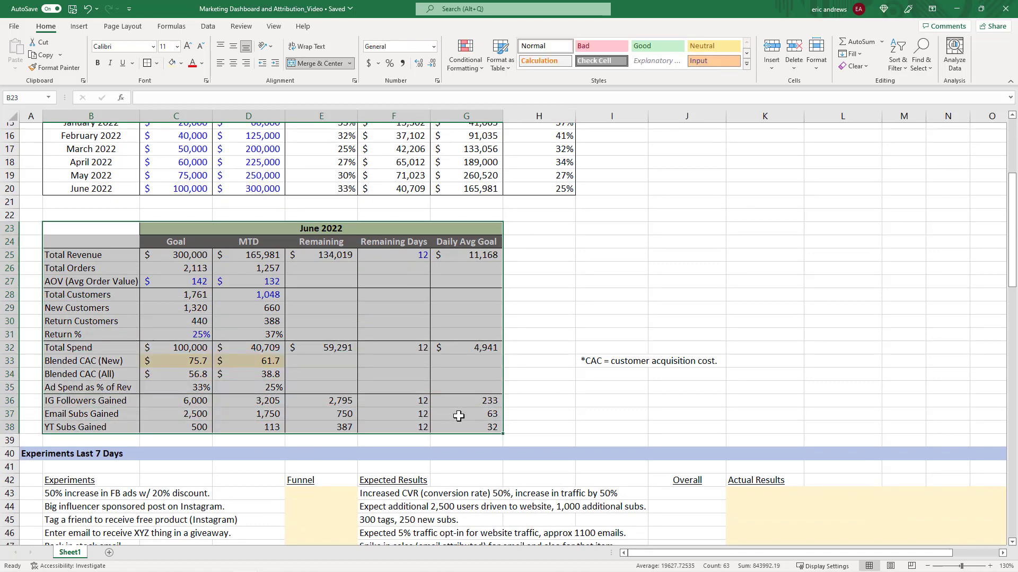
click(460, 402)
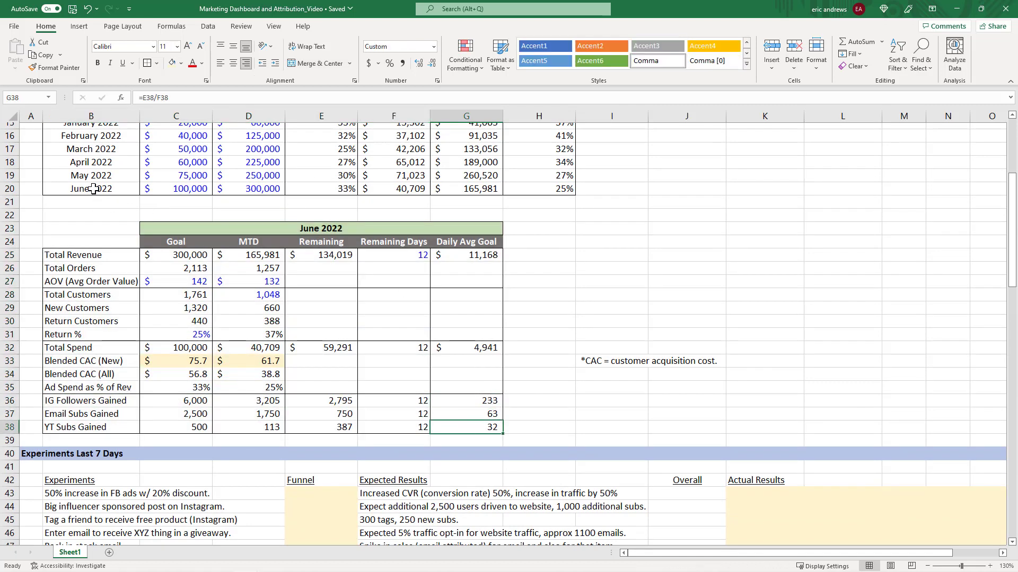
drag(94, 189, 536, 191)
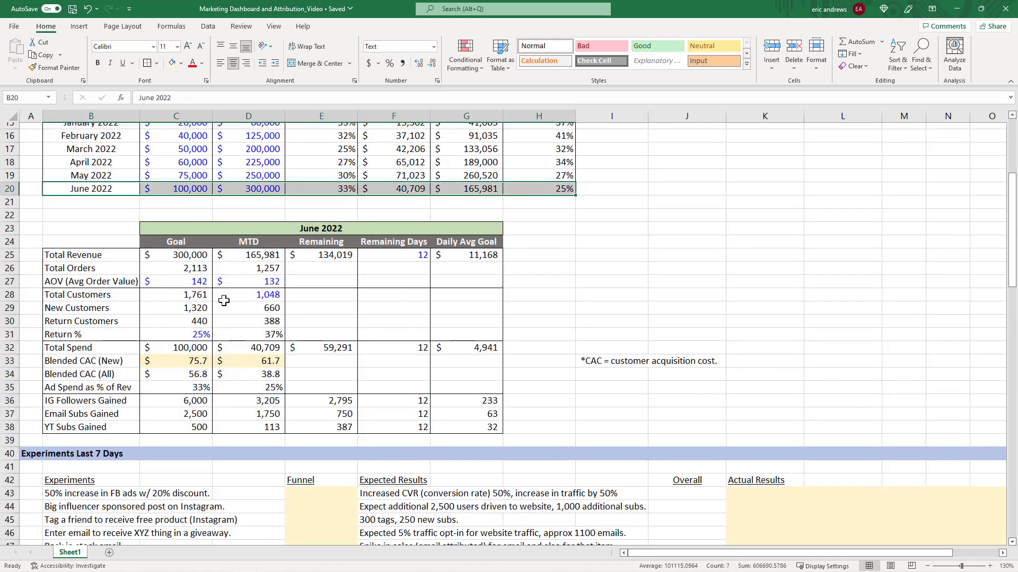
click(558, 306)
click(545, 382)
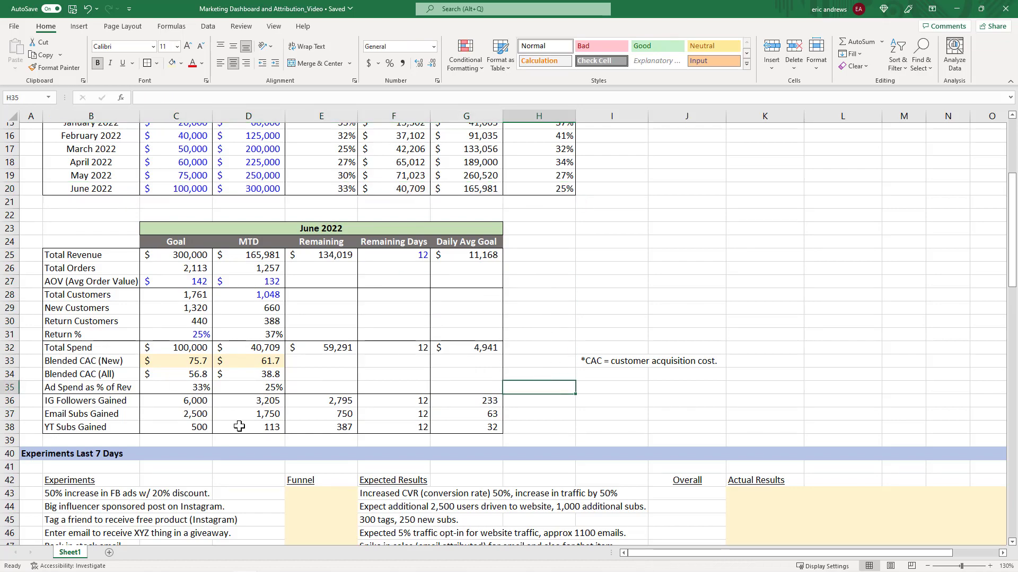
Scroll to the Experiments Last 7 Days section and select the list of experiments.
scroll(699, 261, down, 4)
scroll(699, 261, down, 2)
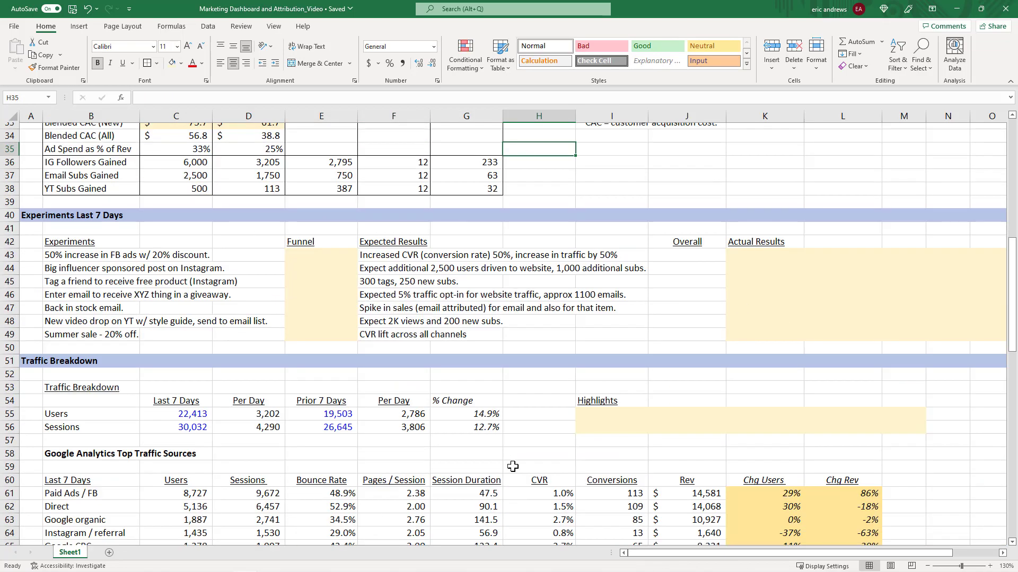
drag(79, 239, 98, 334)
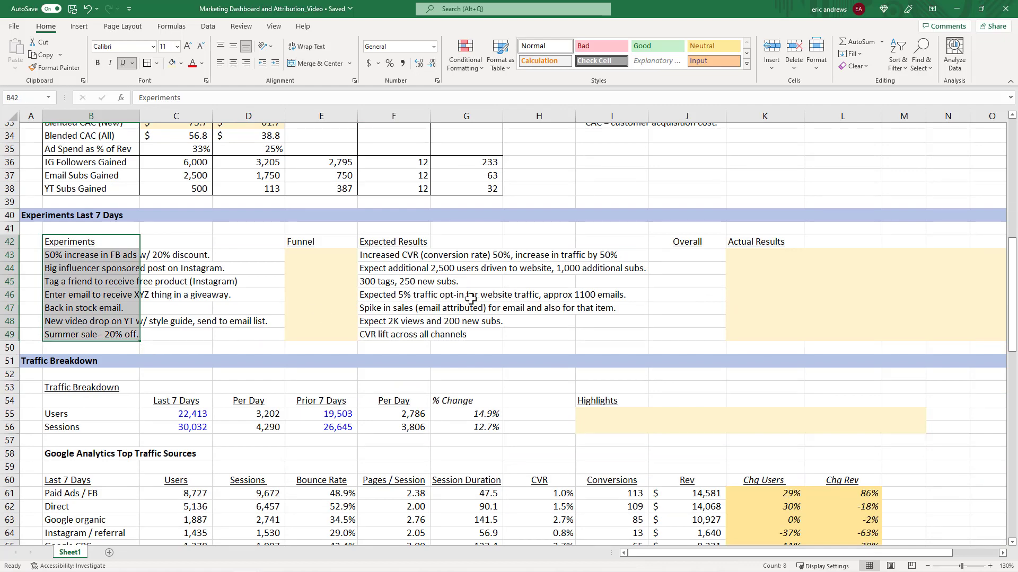
scroll(511, 286, up, 4)
scroll(511, 286, up, 1)
click(577, 263)
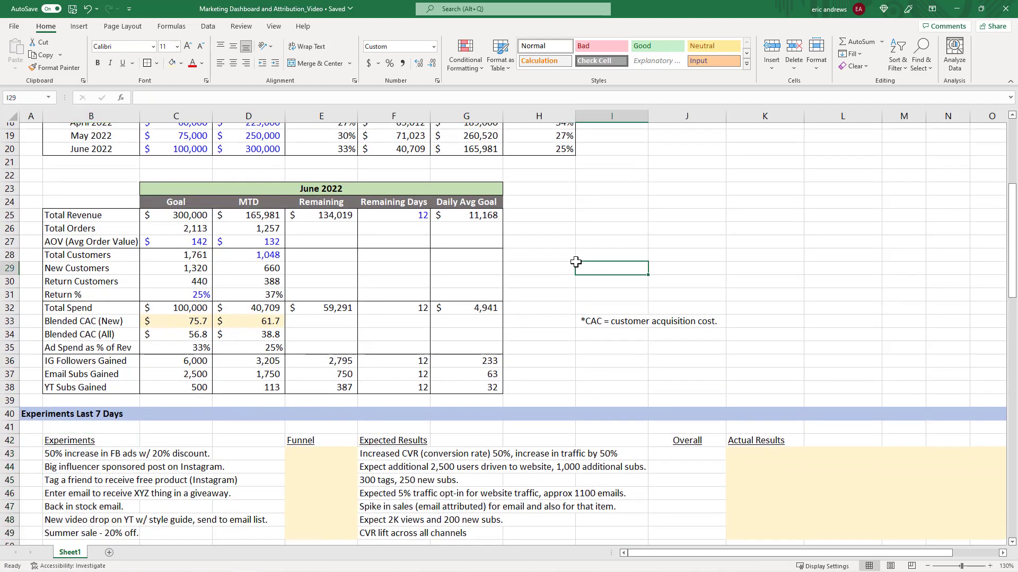
click(568, 320)
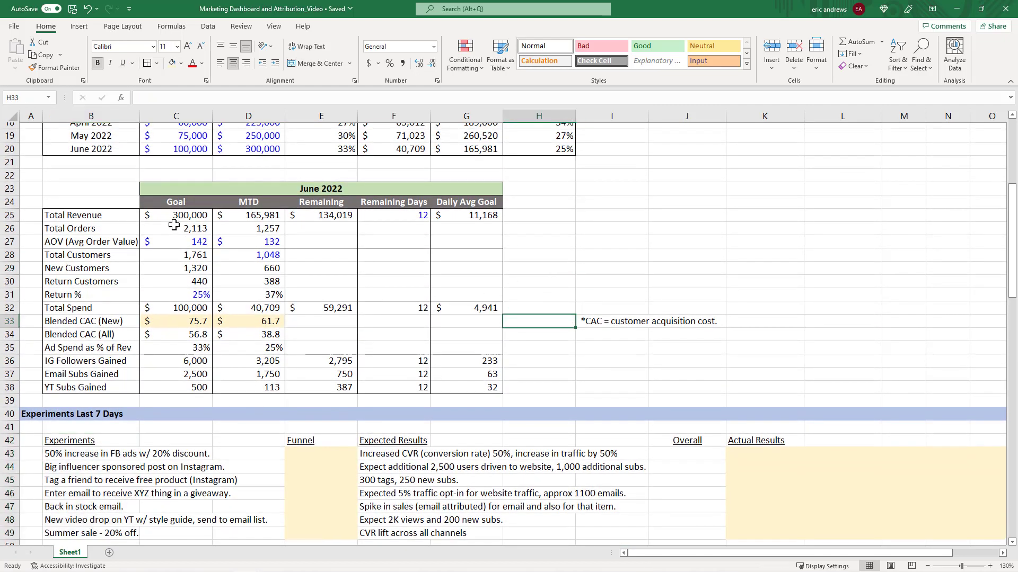
Select in turn the revenue, customer, spend and CAC, and follower and subscriber row groups of the June 2022 table.
drag(85, 218, 464, 241)
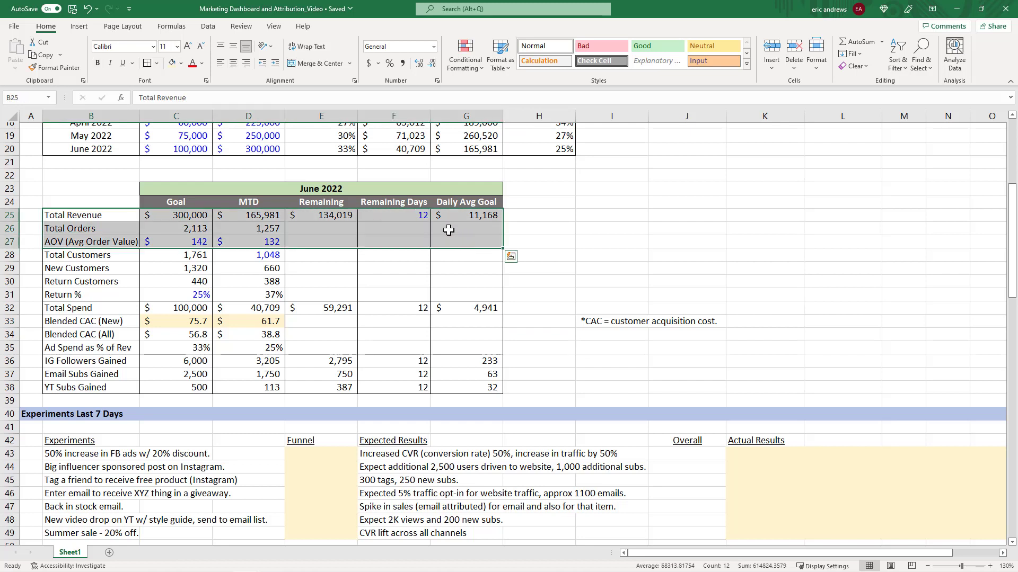
drag(89, 258, 455, 289)
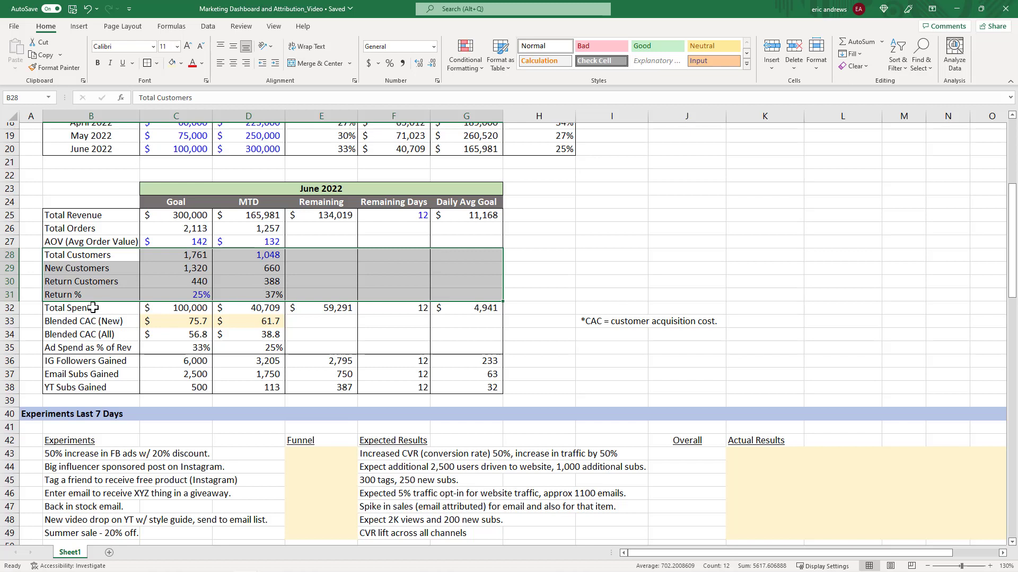
drag(95, 308, 484, 345)
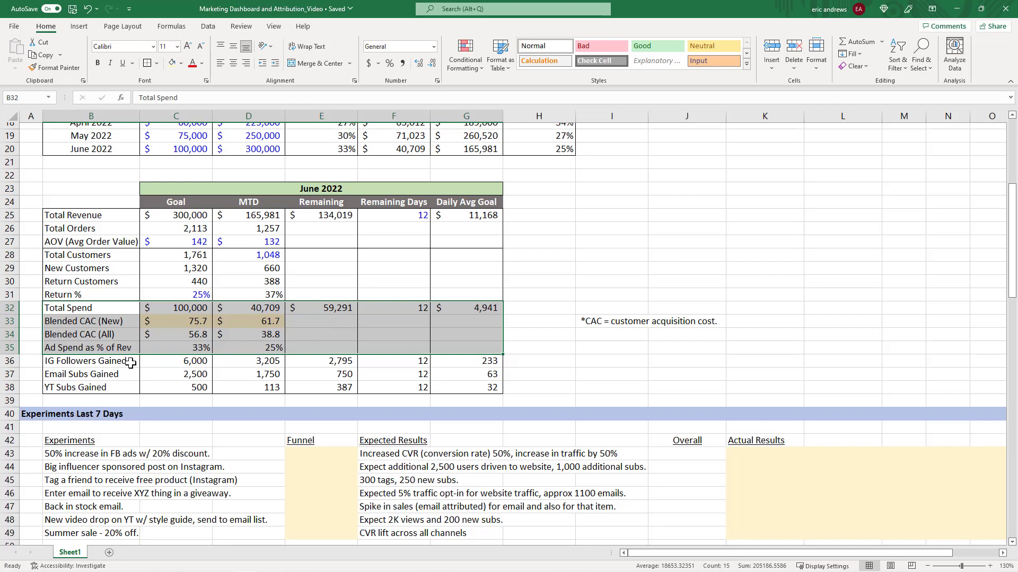
drag(114, 364, 477, 391)
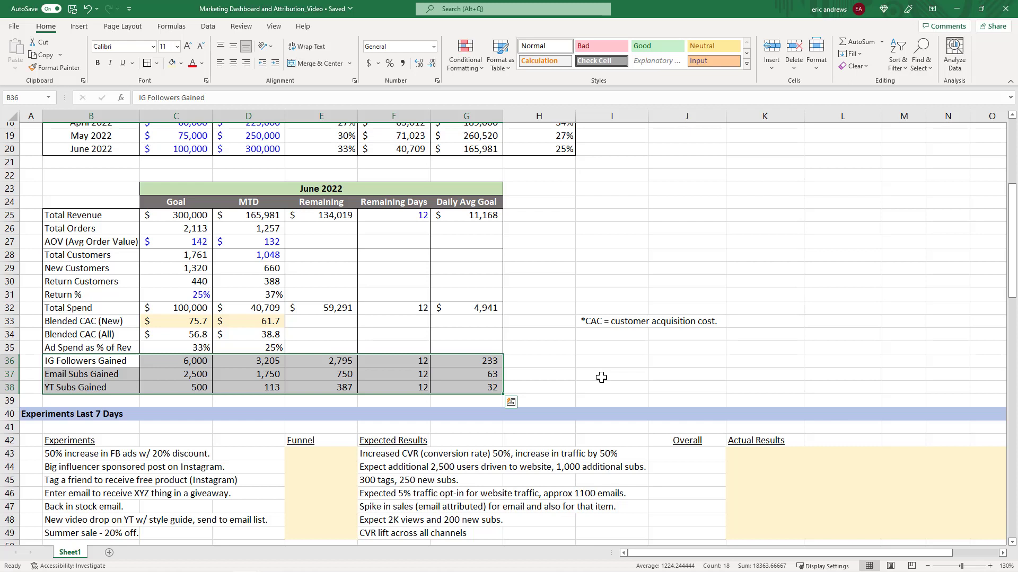
Step through the Goal, MTD and Remaining cells of the Total Revenue row in the June 2022 table.
click(186, 218)
click(255, 216)
click(177, 217)
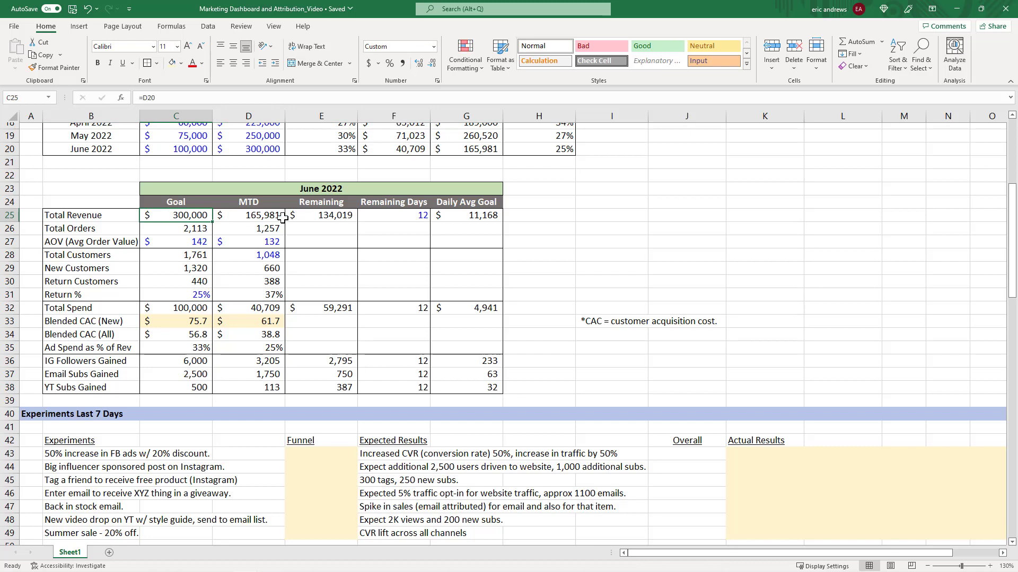
click(262, 216)
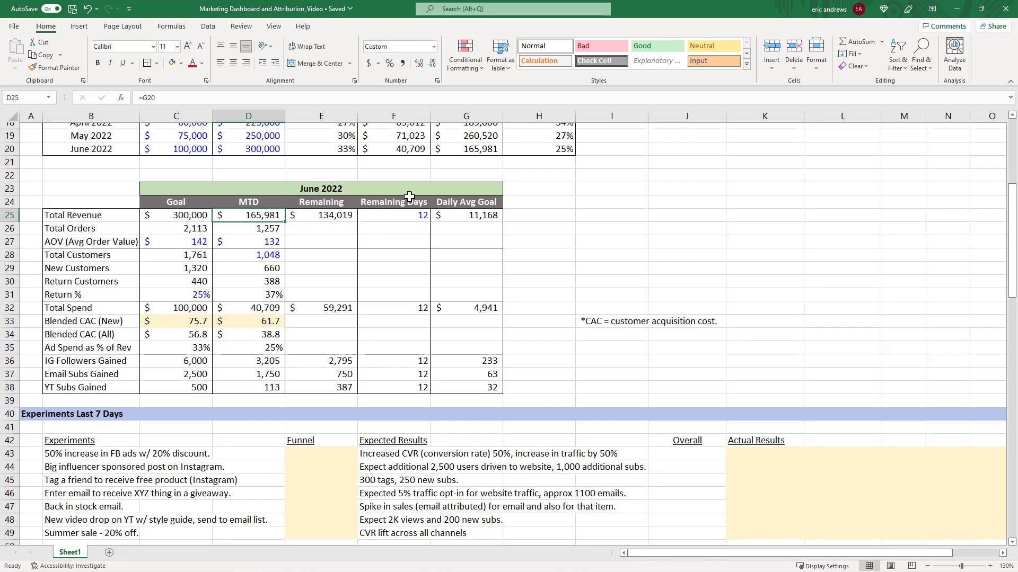
click(334, 213)
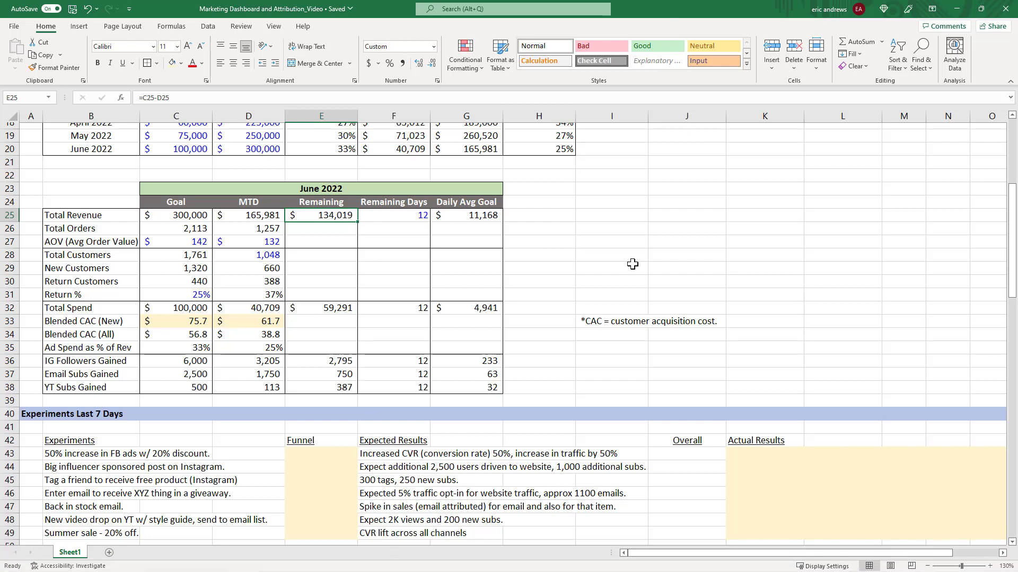
Inspect the formulas behind the Remaining and Daily Avg Goal cells of the Total Revenue row.
key(F2)
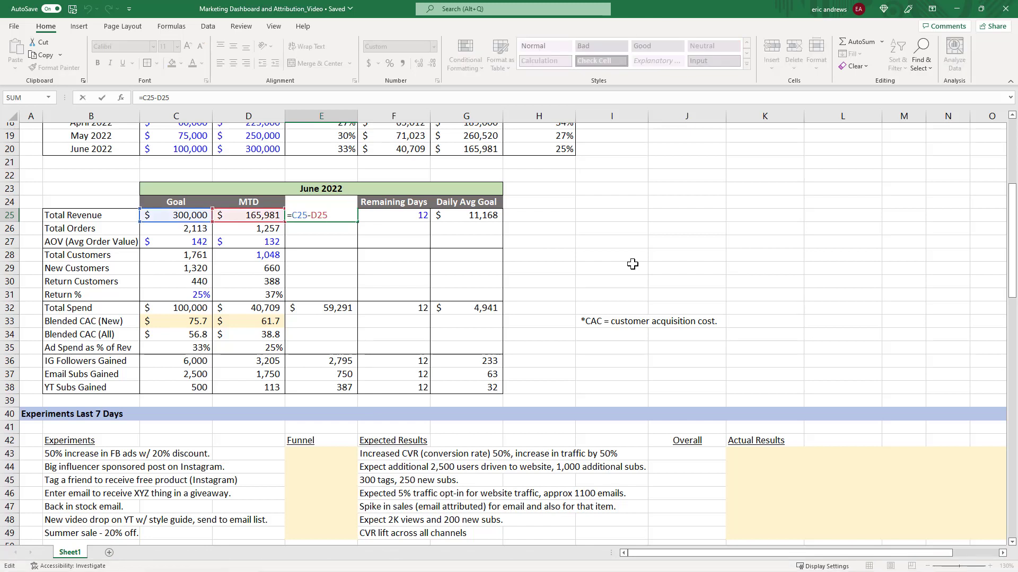
key(Tab)
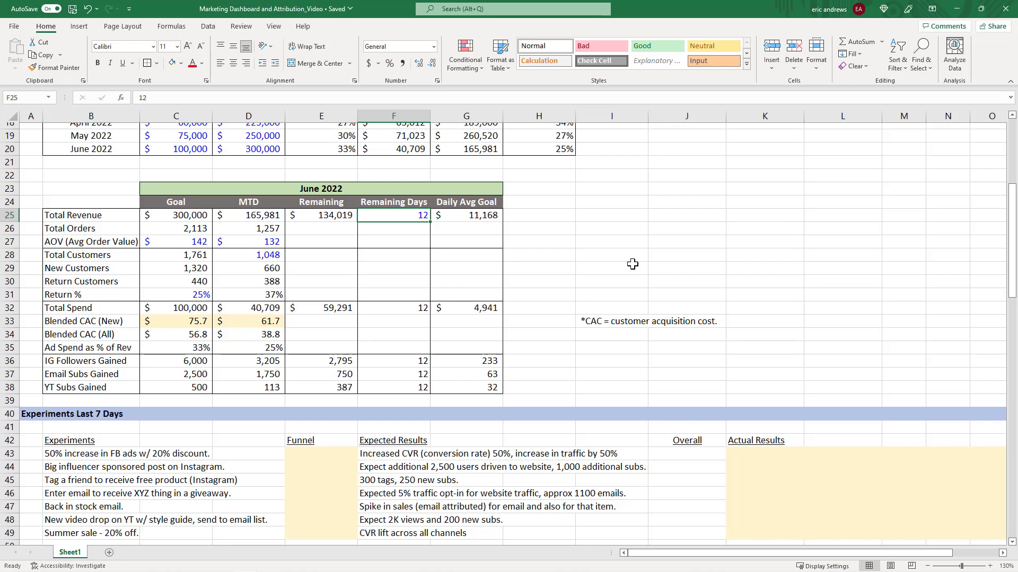
key(Tab)
key(F2)
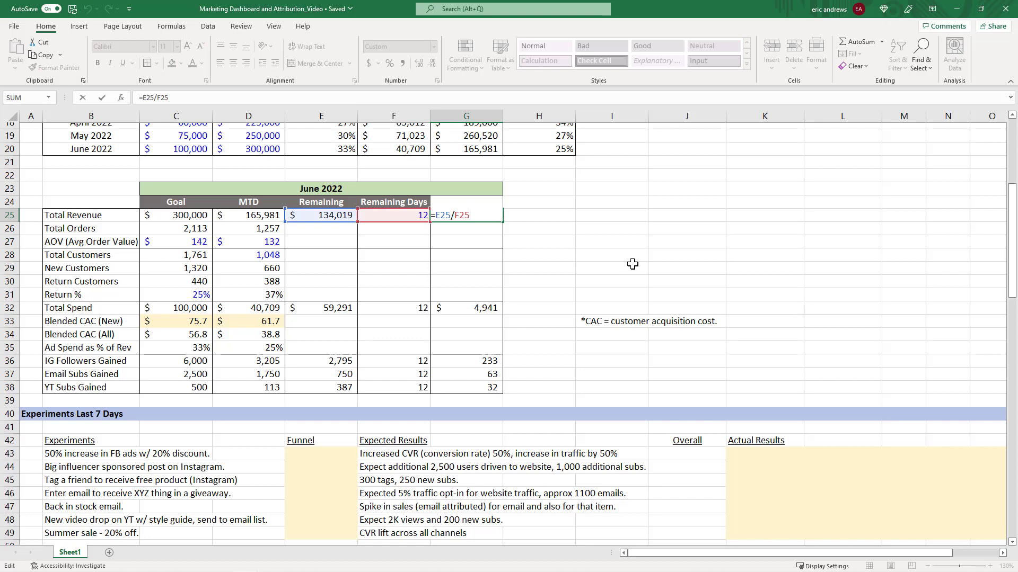
key(ctrl+Return)
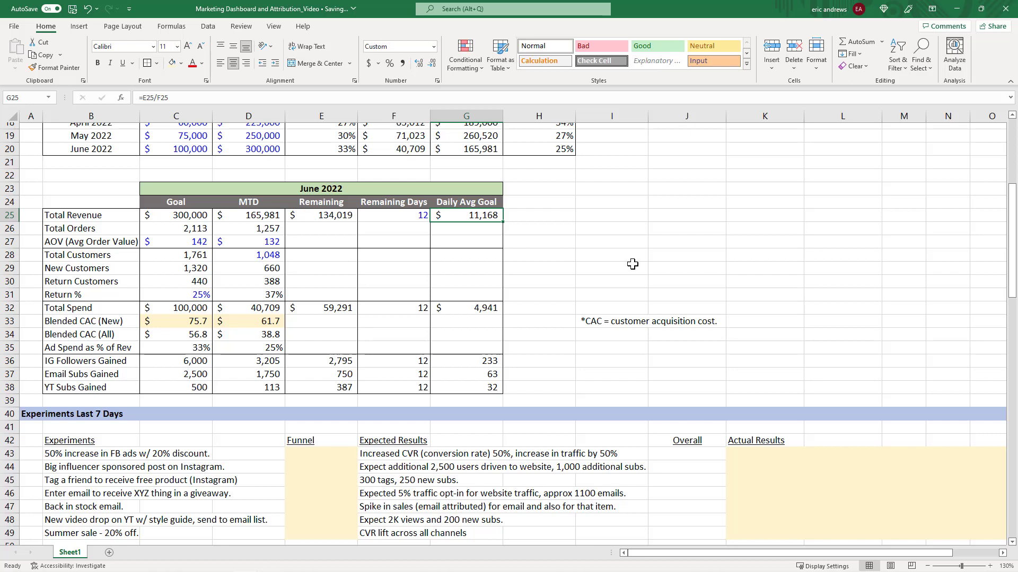
Select and compare the Goal and MTD cells of the Total Orders and AOV (Avg Order Value) rows.
drag(180, 229, 260, 231)
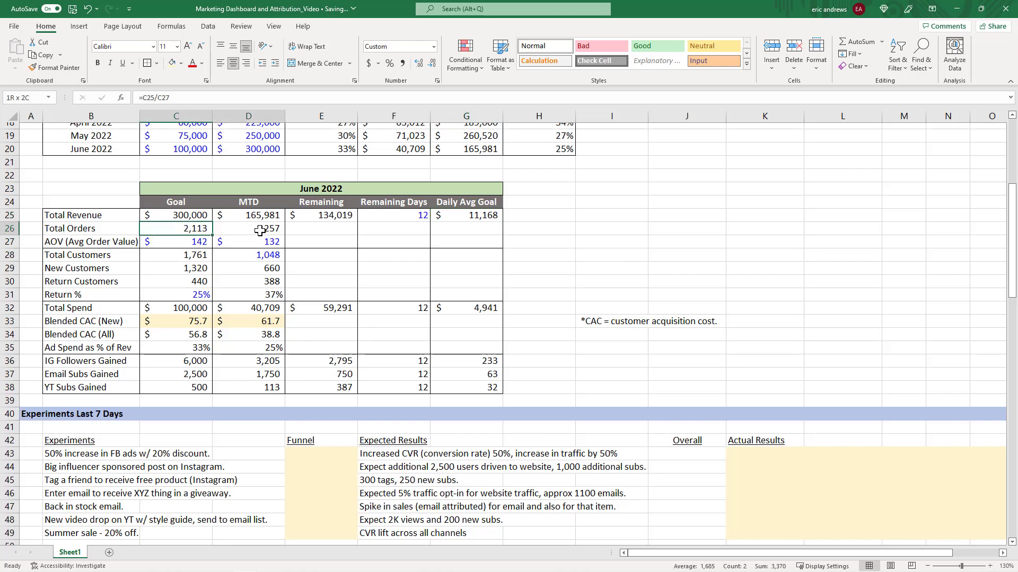
click(185, 243)
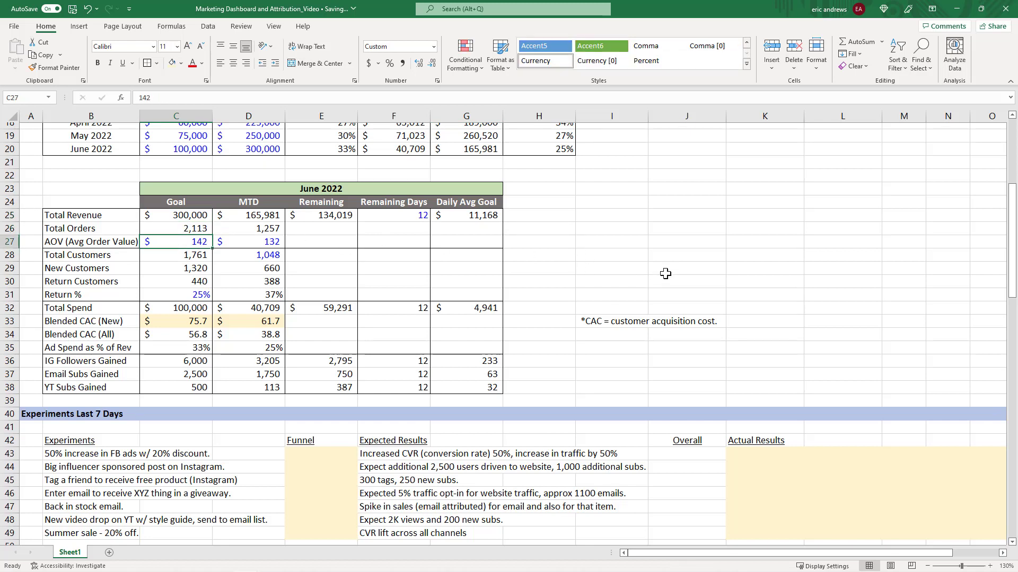
click(267, 242)
click(184, 244)
click(233, 242)
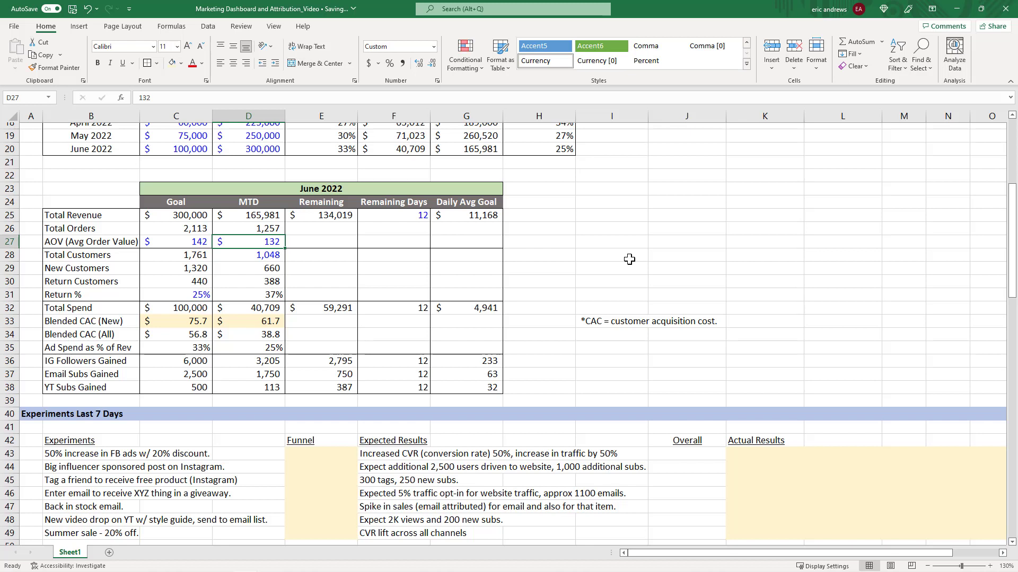
Examine the Total Customers row's Goal and MTD cells and the Total Orders goal it is based on.
key(Left)
key(Down)
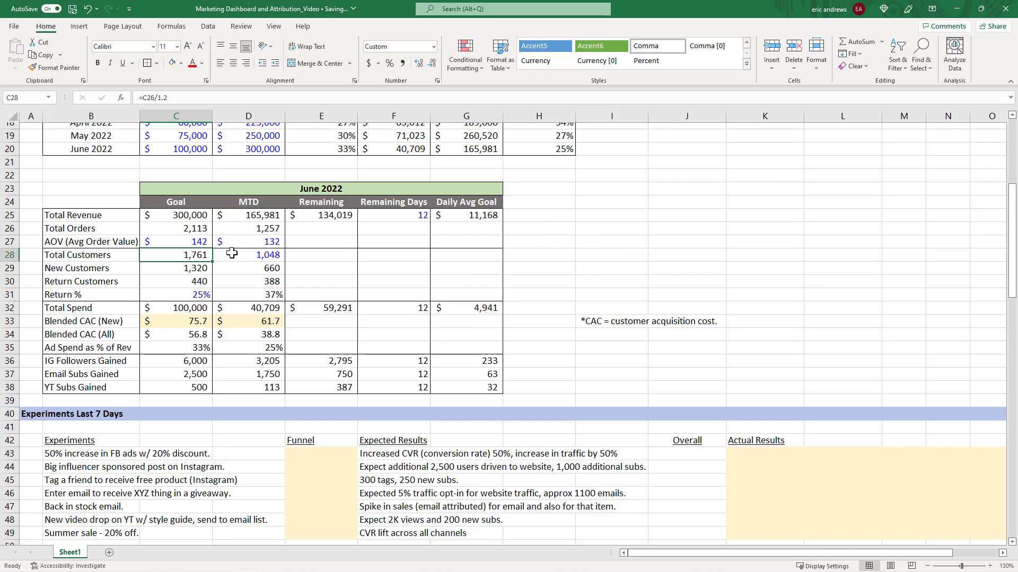
drag(189, 254, 284, 257)
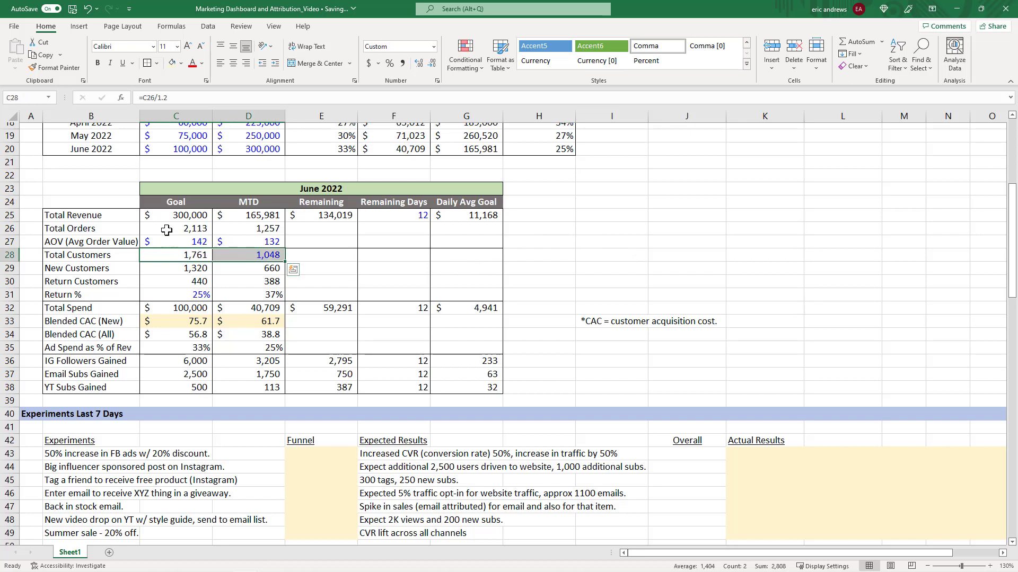
click(188, 229)
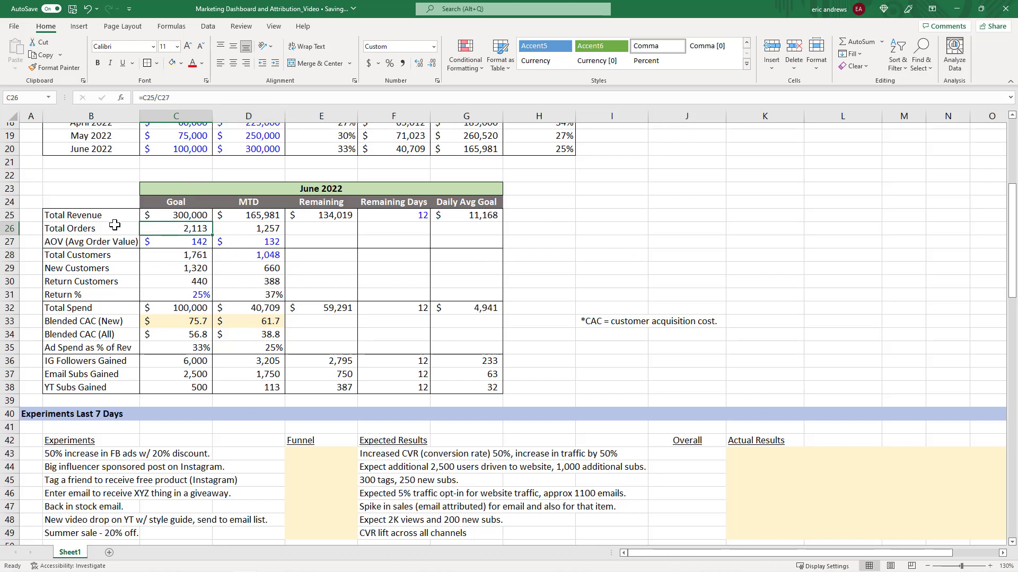
click(182, 260)
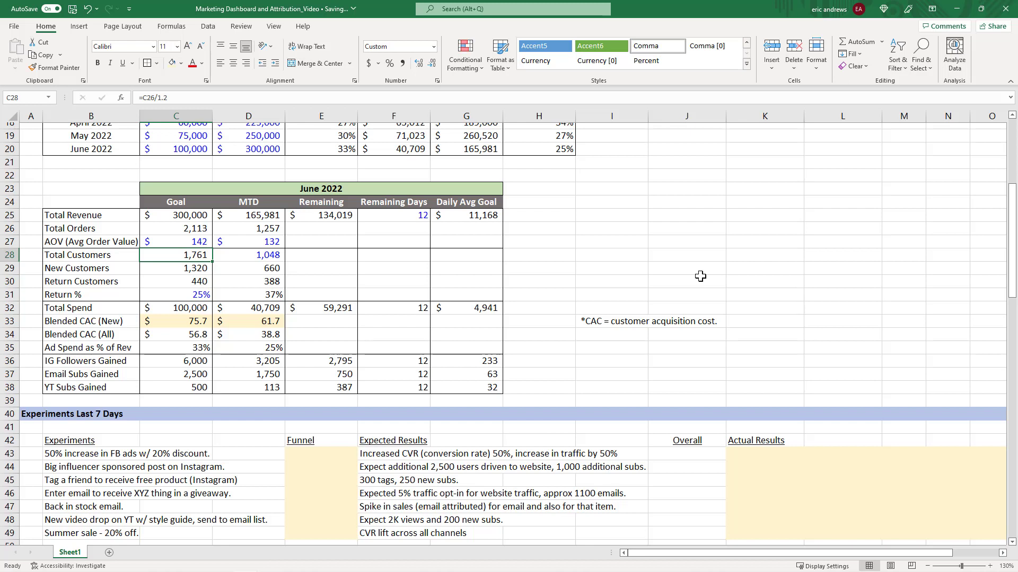
Step through the New Customers and Return Customers goal and MTD cells to review their formulas.
key(Down)
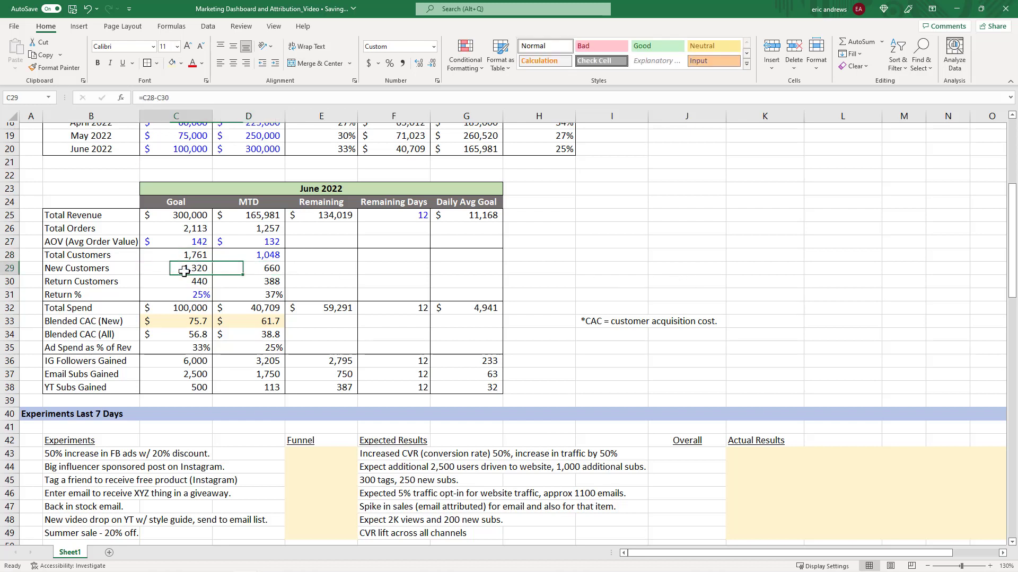
click(69, 269)
click(188, 268)
click(189, 282)
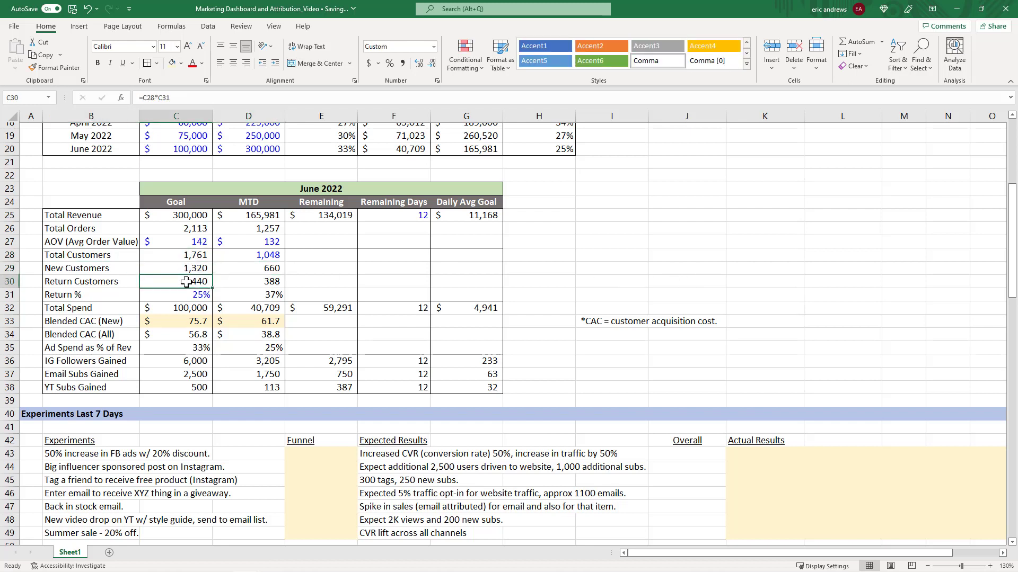
click(248, 282)
click(251, 269)
click(189, 270)
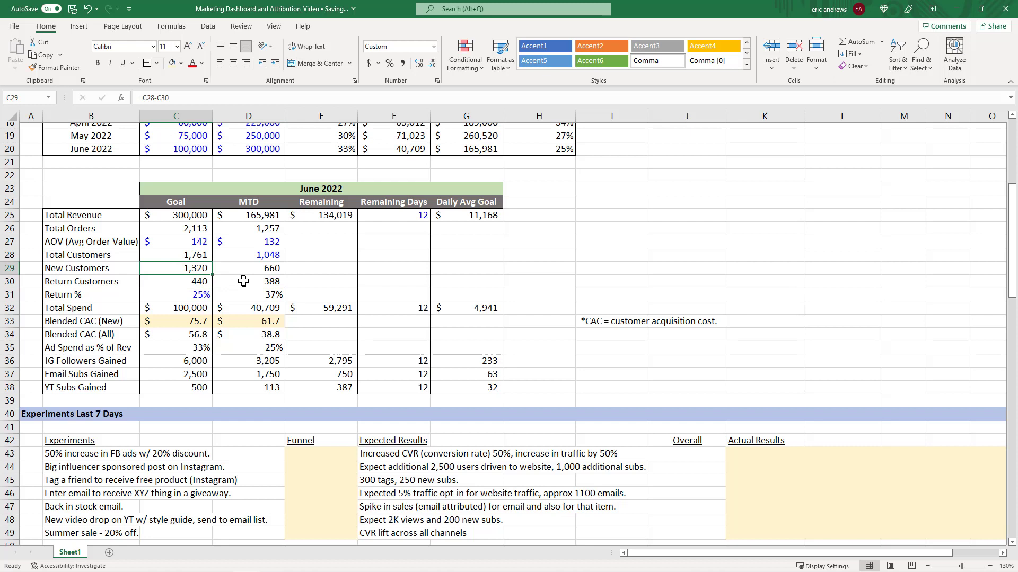
click(187, 285)
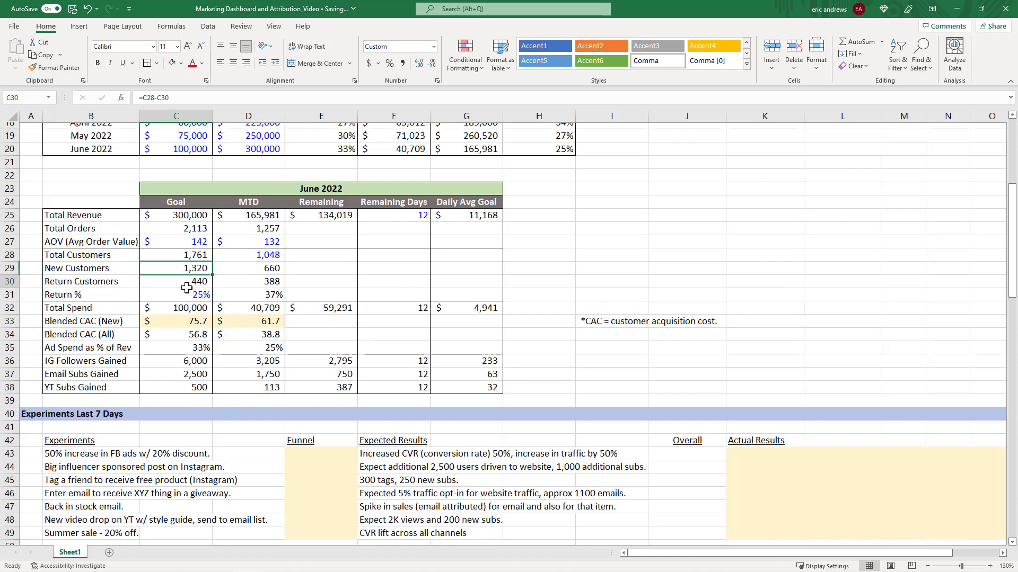
Review the Return % goal and MTD cells, stepping between them and the customer count rows above.
click(187, 294)
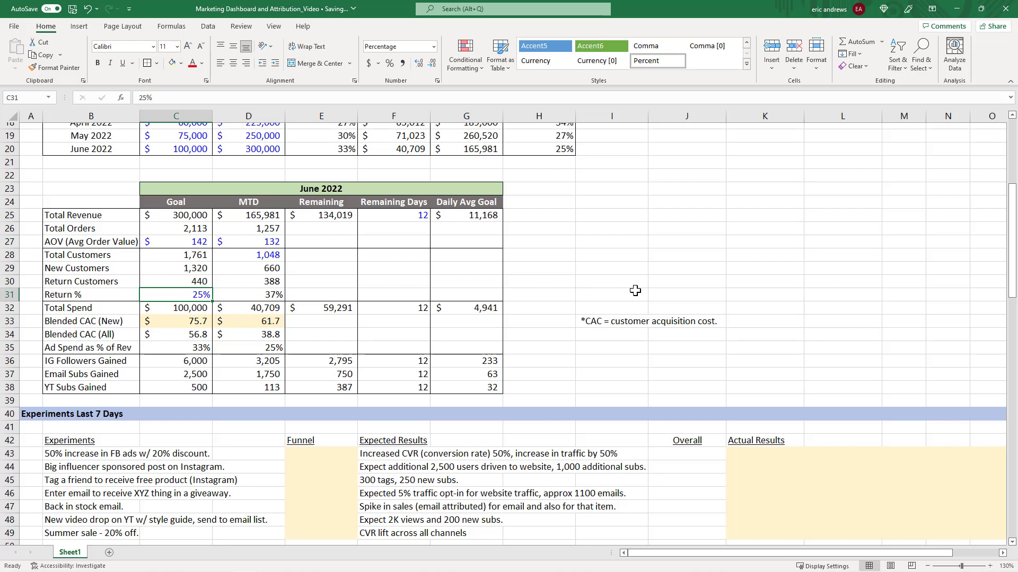
key(Right)
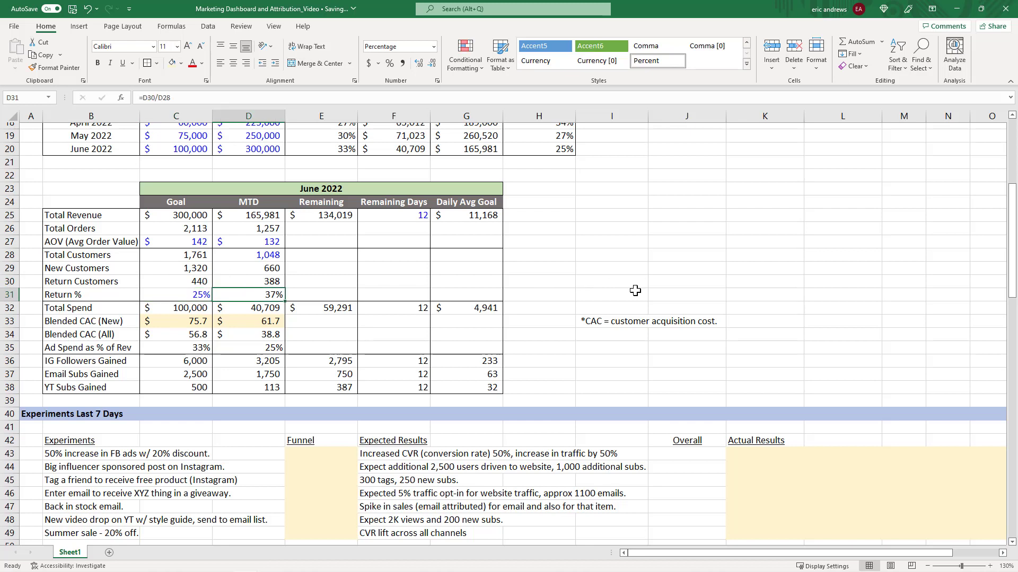
key(Up)
key(Down)
key(Up)
key(Up)
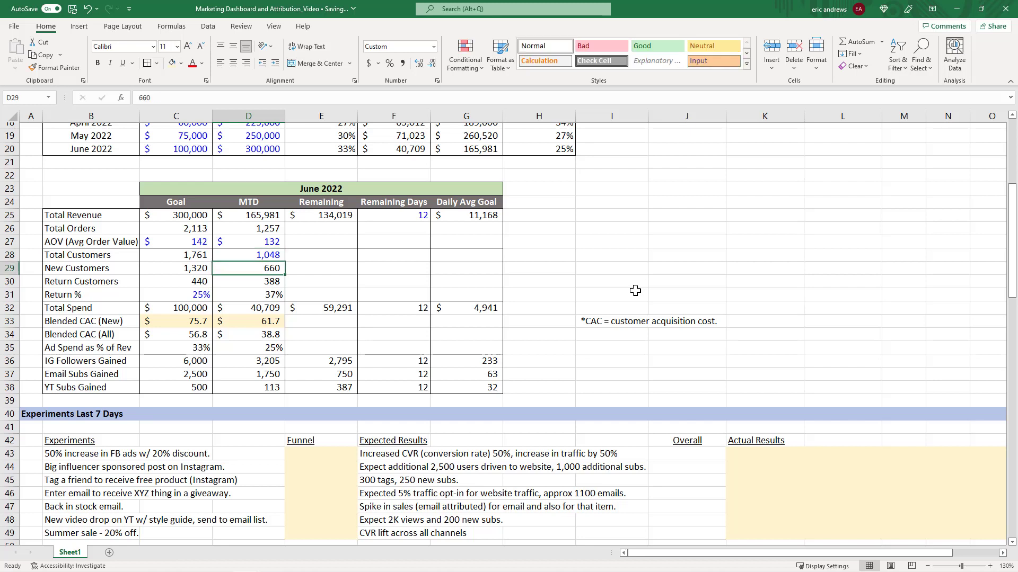
key(Down)
key(Down)
key(Down)
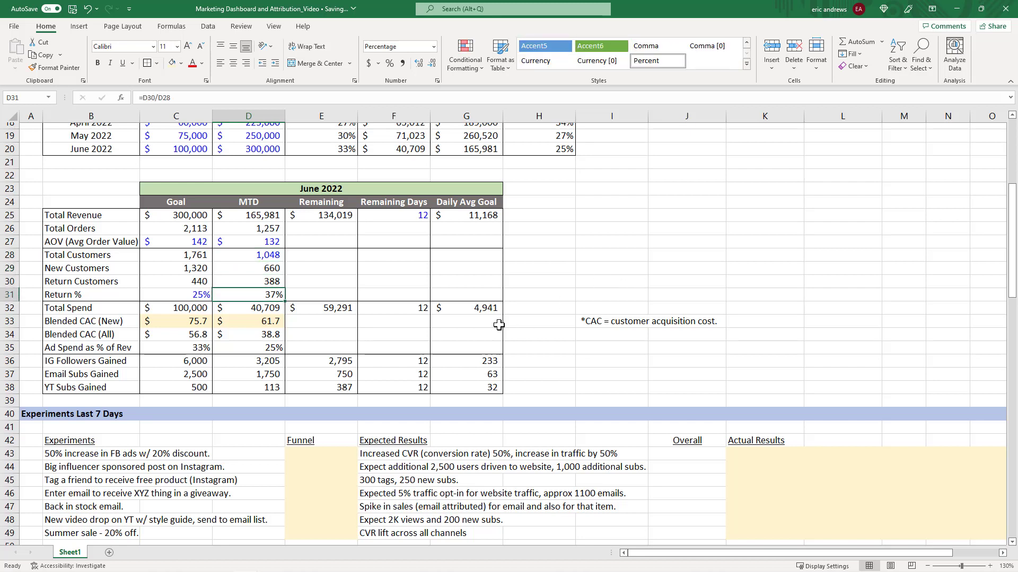
Examine the Total Spend row's Goal, MTD, Remaining and Daily Avg Goal cells and their formulas.
drag(179, 309, 260, 309)
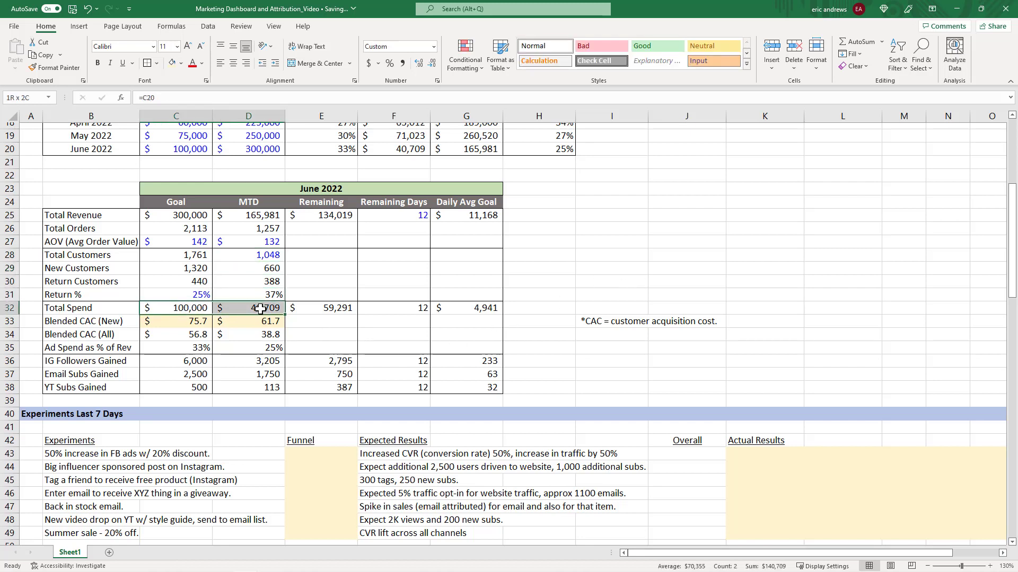
drag(97, 309, 106, 351)
click(175, 307)
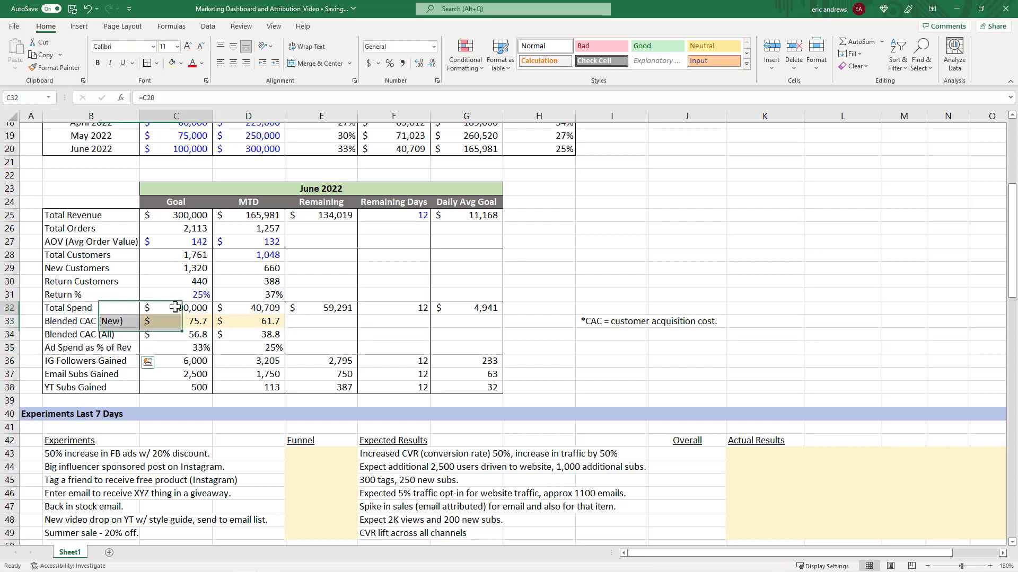
key(Right)
key(Left)
click(268, 307)
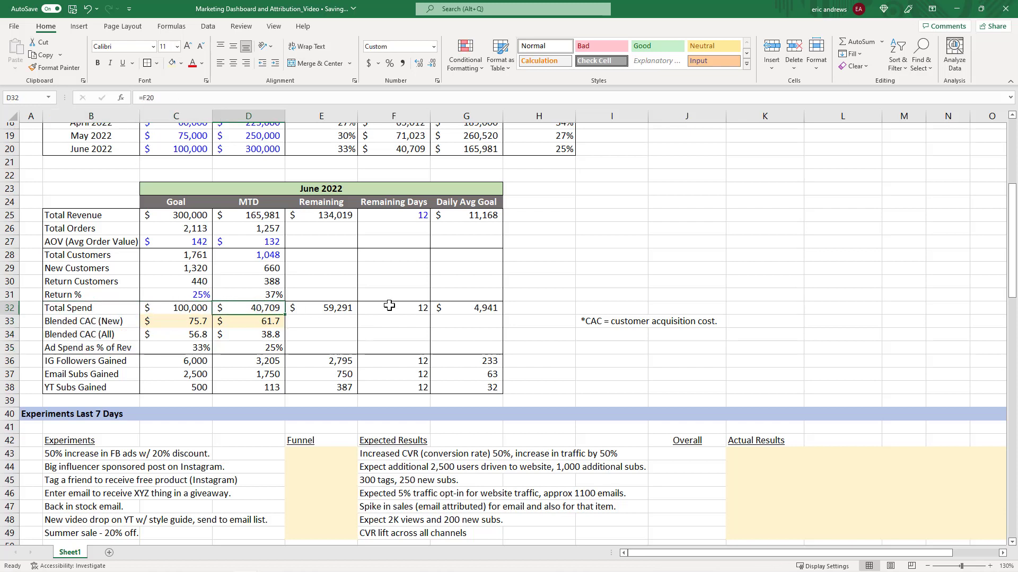
click(317, 310)
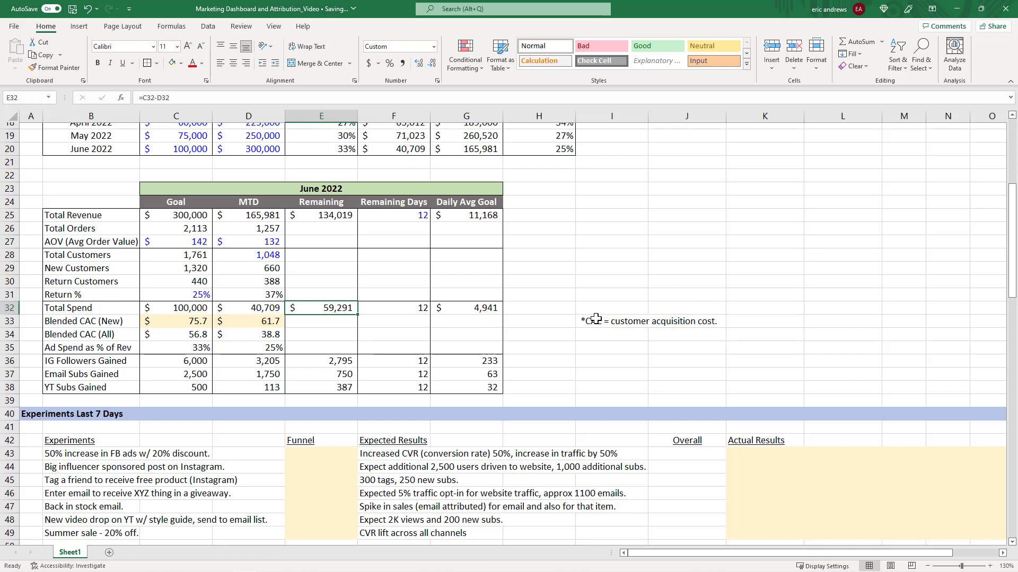
click(482, 306)
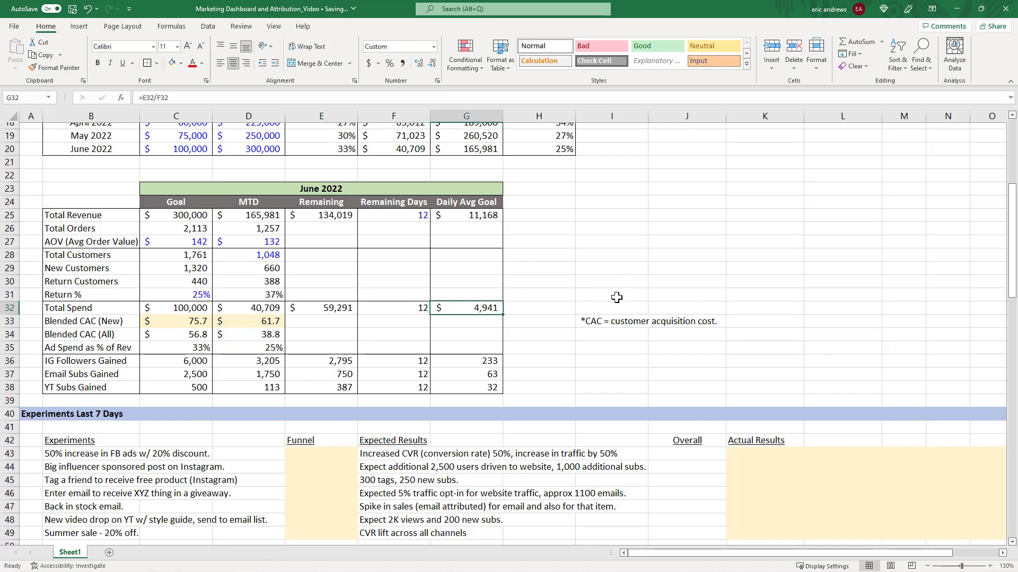
Select the Blended CAC (New) row's goal and MTD values along with the CAC definition footnote.
drag(185, 319, 265, 323)
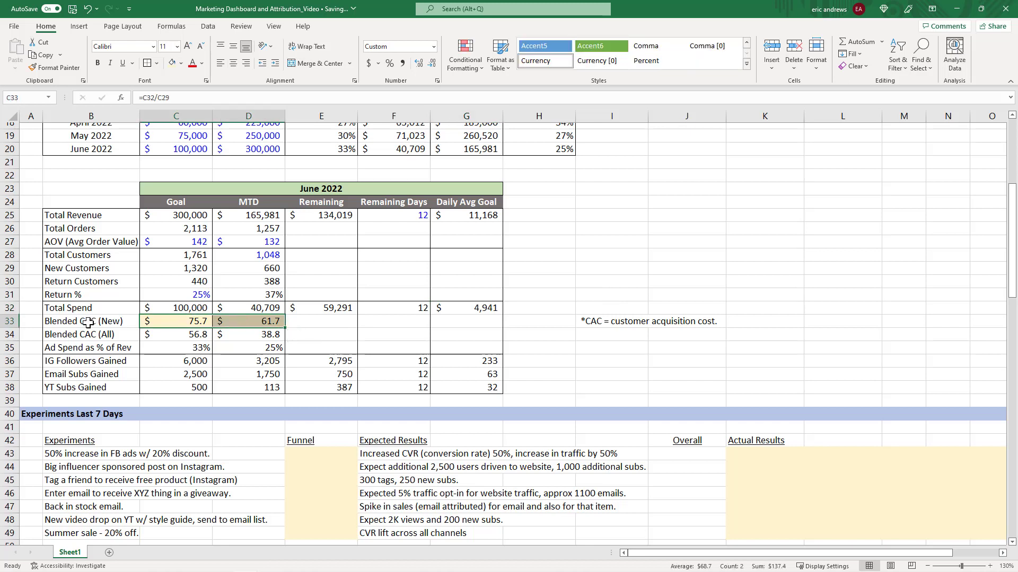
click(91, 322)
drag(173, 323, 269, 325)
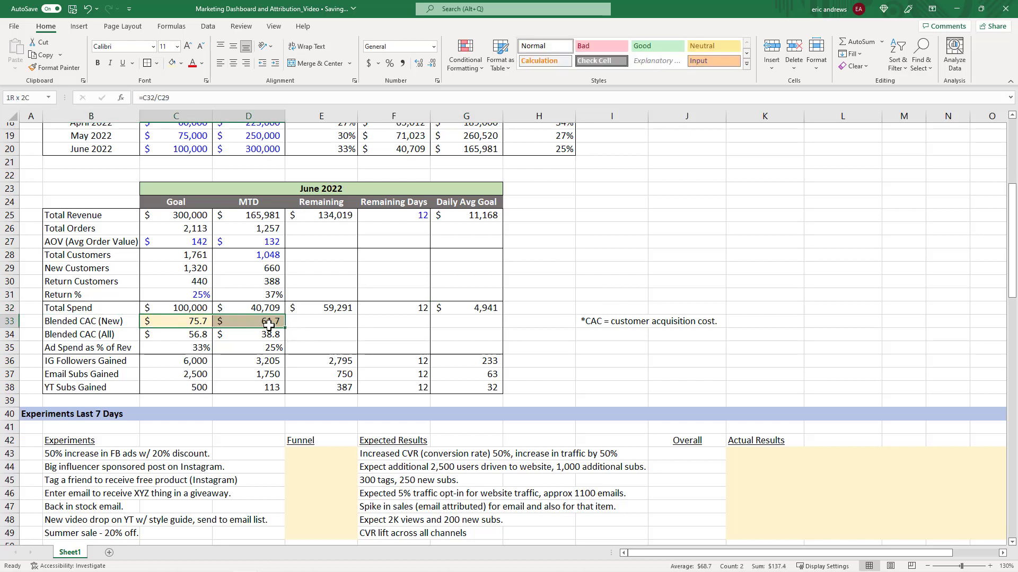
click(90, 321)
click(11, 321)
drag(95, 320, 181, 326)
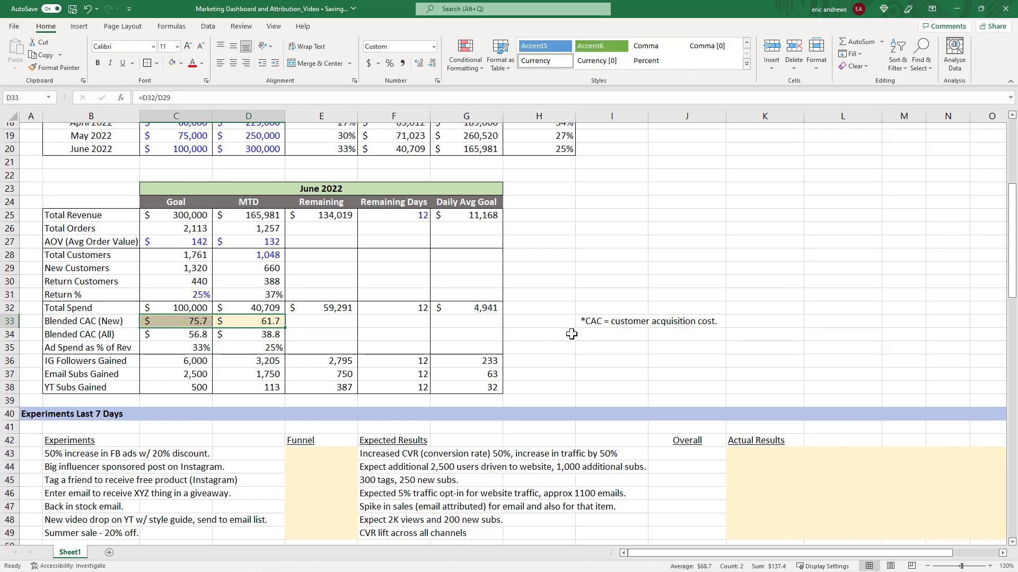
click(588, 322)
click(179, 321)
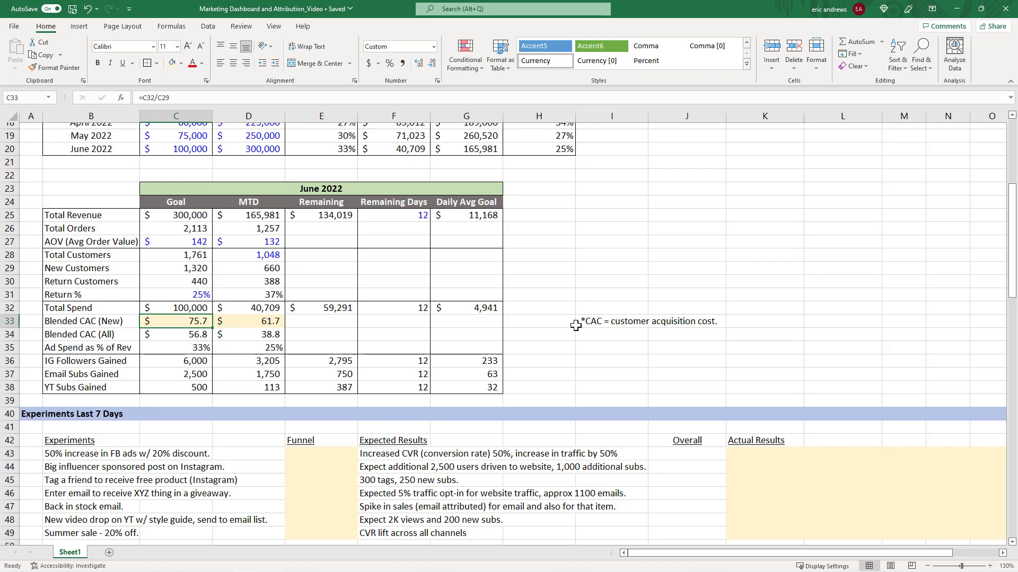
Open the Blended CAC (New) goal formula for inspection and compare it with the MTD cell.
key(F2)
key(ctrl+Return)
key(Right)
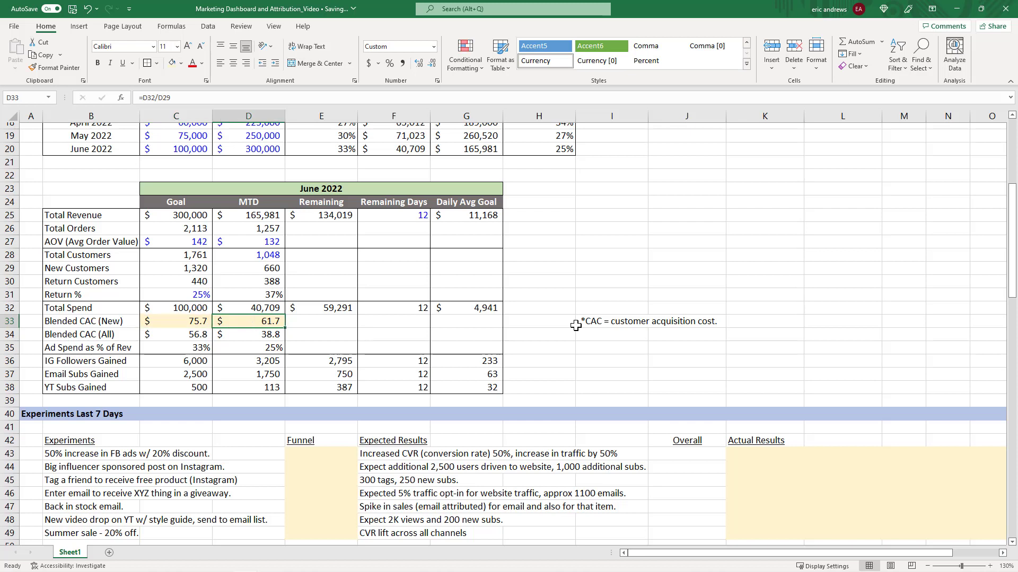
key(Left)
key(Down)
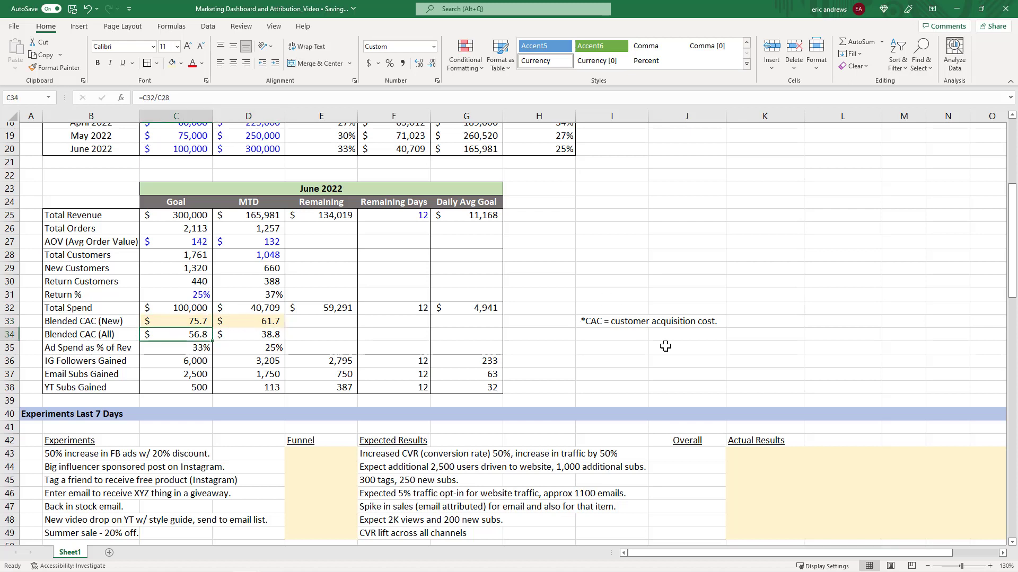
Inspect the Blended CAC (All) goal and MTD formulas, then select the Ad Spend as % of Rev goal cell.
key(F2)
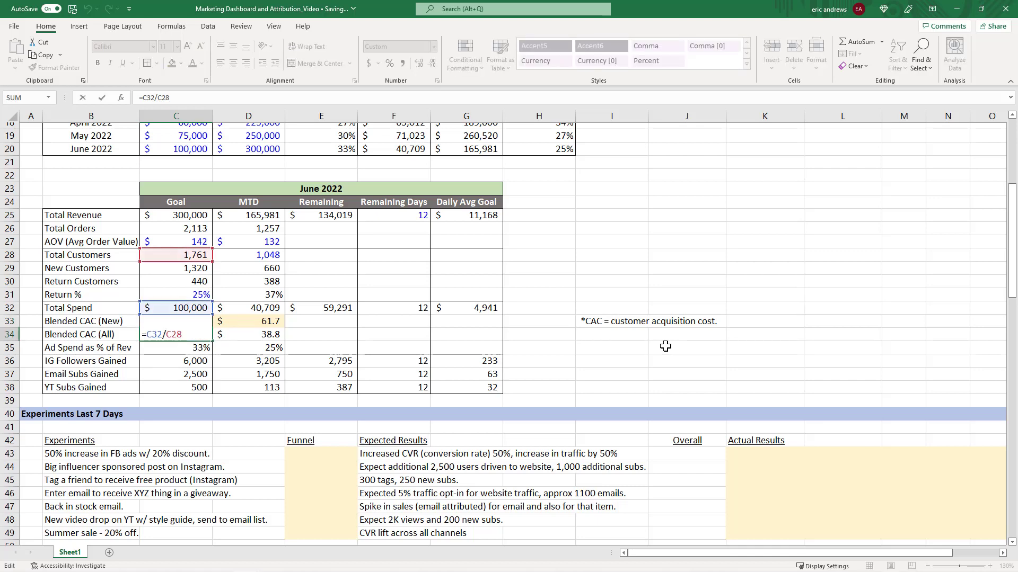
key(Escape)
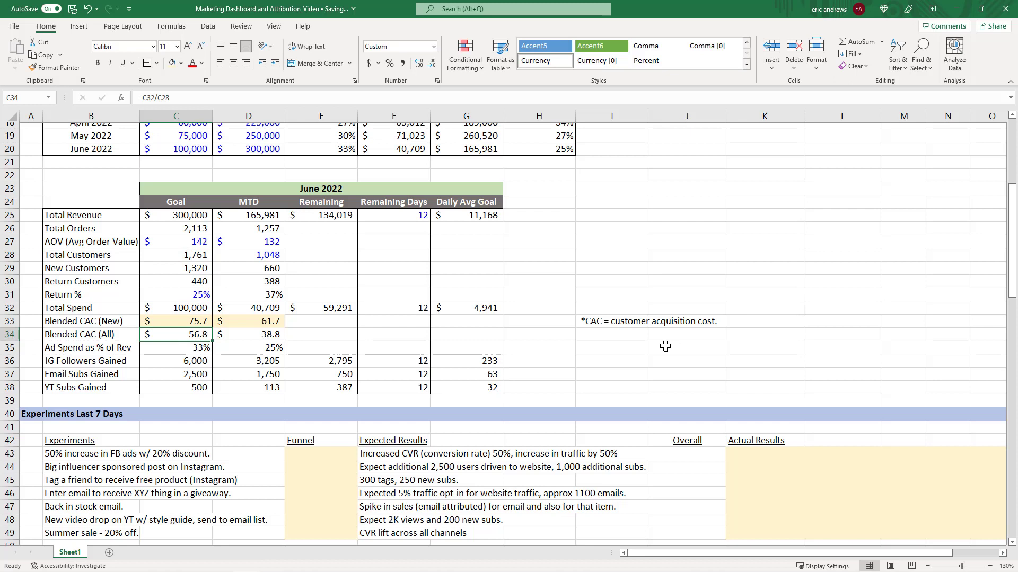
click(252, 335)
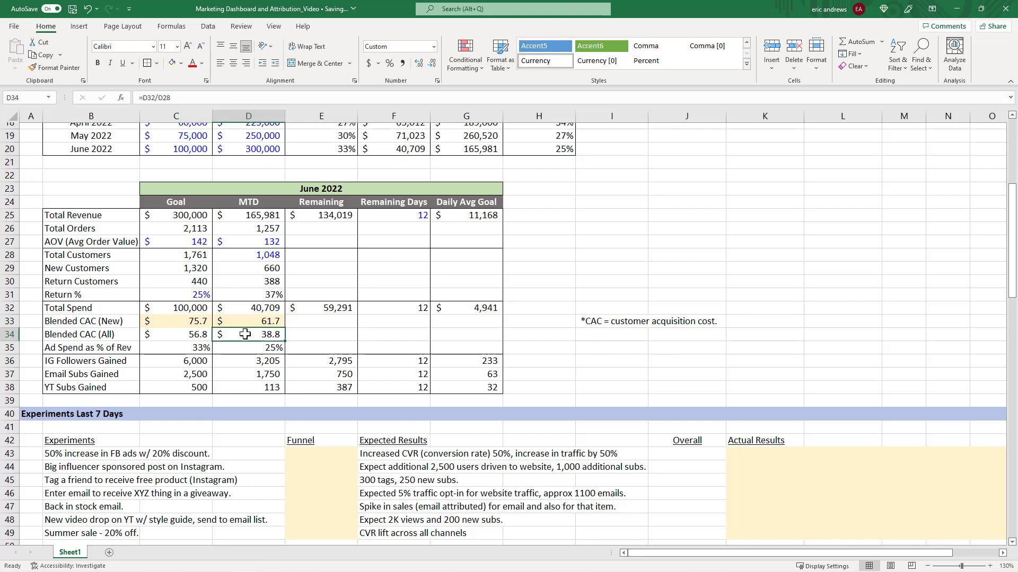
click(180, 335)
click(252, 335)
click(175, 335)
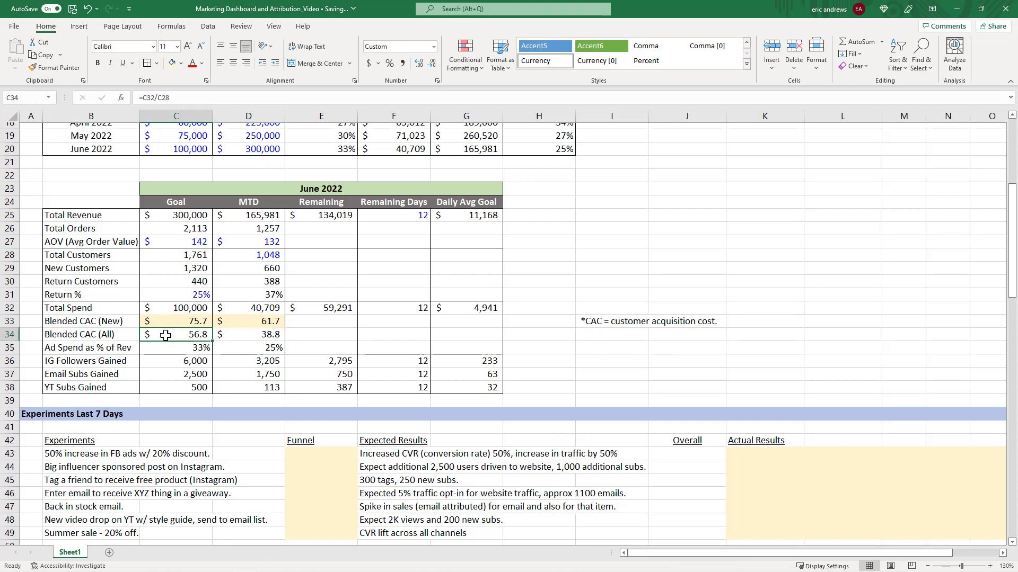
click(88, 335)
click(195, 334)
mouse_move(259, 325)
mouse_down()
mouse_move(160, 320)
mouse_move(272, 322)
mouse_up()
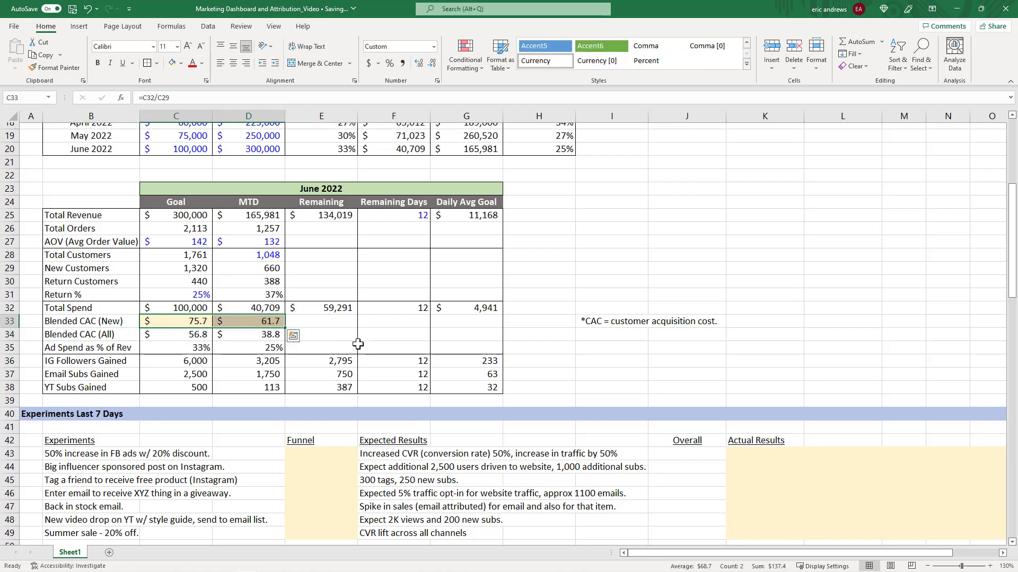
click(187, 348)
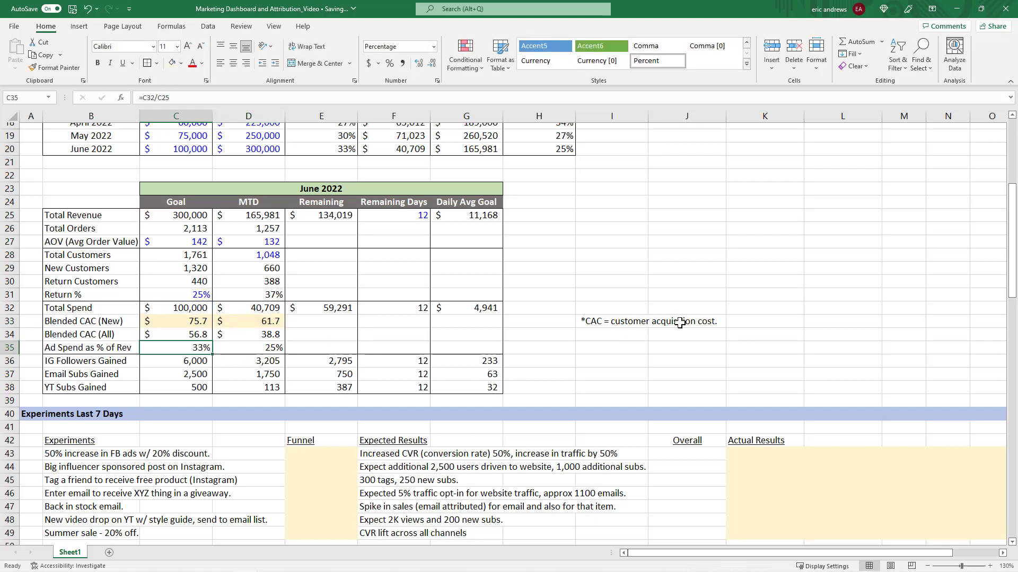
Inspect the Blended CAC (New) MTD formula cell in the June 2022 table.
key(Right)
key(Up)
key(Up)
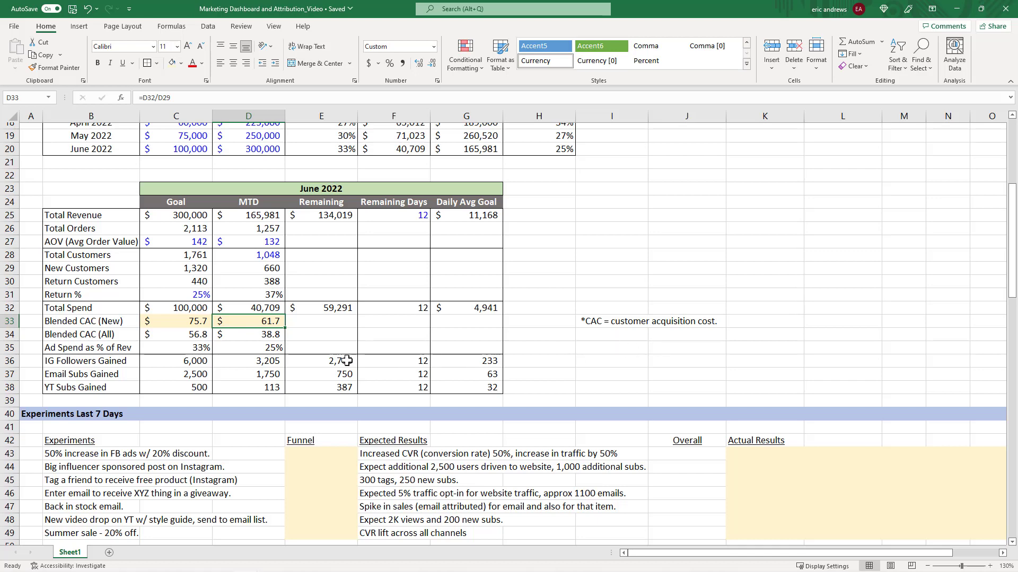
Select the IG Followers Gained, Email Subs Gained and YT Subs Gained row labels.
click(266, 361)
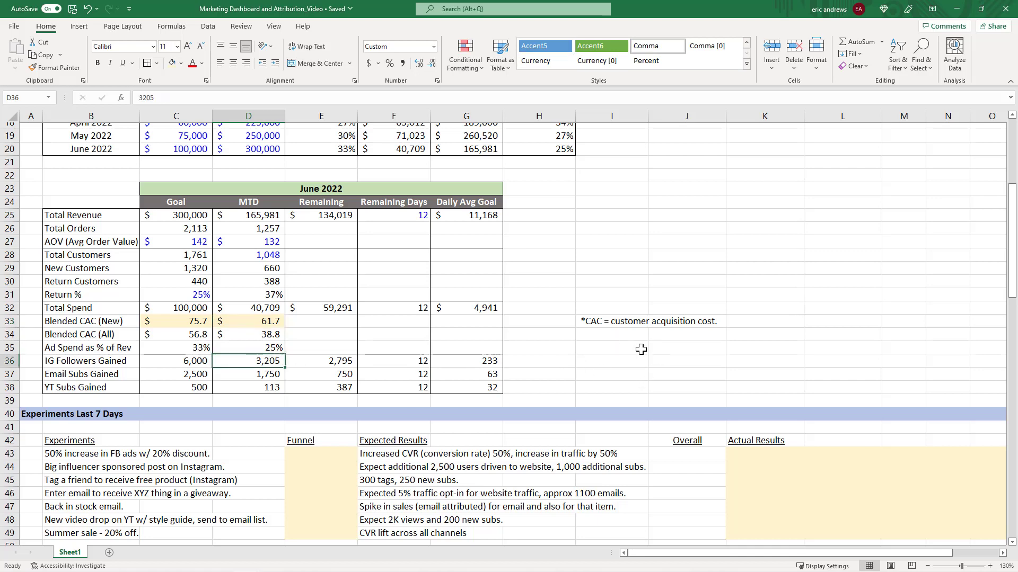
scroll(640, 350, down, 1)
click(103, 326)
drag(103, 329, 100, 347)
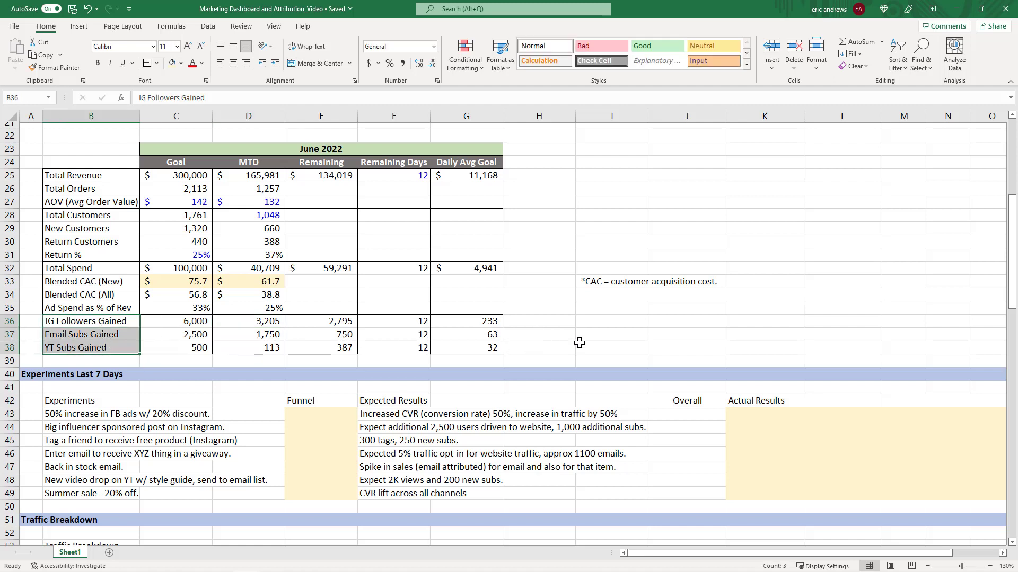
Step through the IG Followers Gained row's goal, MTD, remaining, remaining-days and remaining formula cells.
key(Right)
key(Left)
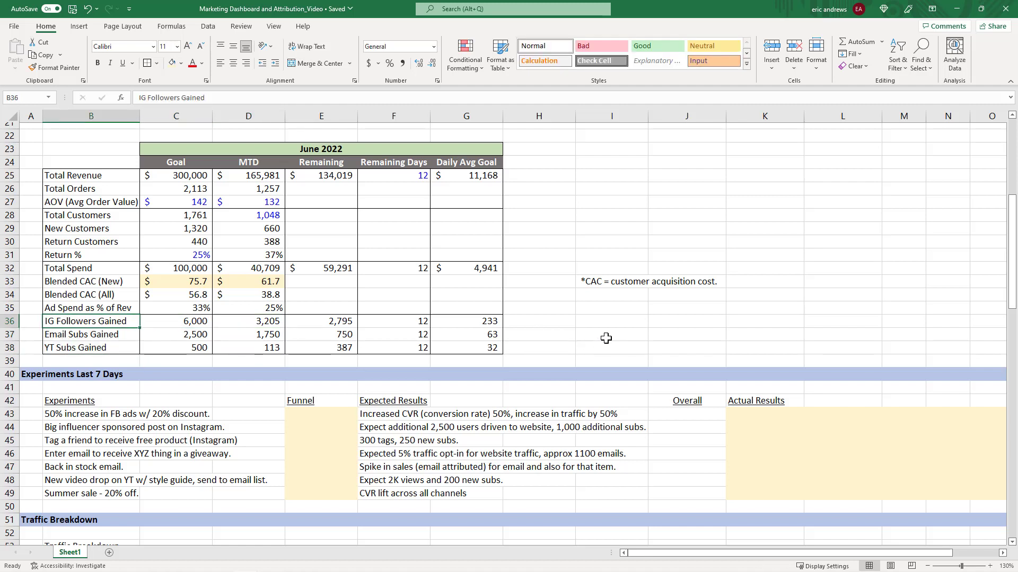
key(Right)
key(Right)
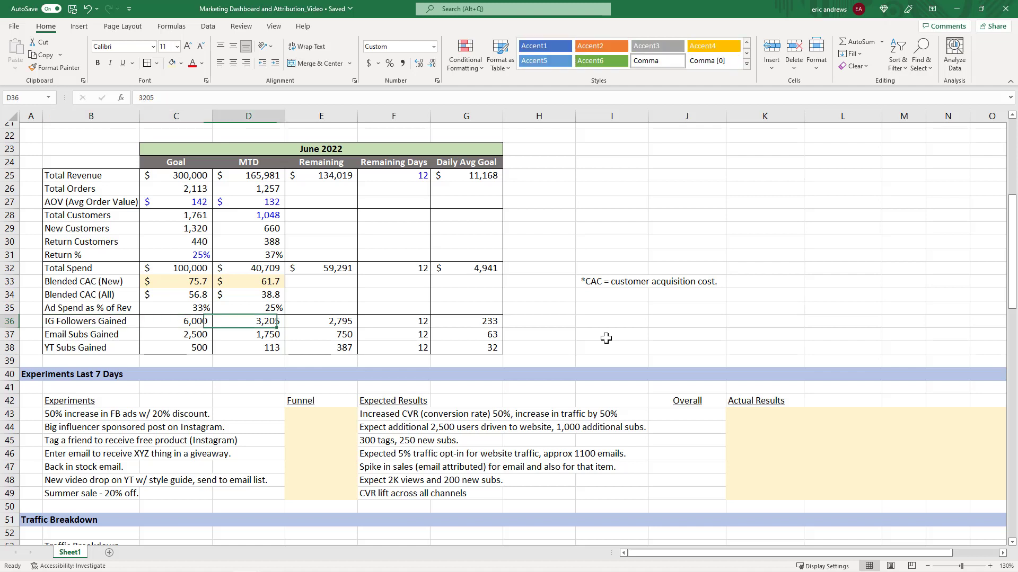
key(Right)
key(Right)
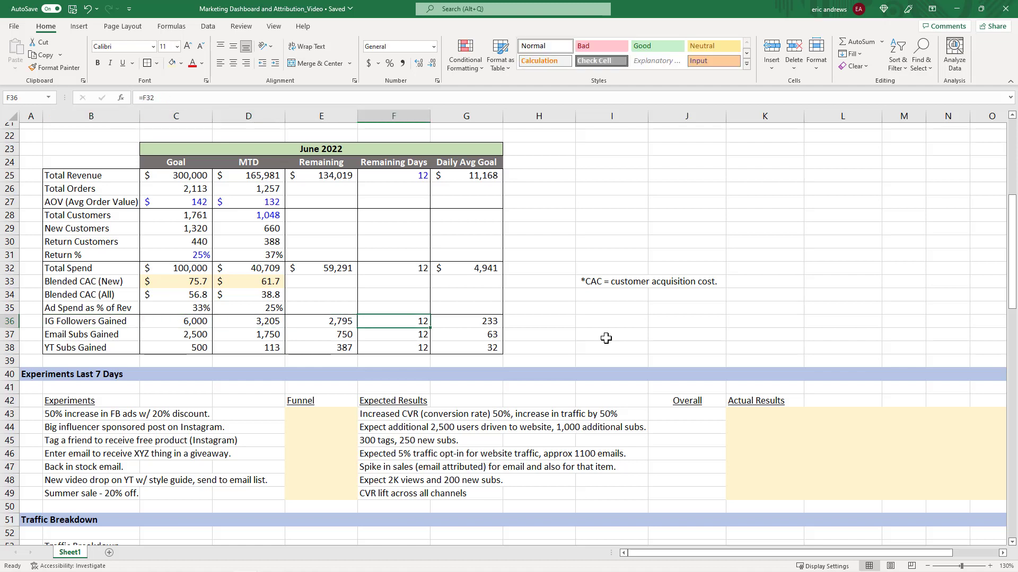
key(Left)
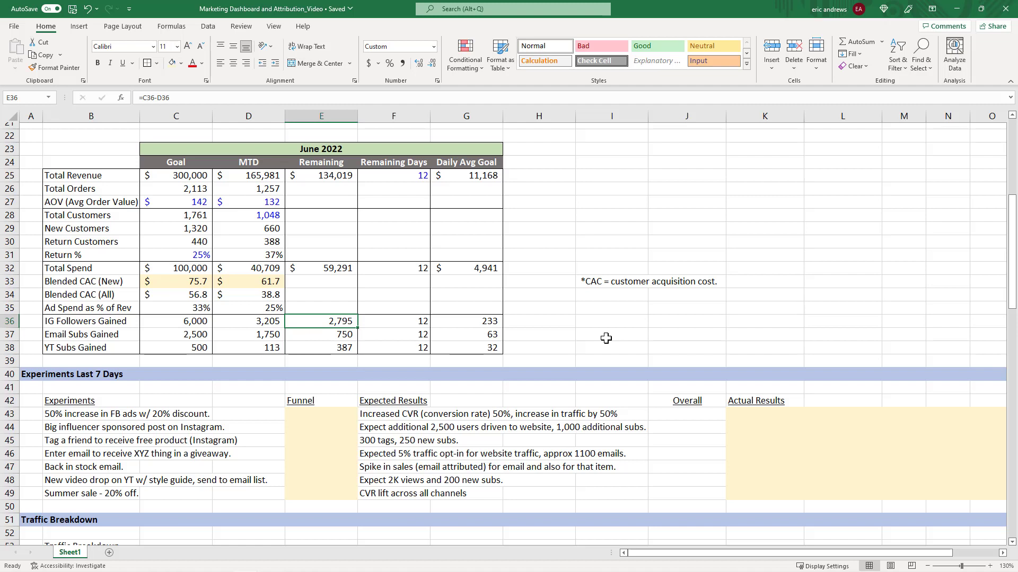
Step through the Email Subs and YT Subs Gained rows' goal, MTD and remaining cells, then highlight the IG Followers goal and MTD.
key(Left)
key(Down)
key(Left)
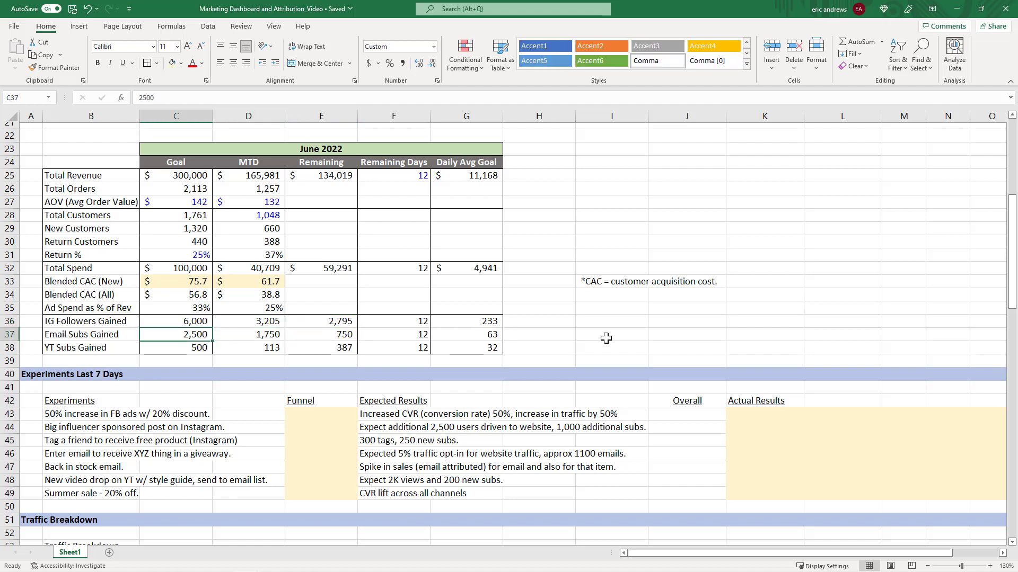
key(Right)
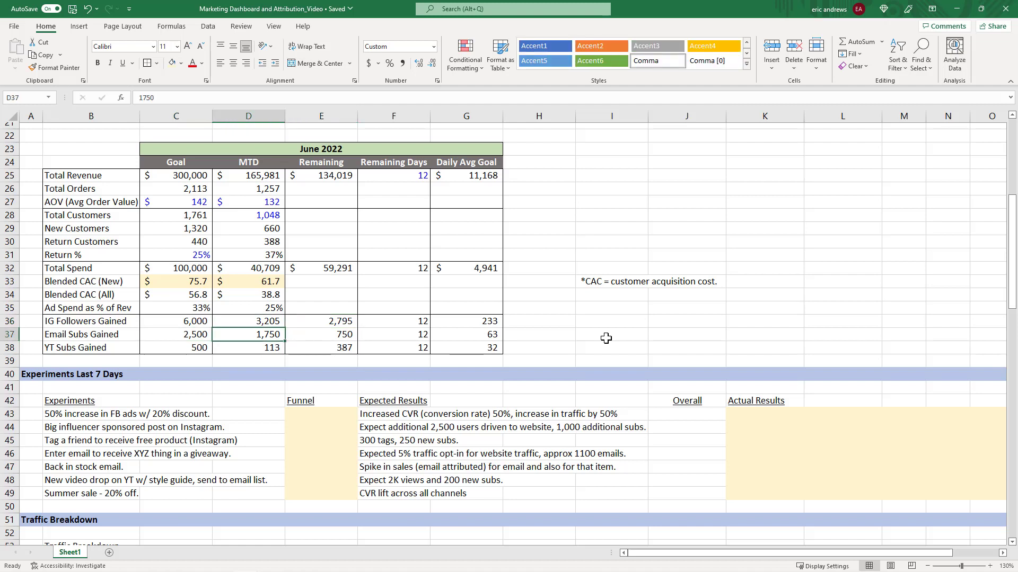
key(Right)
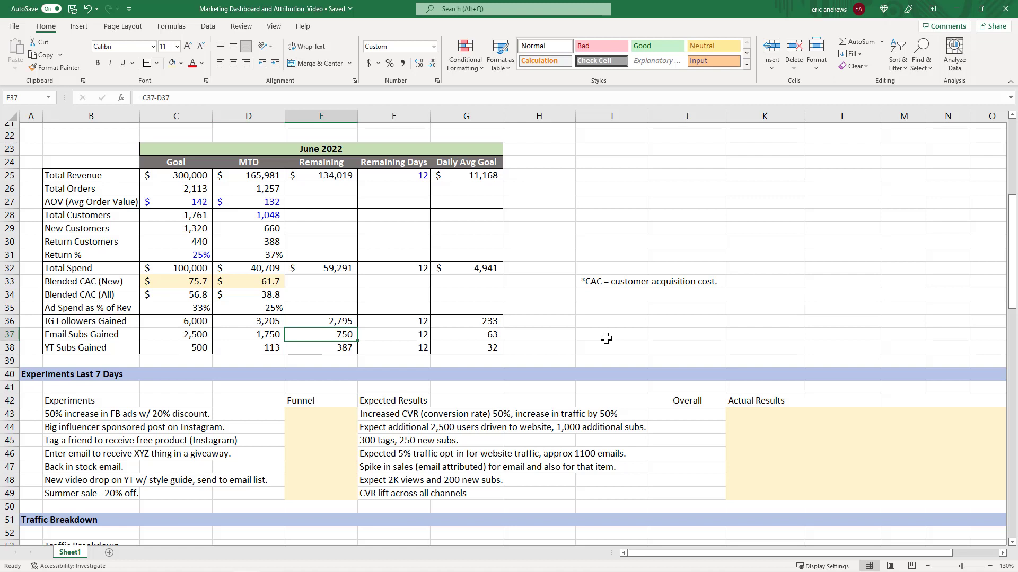
key(Left)
key(Left)
key(Down)
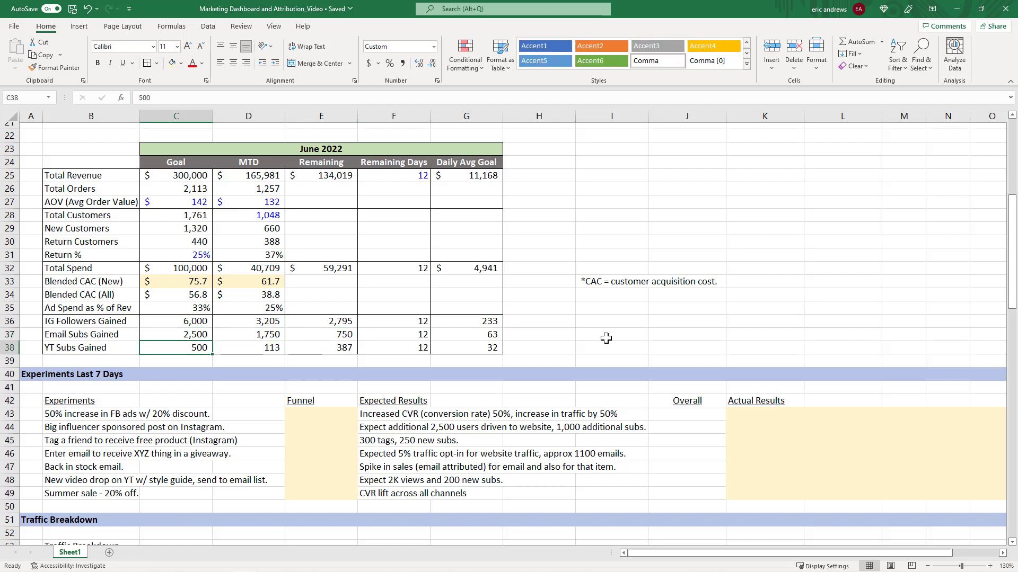
key(Right)
key(Right)
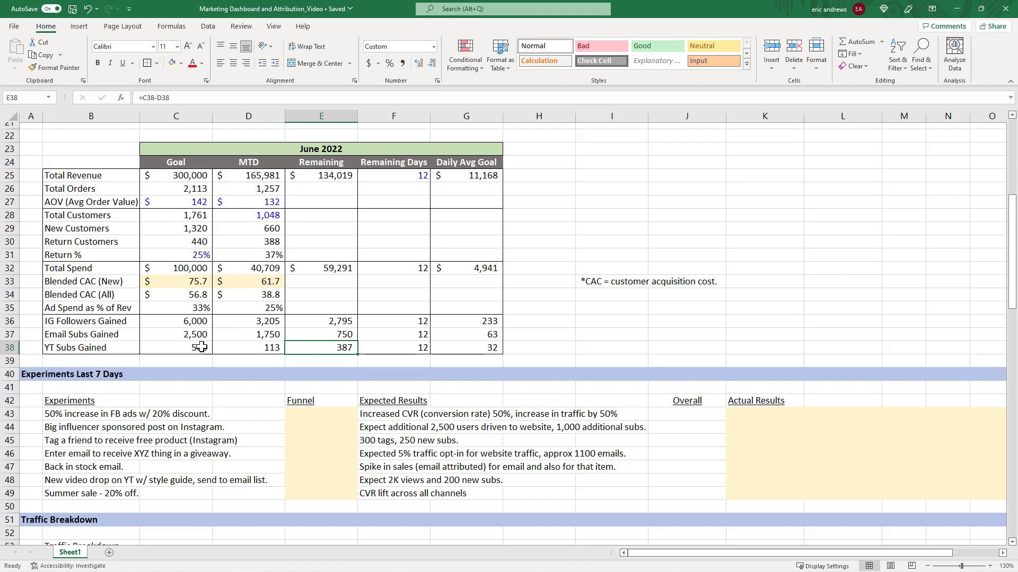
drag(172, 325, 242, 324)
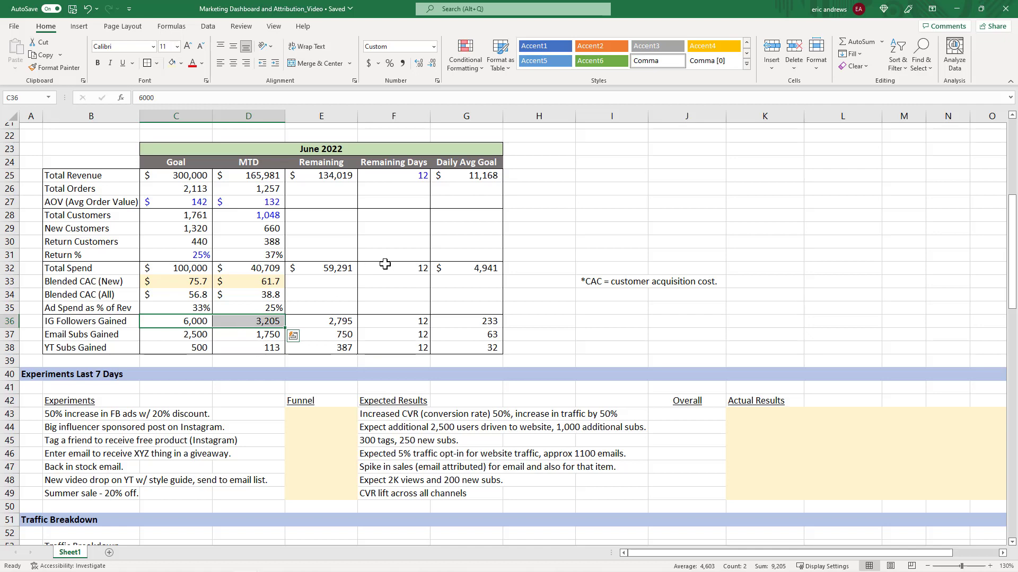
Highlight the Experiments Last 7 Days list, its expected results and the section's column headers.
scroll(539, 321, down, 3)
drag(76, 294, 82, 371)
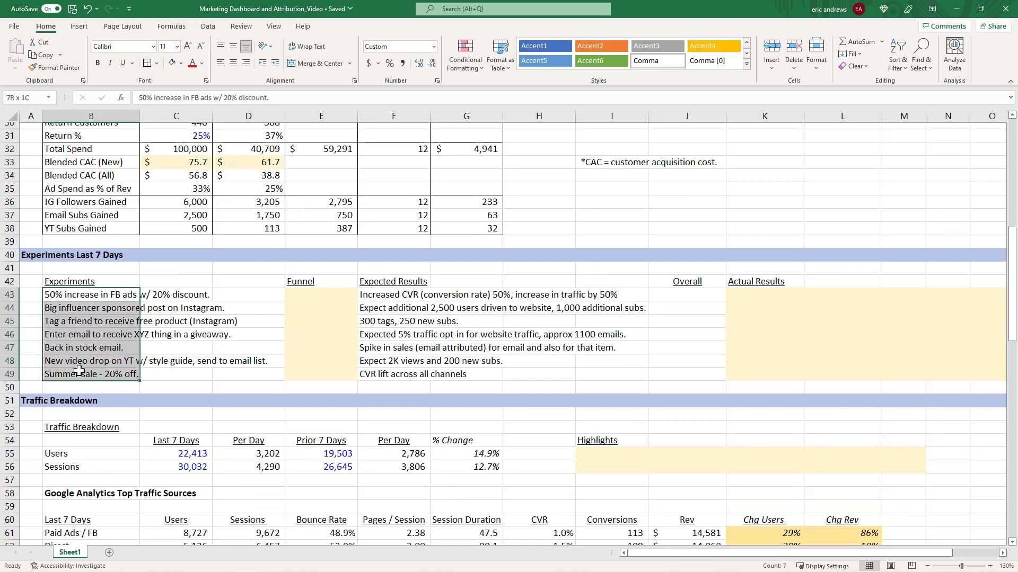
click(11, 292)
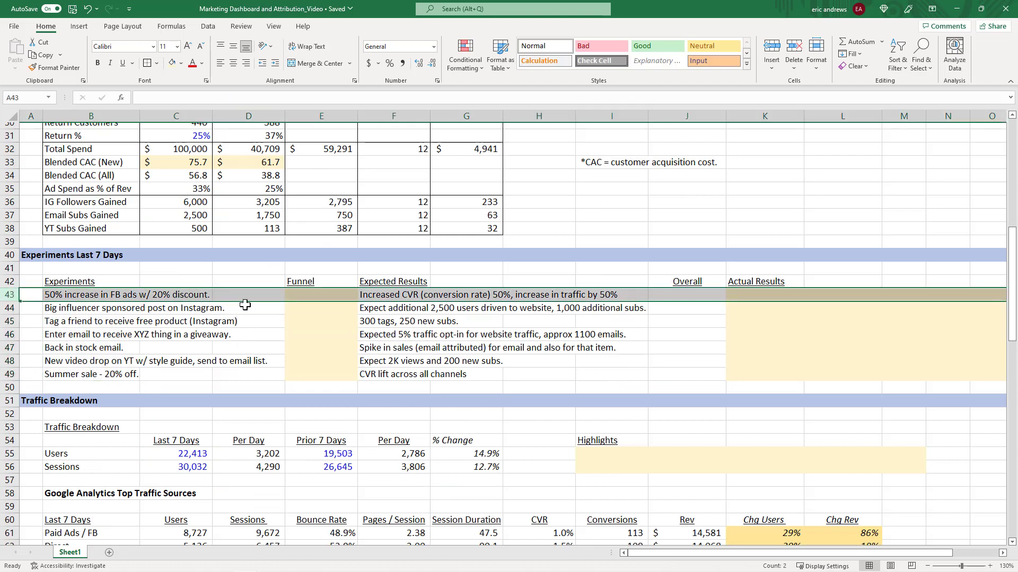
drag(375, 295, 395, 378)
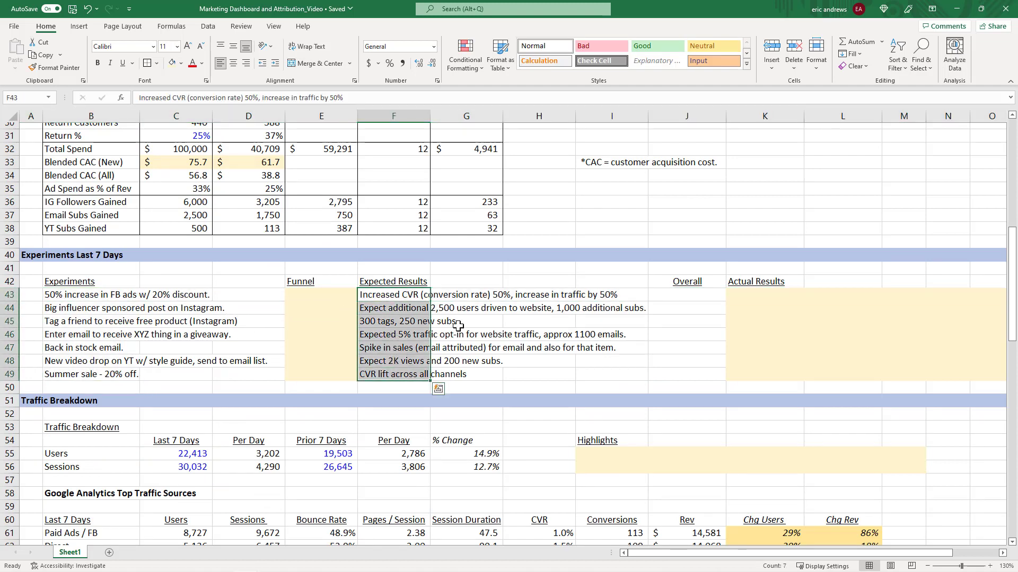
click(539, 281)
click(392, 281)
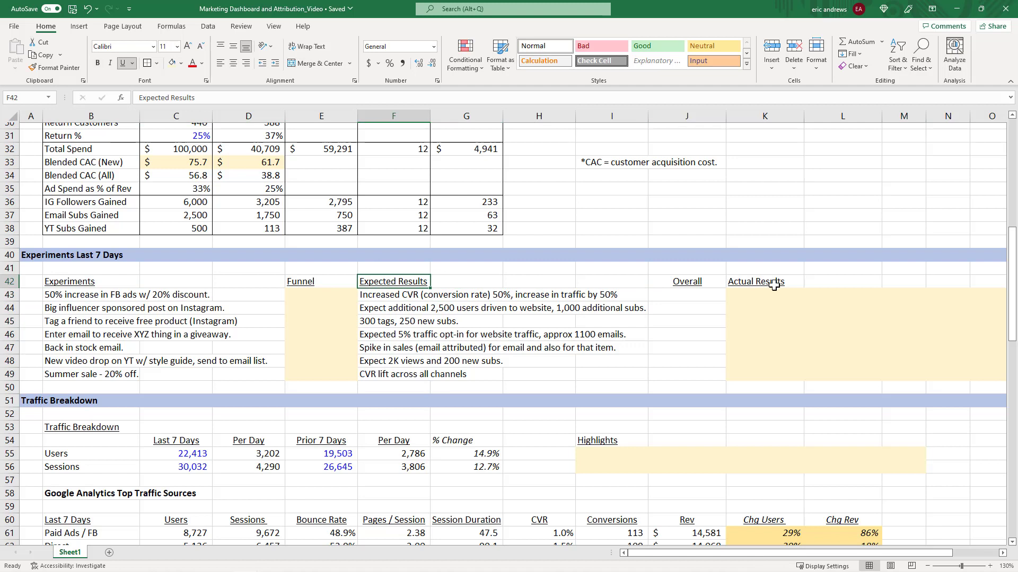
click(734, 281)
click(695, 282)
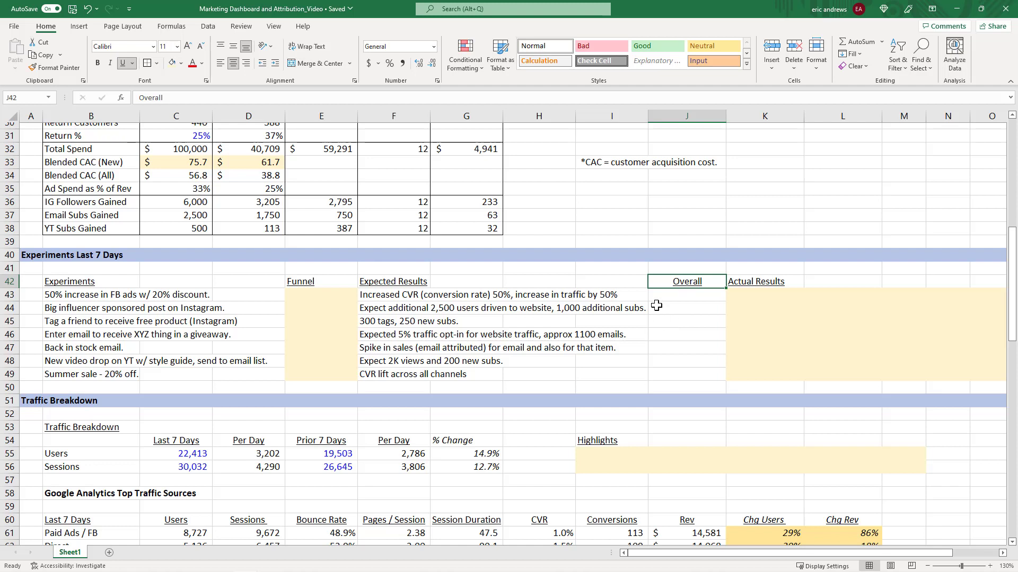
Highlight the Funnel column cells and the first experiment's row to examine how they line up.
click(310, 281)
drag(311, 294, 314, 371)
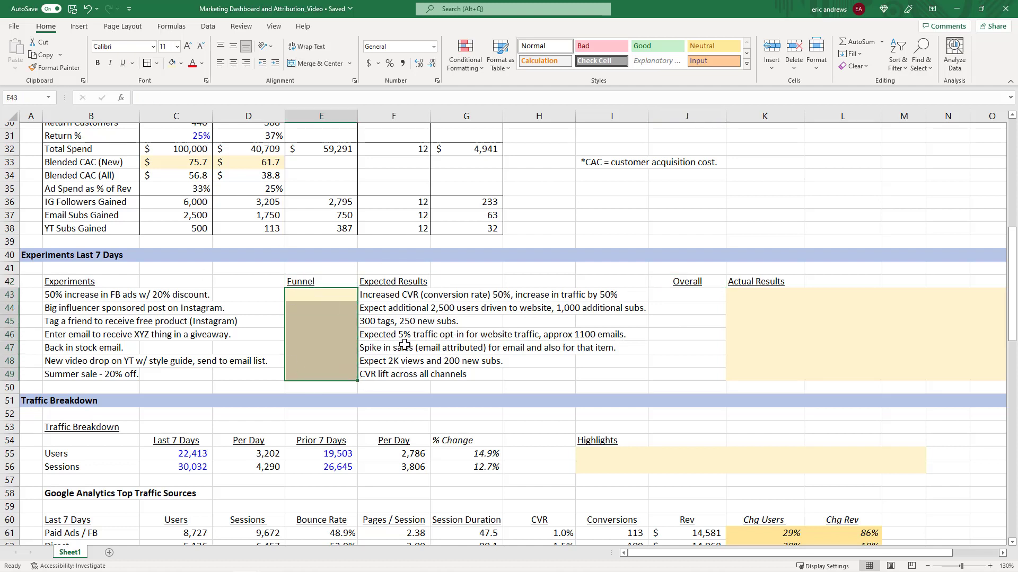
click(99, 294)
click(1, 294)
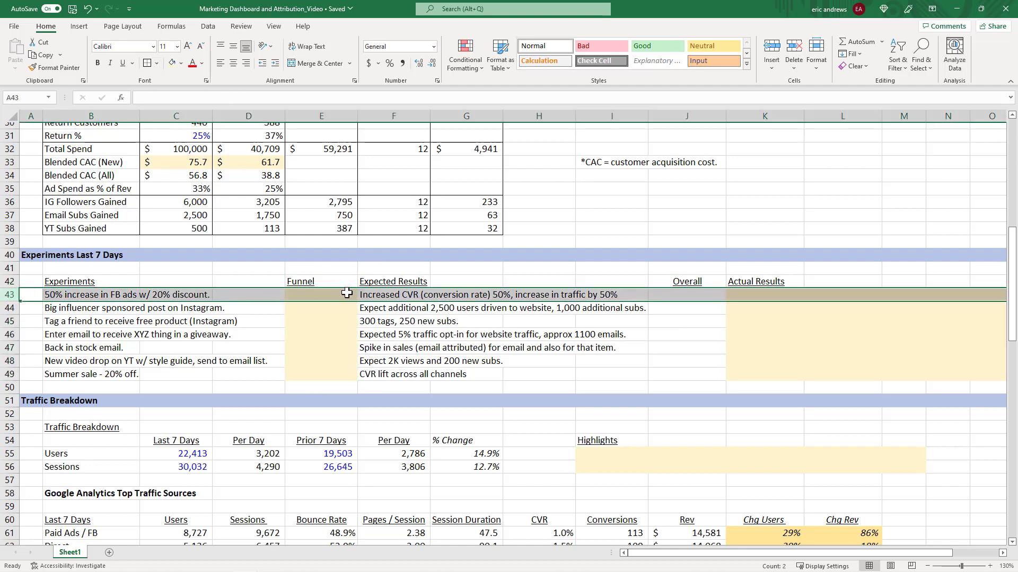
click(308, 296)
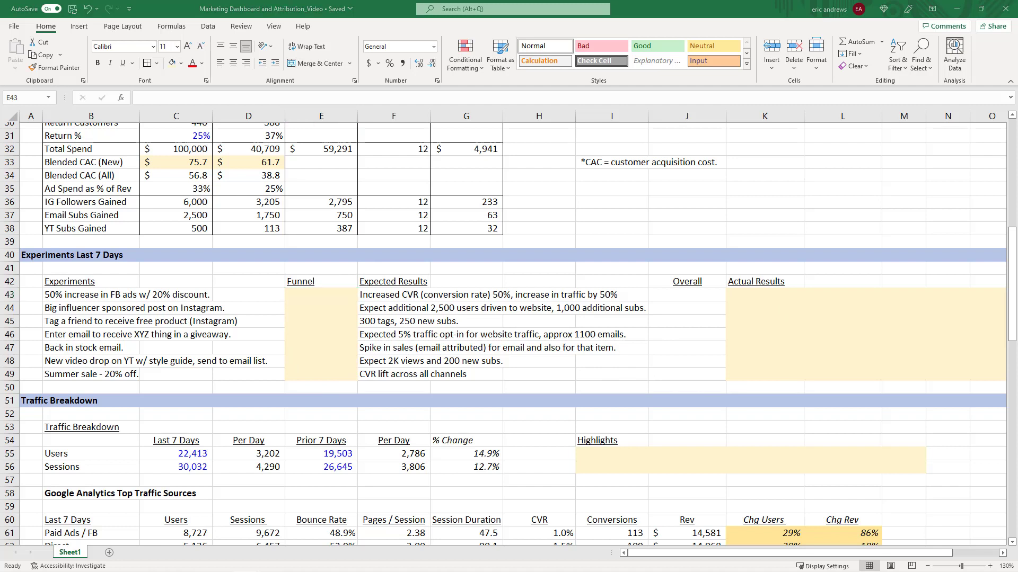
click(12, 294)
click(68, 294)
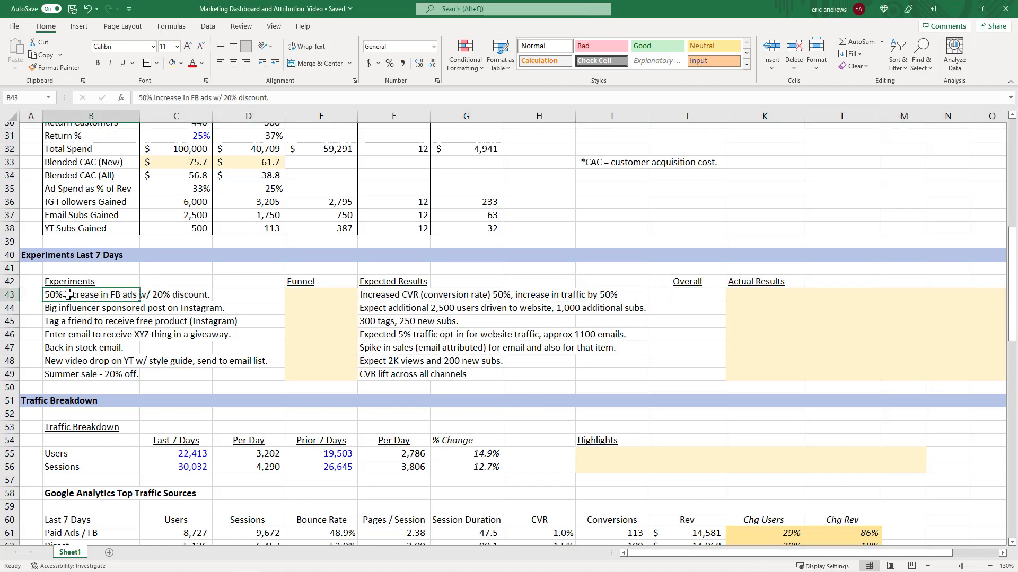
click(13, 295)
click(88, 297)
Enter All as the Funnel value for the 50% increase in FB ads experiment.
click(322, 294)
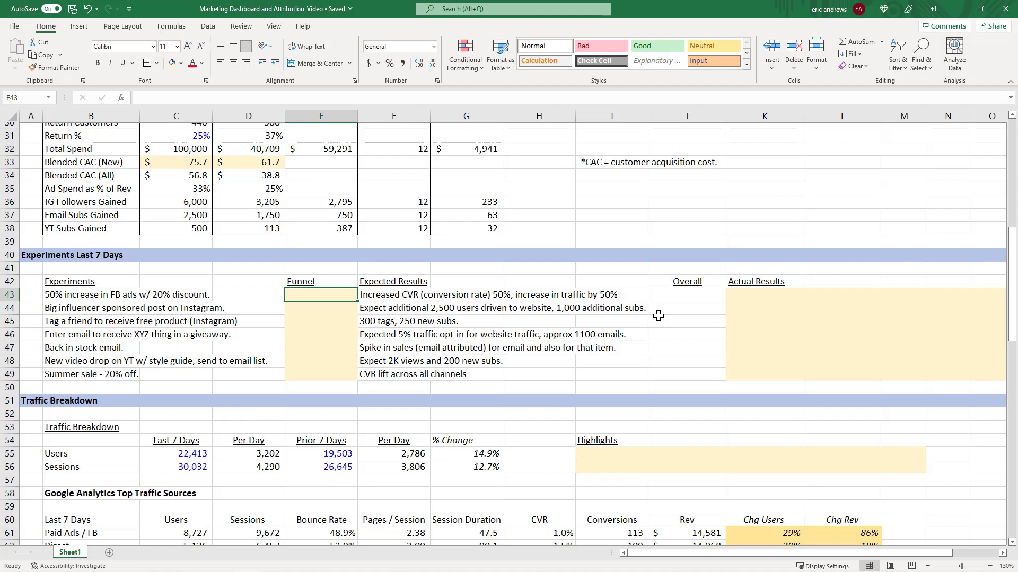
key(Down)
key(Up)
text(All)
key(ctrl+Return)
key(Right)
key(Left)
key(Right)
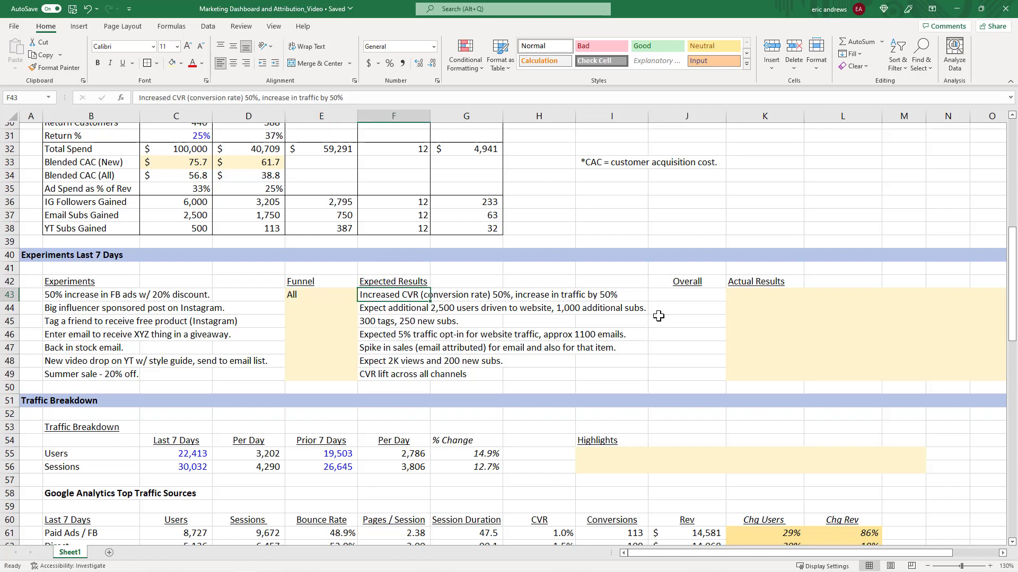
Select the first experiment's Actual Results cell and the Traffic Breakdown section heading.
click(763, 293)
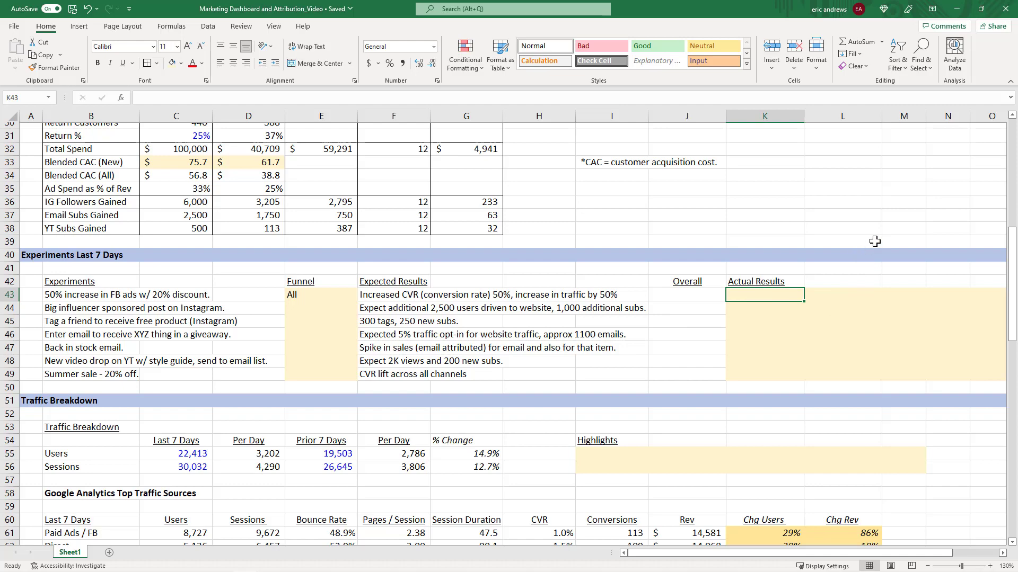
scroll(861, 239, down, 2)
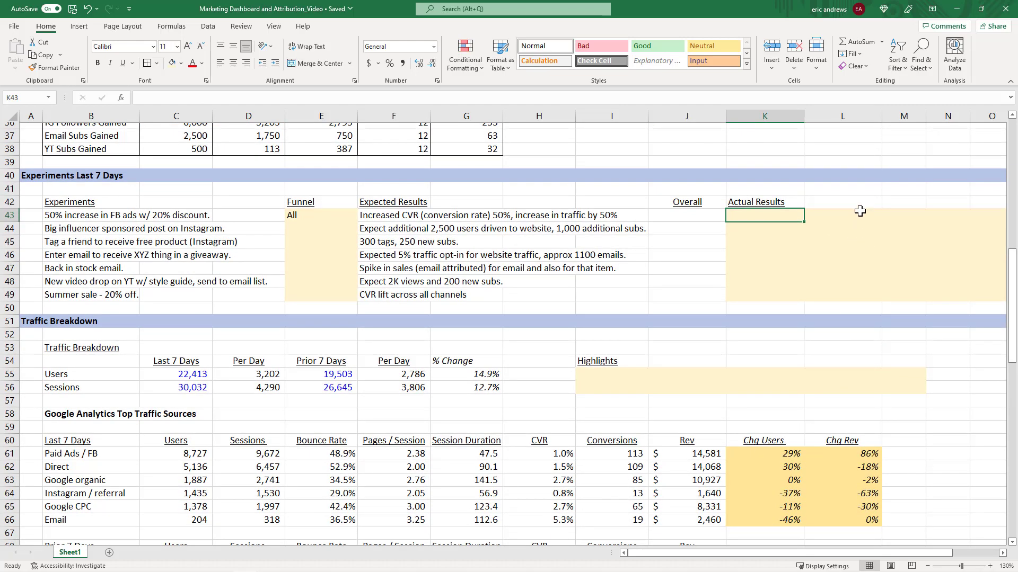
scroll(862, 219, down, 4)
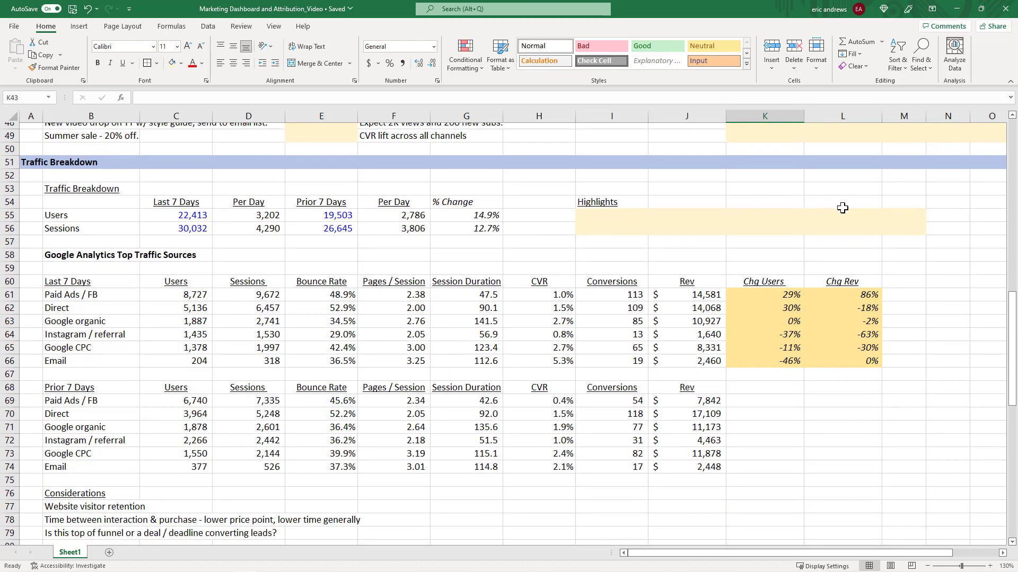
click(9, 162)
scroll(568, 289, down, 1)
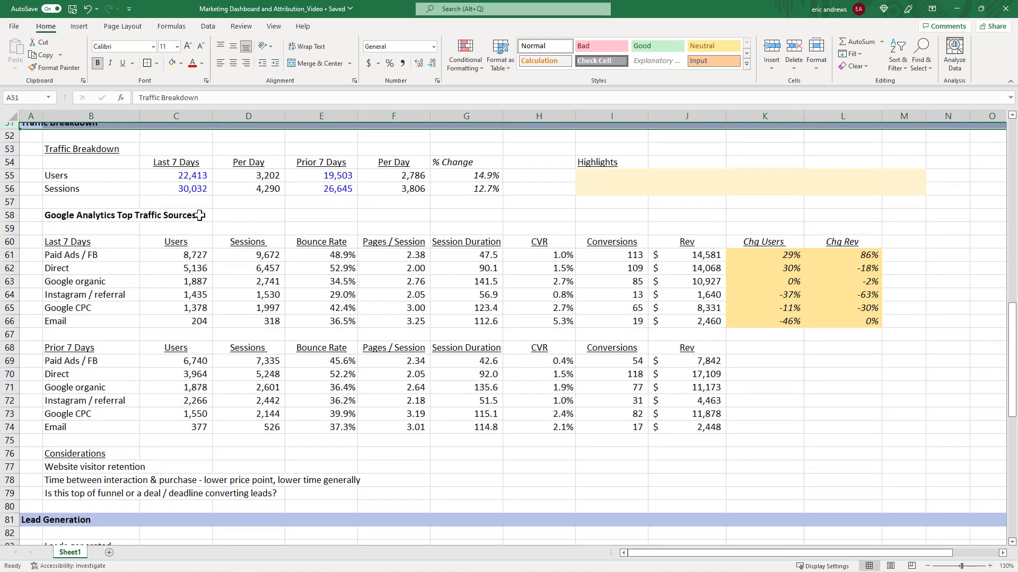
Highlight the Google Analytics top traffic sources tables for the last 7 days and prior 7 days.
click(66, 242)
key(shift+space)
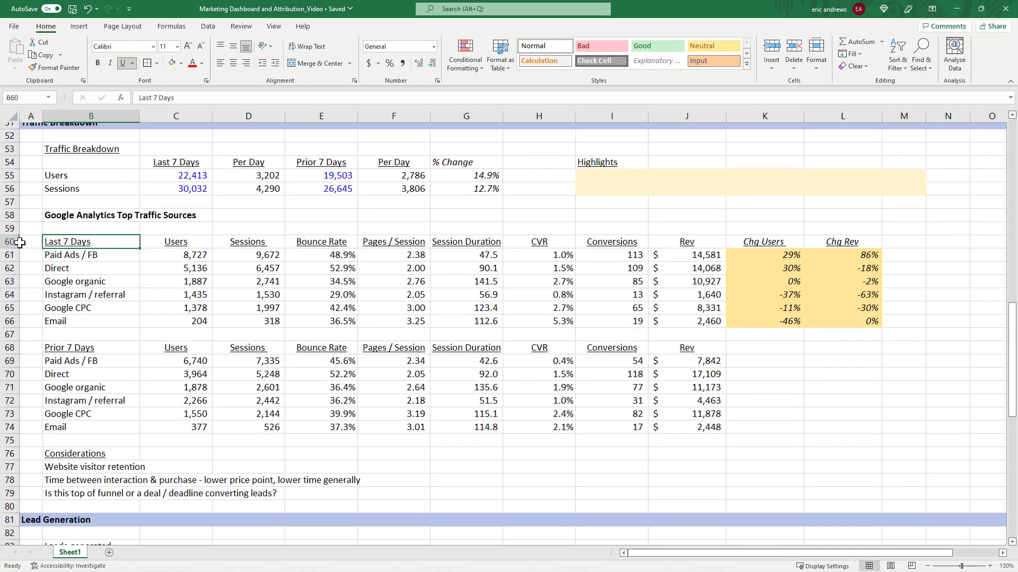
drag(20, 242, 31, 427)
click(87, 282)
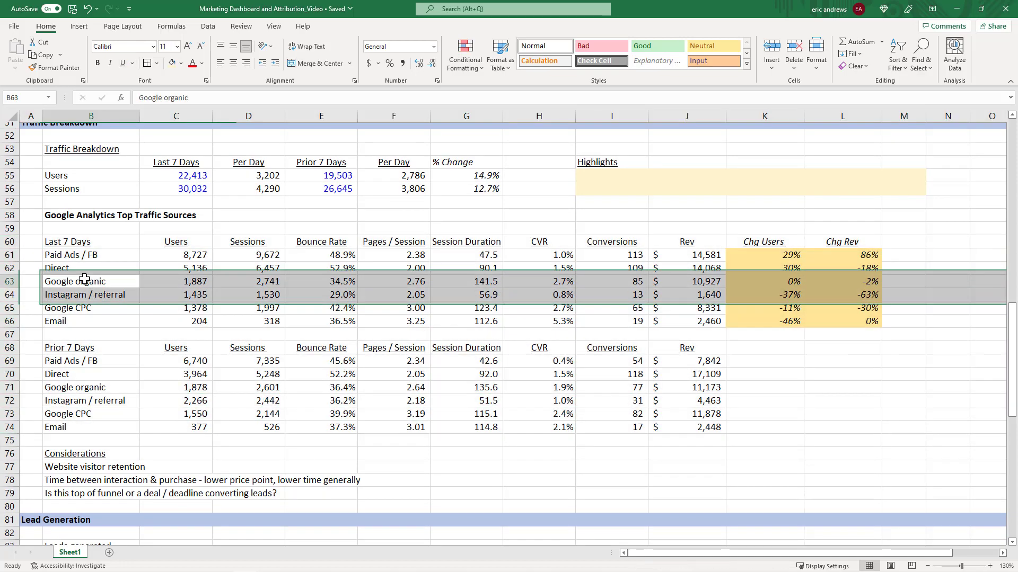
click(86, 397)
Highlight the Lead Generation section rows and review the Conversion / Sales and Paid Ads Attribution sections below.
scroll(335, 288, down, 5)
scroll(327, 264, down, 2)
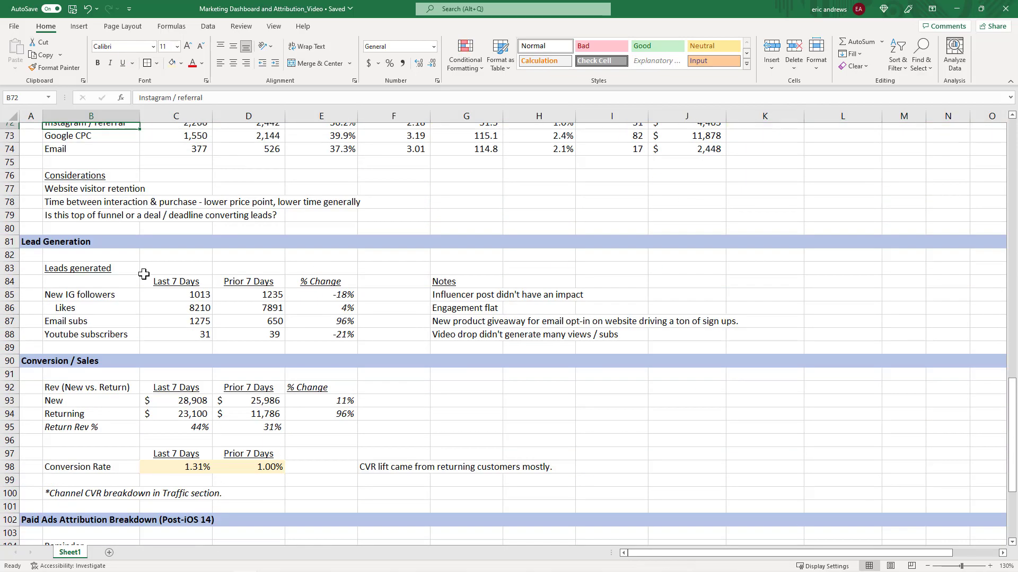
drag(12, 242, 22, 335)
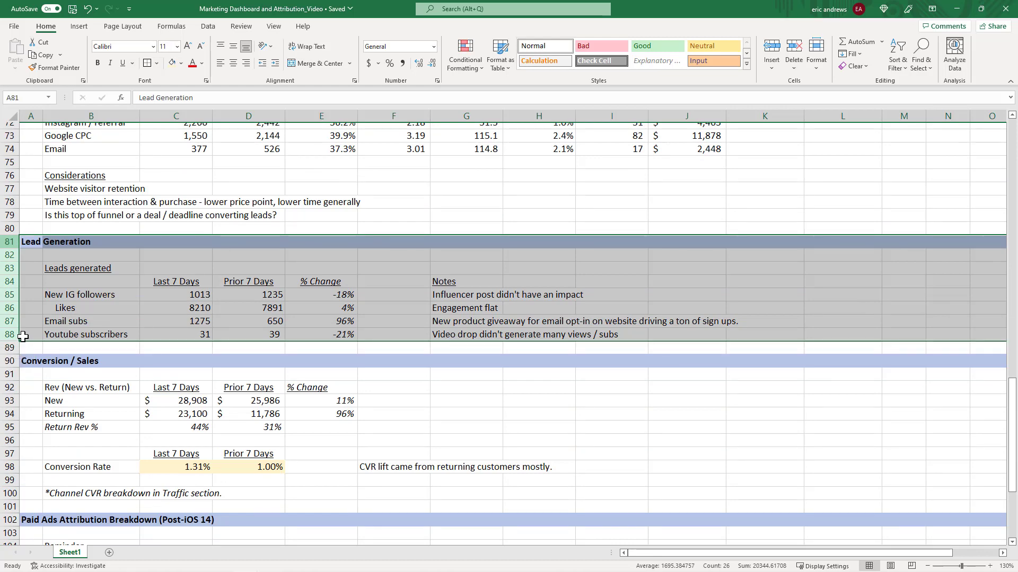
click(81, 291)
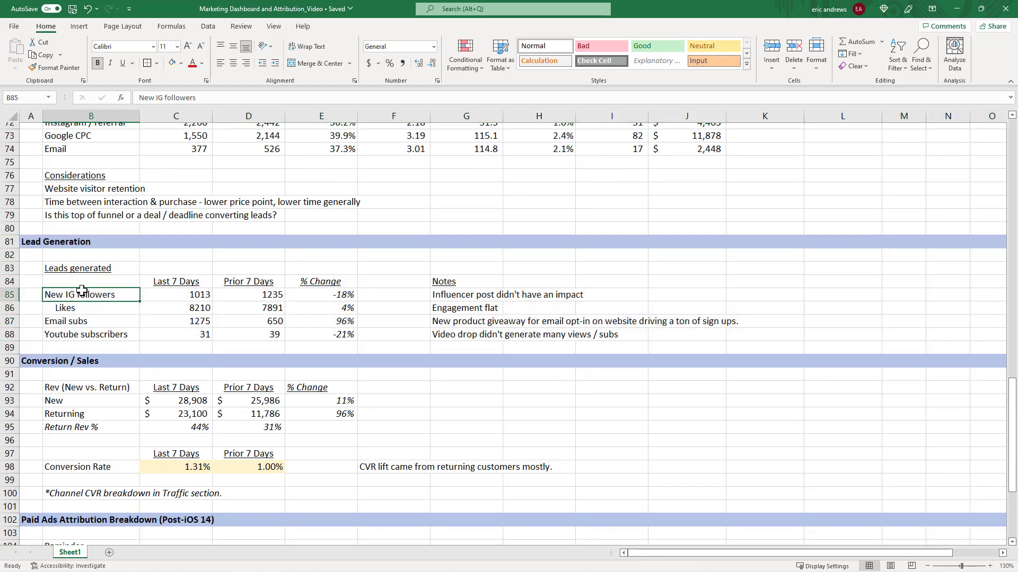
scroll(167, 297, down, 2)
scroll(167, 298, down, 1)
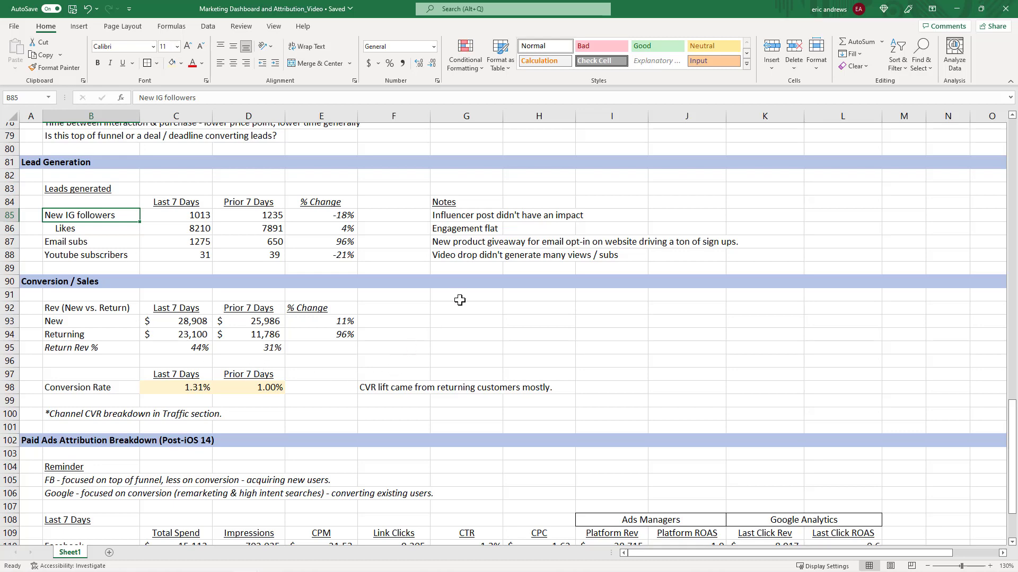
scroll(459, 297, down, 5)
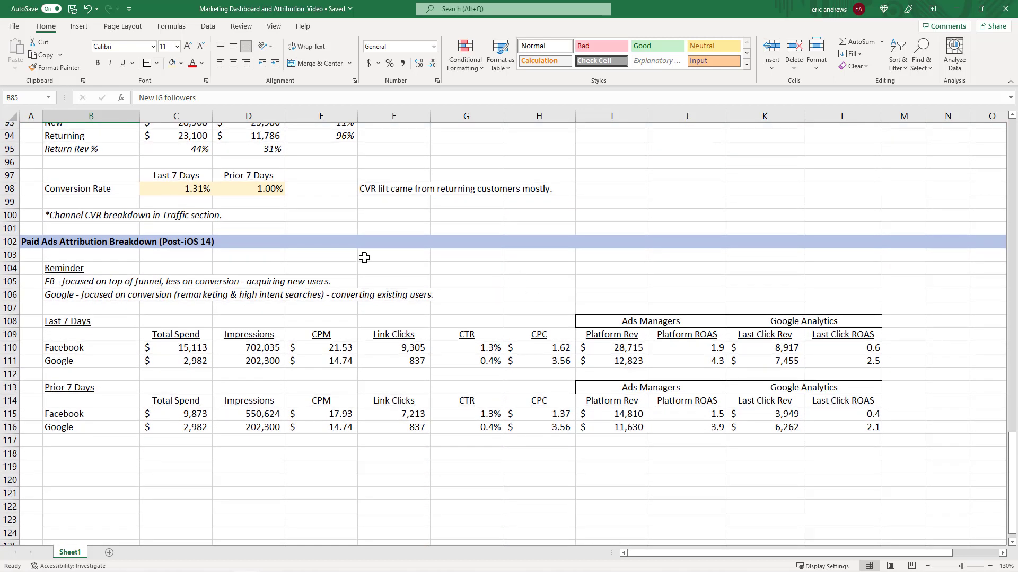
click(66, 351)
click(159, 346)
drag(159, 346, 159, 360)
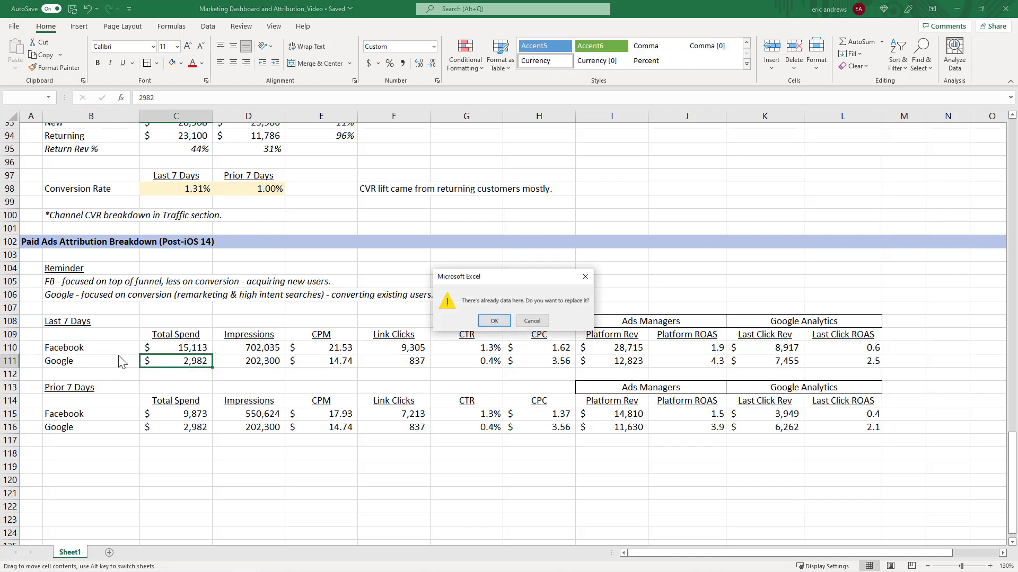
click(585, 277)
click(437, 270)
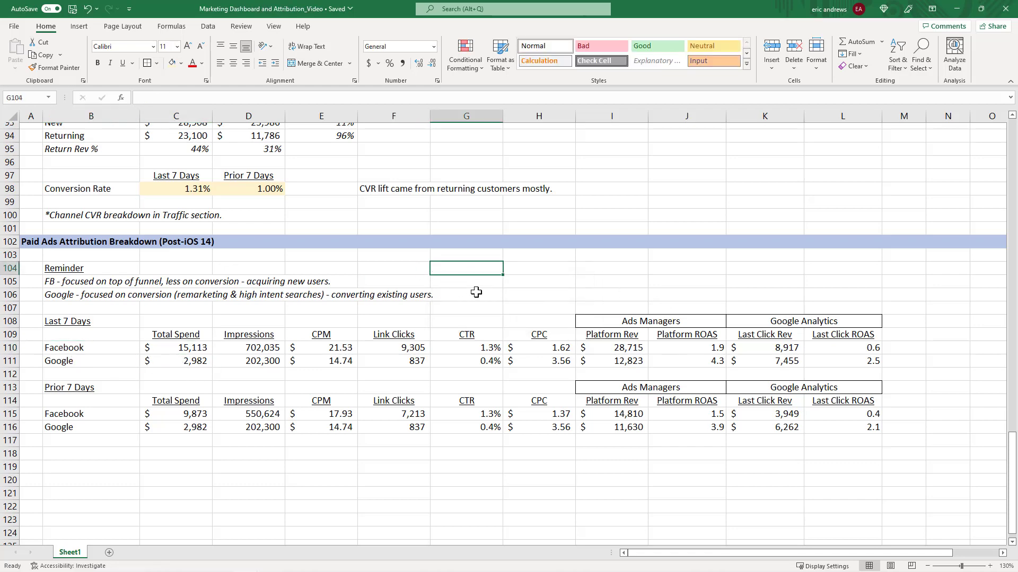
Review the 50% increase in FB ads experiment's Funnel and Expected Results cells.
scroll(479, 291, up, 5)
scroll(480, 291, up, 15)
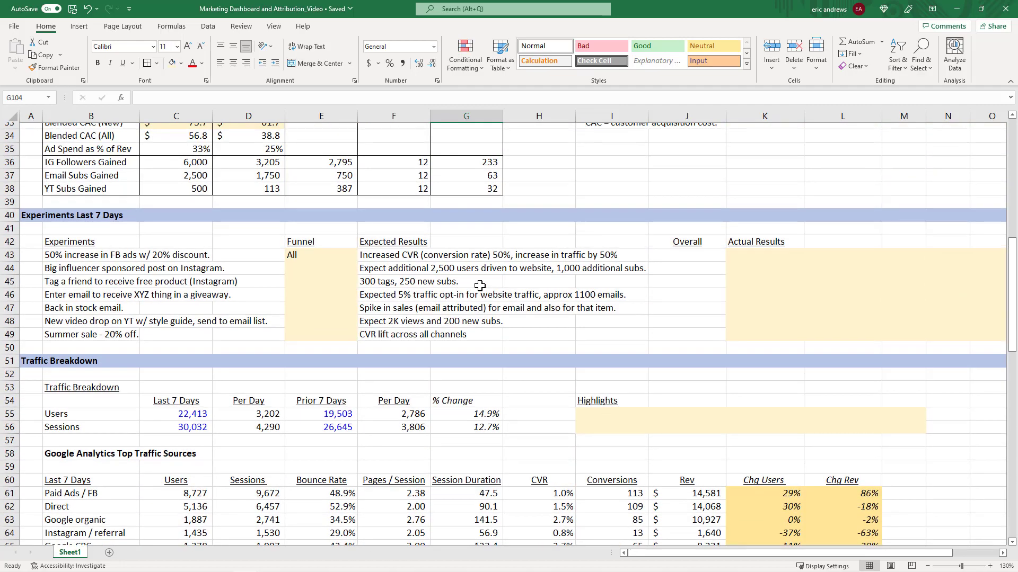
click(318, 255)
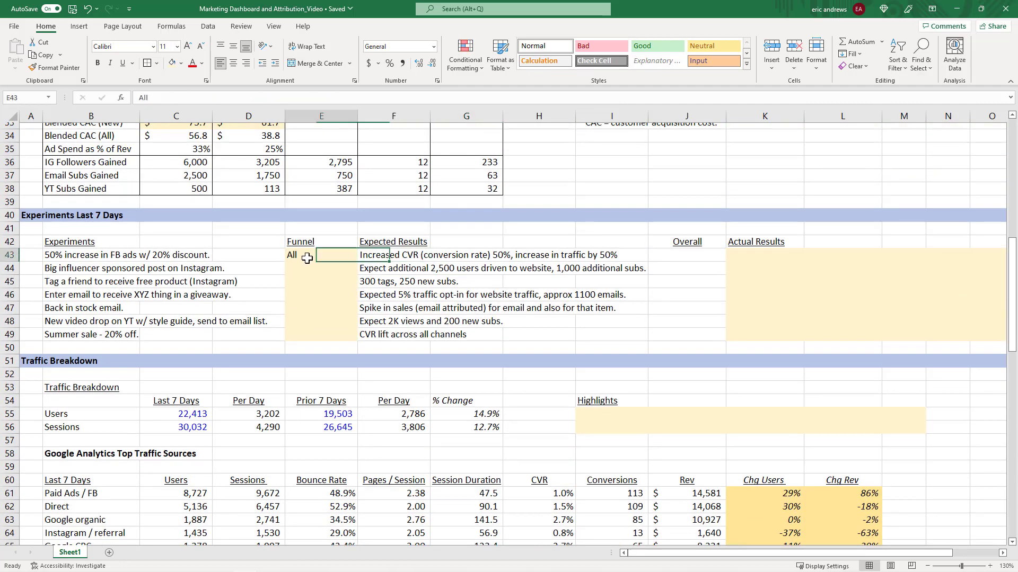
click(108, 256)
click(318, 255)
click(400, 255)
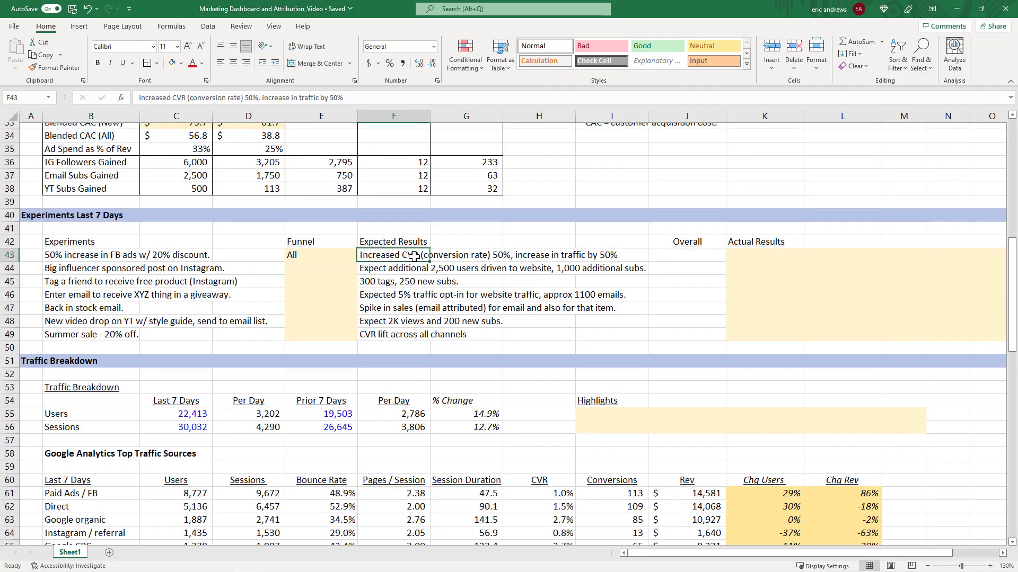
Highlight the Last 7 Days traffic sources header row, channel list and Paid Ads / FB row.
scroll(588, 242, down, 2)
scroll(589, 241, down, 3)
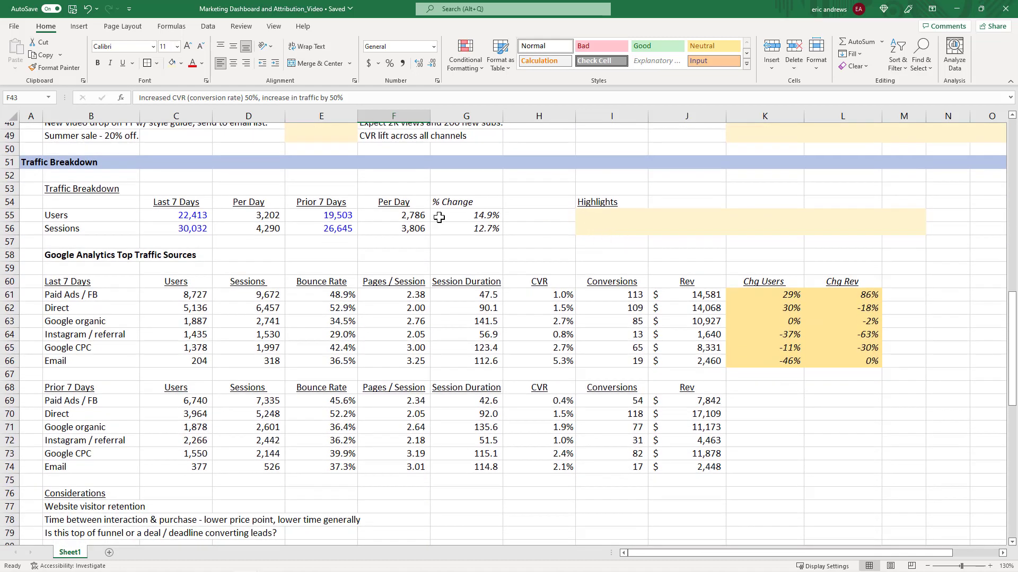
click(178, 217)
drag(68, 280, 847, 275)
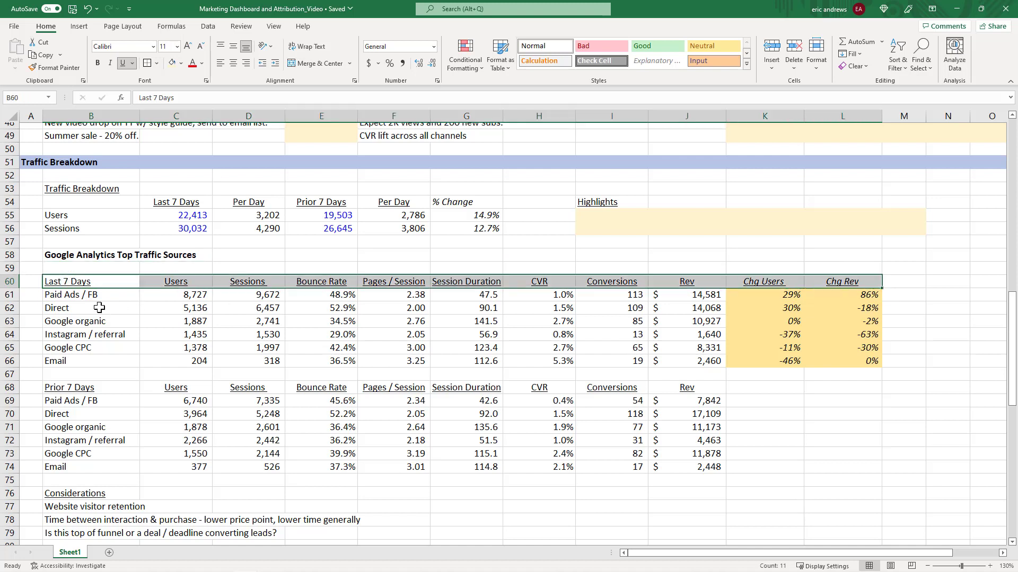
drag(89, 295, 99, 354)
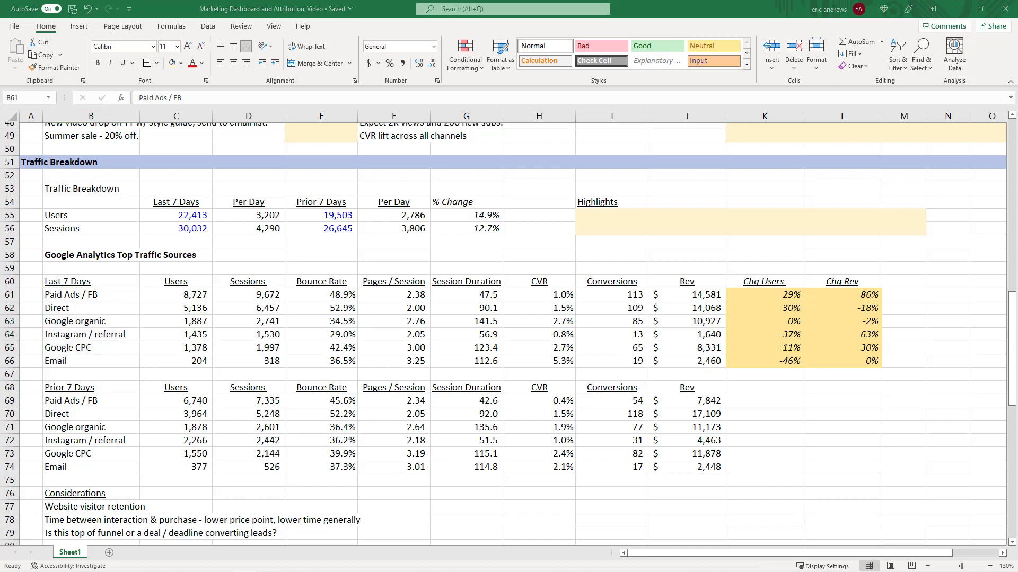
click(85, 298)
click(8, 295)
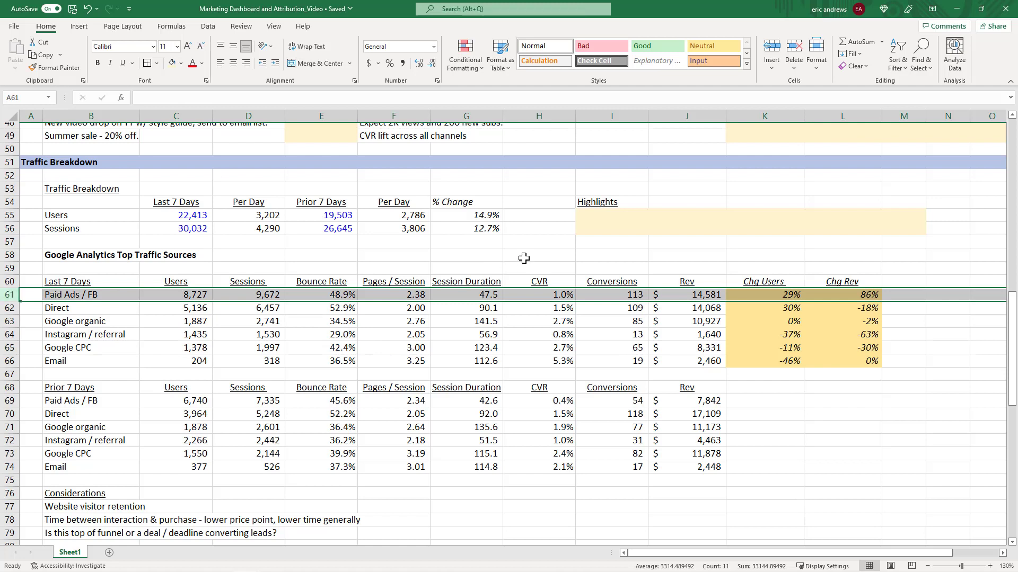
Compare Paid Ads / FB users, sessions and bounce rate between the last 7 days and prior 7 days.
click(188, 295)
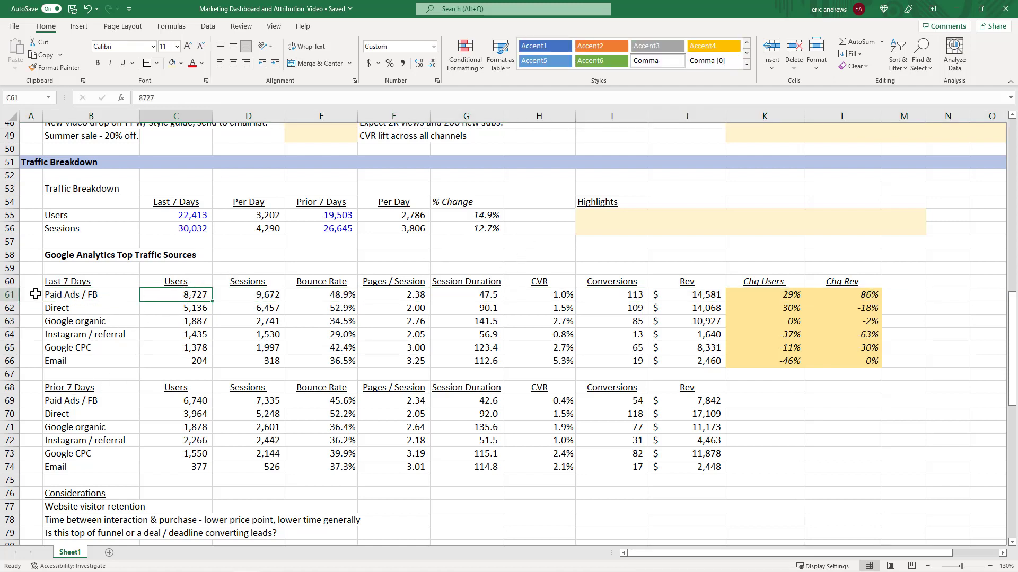
click(9, 294)
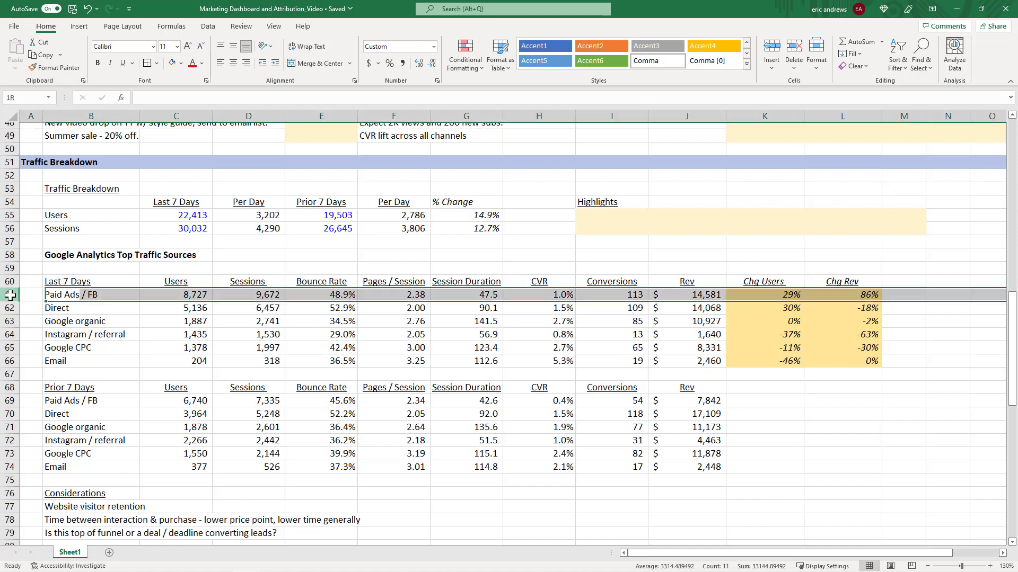
click(9, 401)
click(170, 403)
click(192, 296)
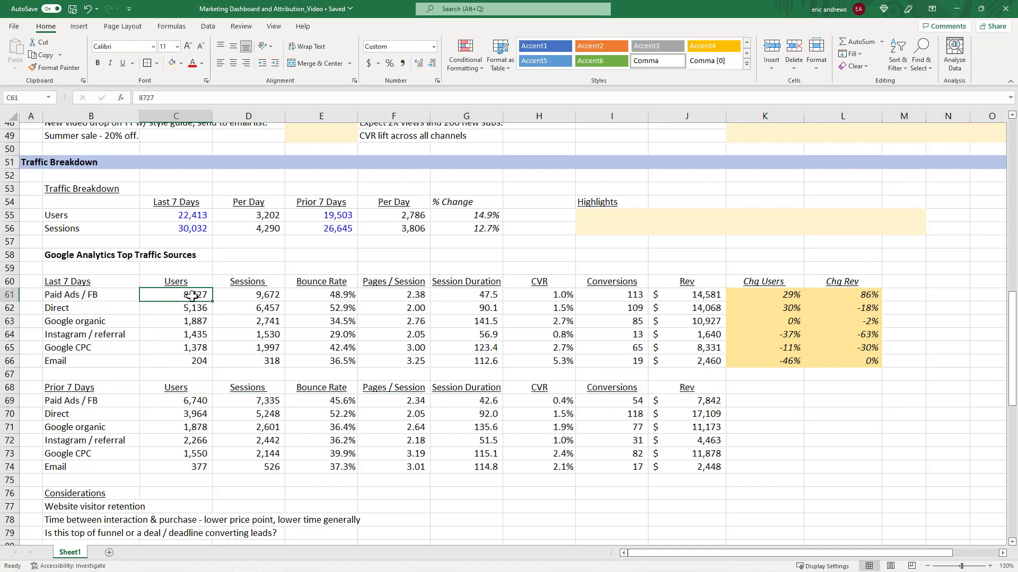
drag(194, 295, 265, 297)
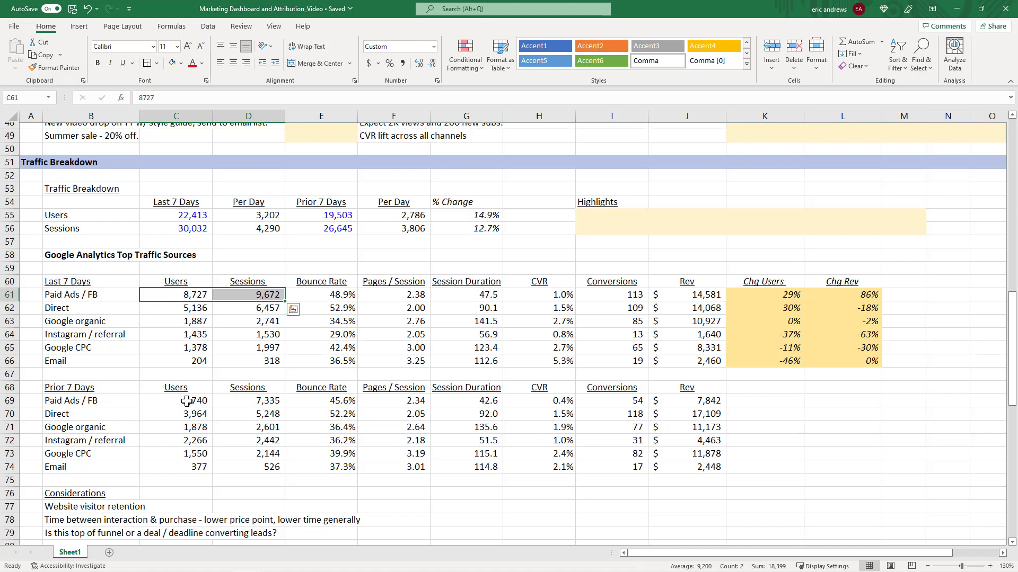
drag(187, 402, 267, 403)
click(325, 296)
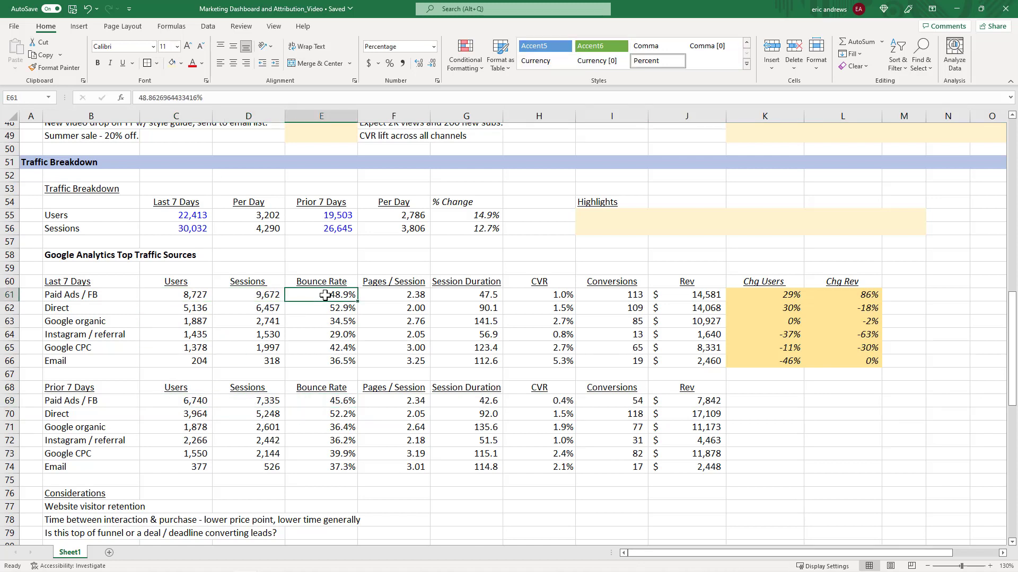
click(343, 402)
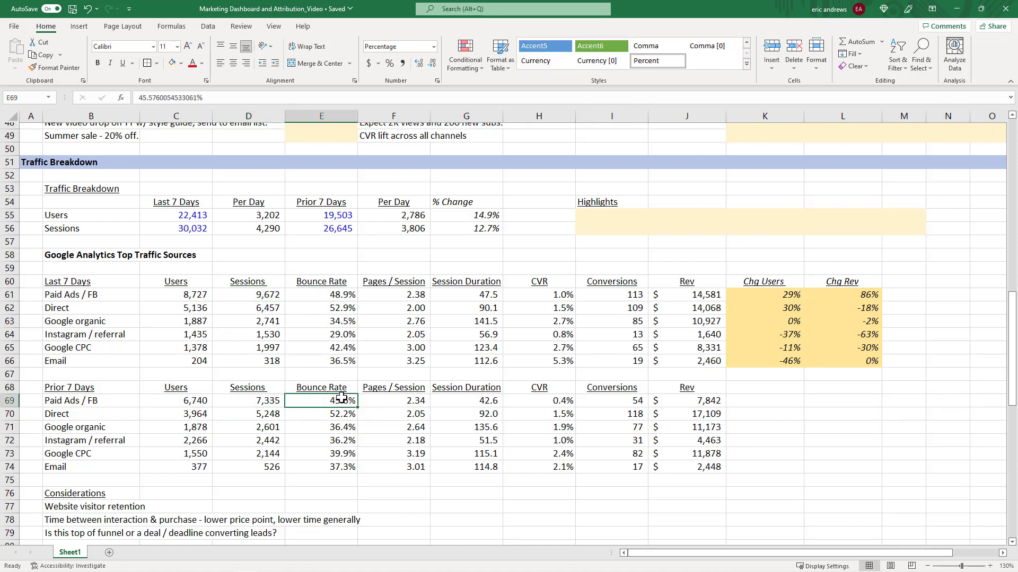
Compare Paid Ads / FB pages per session, session duration and CVR between the two periods.
click(388, 295)
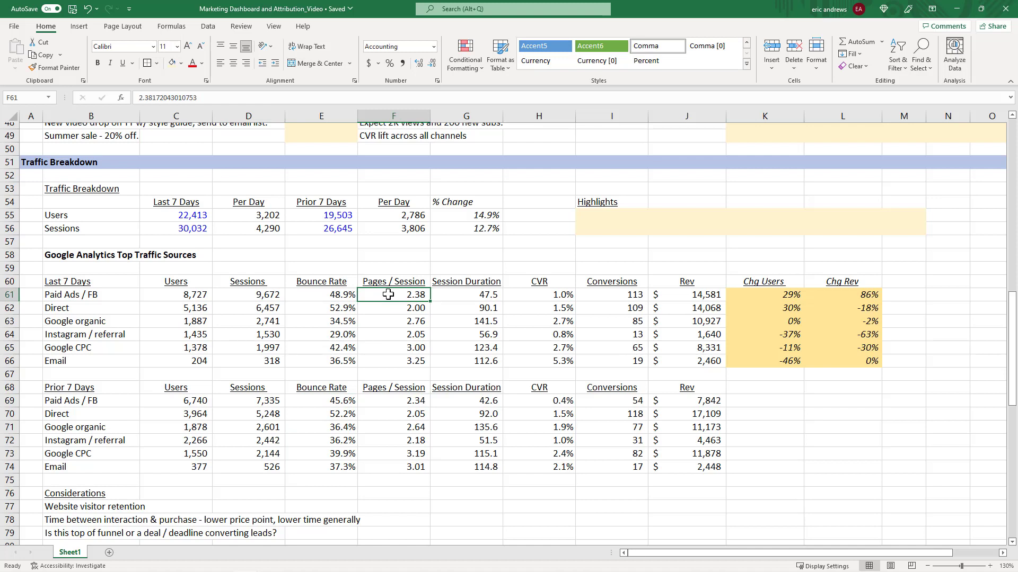
click(445, 300)
drag(403, 403, 461, 400)
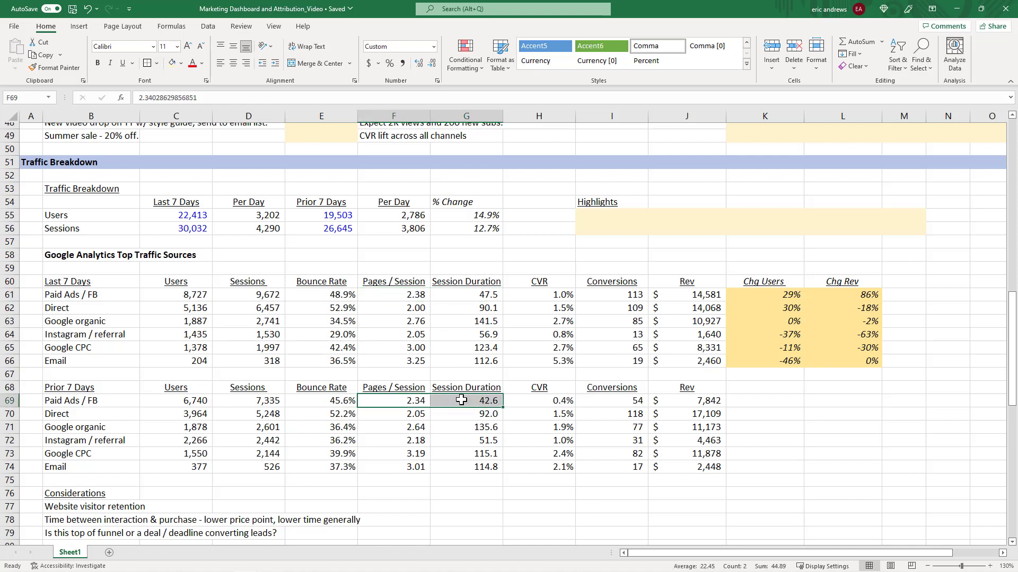
click(461, 400)
click(477, 296)
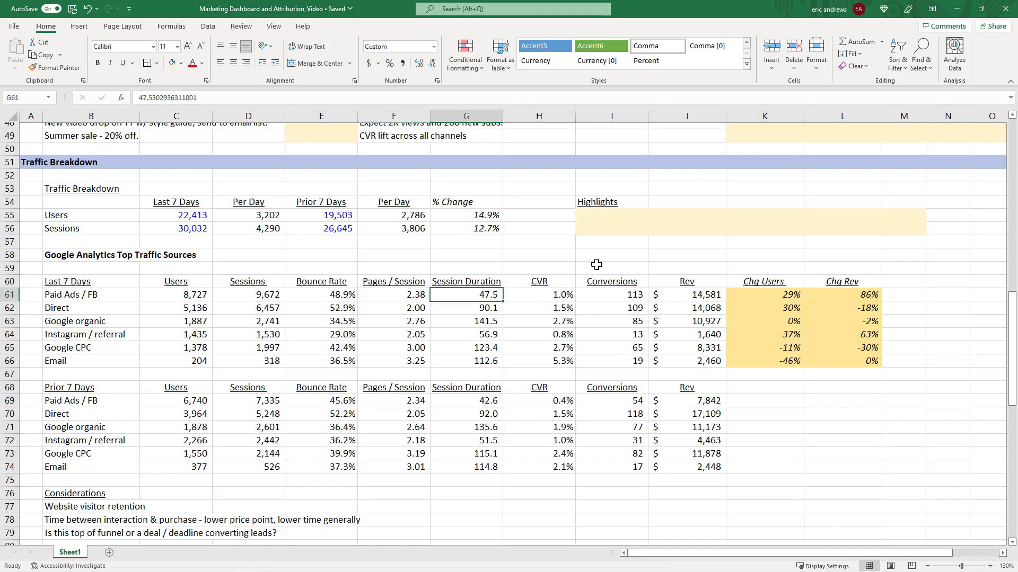
click(536, 296)
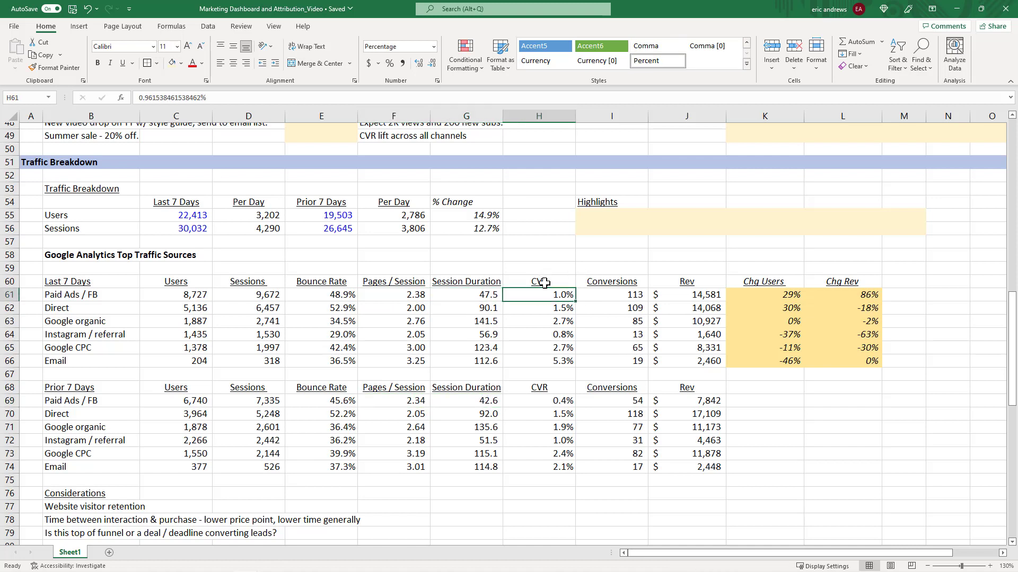
click(551, 401)
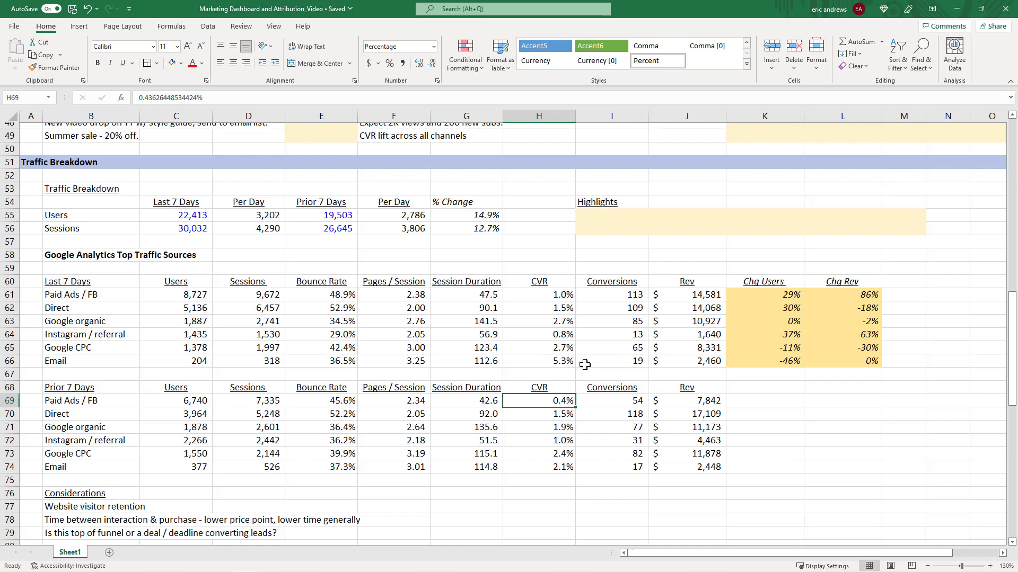
click(548, 295)
click(558, 402)
click(551, 296)
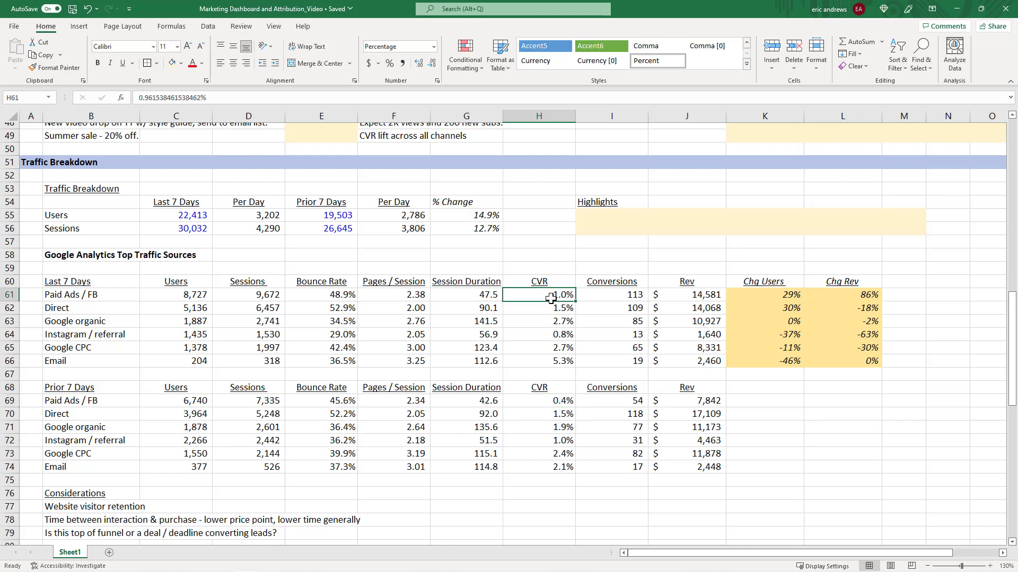
click(552, 403)
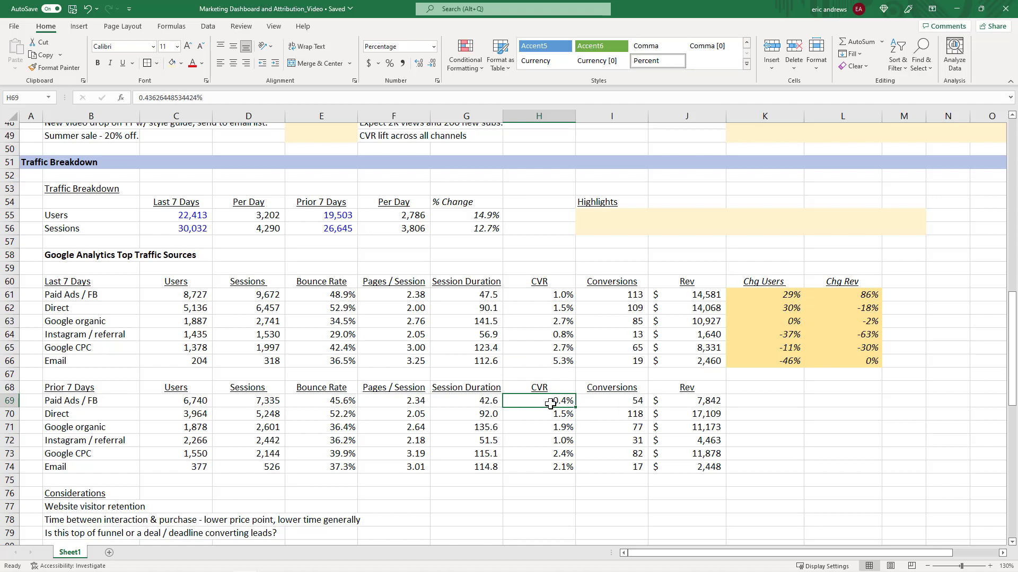
click(555, 295)
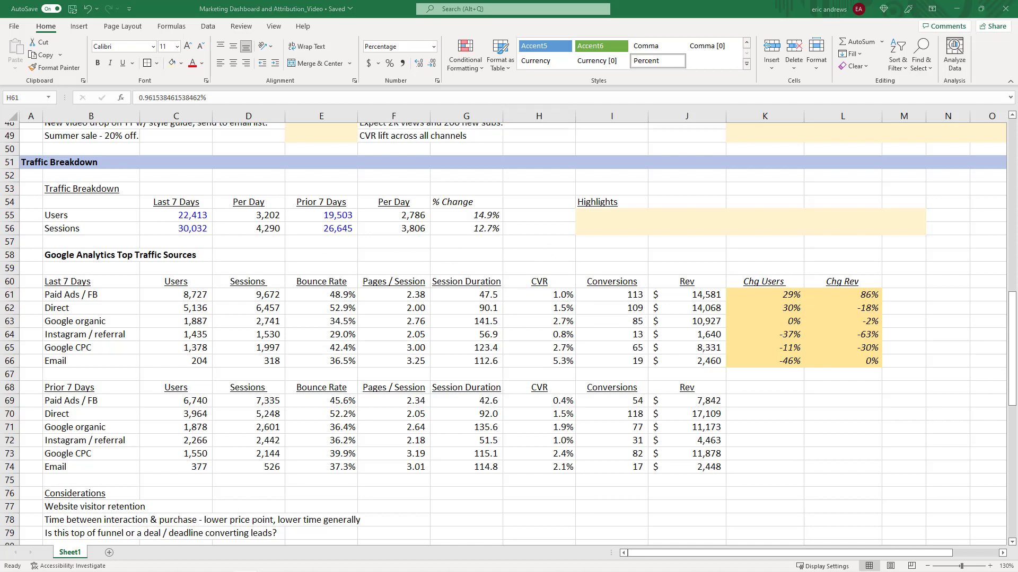
Recheck the Paid Ads / FB users and sessions figures for both periods.
click(582, 359)
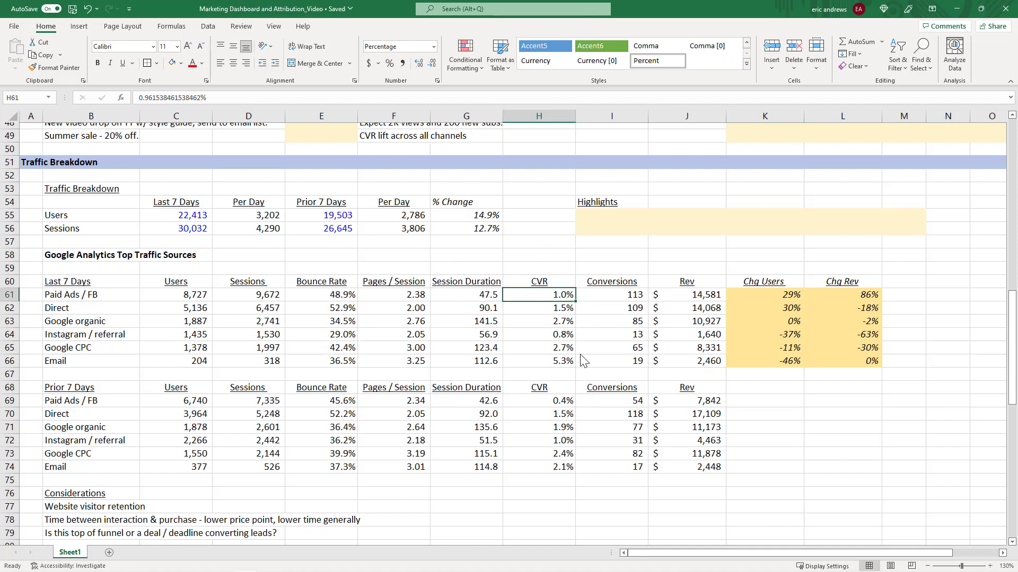
click(232, 295)
click(194, 295)
click(235, 296)
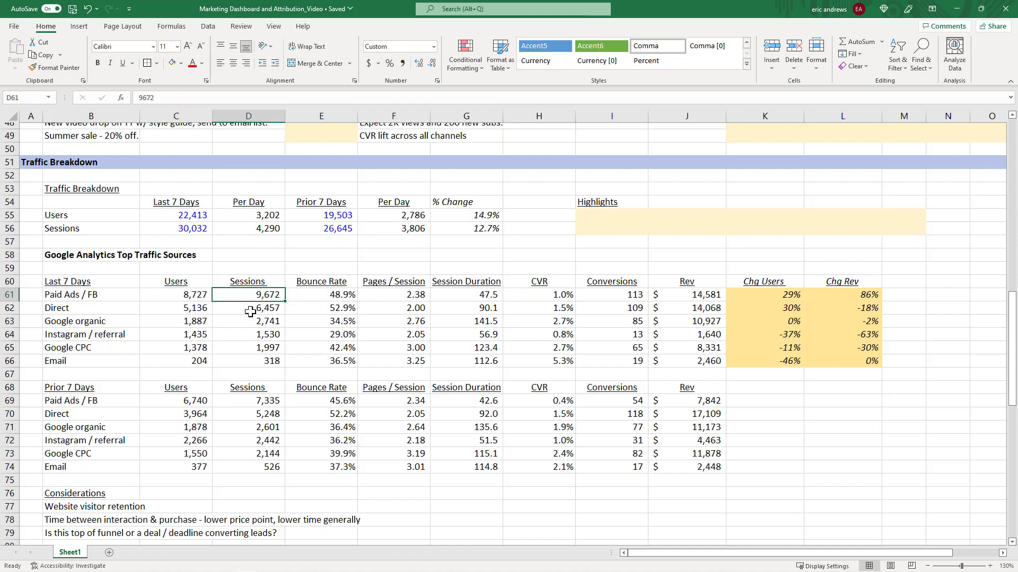
click(263, 401)
click(251, 299)
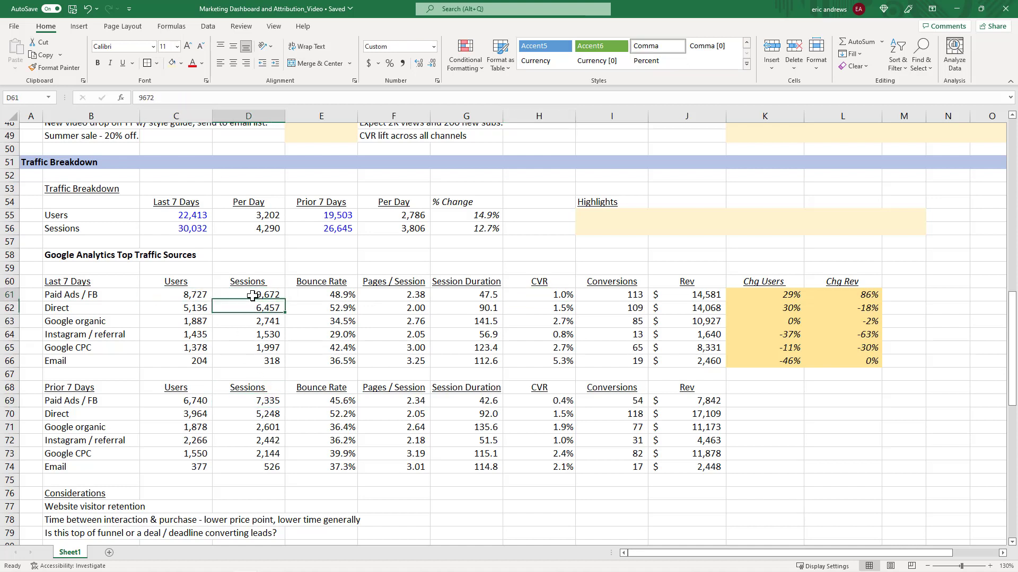
click(178, 295)
click(178, 400)
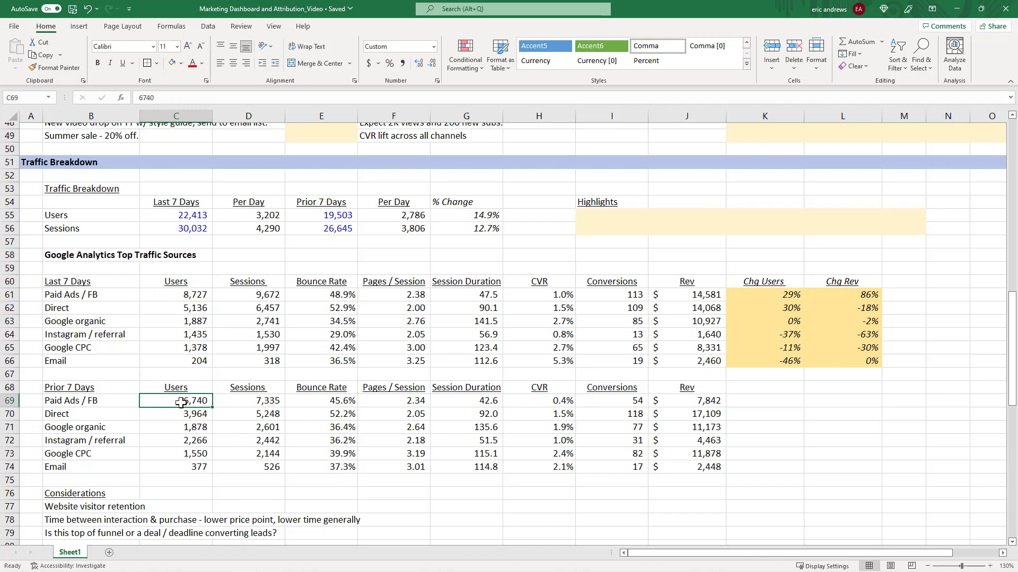
Open the Paid Ads / FB Chg Users formula to inspect its VLOOKUP against the prior period table.
click(763, 294)
key(F2)
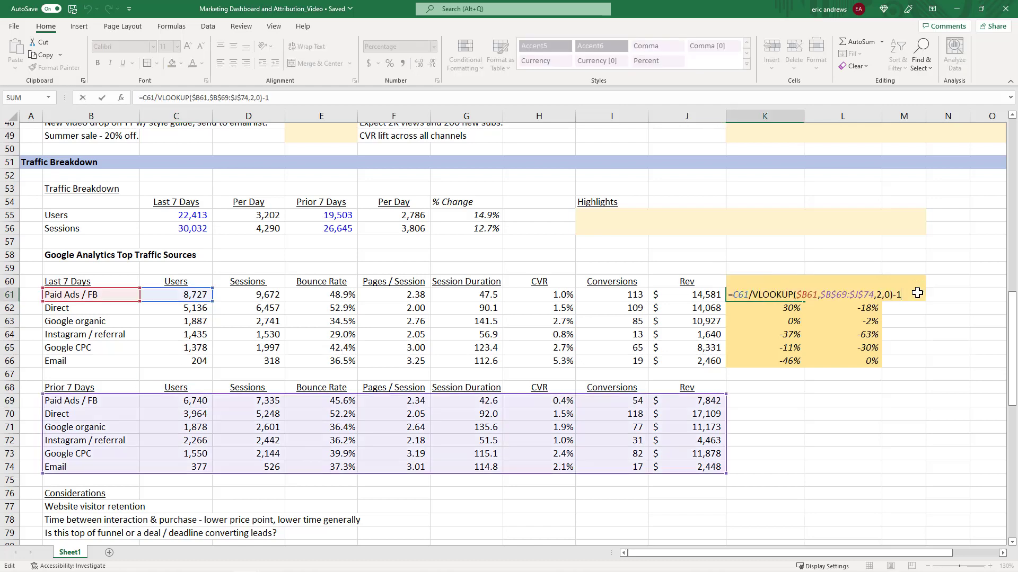
key(Escape)
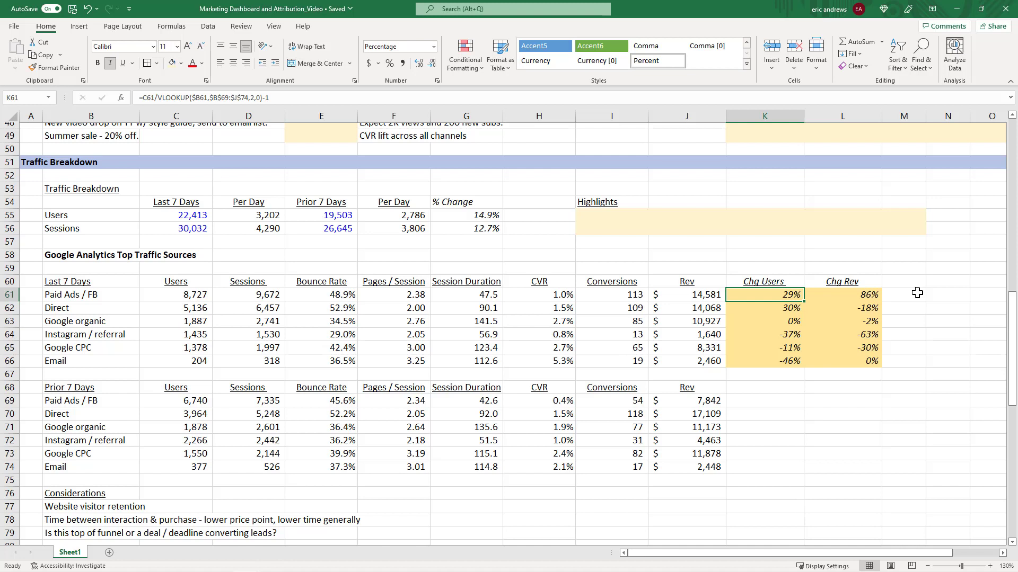
Compare Paid Ads / FB revenue across both periods and review its Chg Users and Chg Rev cells.
key(Right)
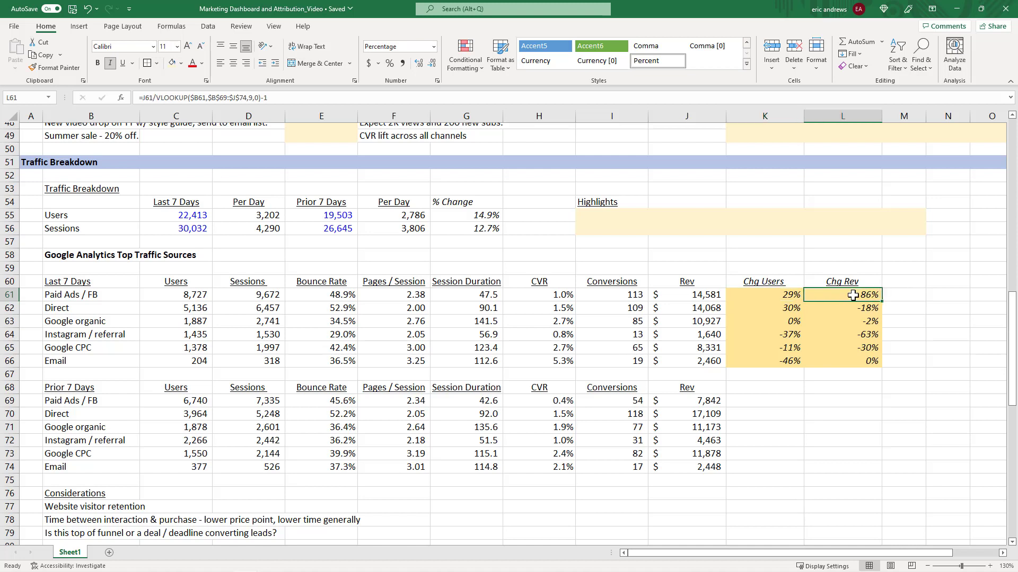
click(708, 294)
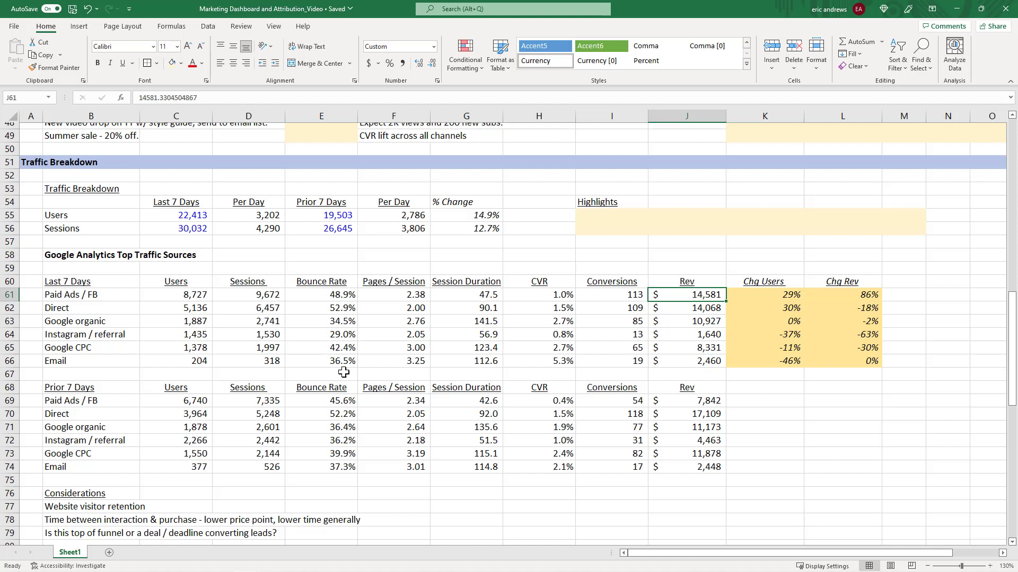
click(701, 402)
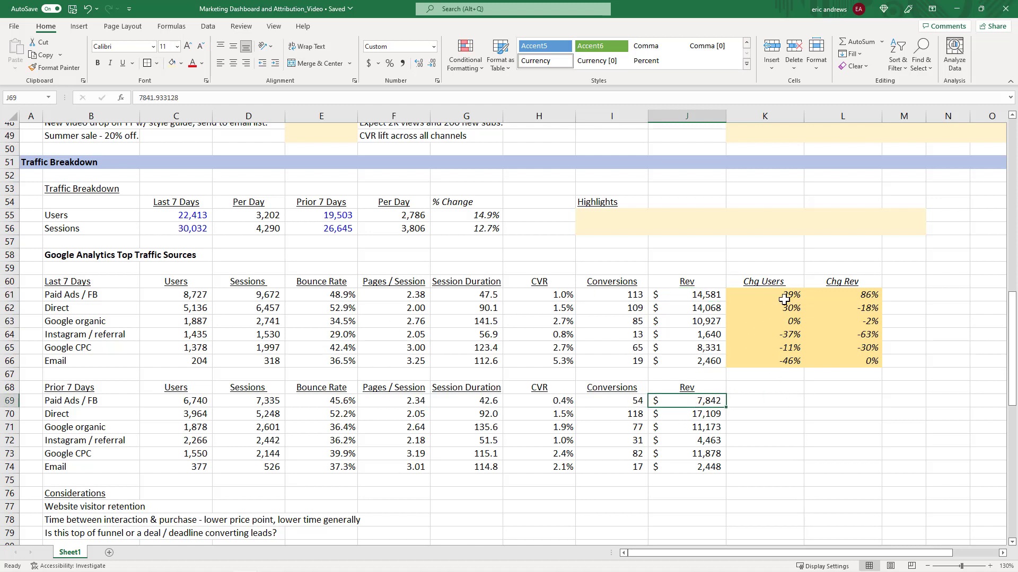
click(851, 295)
click(793, 296)
click(833, 295)
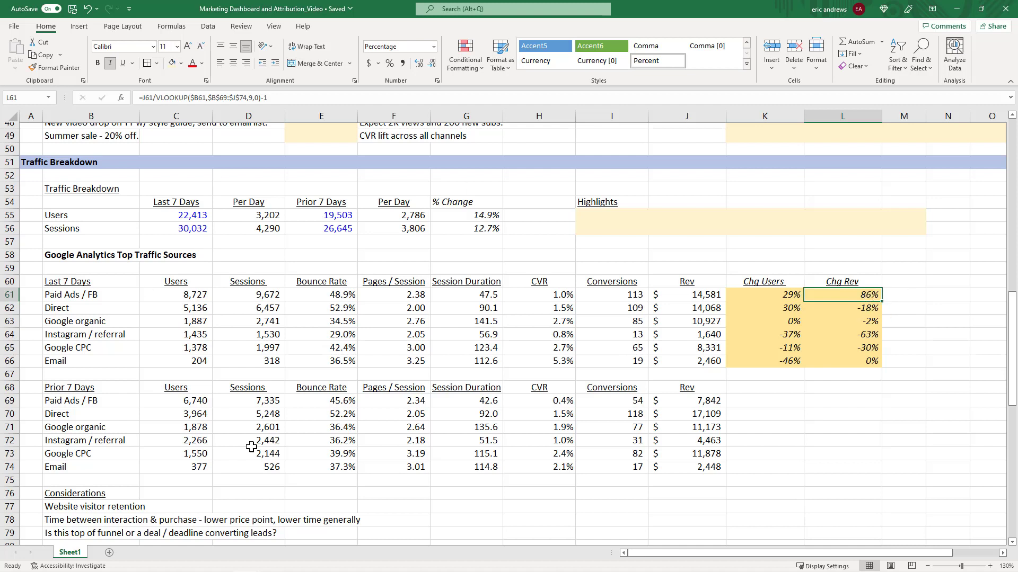
click(10, 255)
click(89, 268)
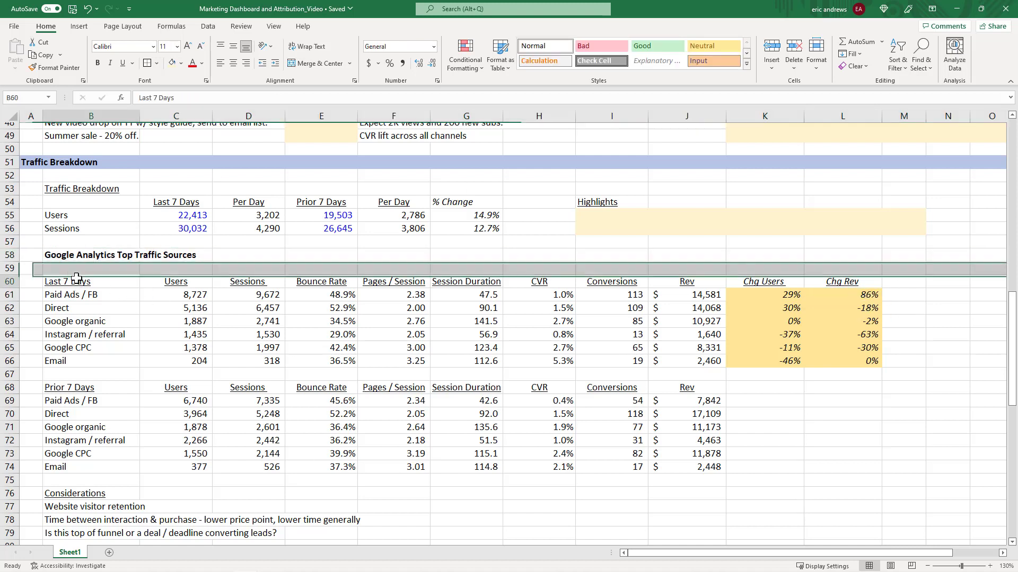
click(832, 297)
click(769, 295)
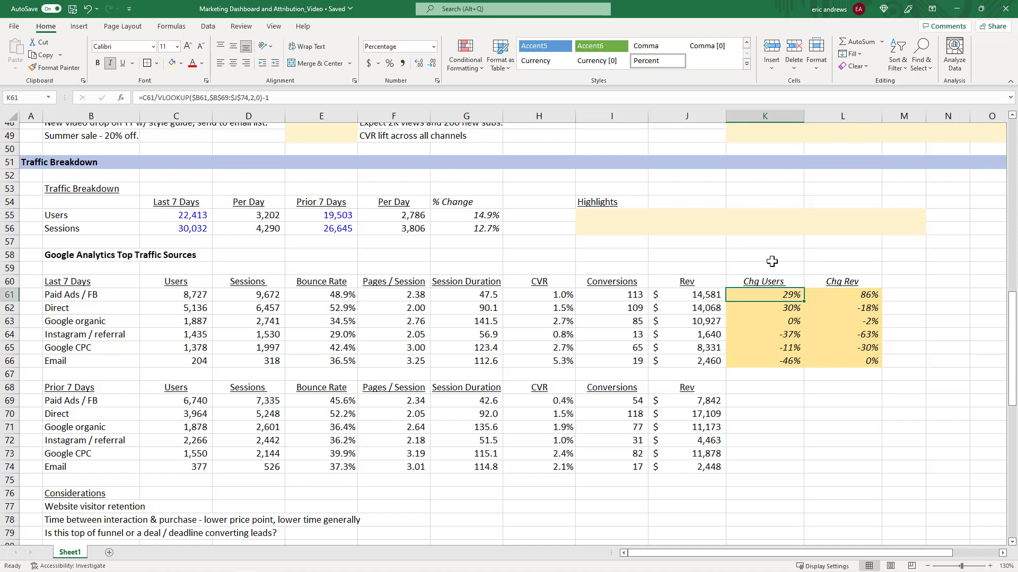
Review the Paid Ads / FB revenue and its Chg Rev formula against the prior period.
key(Right)
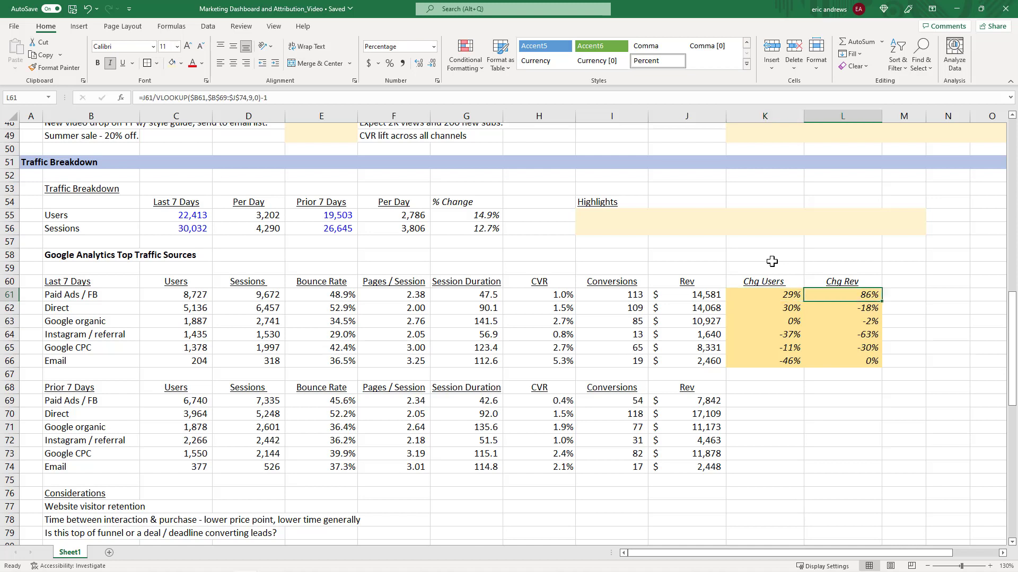
click(696, 297)
click(702, 399)
click(712, 293)
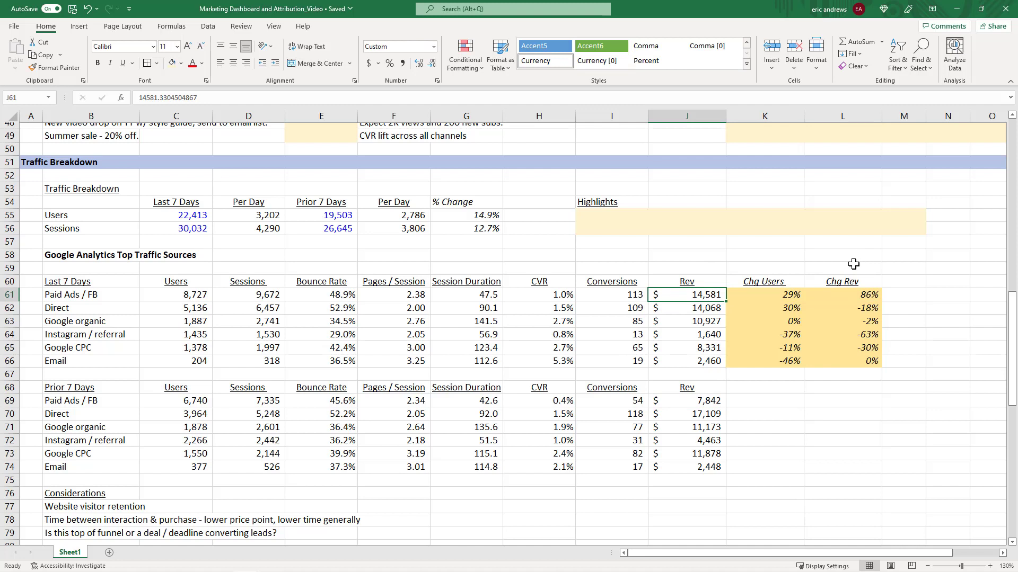
click(858, 295)
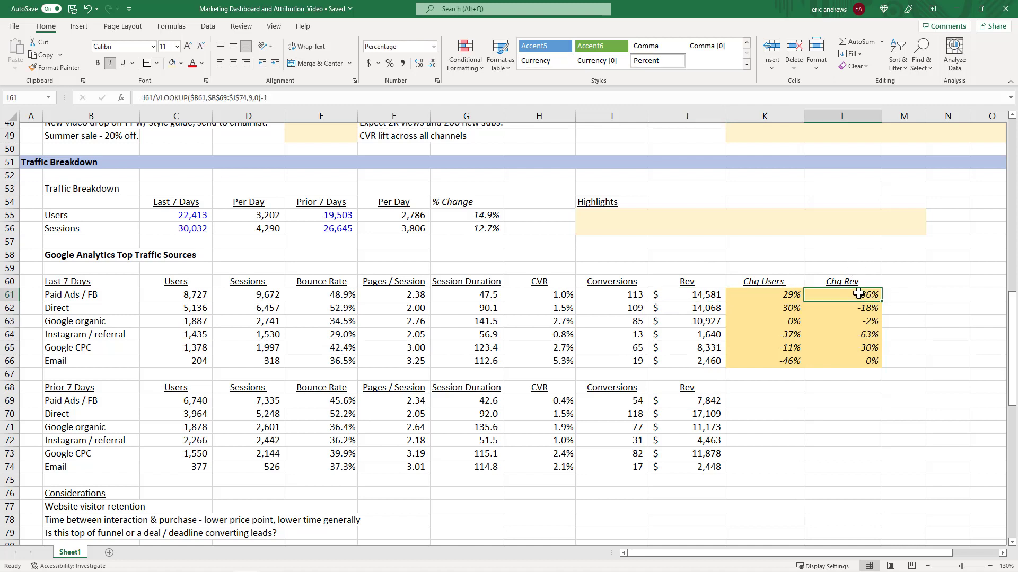
click(848, 320)
Enter the FB ads experiment's actual results as "86% increase in FB revenue, 29% increase in users.".
scroll(777, 294, up, 1)
scroll(777, 294, up, 5)
click(754, 290)
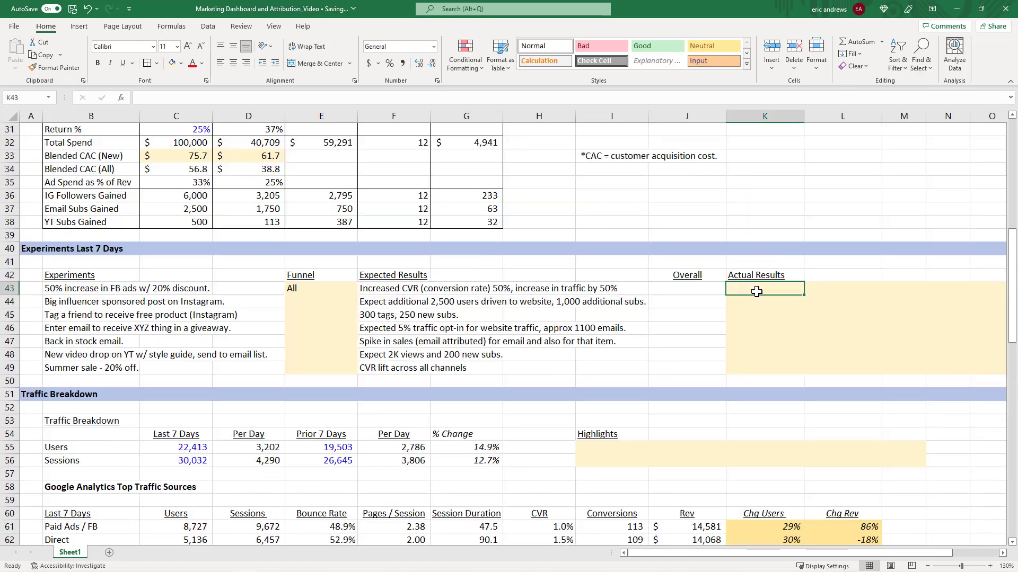
scroll(753, 290, down, 4)
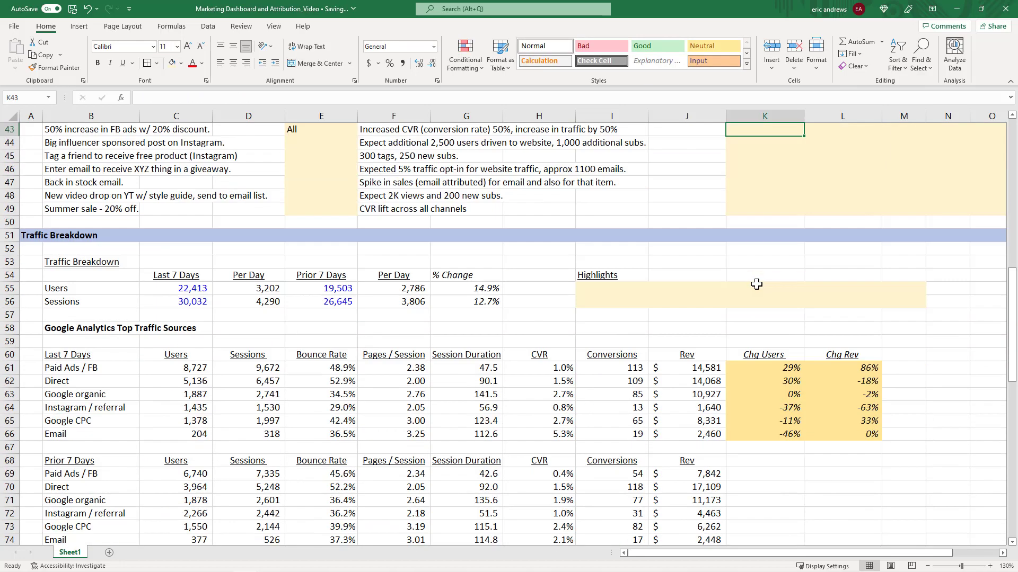
click(846, 371)
scroll(771, 316, up, 3)
scroll(772, 316, up, 1)
click(760, 292)
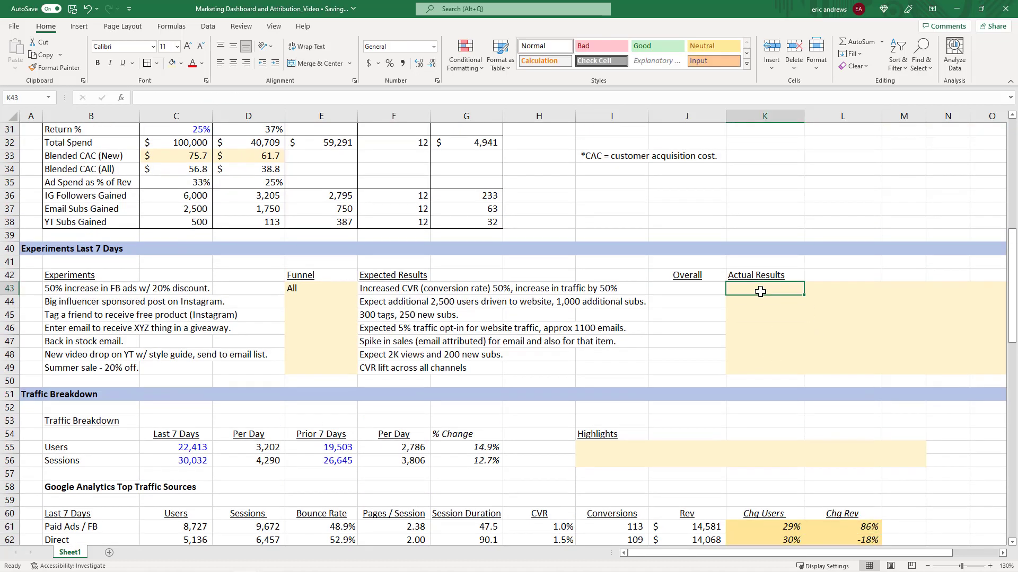
text(8)
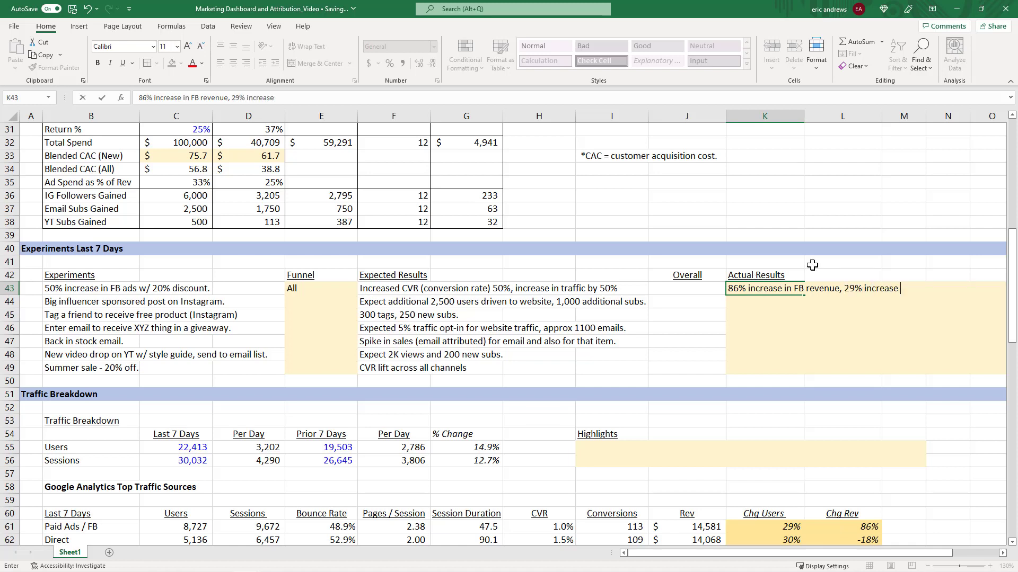
text(users.)
key(Return)
Calculate the Paid Ads / FB CVR change as =H61/H69-1 in percent in spare cell H58, then delete it.
click(731, 289)
scroll(673, 318, down, 3)
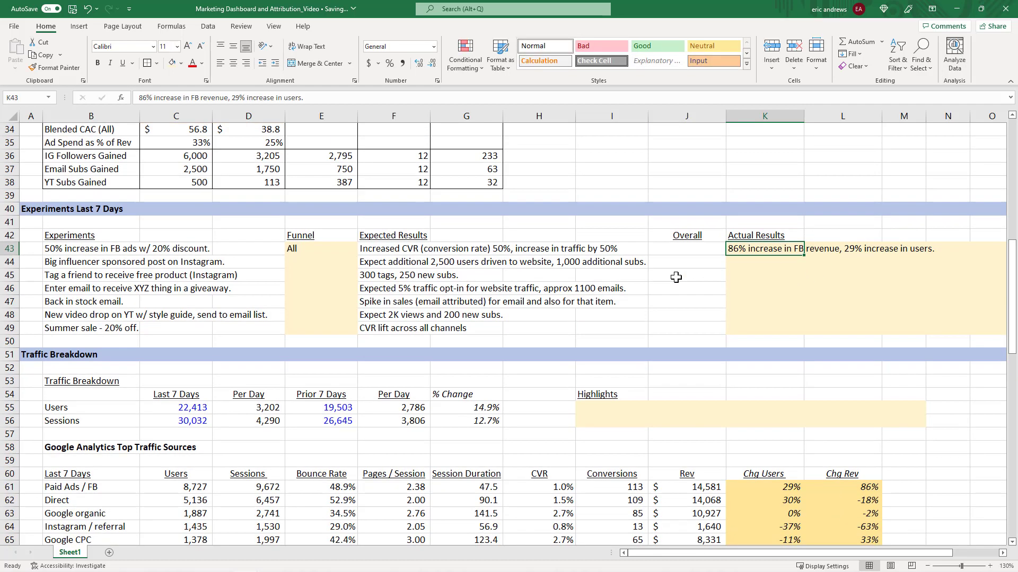
scroll(639, 406, down, 2)
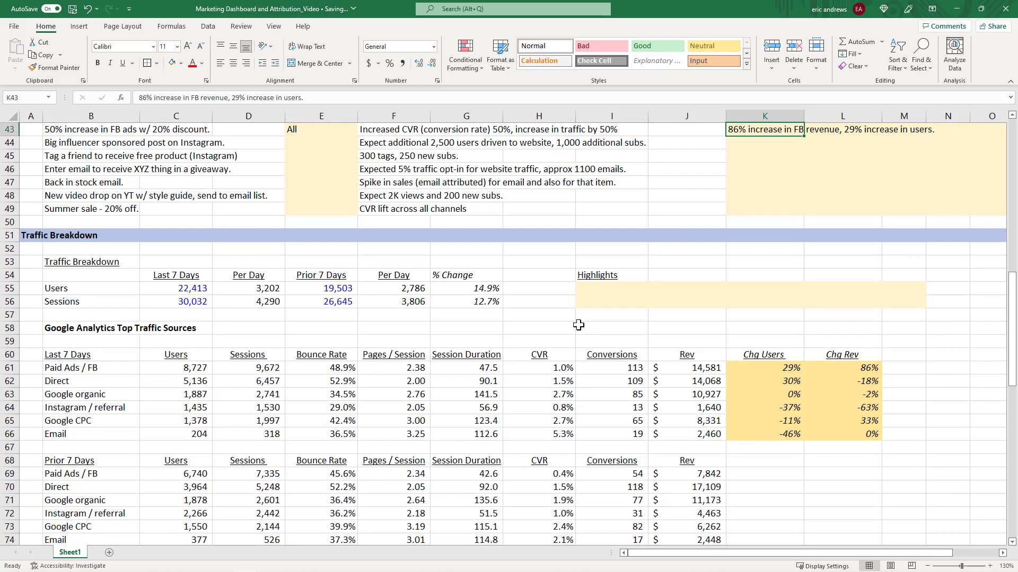
click(563, 334)
text(=)
click(557, 367)
text(/)
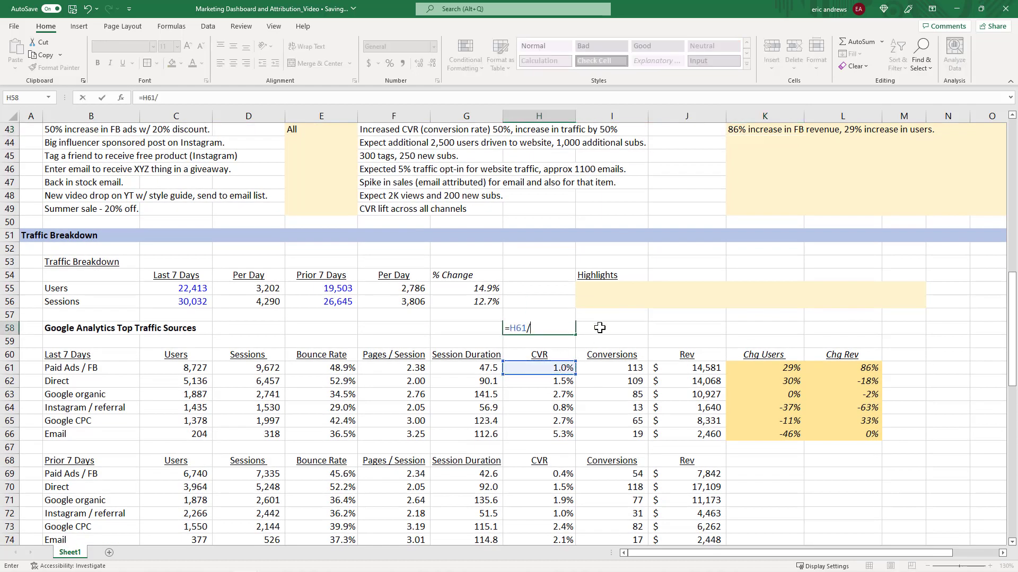
scroll(555, 406, down, 2)
click(551, 394)
key(ctrl+Return)
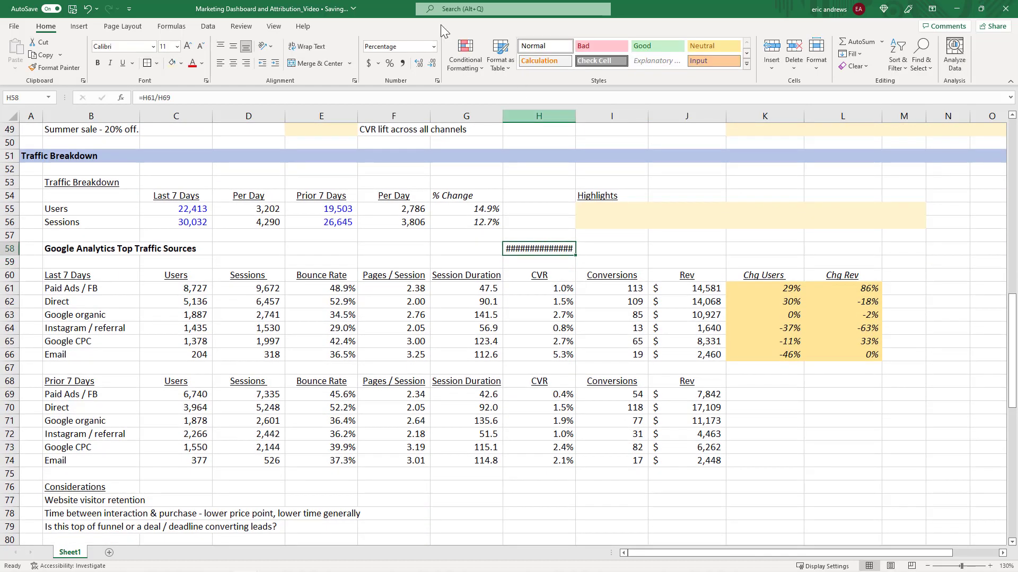
click(392, 64)
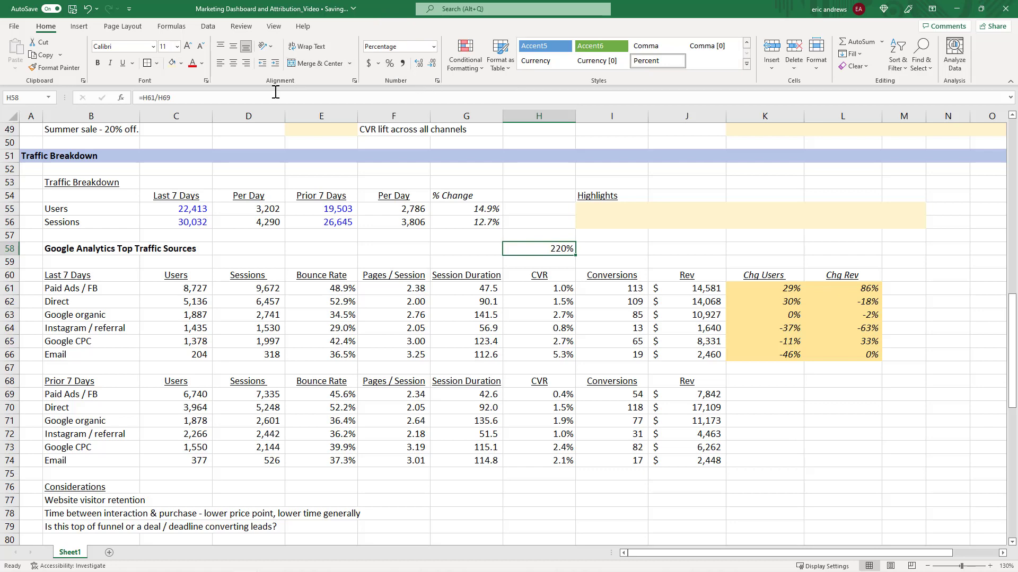
click(254, 98)
text(-1)
key(Return)
key(Up)
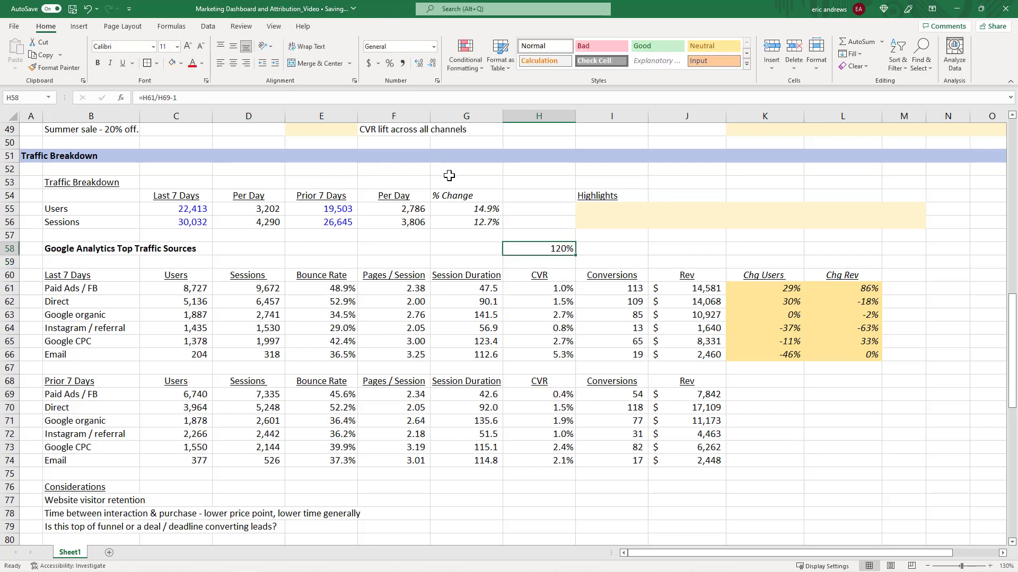
key(Delete)
Prepend "120% increase in CVR," to the FB ads experiment's actual results.
click(621, 287)
click(549, 275)
scroll(756, 281, up, 6)
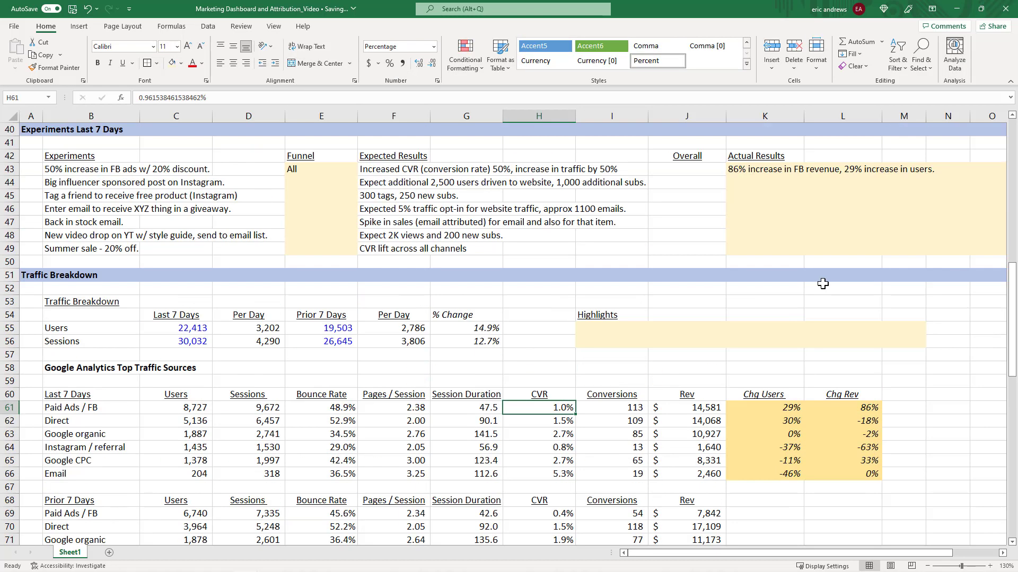
click(744, 289)
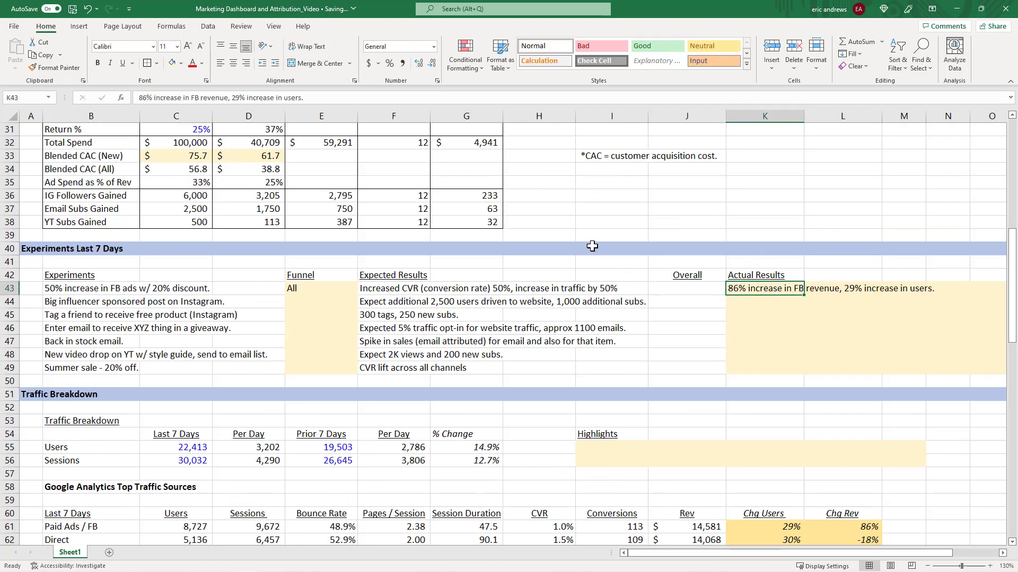
click(137, 97)
text(120% inc)
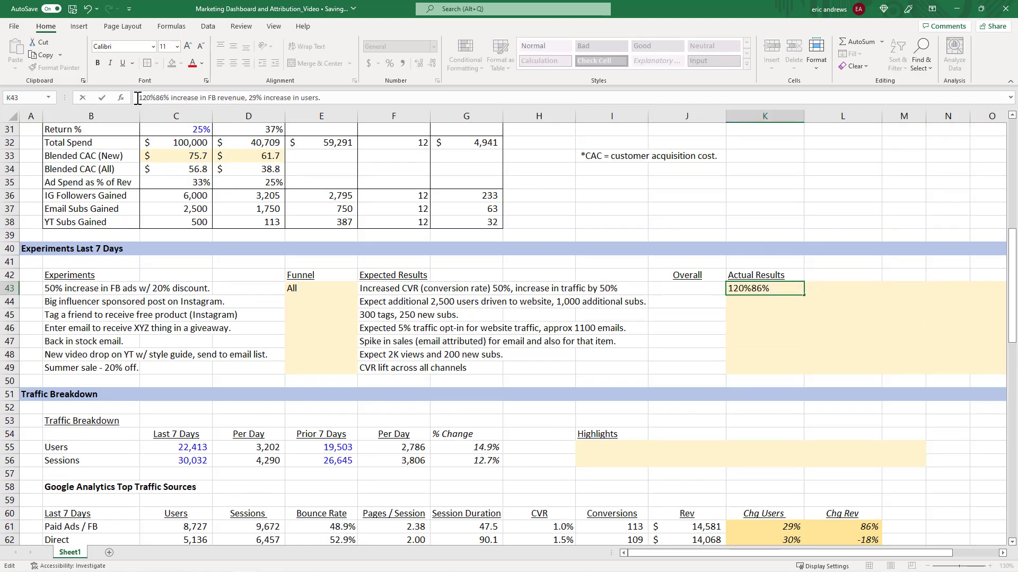
text(rease in )
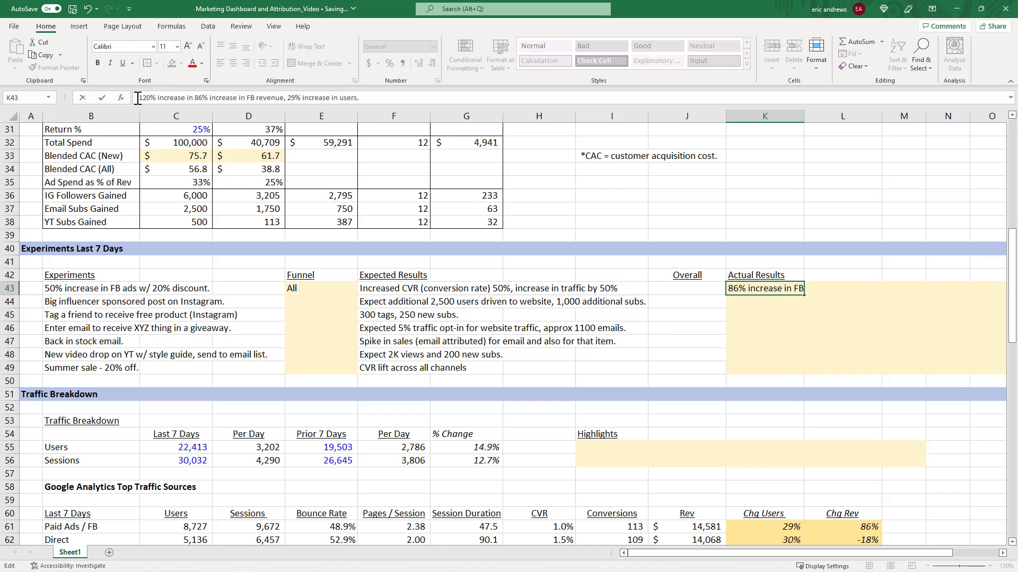
text(CVR,)
key(ctrl+Return)
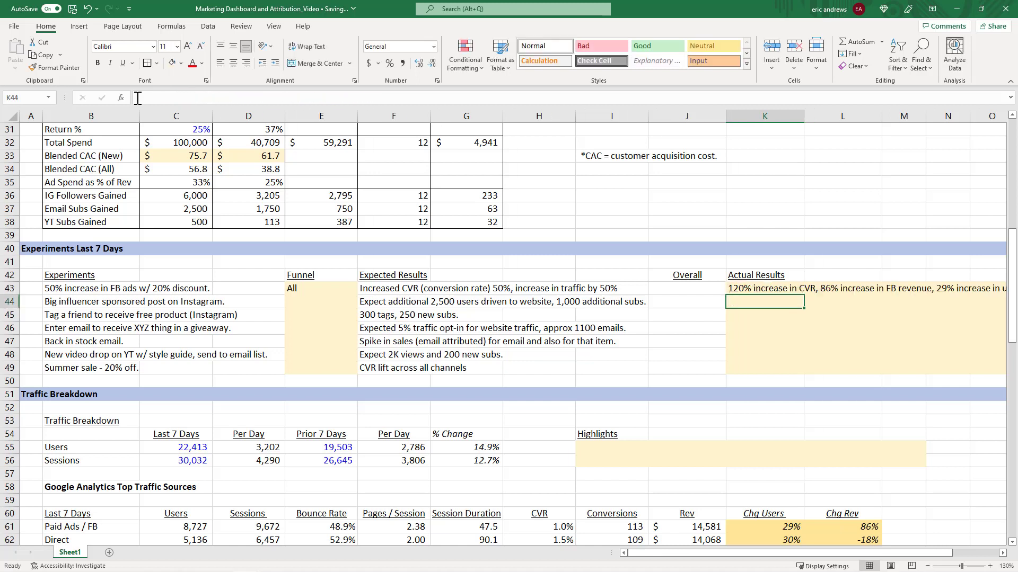
Rate the FB ads experiment's Overall result as Strong with a green fill.
click(370, 291)
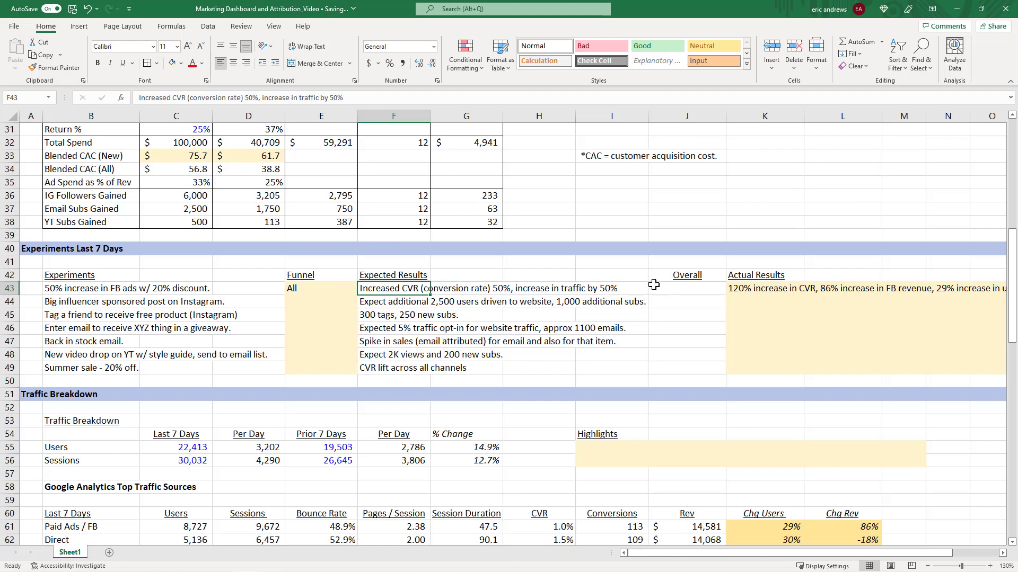
click(706, 289)
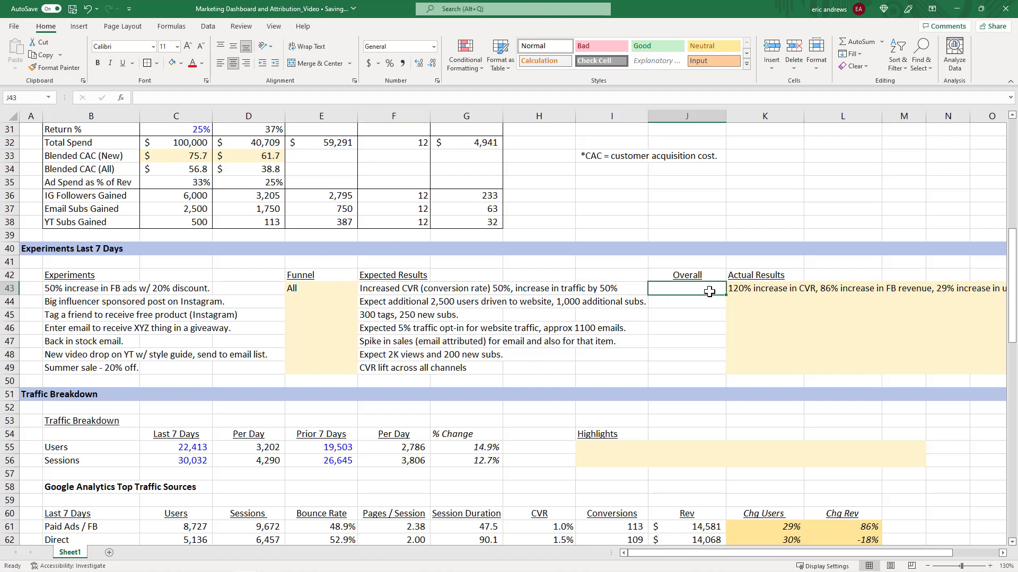
click(181, 64)
click(250, 109)
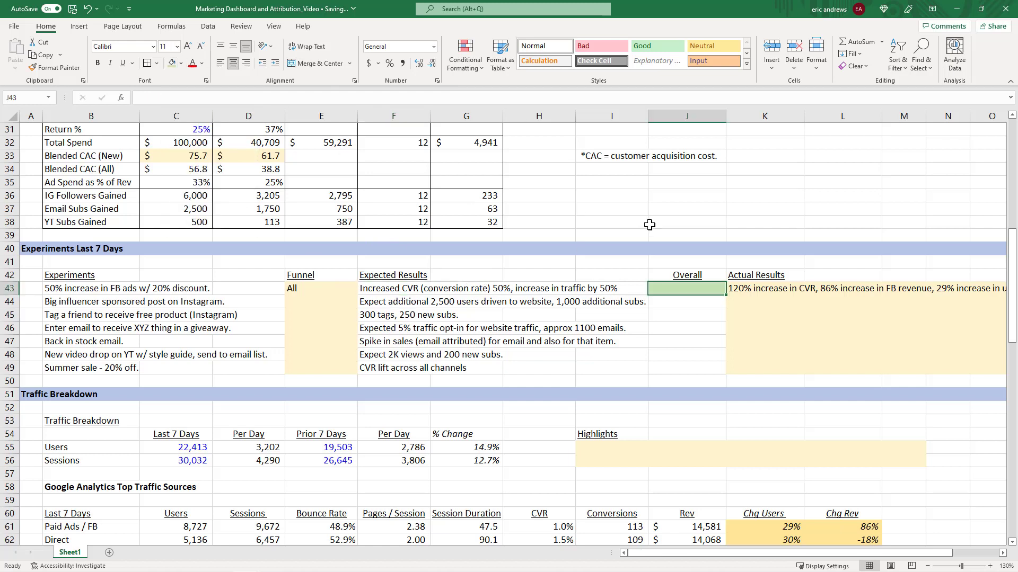
text(Strong)
key(Return)
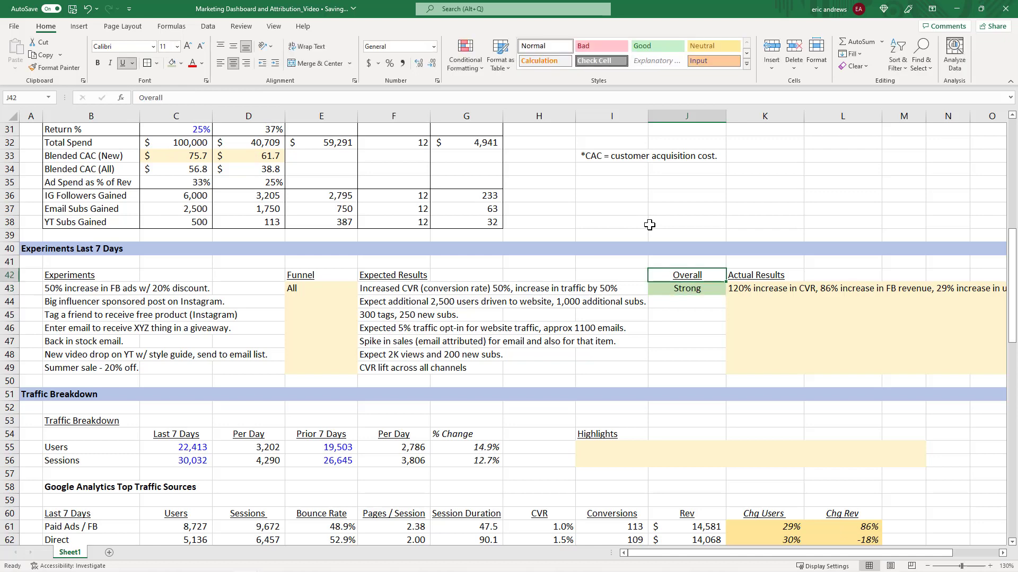
Center-align the Funnel cells for all seven experiments.
key(Up)
key(Right)
key(Left)
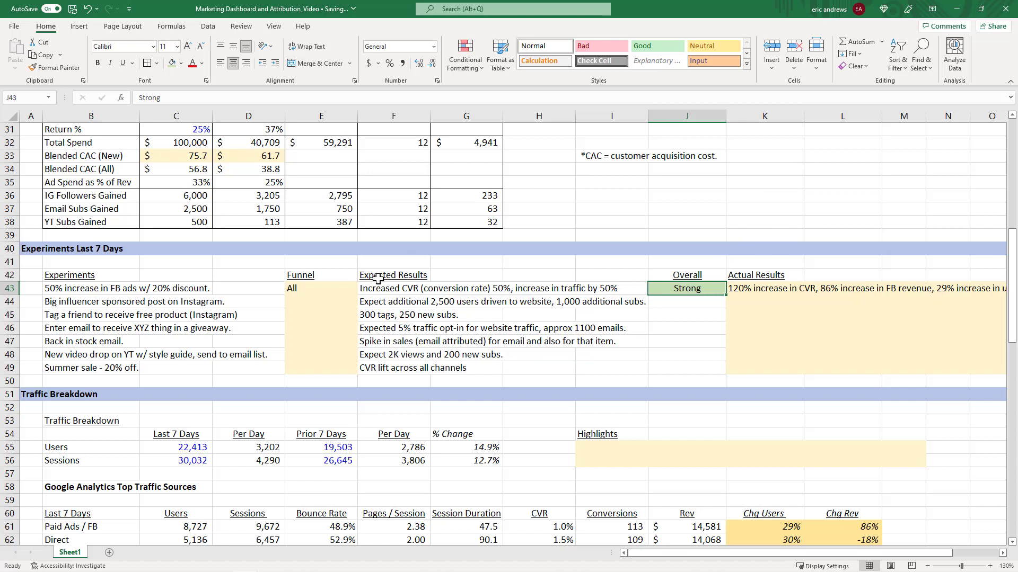
drag(325, 287, 333, 368)
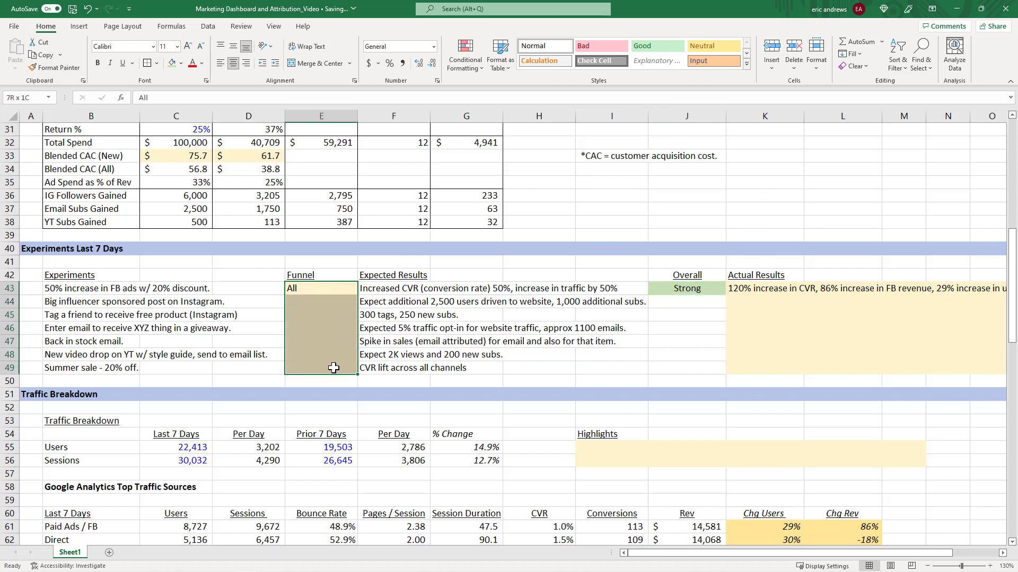
click(233, 63)
Set the influencer sponsored post experiment's funnel to Top.
click(328, 297)
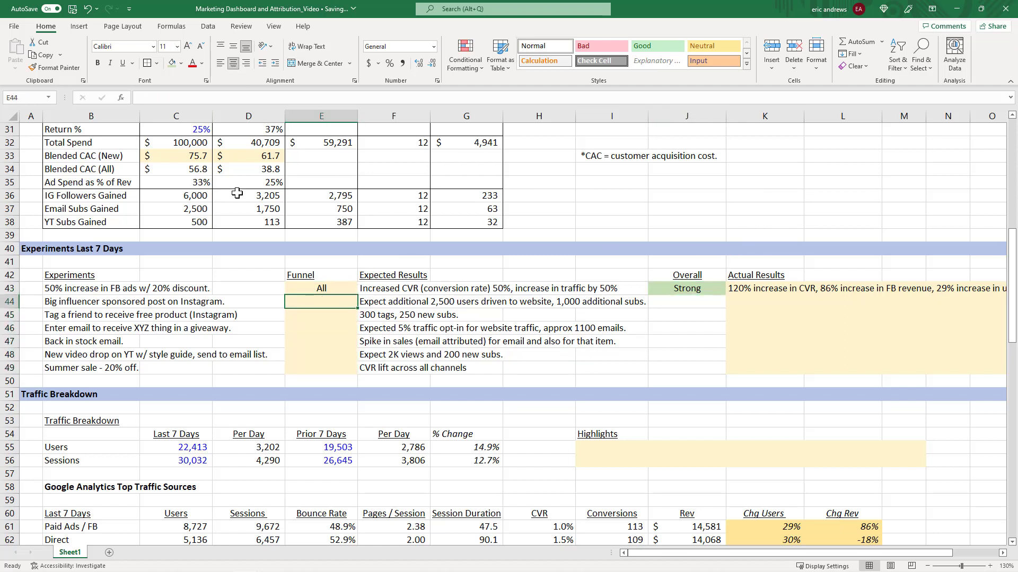
click(12, 301)
click(66, 301)
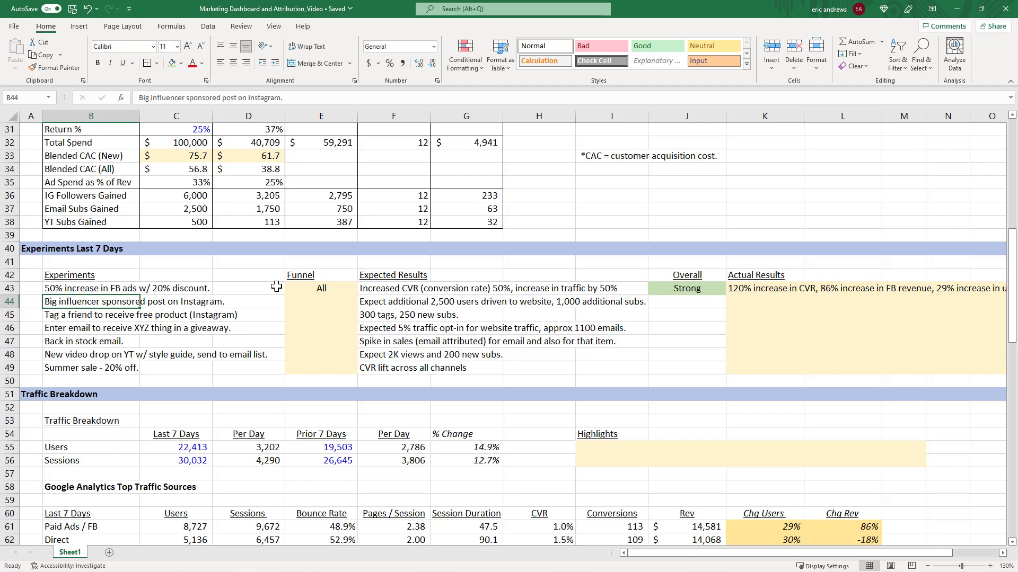
key(Right)
key(Right)
key(Right)
key(Right)
key(Left)
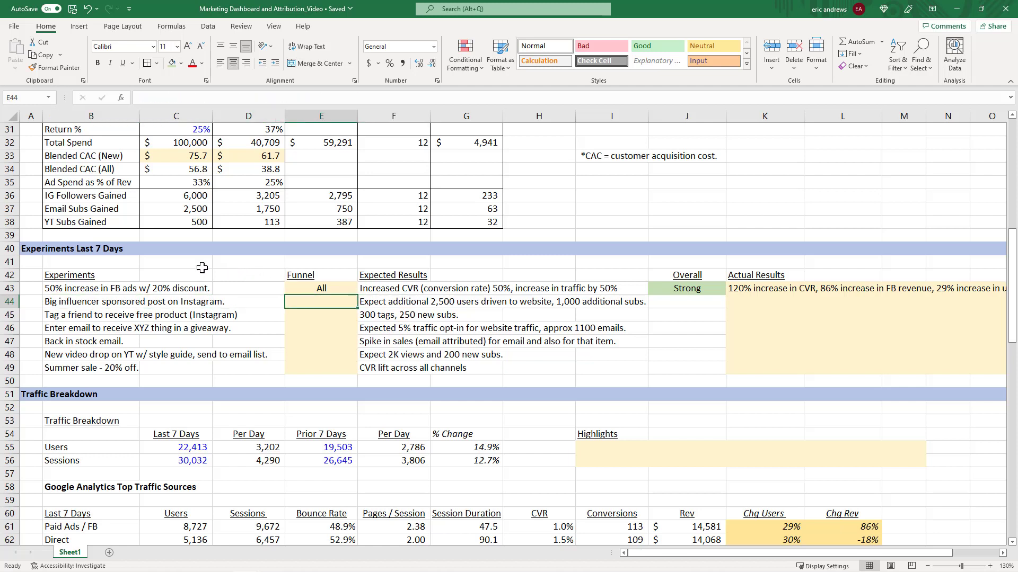
text(Top)
key(ctrl+Return)
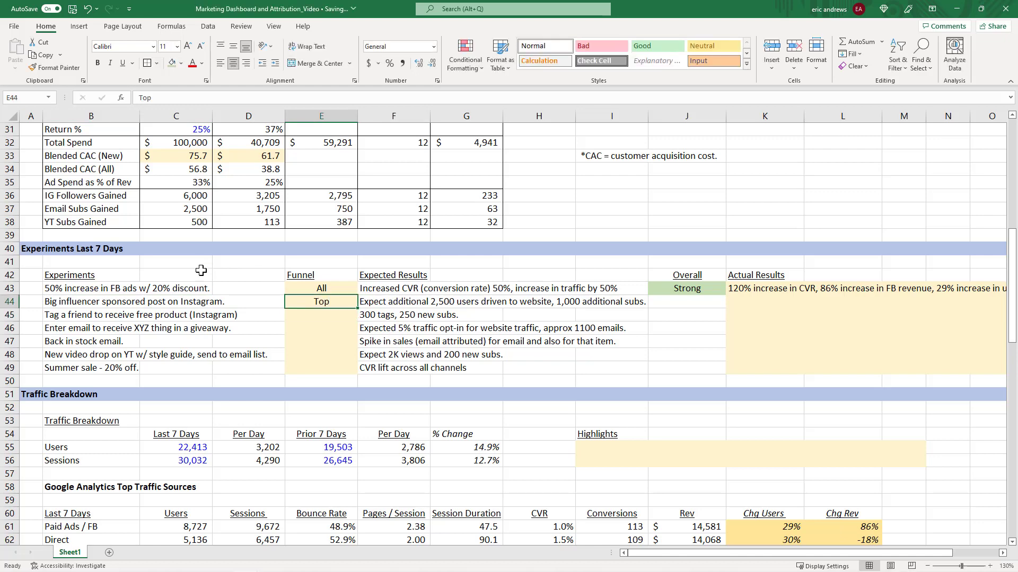
Read the influencer post experiment's expected results and the FB ads actual results.
key(Right)
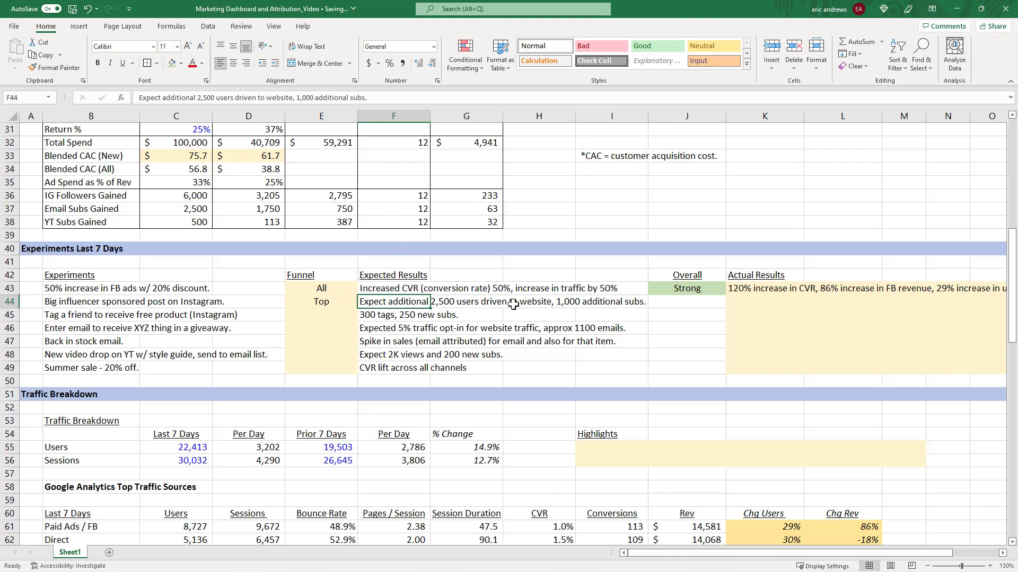
click(562, 303)
click(454, 300)
click(381, 303)
click(686, 303)
click(751, 292)
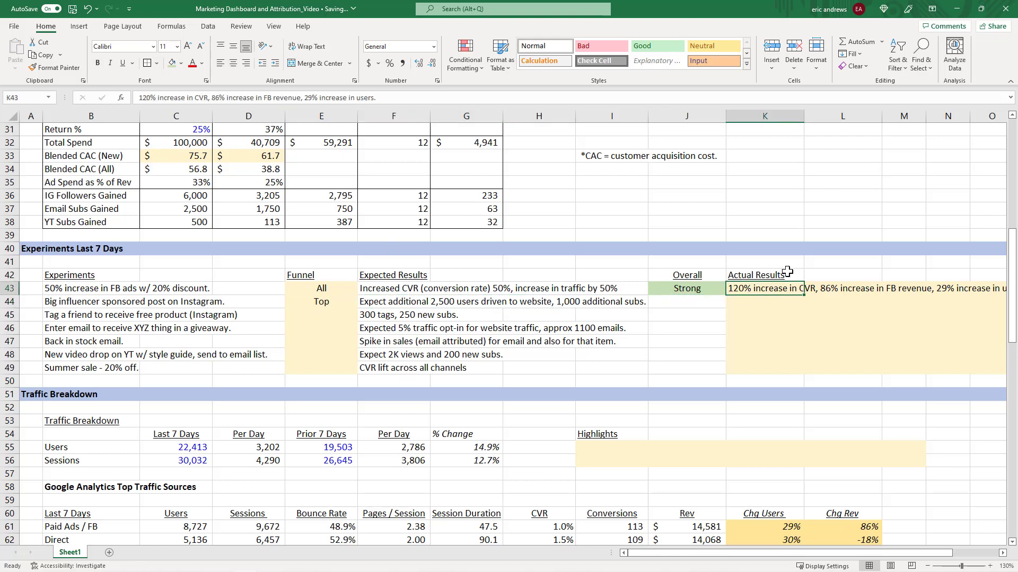
Inspect the Instagram / referral traffic row and its Chg Users VLOOKUP formula.
scroll(747, 245, down, 1)
click(747, 259)
scroll(742, 255, down, 1)
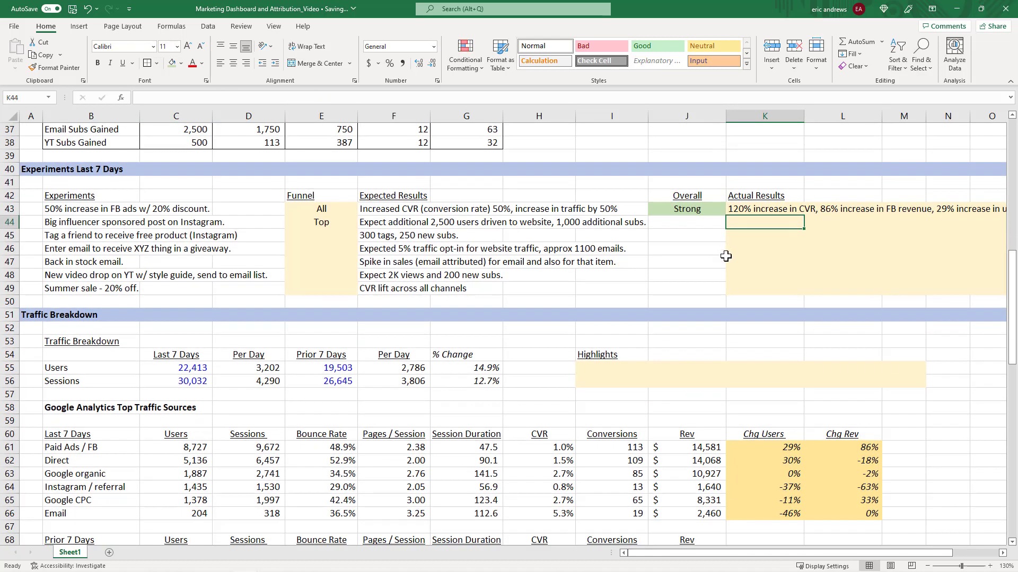
click(10, 488)
scroll(9, 488, down, 3)
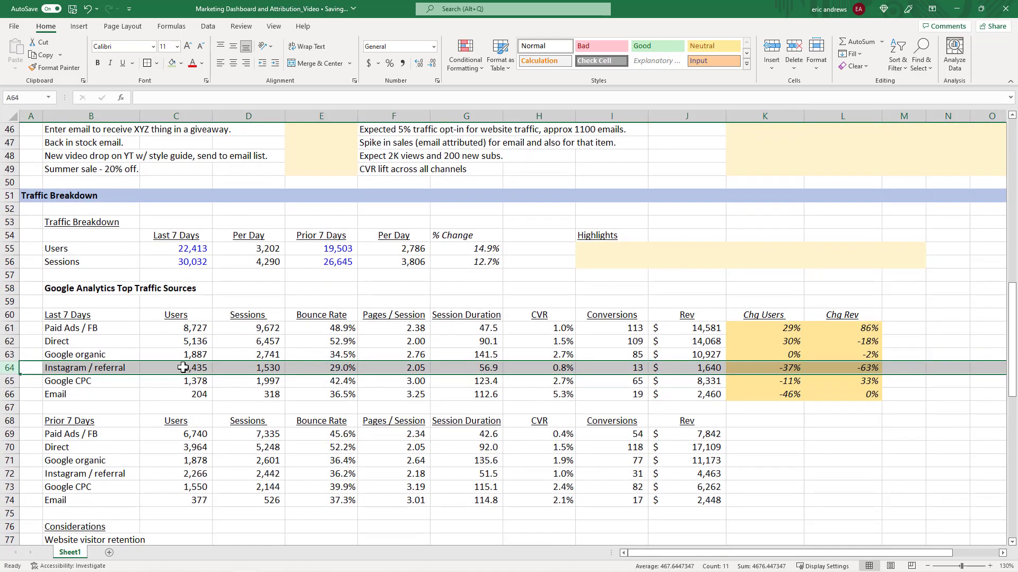
click(186, 368)
click(784, 370)
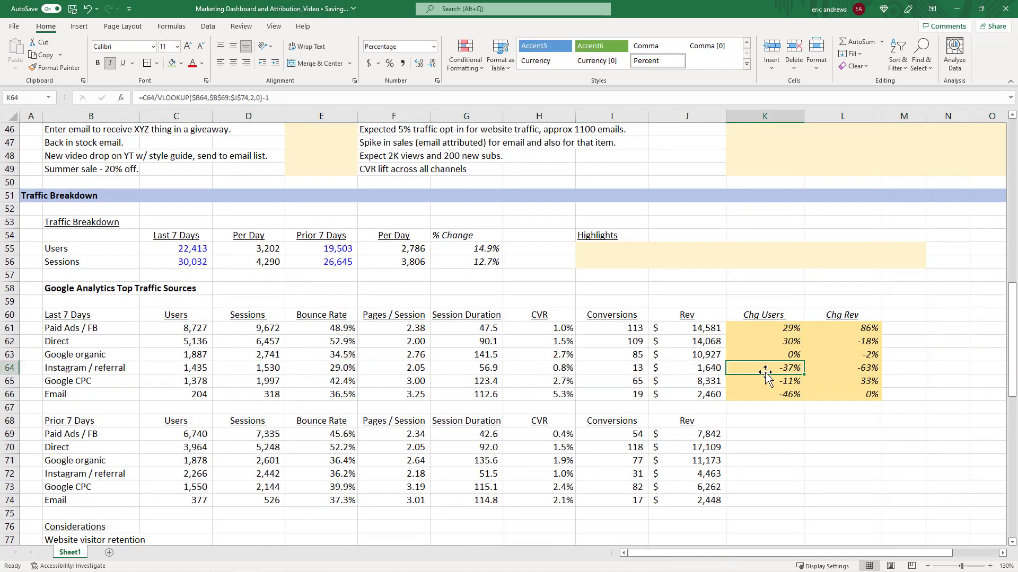
key(F2)
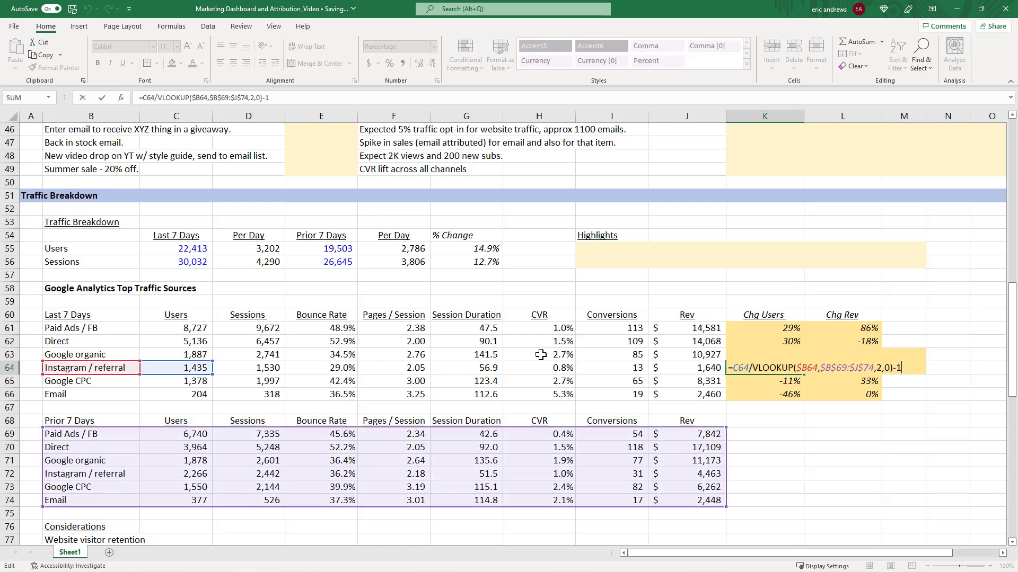
key(Escape)
scroll(542, 353, up, 2)
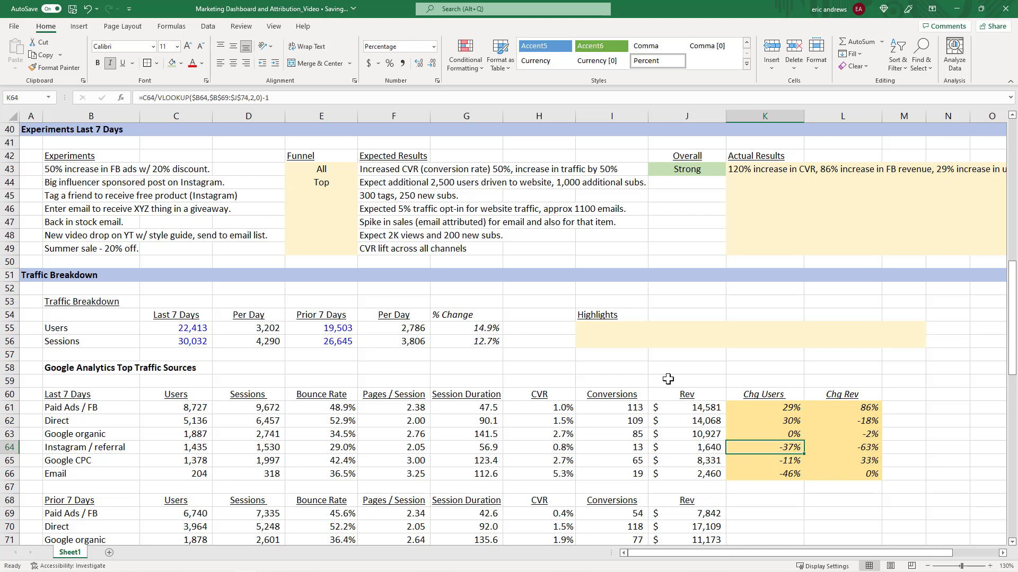
Compare the Instagram / referral sessions between weeks and review the lead generation follower figures.
scroll(574, 380, down, 1)
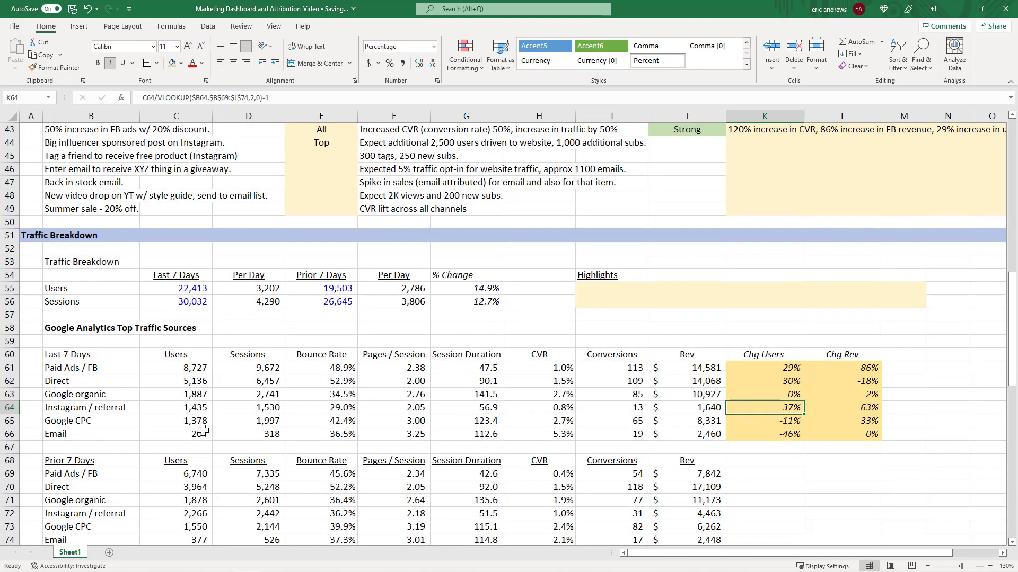
click(267, 514)
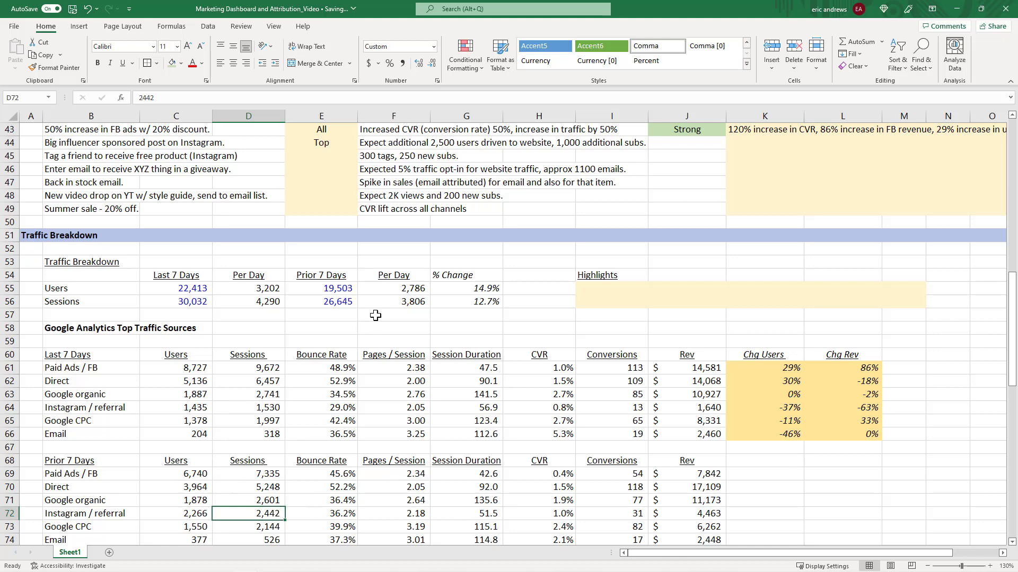
click(263, 407)
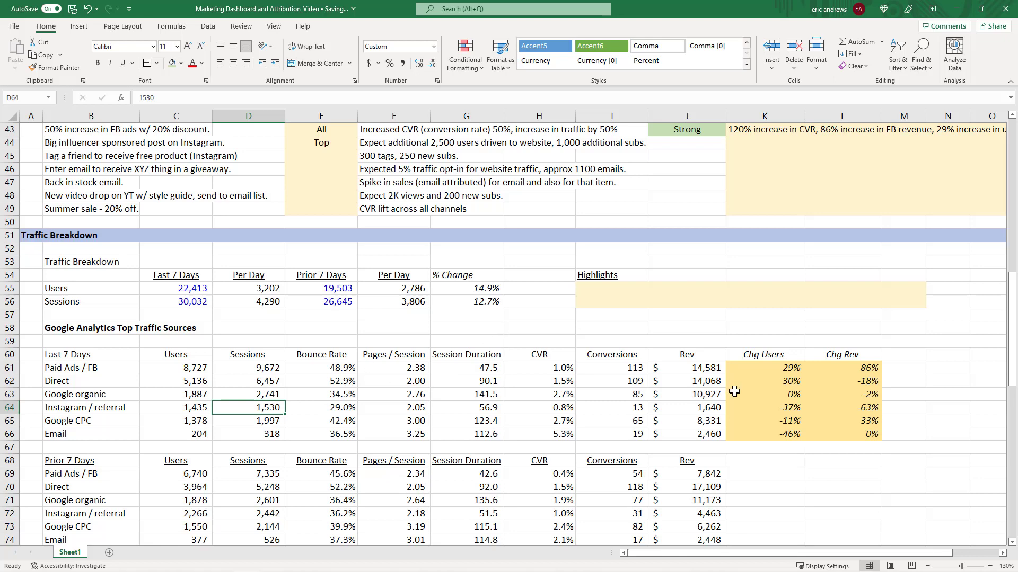
click(764, 409)
click(262, 410)
scroll(335, 288, down, 7)
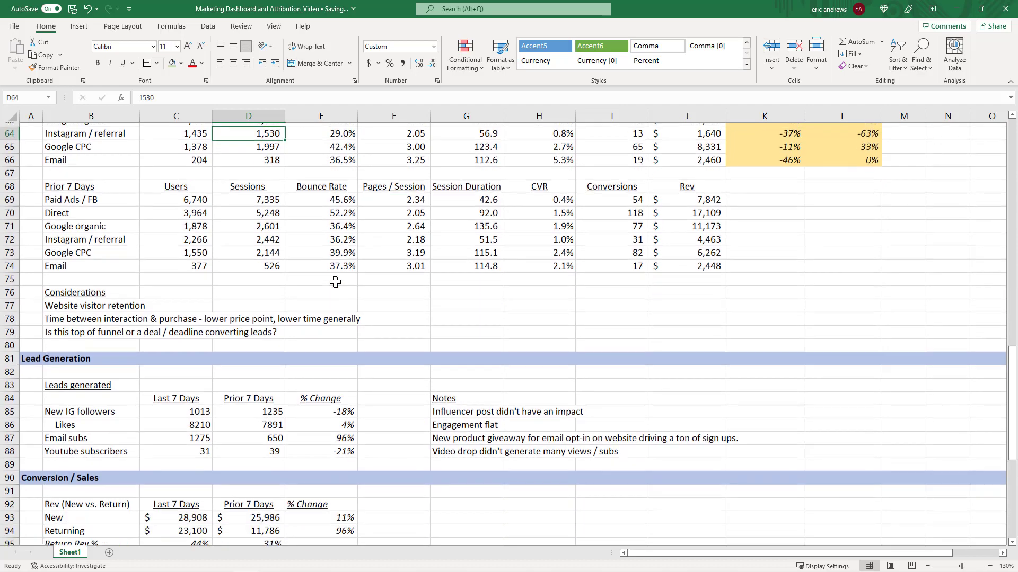
click(195, 410)
click(278, 404)
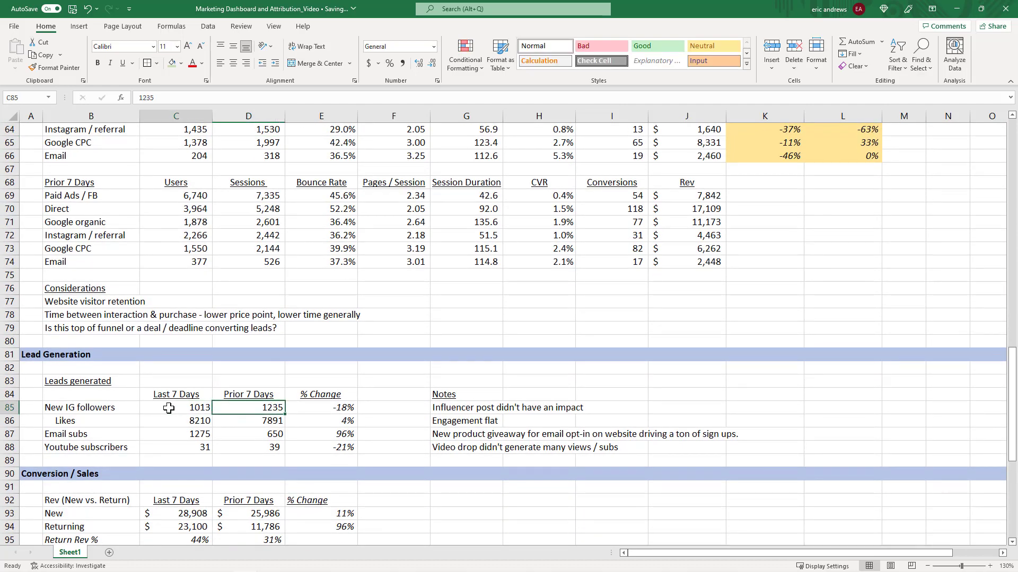
click(168, 408)
click(95, 405)
scroll(465, 291, up, 8)
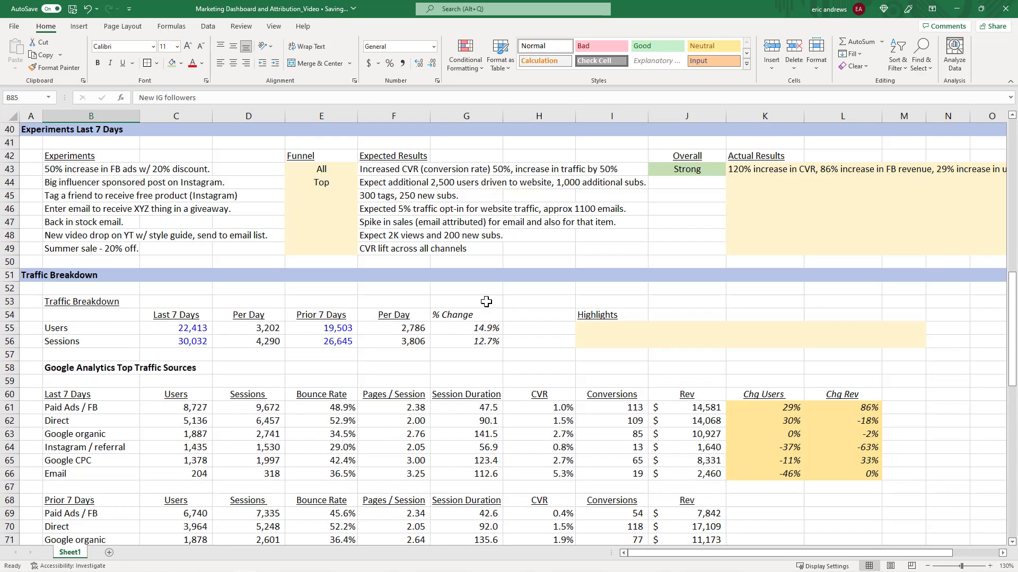
Change the influencer post's expected results to end with 1,000 additional followers.
click(361, 184)
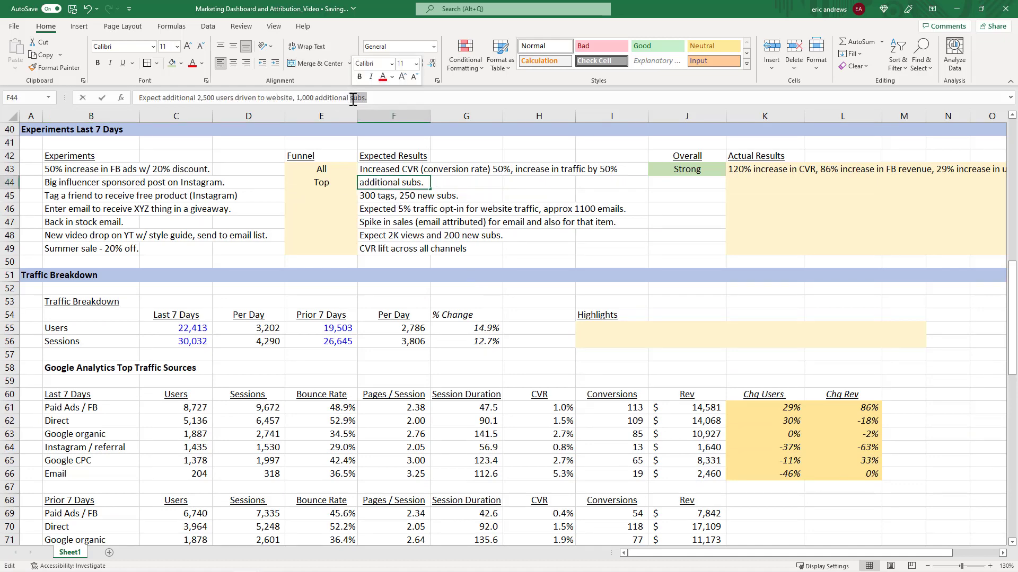
text(follower)
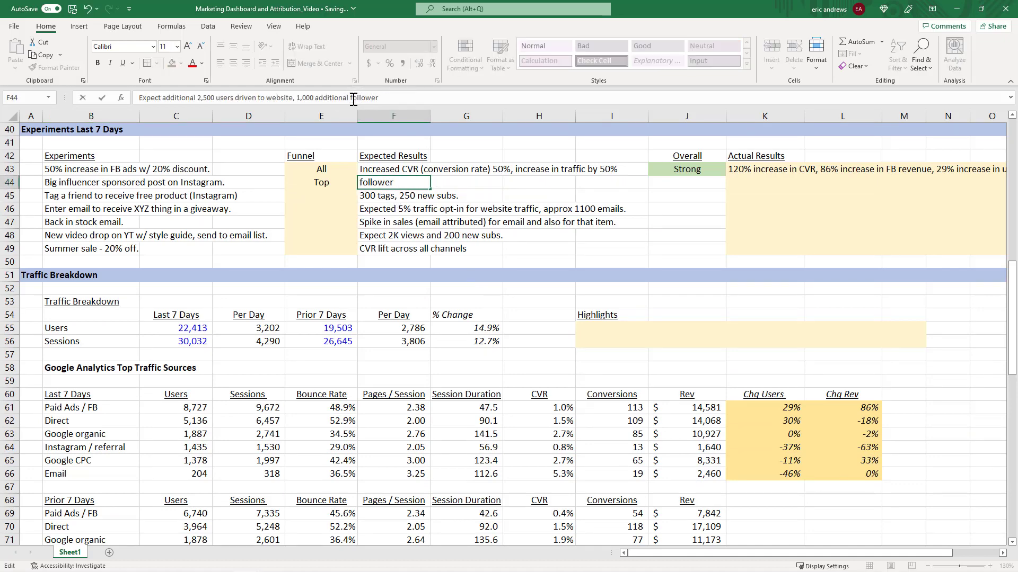
text(s.)
key(Return)
key(Up)
Examine the lead generation new IG followers numbers, their % change formula and the notes.
scroll(415, 234, down, 8)
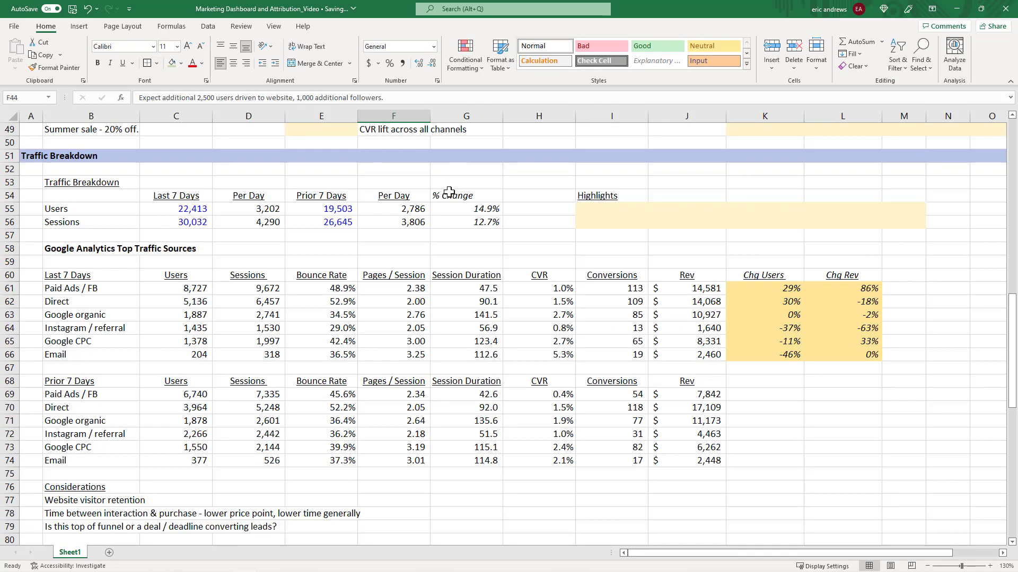
scroll(415, 234, down, 4)
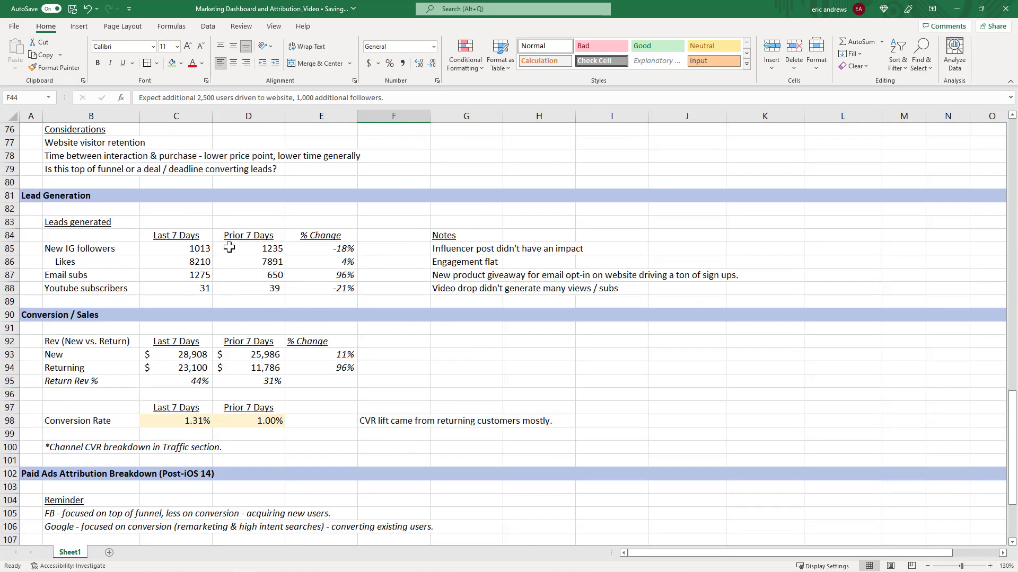
click(180, 249)
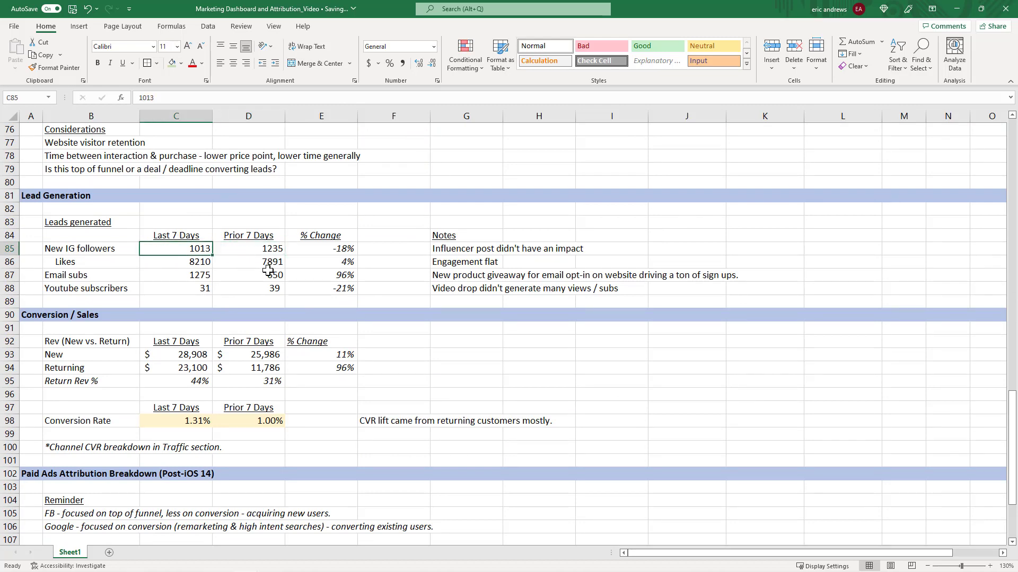
scroll(272, 255, up, 2)
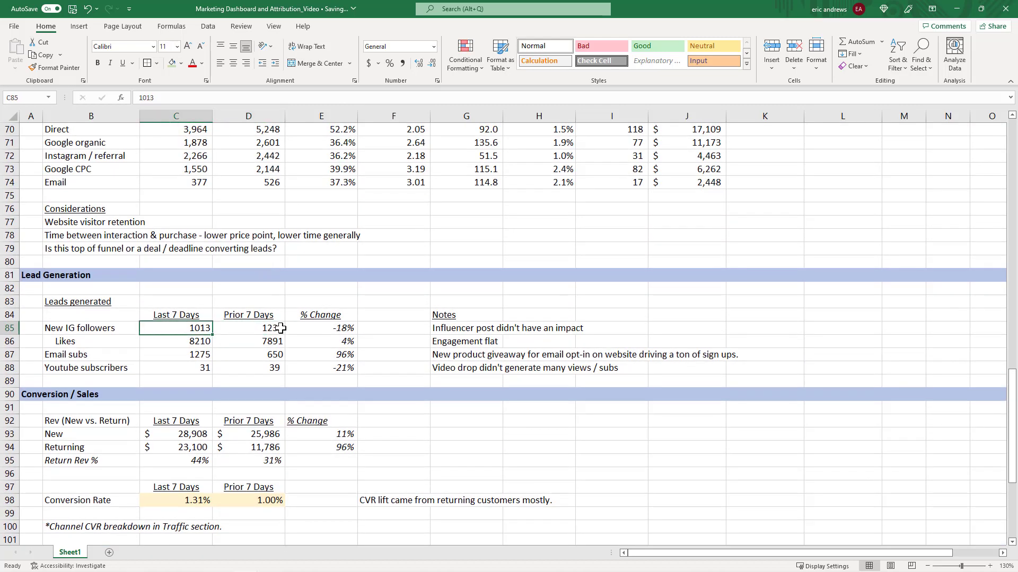
click(258, 329)
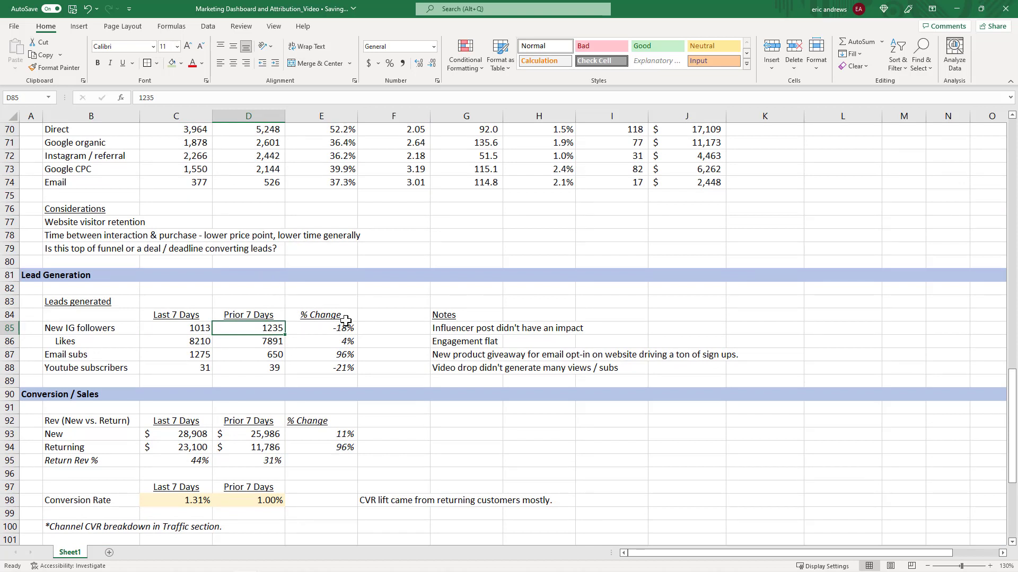
click(179, 335)
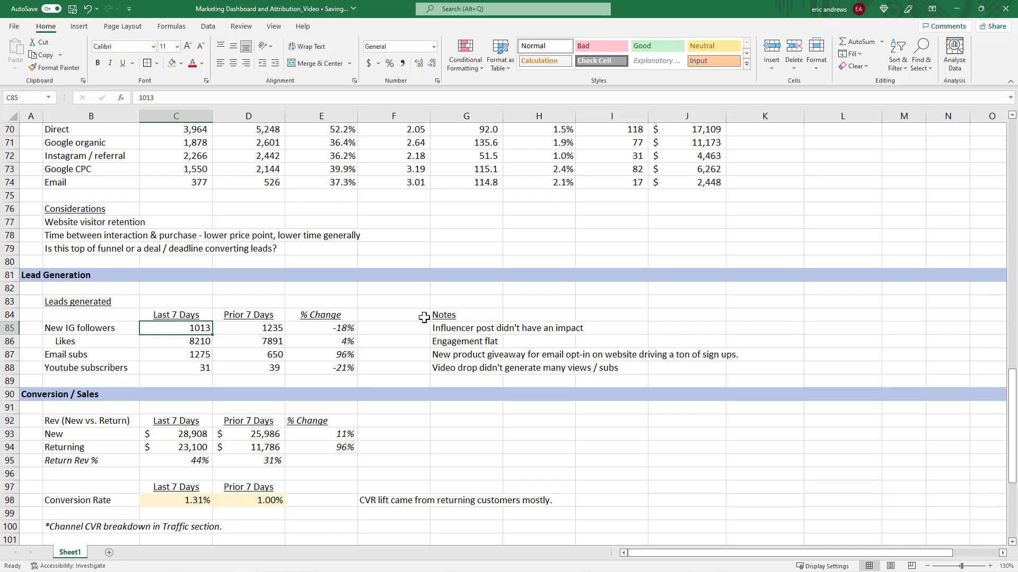
click(448, 330)
click(328, 328)
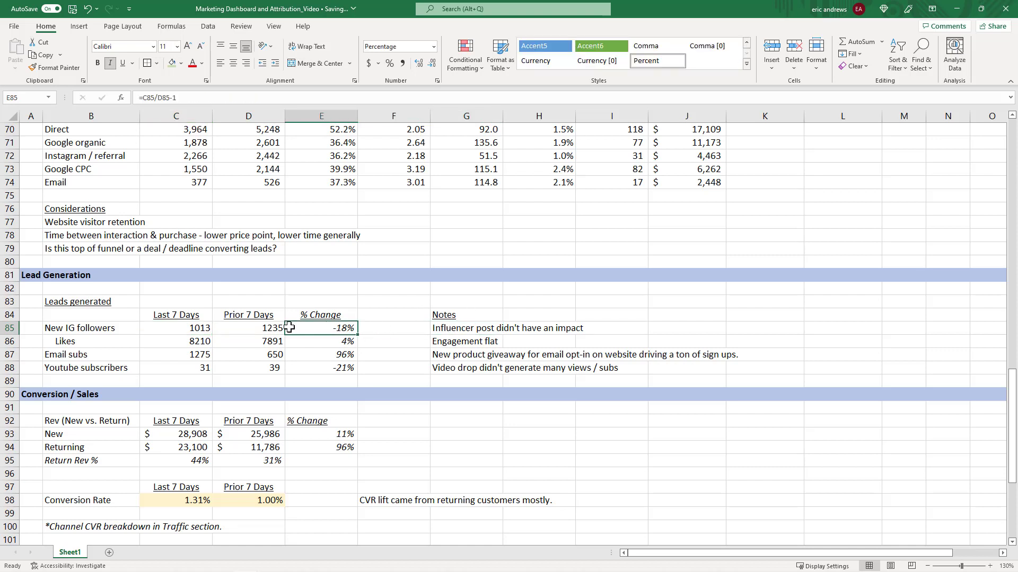
click(257, 328)
click(201, 328)
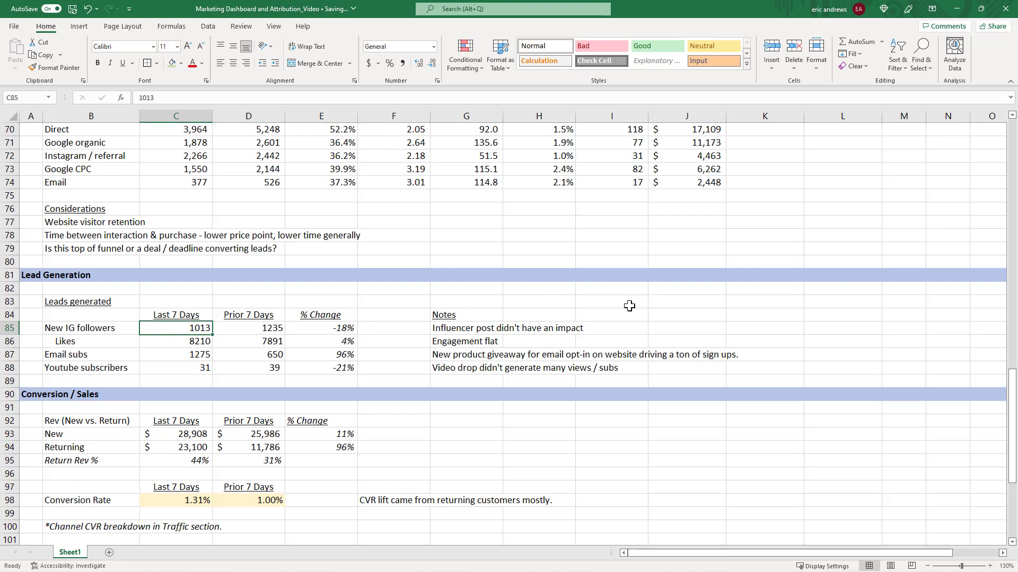
scroll(632, 304, up, 3)
scroll(632, 305, up, 9)
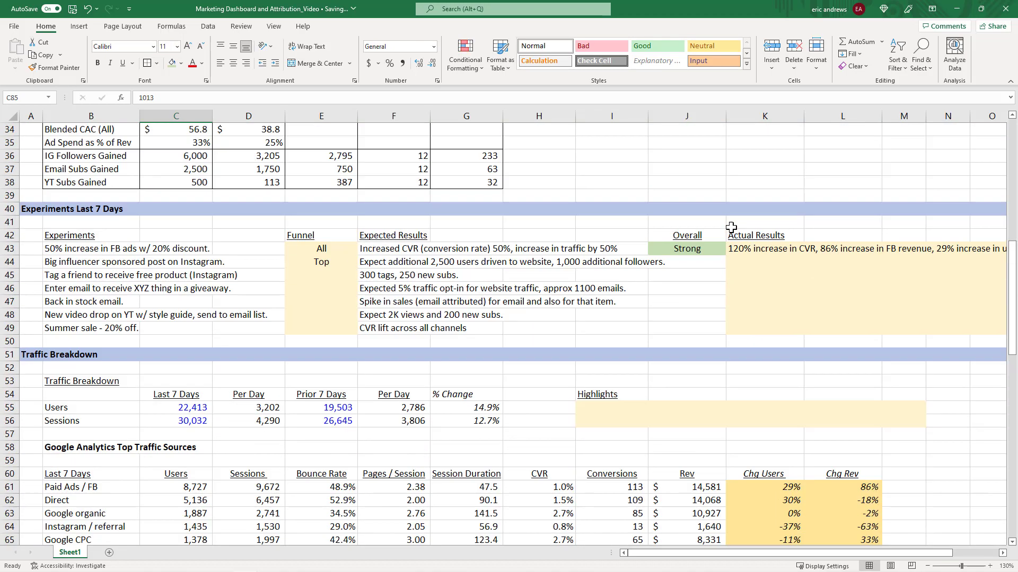
Rate the influencer post experiment overall as Weak and fill its cell light orange.
click(689, 255)
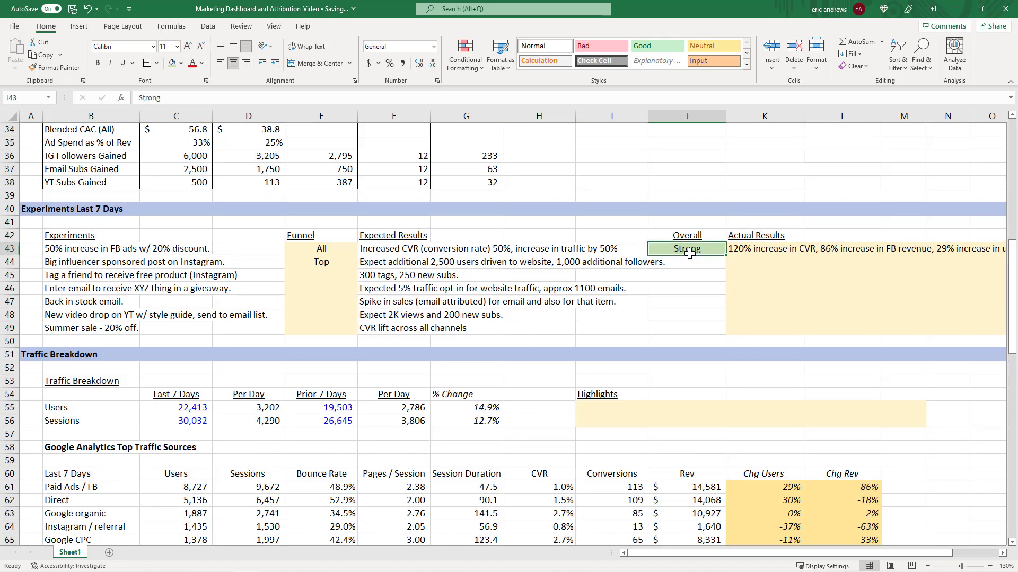
key(Return)
text(Weak)
key(Return)
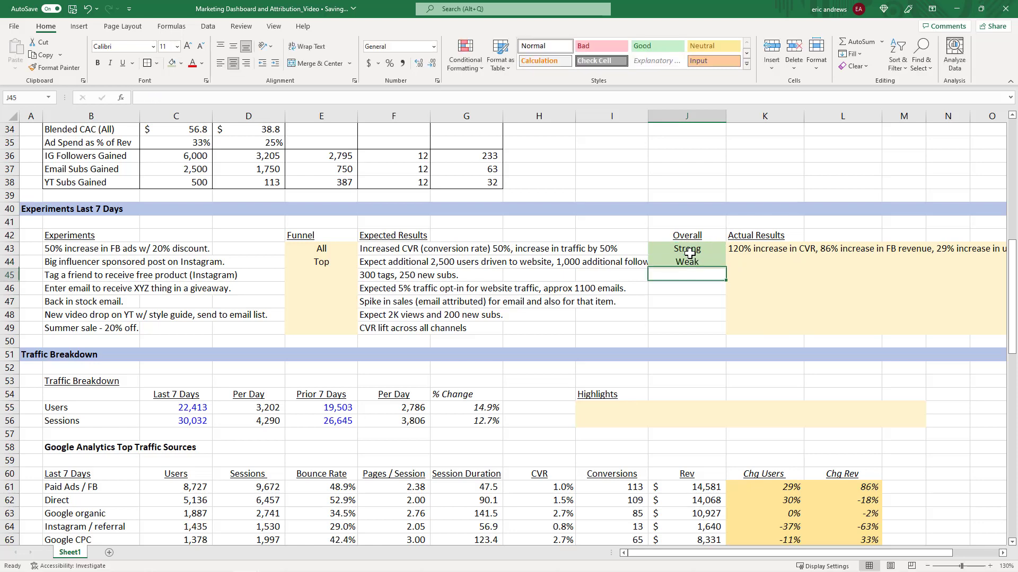
key(Up)
click(181, 63)
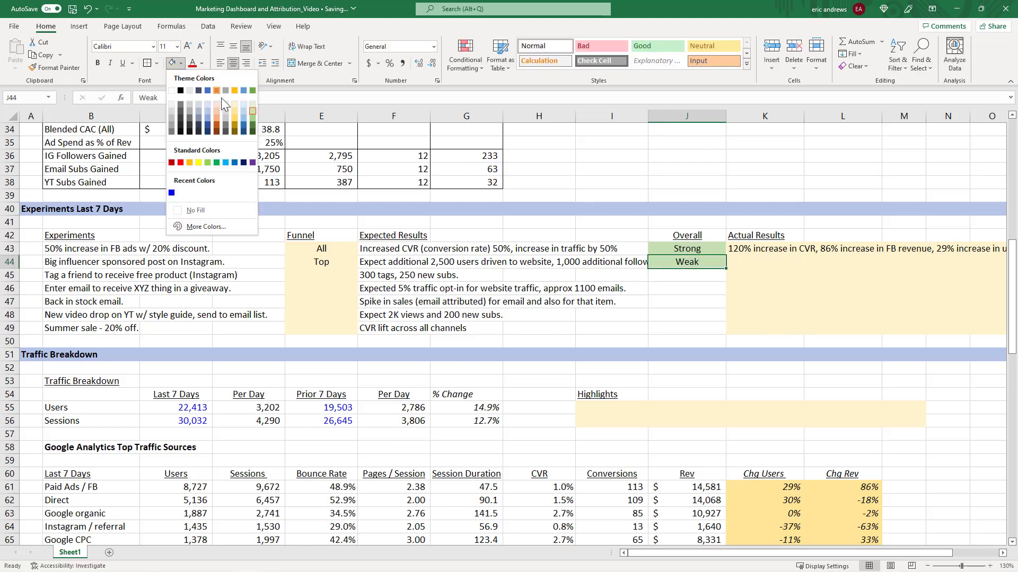
click(217, 113)
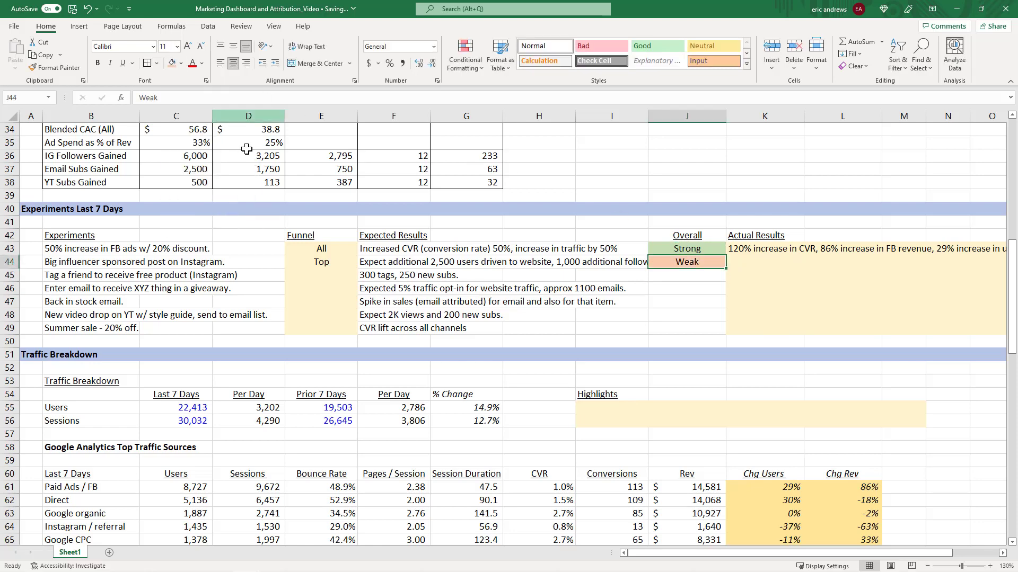
Enter the influencer post's actual results as "Decline in IG organic traffic, low new followers.".
click(732, 263)
text(Decline i)
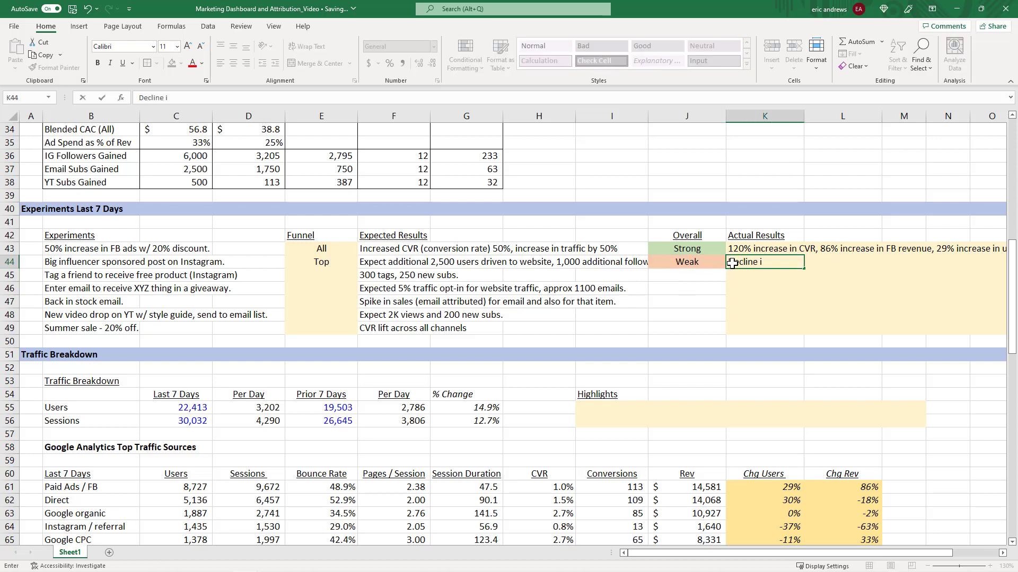
text(n IG organic traffic, )
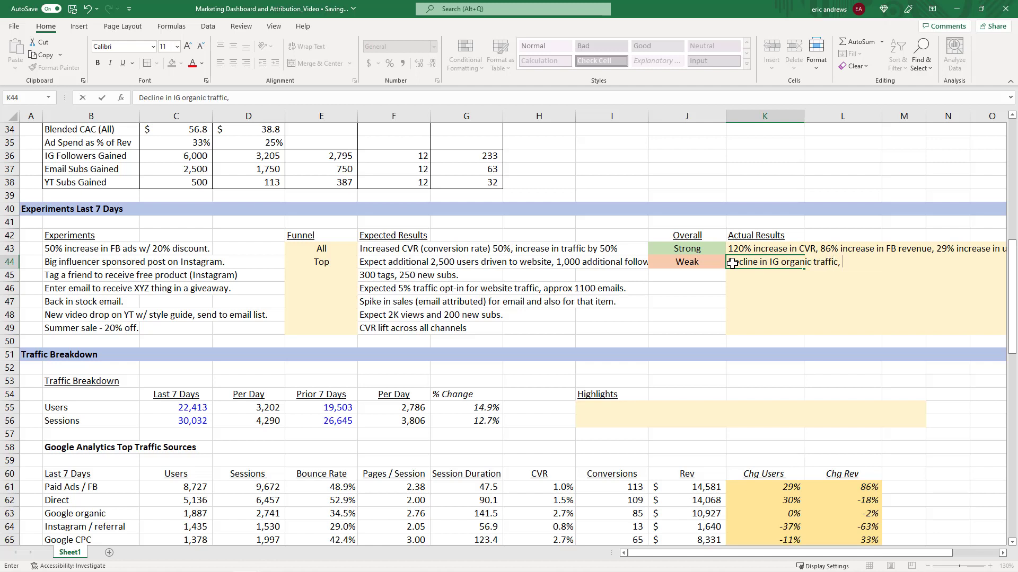
text(low new followers.)
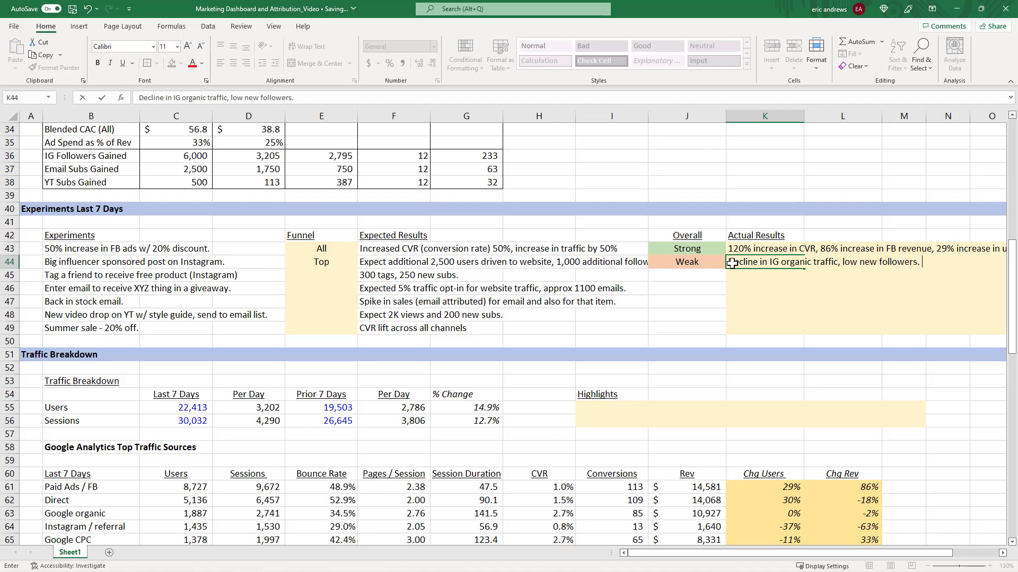
key(Left)
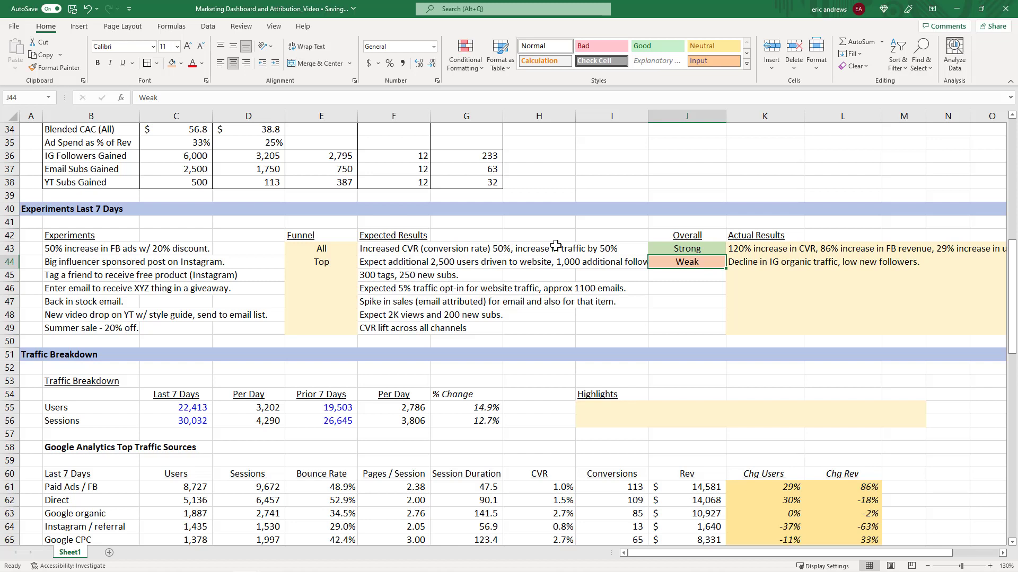
key(Down)
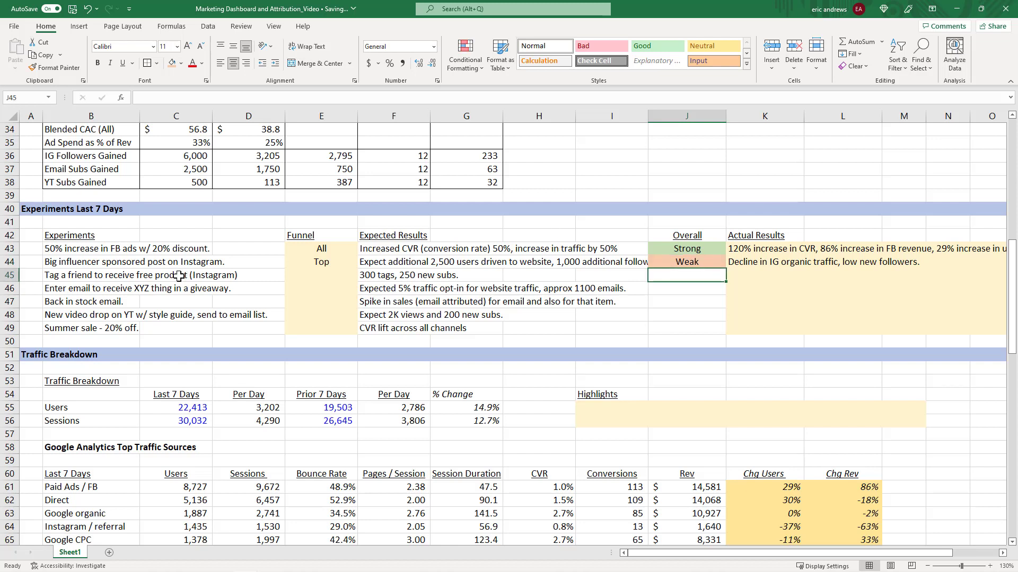
Set the tag-a-friend experiment's funnel to Top.
click(91, 280)
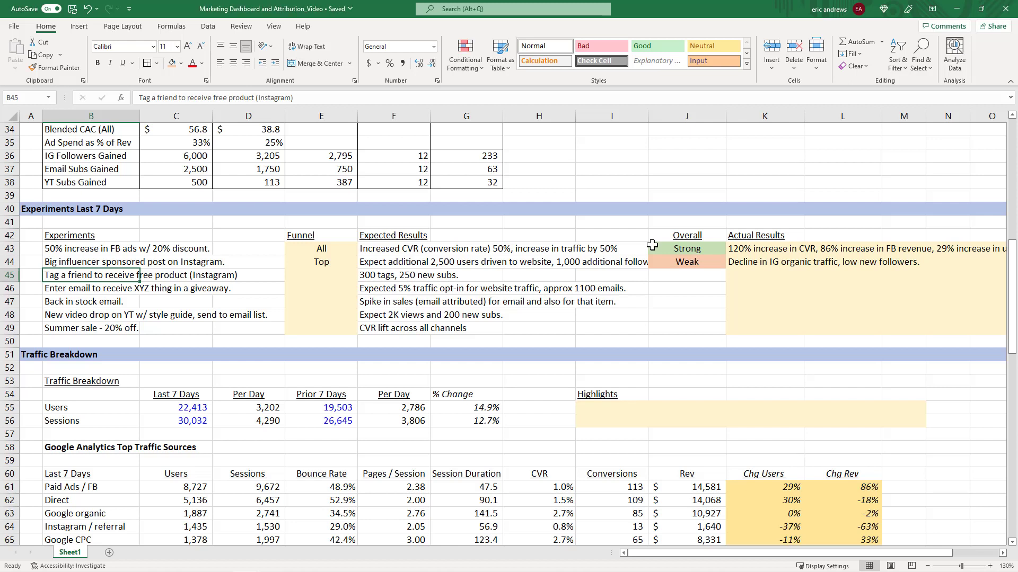
key(Right)
key(Right)
key(Right)
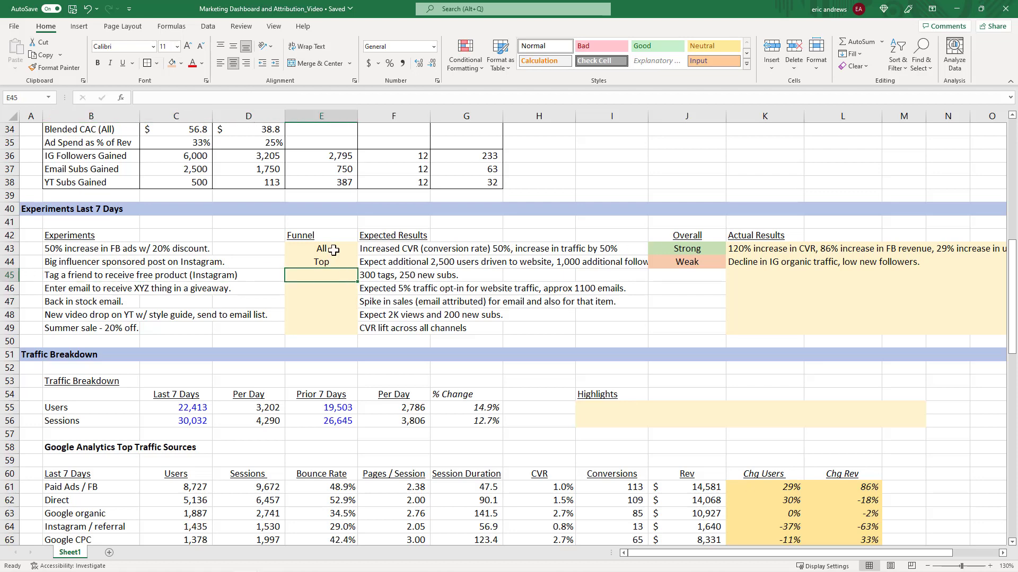
text(Top)
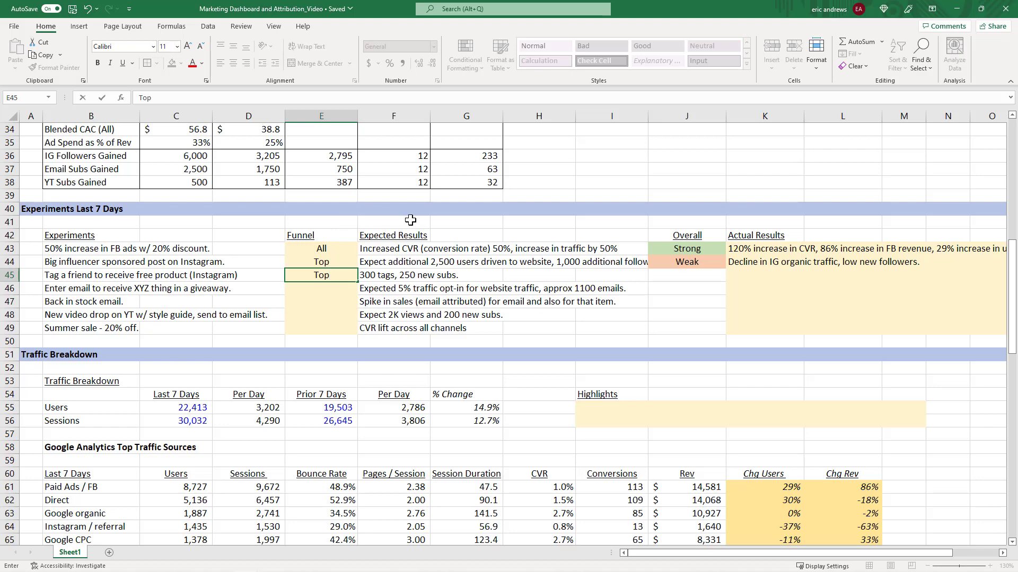
key(ctrl+Return)
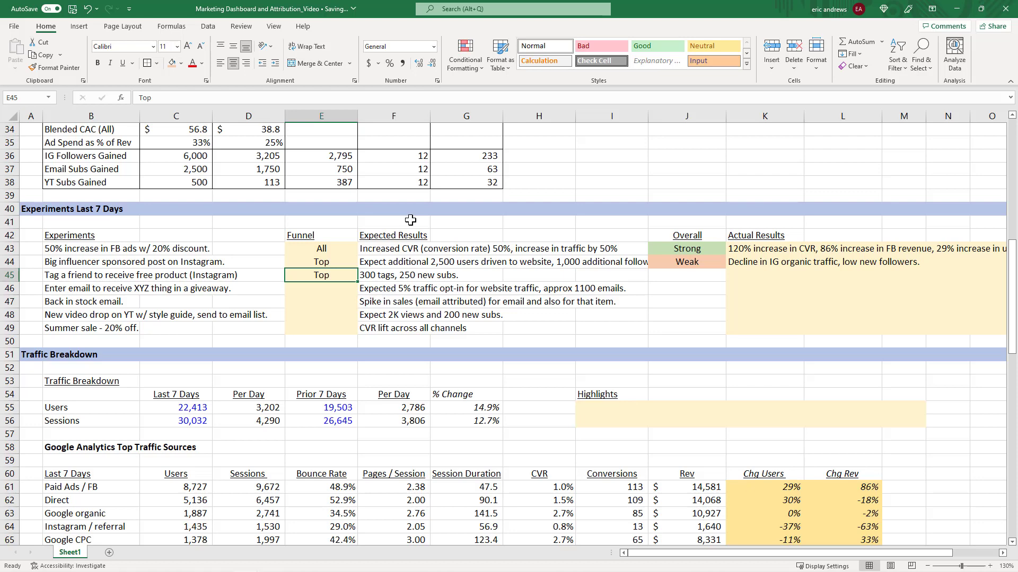
Change the tag-a-friend experiment's funnel to Top / Mid.
key(F2)
text(. Mid)
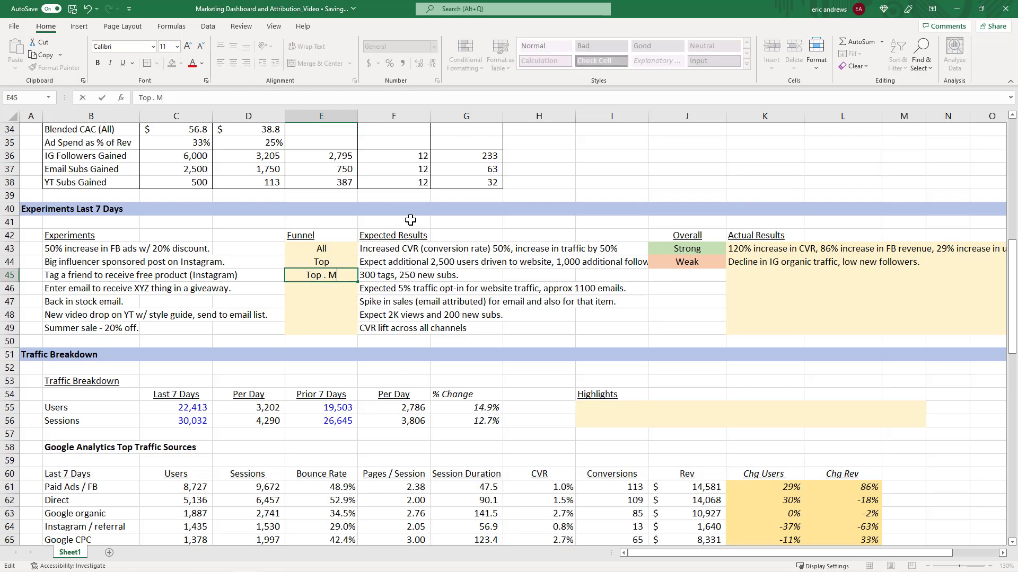
key(BackSpace)
key(BackSpace)
key(BackSpace)
key(BackSpace)
key(BackSpace)
text(/ Mid)
key(ctrl+Return)
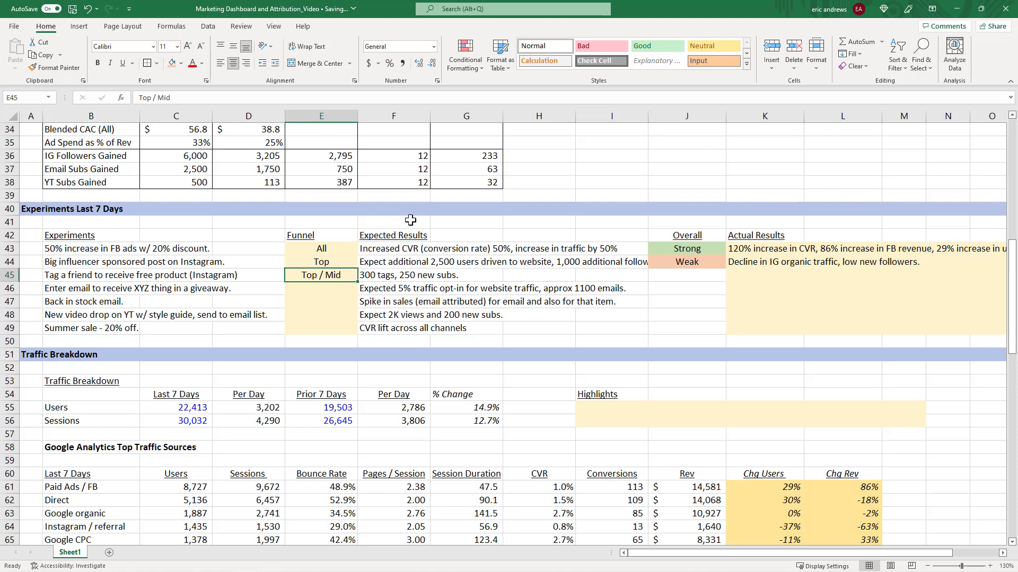
Revert the tag-a-friend experiment's funnel back to Top.
key(F2)
key(BackSpace)
key(BackSpace)
key(BackSpace)
key(BackSpace)
key(BackSpace)
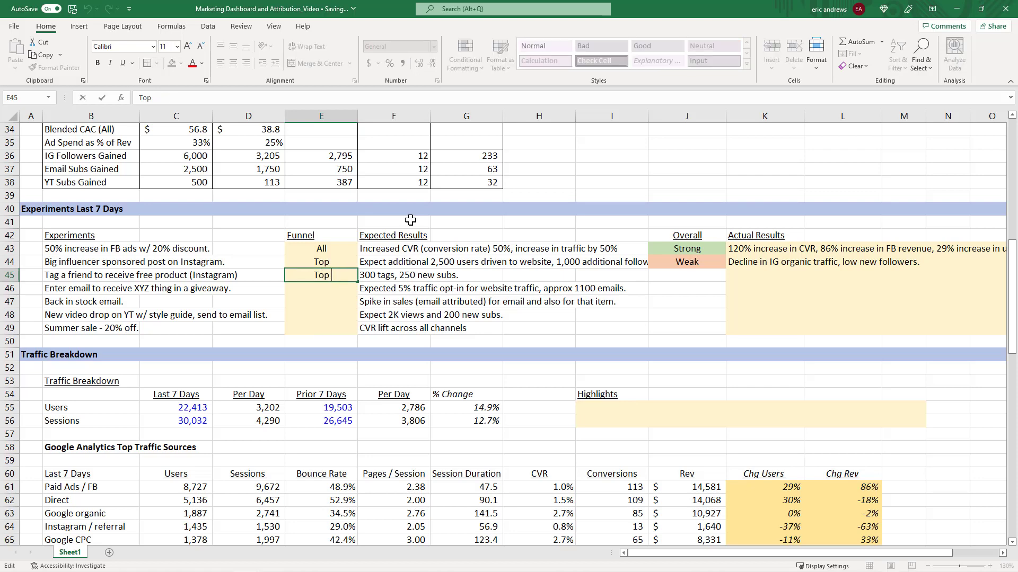
key(ctrl+Return)
Change the tag-a-friend experiment's expected results to "300 tags, 250 new followers.".
key(Tab)
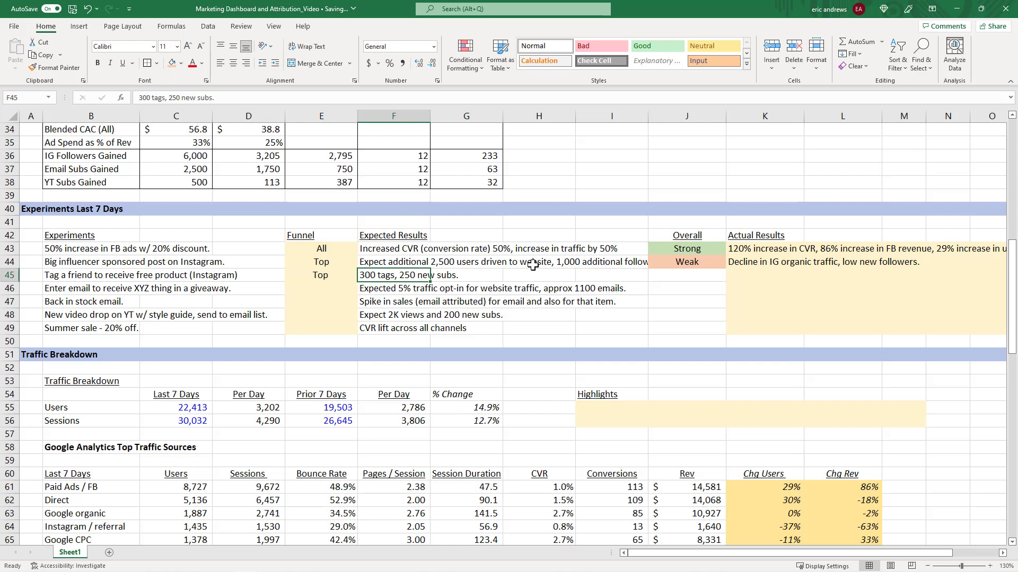
key(F2)
key(BackSpace)
key(BackSpace)
key(BackSpace)
key(BackSpace)
key(BackSpace)
text(fol)
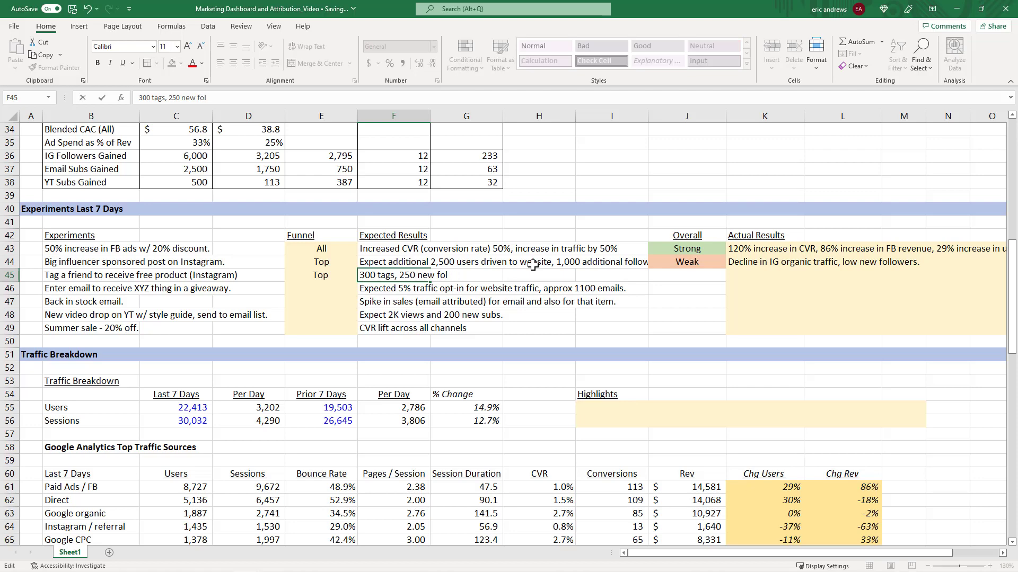
text(lowers.)
key(ctrl+Return)
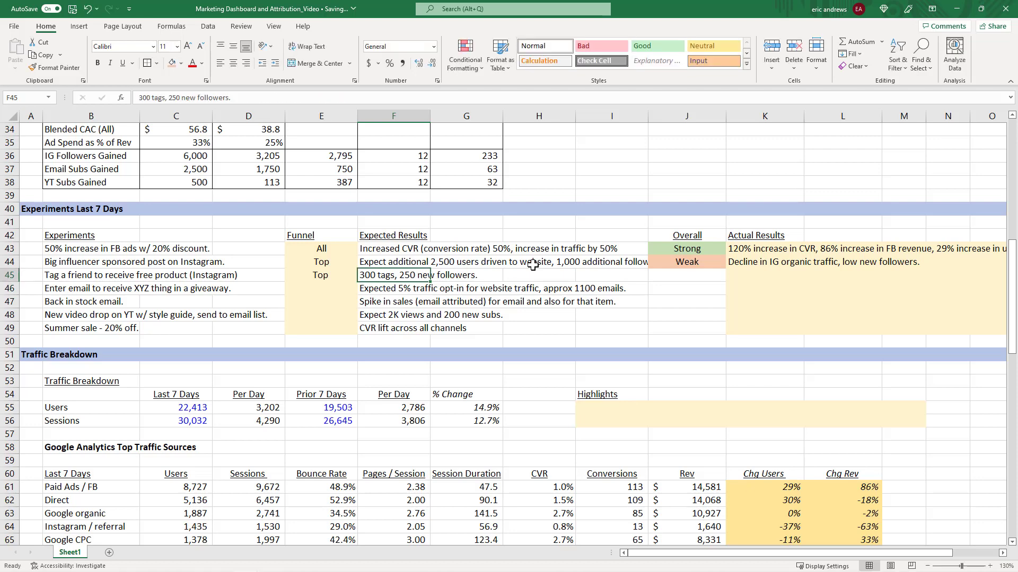
Enter the tag-a-friend experiment's actual results as "Only 26 tags, and a few new subs.".
key(Right)
key(Right)
key(Right)
key(Right)
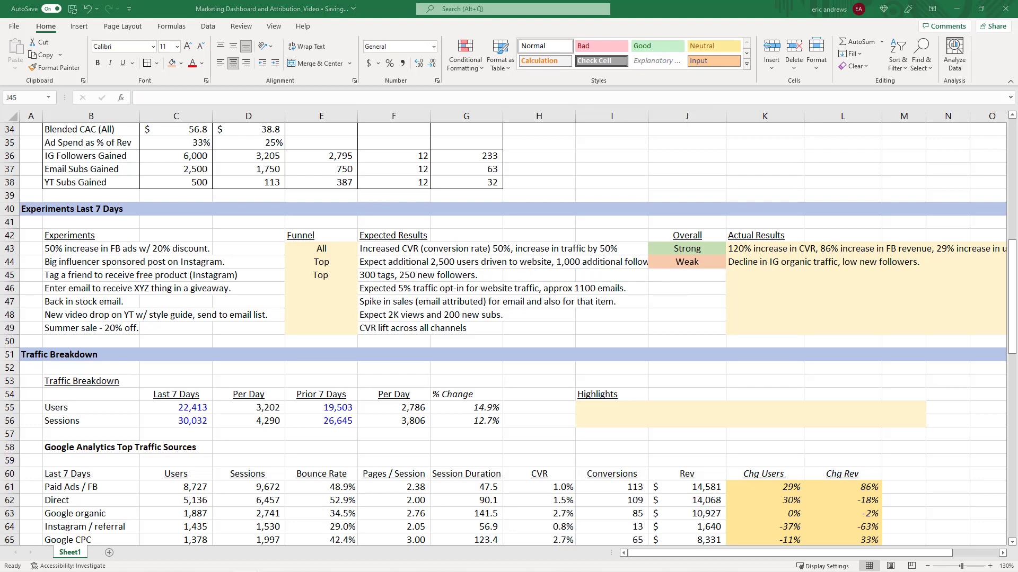
click(799, 276)
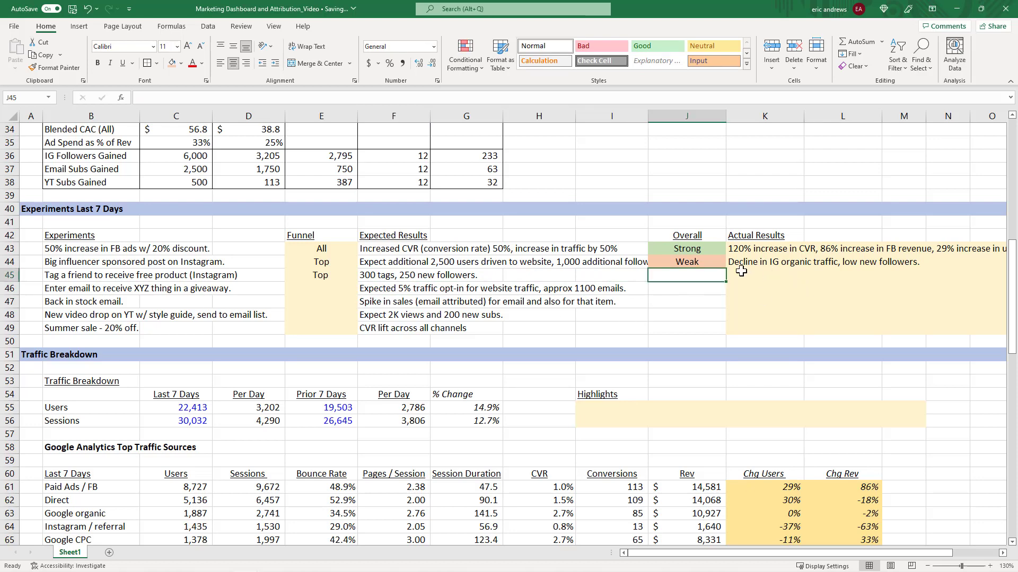
scroll(556, 336, down, 6)
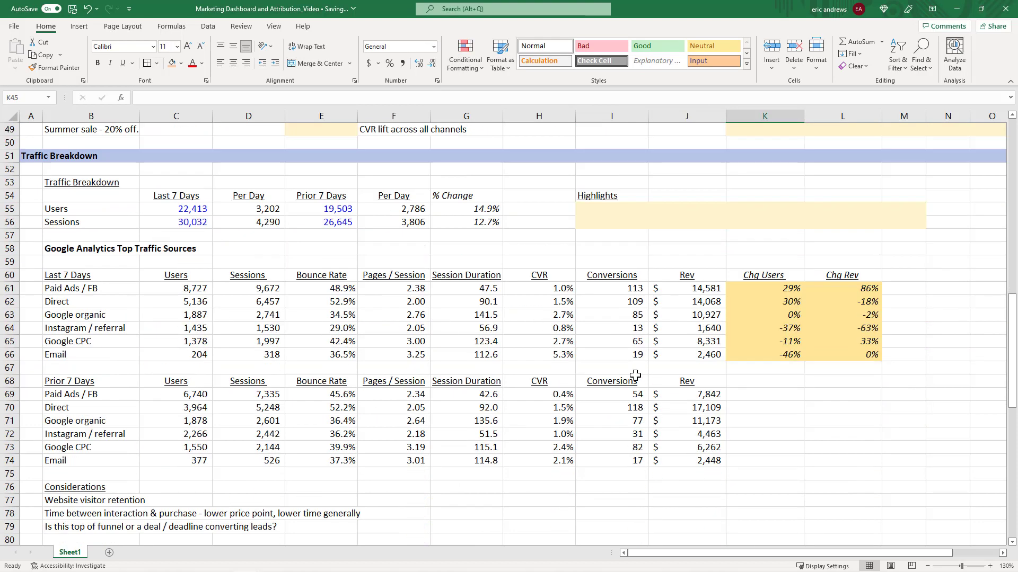
scroll(597, 263, up, 6)
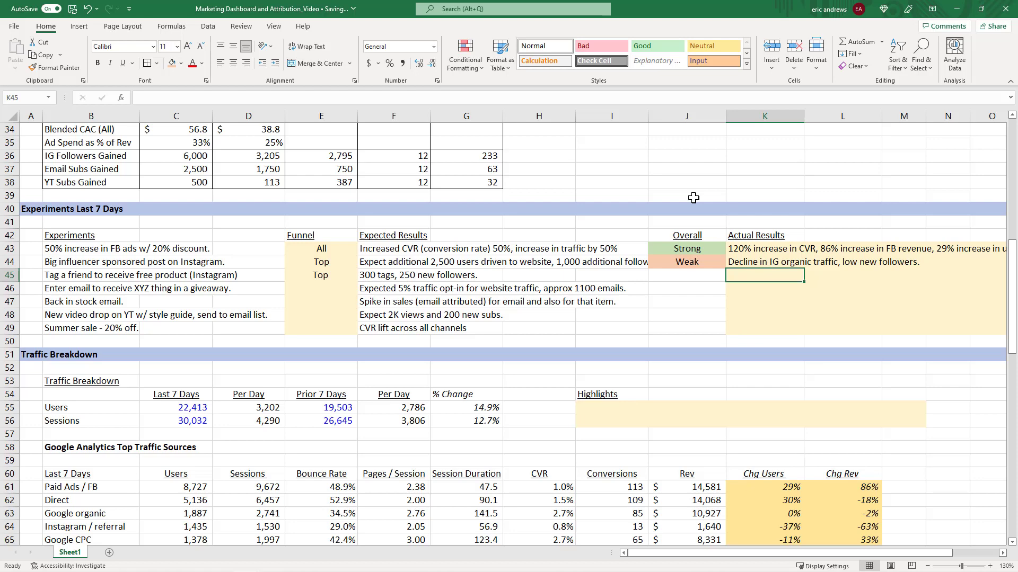
text(Only 2)
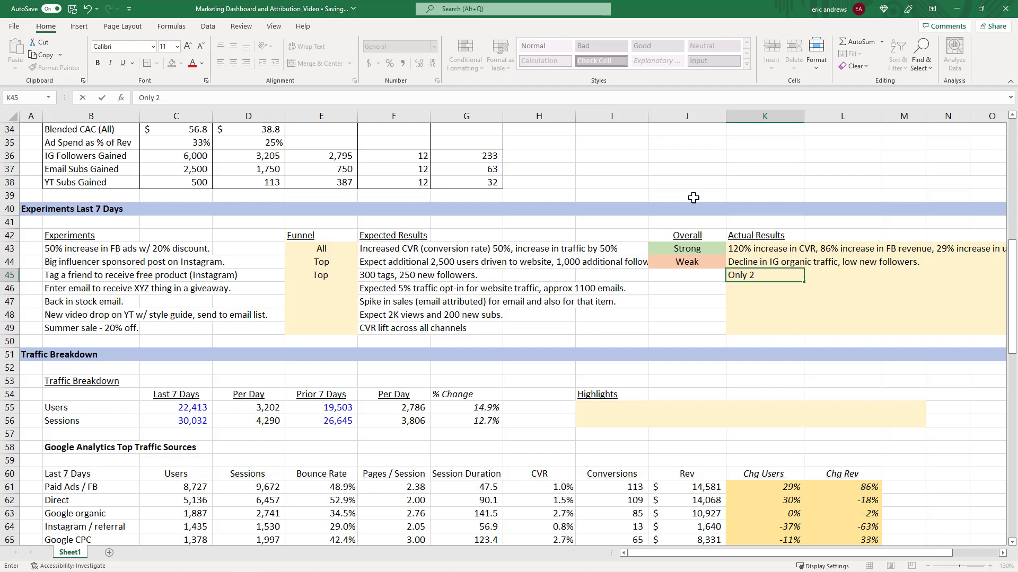
text(6 tags, and a few new subs.)
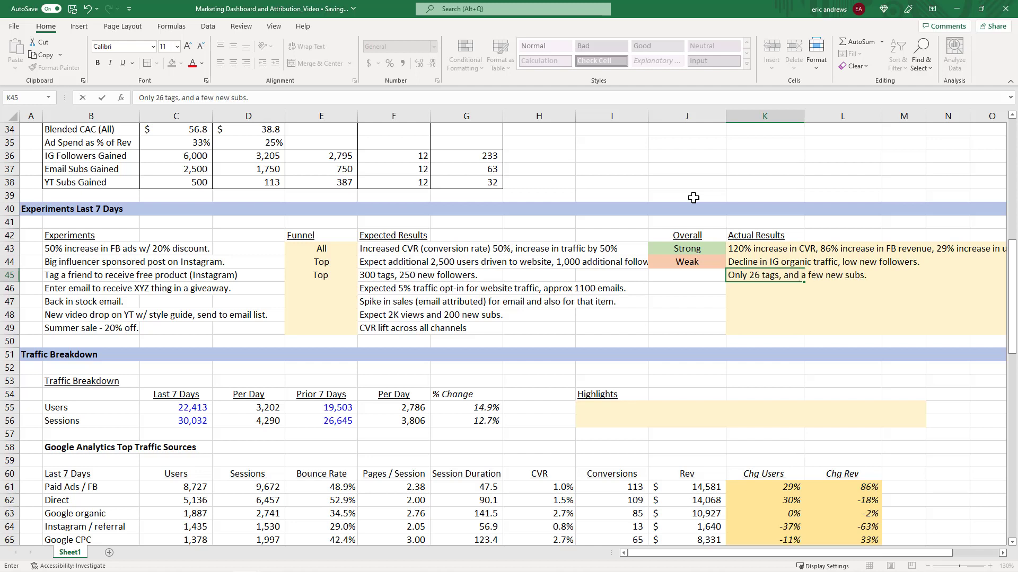
key(Return)
Copy the Weak overall rating from the influencer post to the tag-a-friend experiment.
key(Up)
key(Left)
key(Up)
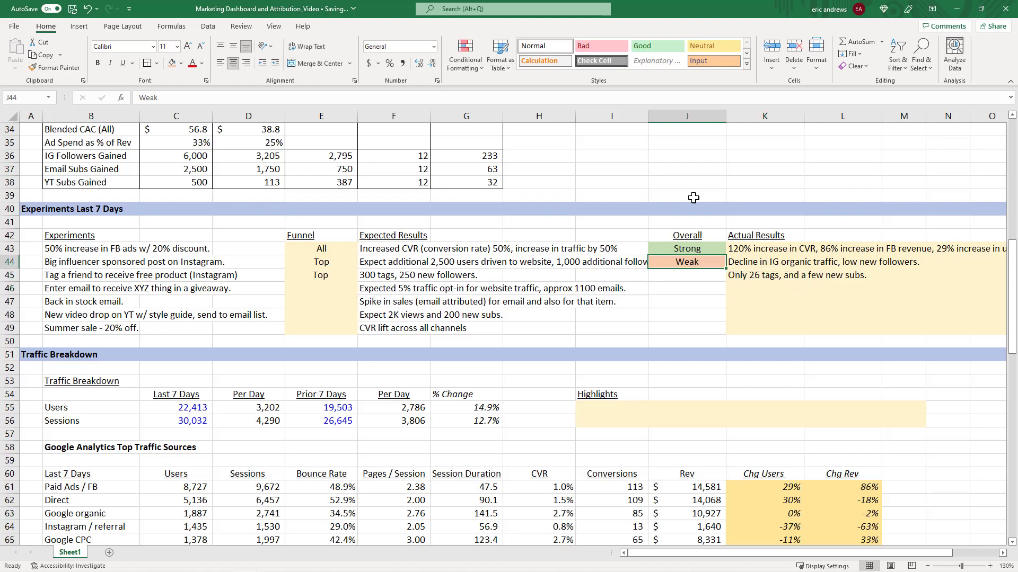
key(ctrl+c)
key(Down)
key(ctrl+v)
key(Escape)
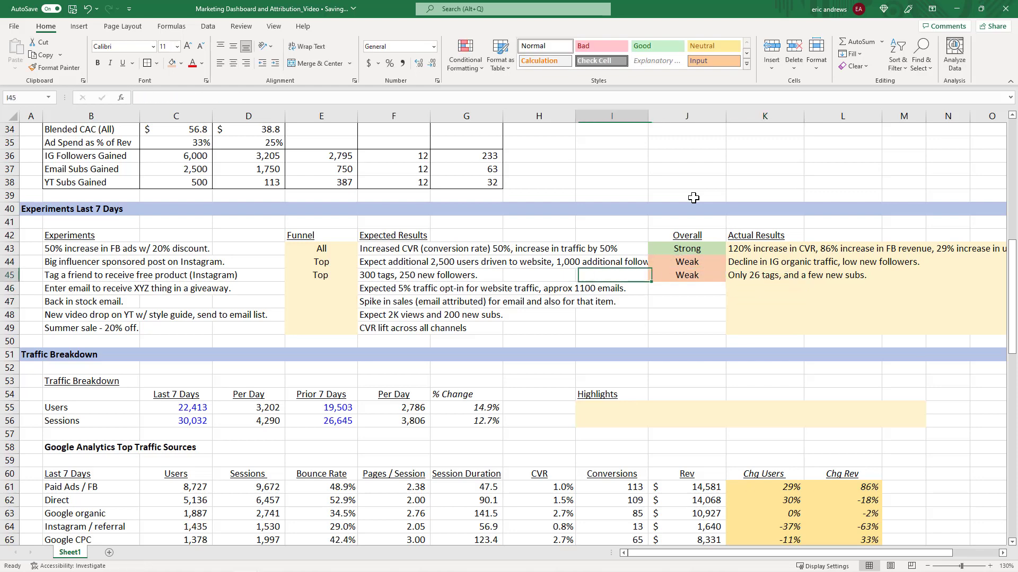
click(685, 265)
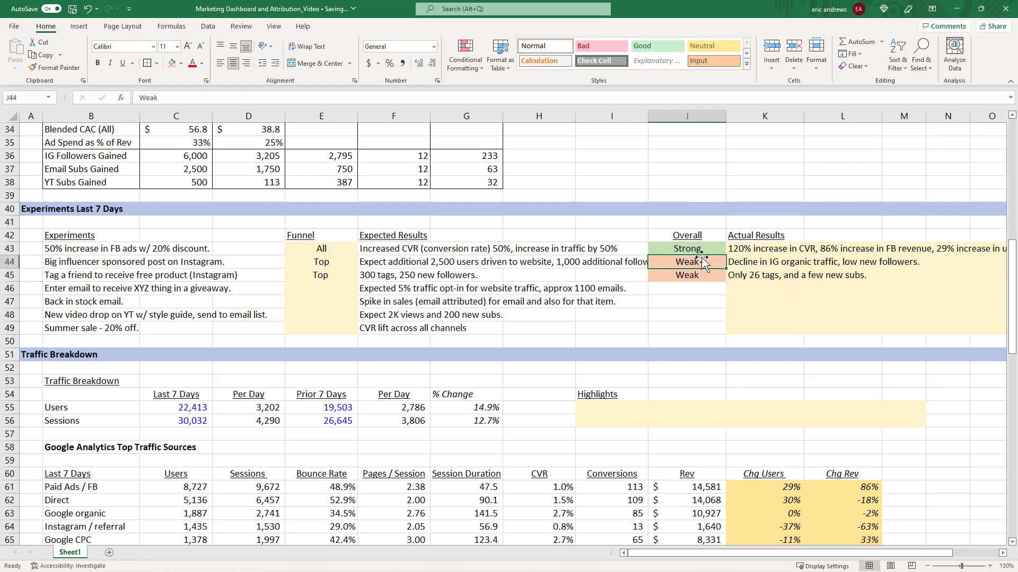
Review the tag-a-friend and email giveaway experiment rows, including the giveaway's expected results.
click(379, 276)
click(315, 277)
click(83, 276)
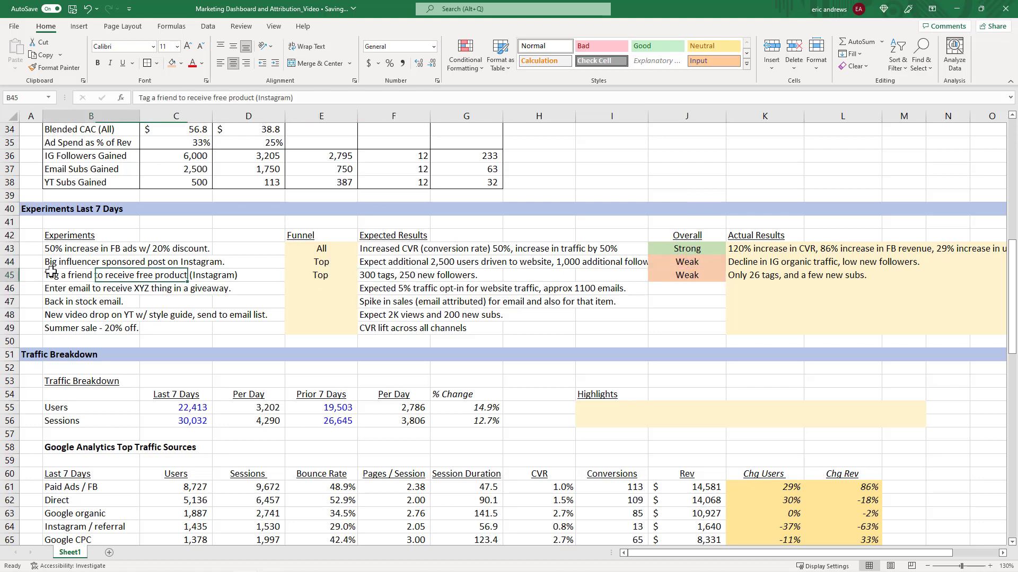
click(298, 275)
click(75, 275)
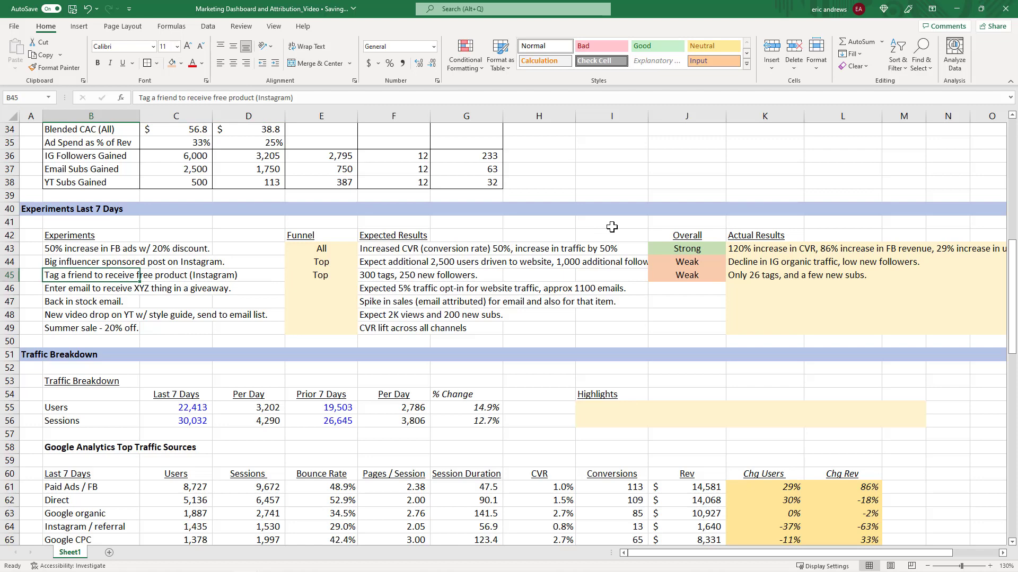
click(318, 289)
click(62, 291)
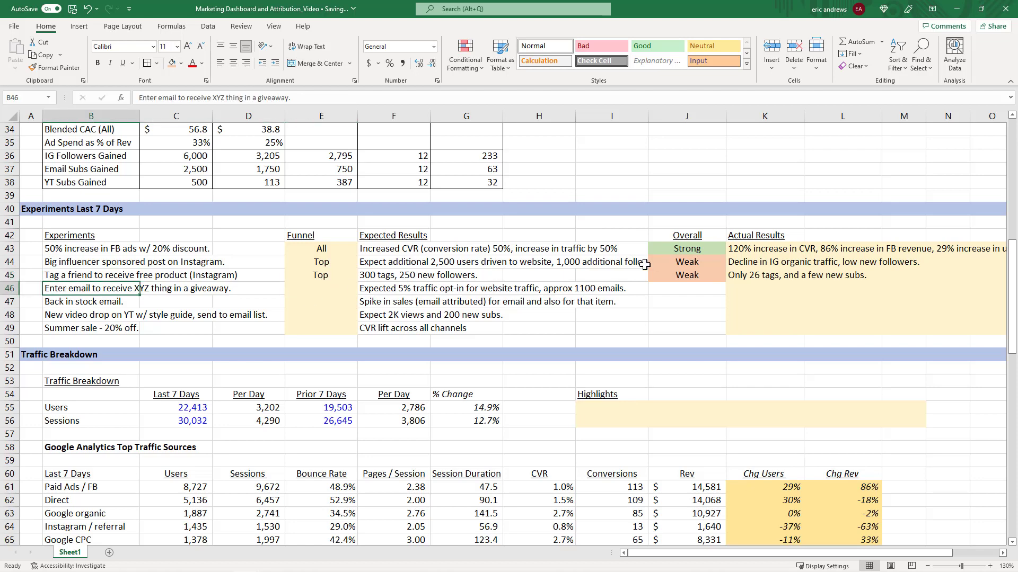
scroll(664, 256, down, 1)
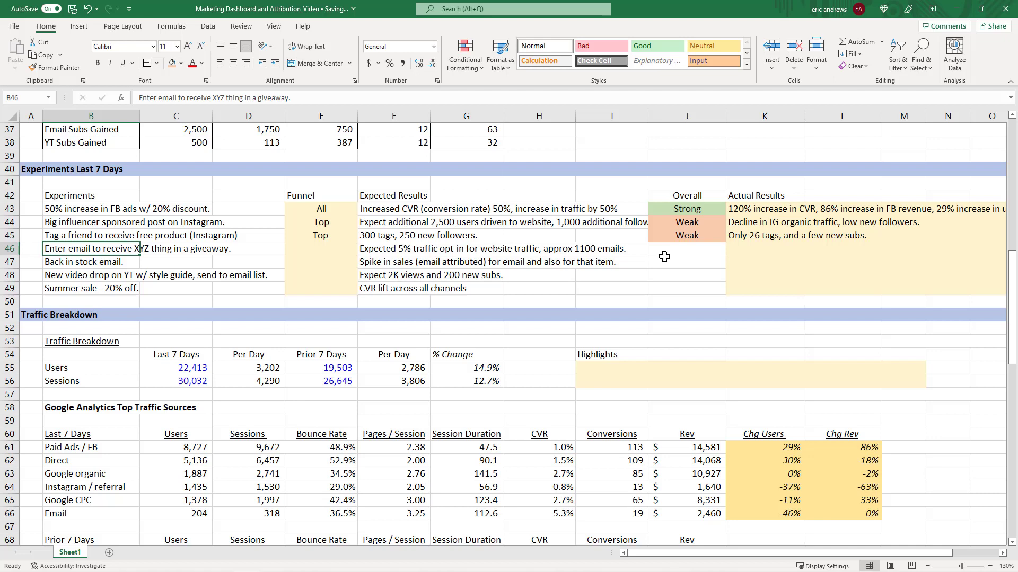
key(Right)
key(Right)
key(Right)
key(Right)
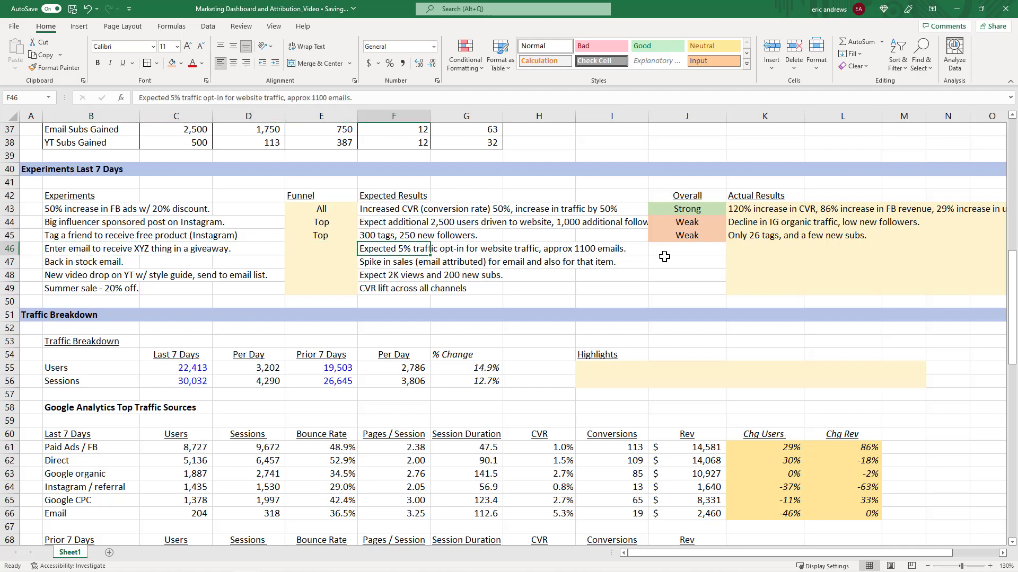
scroll(664, 256, up, 2)
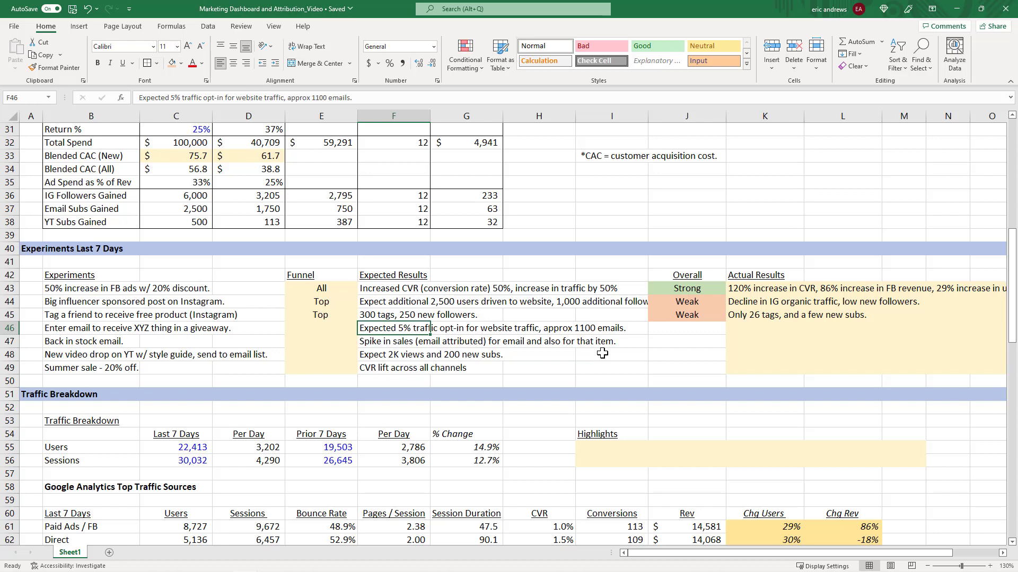
Set the email giveaway experiment's funnel stage to Mid.
click(332, 330)
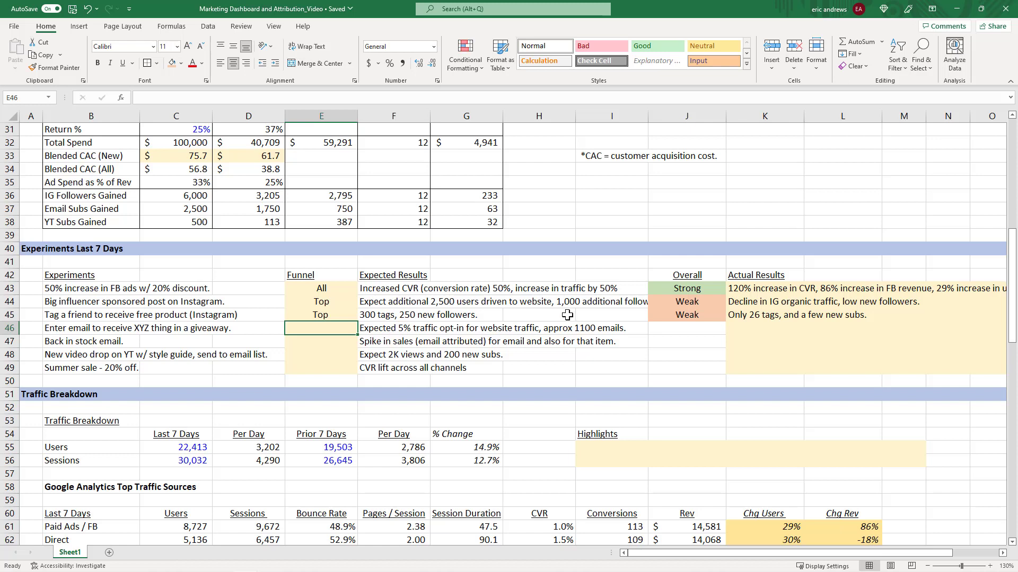
click(385, 330)
click(350, 328)
scroll(546, 296, down, 1)
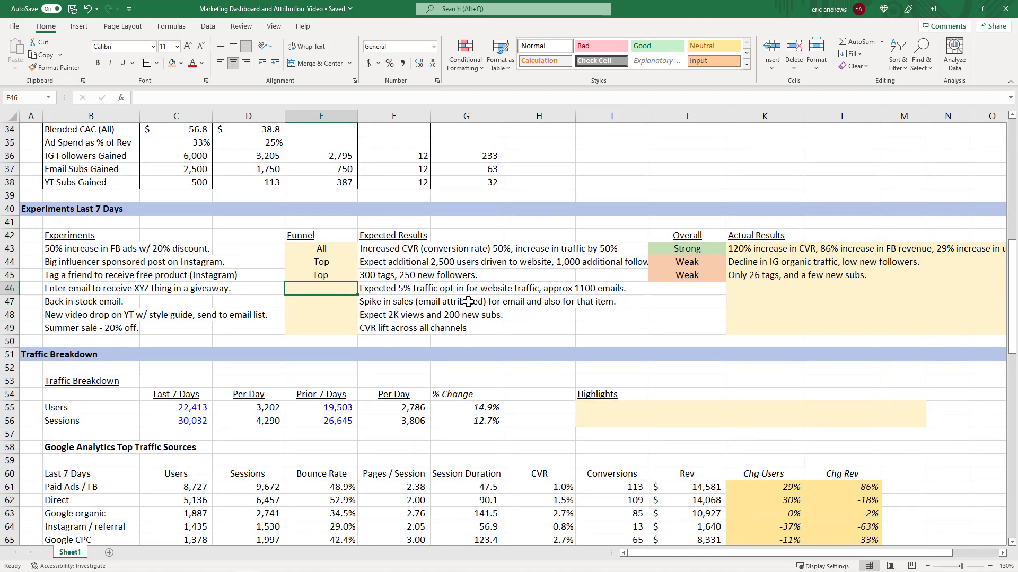
text(M)
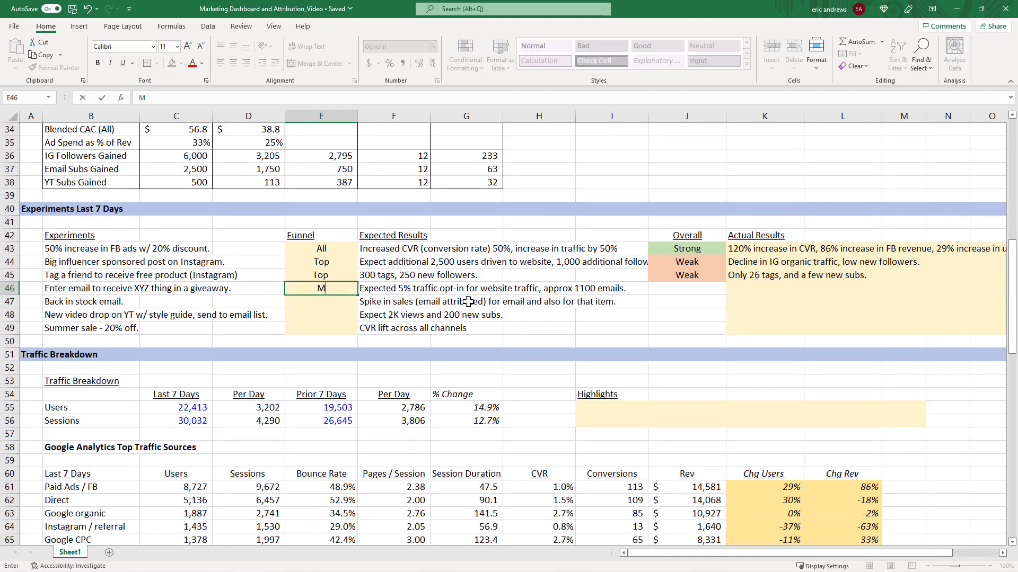
text(id)
key(Return)
key(Up)
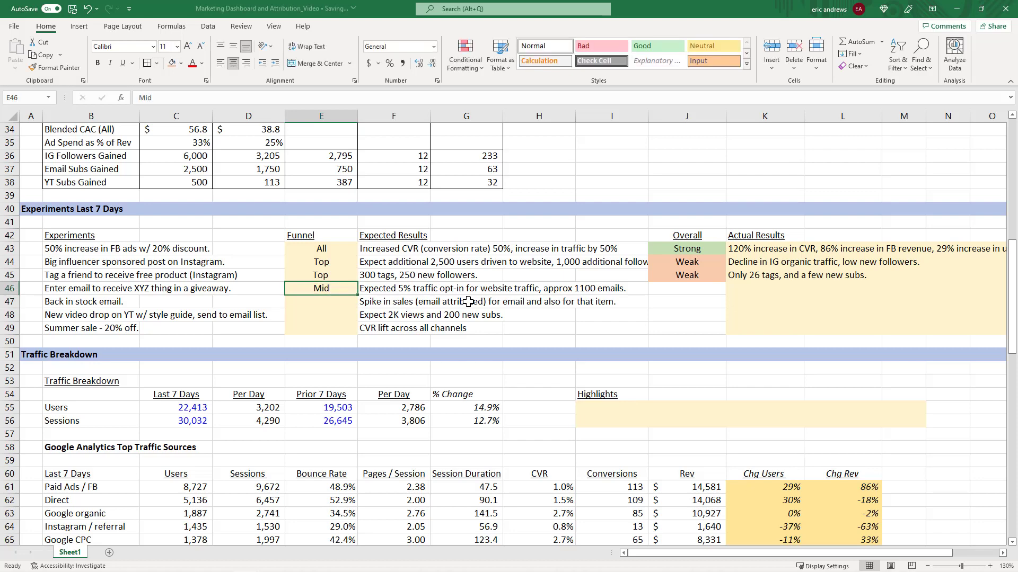
key(Right)
key(Left)
key(Right)
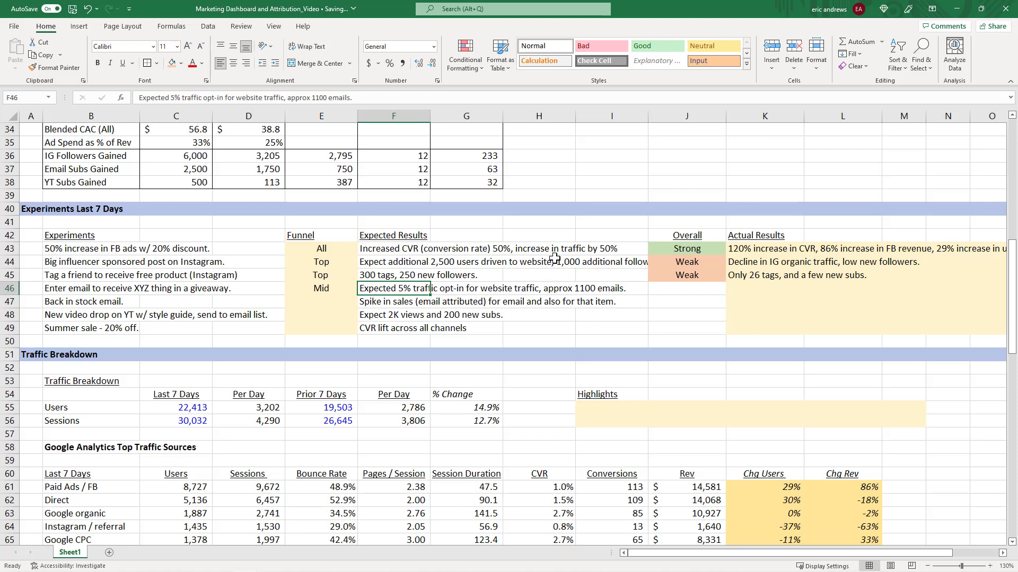
key(Right)
key(Right)
key(Right)
key(Right)
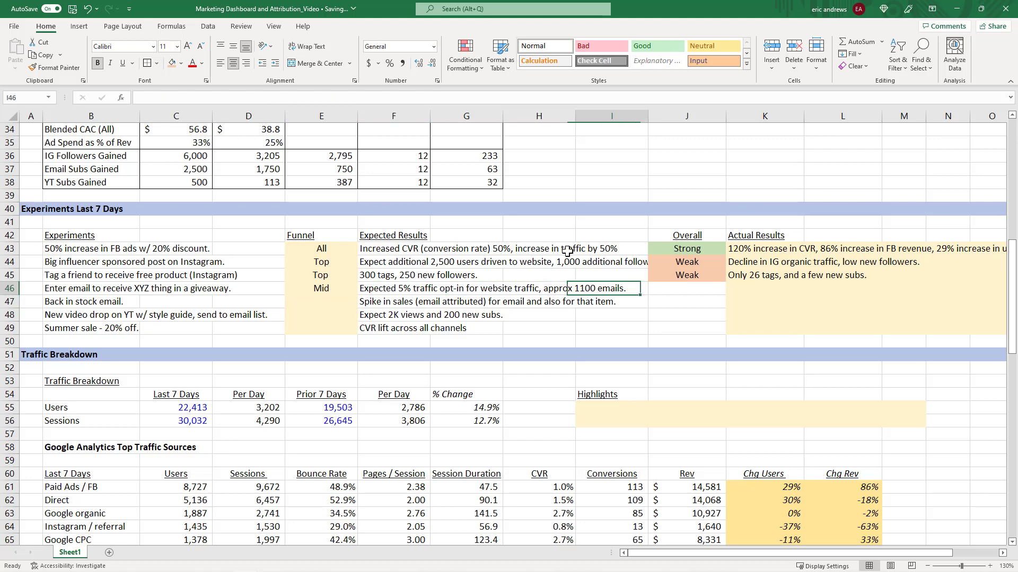
key(Right)
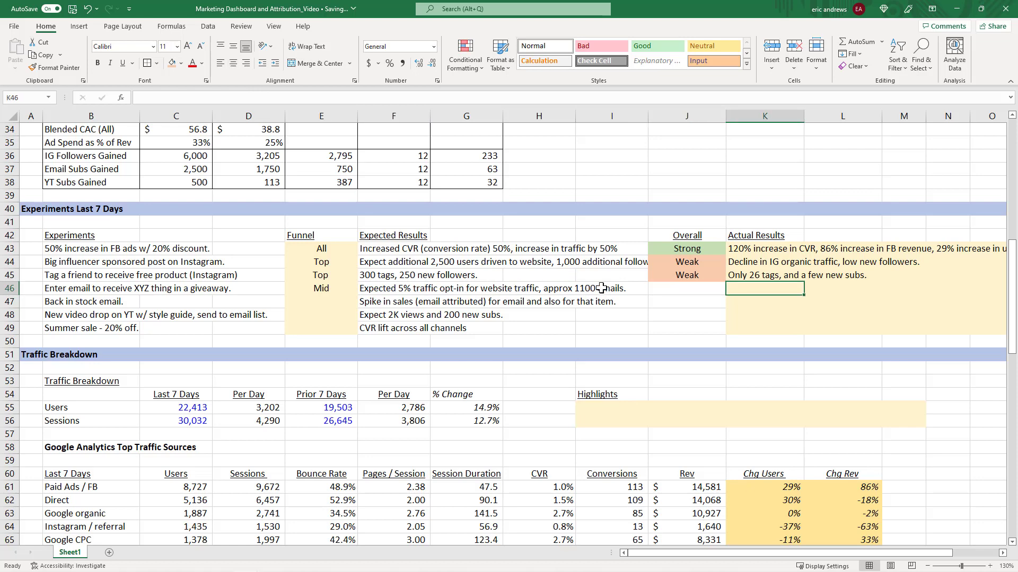
key(Left)
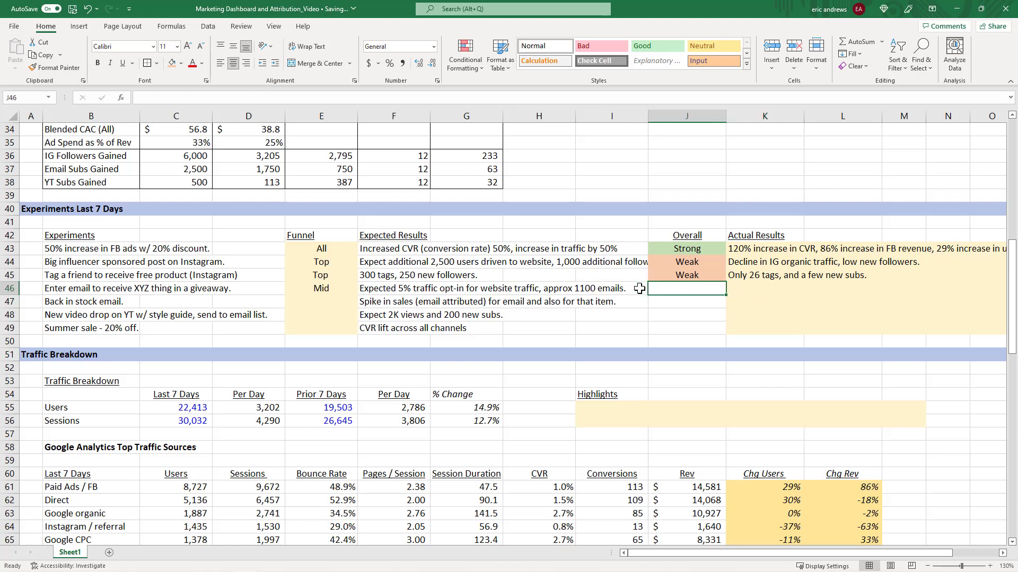
scroll(641, 274, down, 1)
key(alt+Tab)
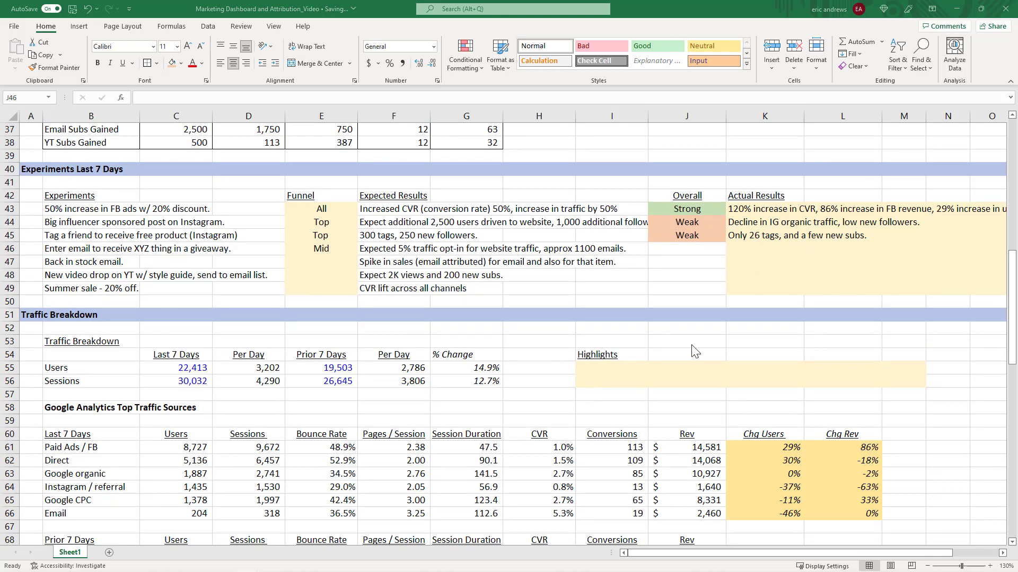
key(alt+Tab)
Review the last and prior 7 days' users and sessions and the email subscriber counts in Lead Generation.
scroll(709, 310, down, 3)
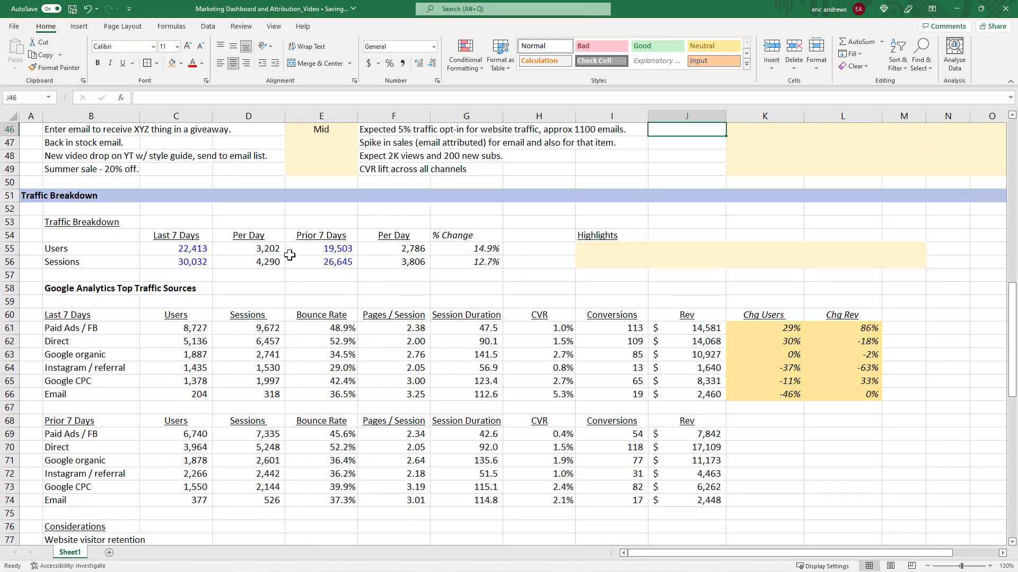
click(180, 249)
click(251, 262)
click(176, 262)
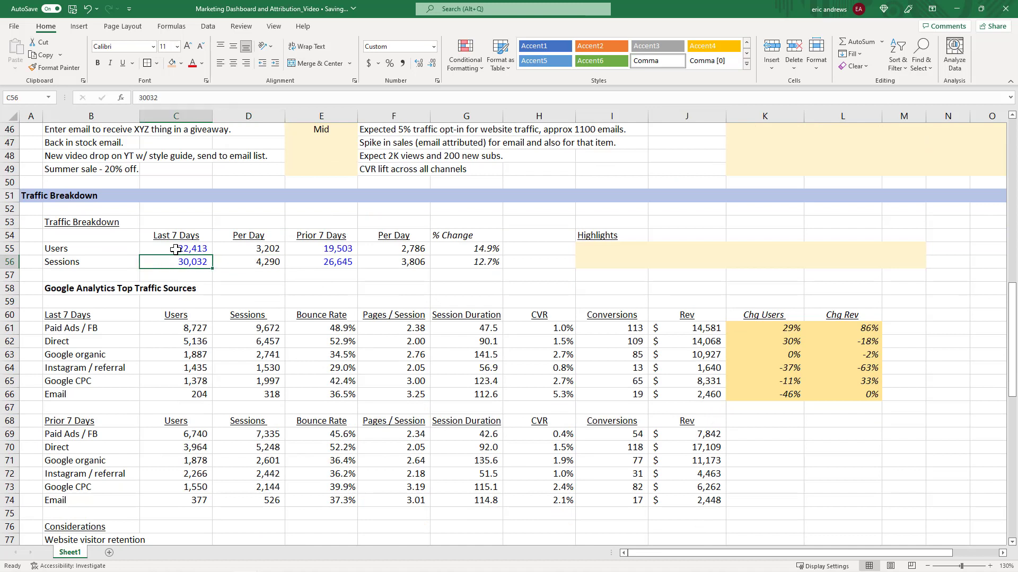
click(175, 250)
click(318, 250)
click(326, 261)
click(314, 247)
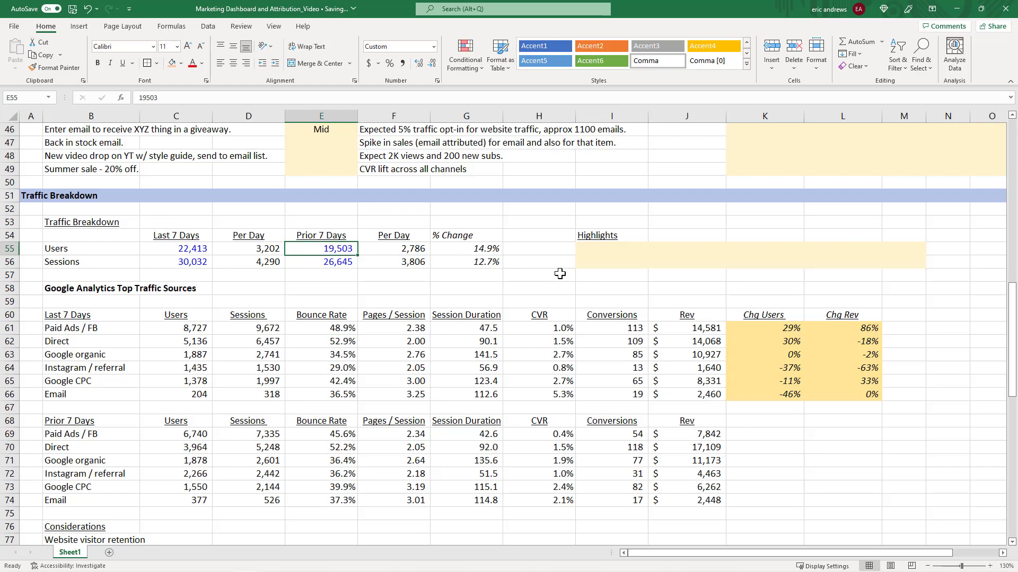
scroll(575, 275, down, 3)
scroll(419, 277, down, 4)
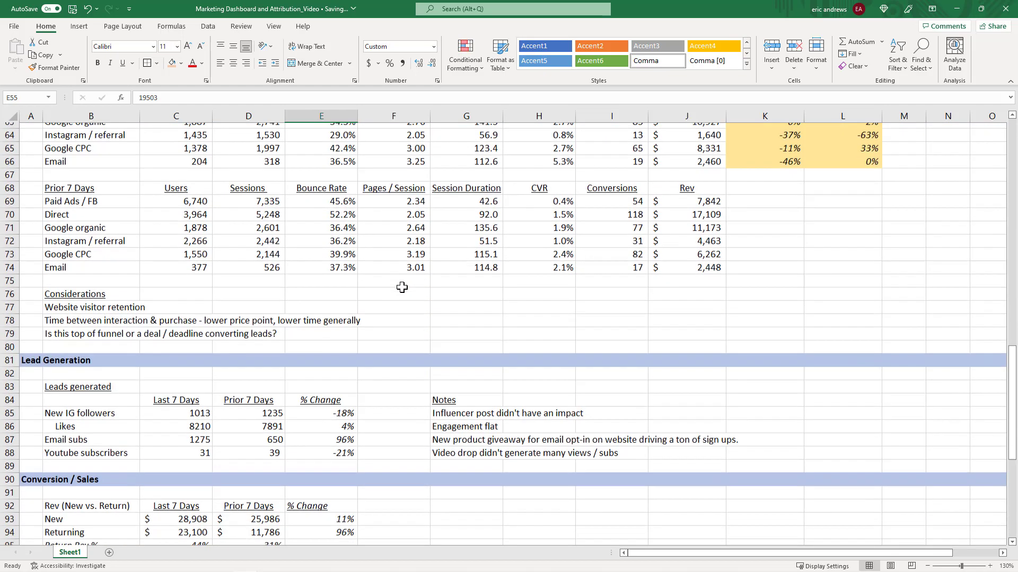
click(100, 395)
click(190, 394)
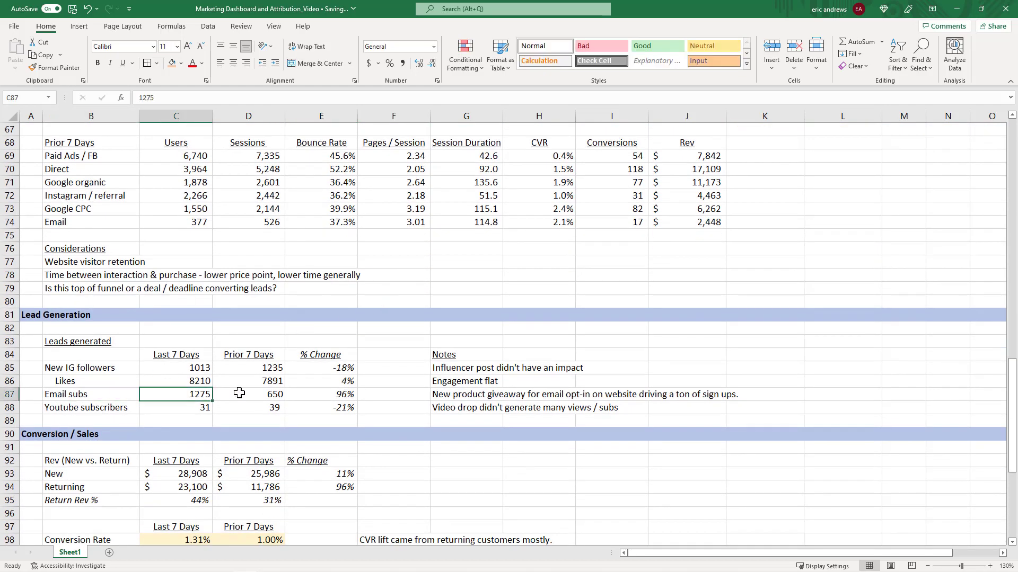
click(240, 394)
click(327, 394)
click(255, 393)
click(194, 395)
click(241, 395)
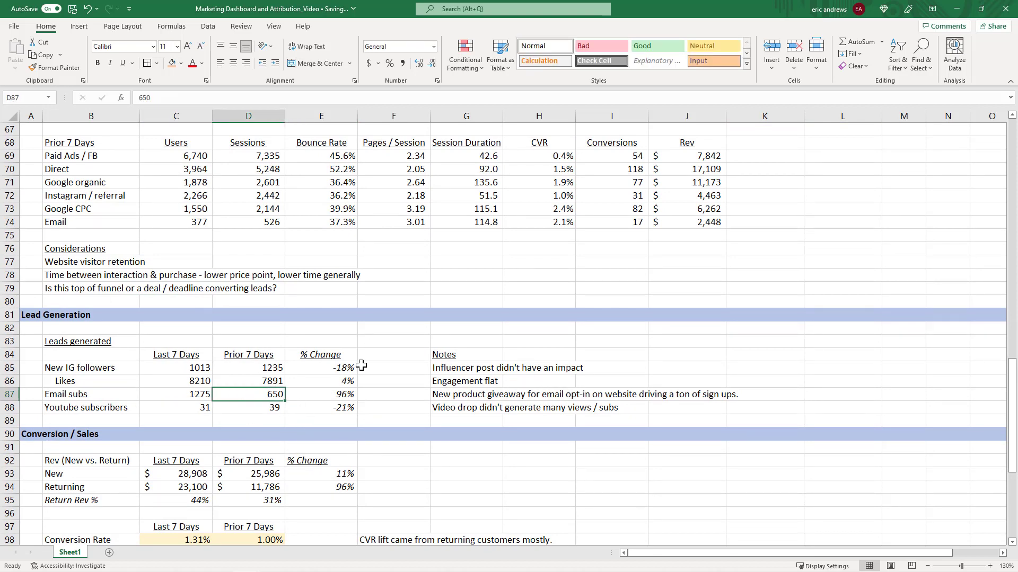
click(192, 396)
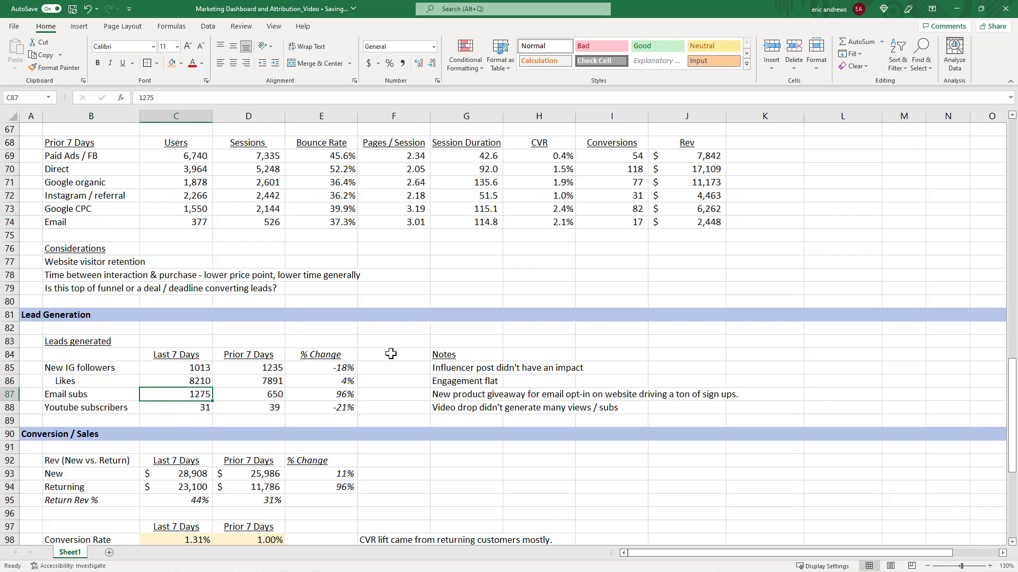
Compute the week-over-week increase in email subs in a spare cell beside Leads generated, then clear it.
click(390, 342)
text(=)
click(206, 395)
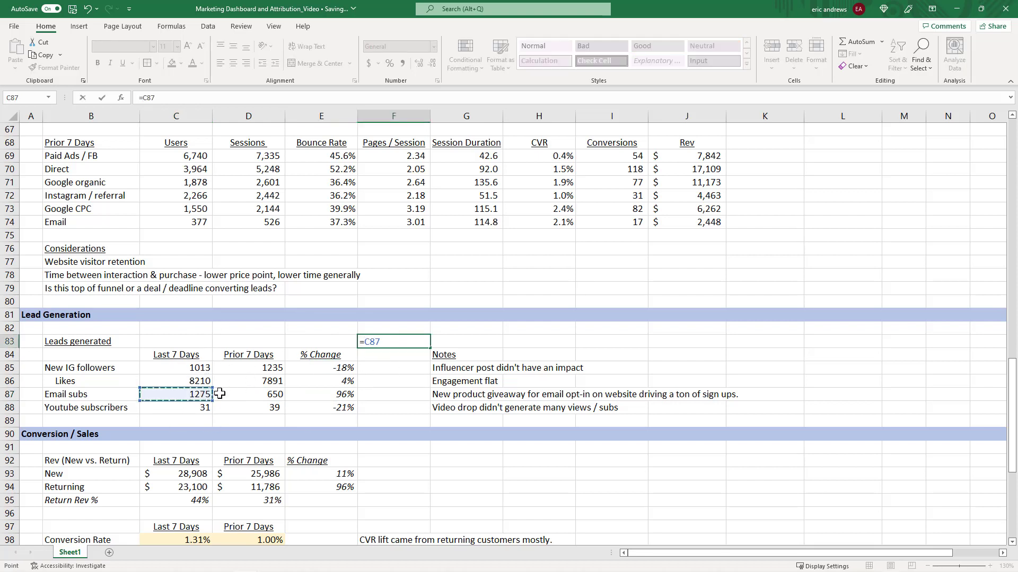
text(-)
click(226, 394)
key(Return)
key(Up)
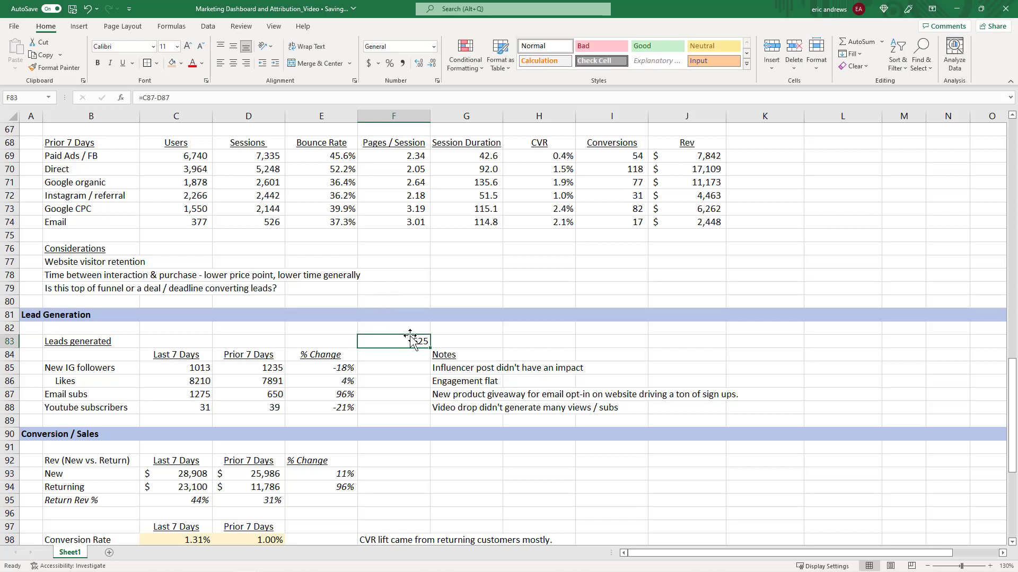
key(Delete)
click(340, 394)
click(258, 396)
click(323, 394)
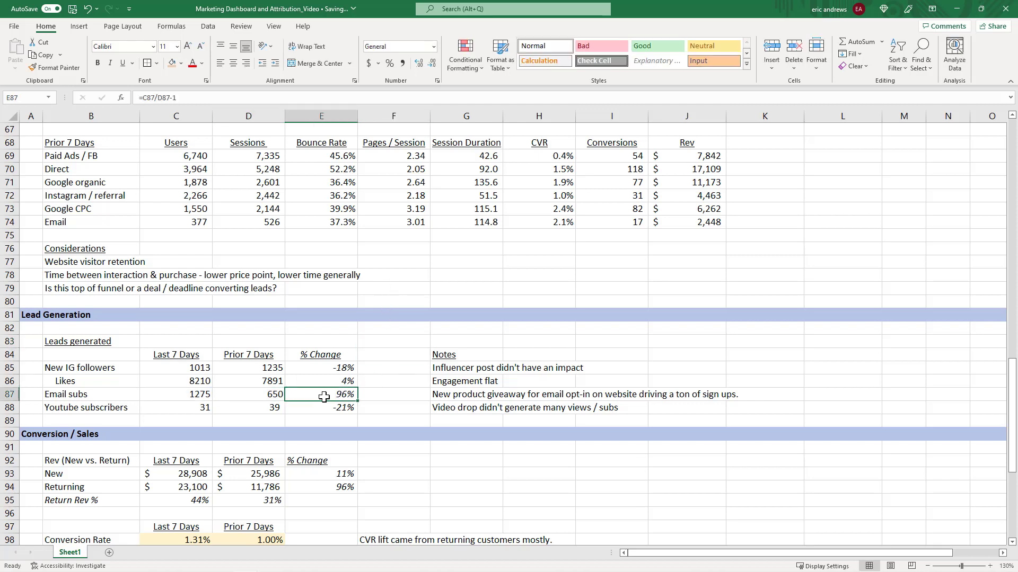
click(386, 337)
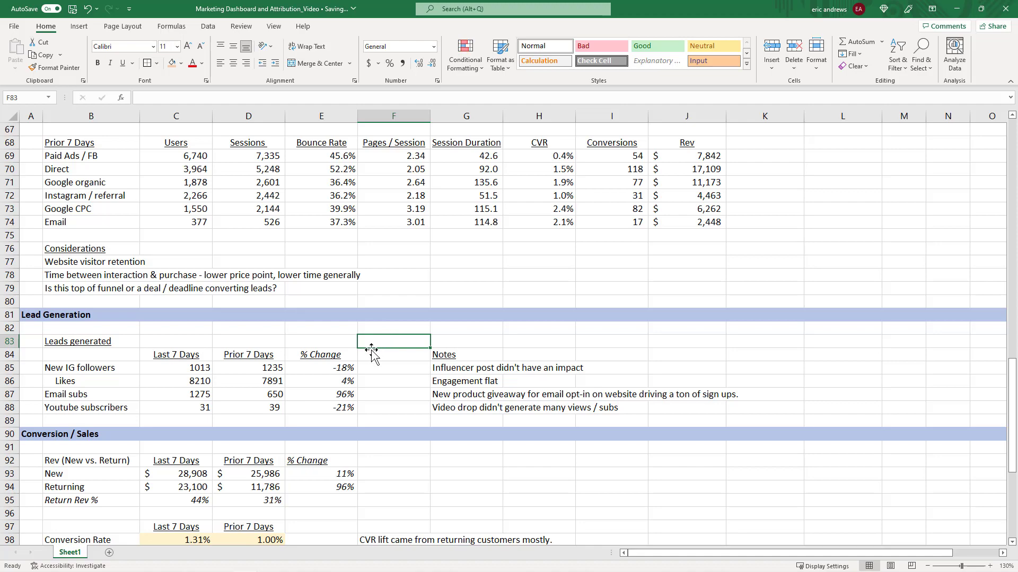
Divide 625 by last 7 days' users in a spare cell, format it as a percentage, then clear it.
scroll(395, 326, up, 7)
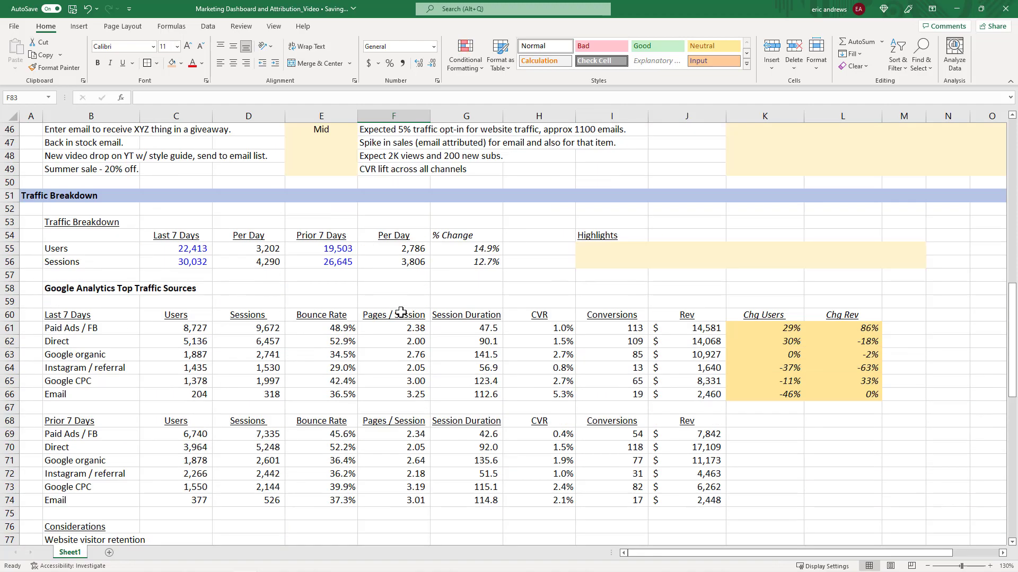
scroll(402, 313, up, 2)
click(336, 367)
text(=)
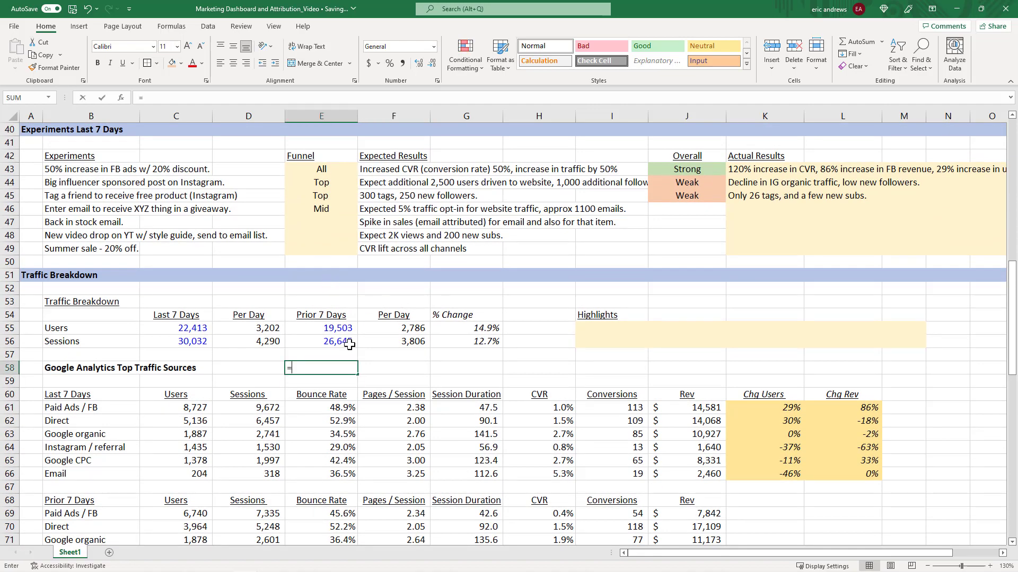
text(625/)
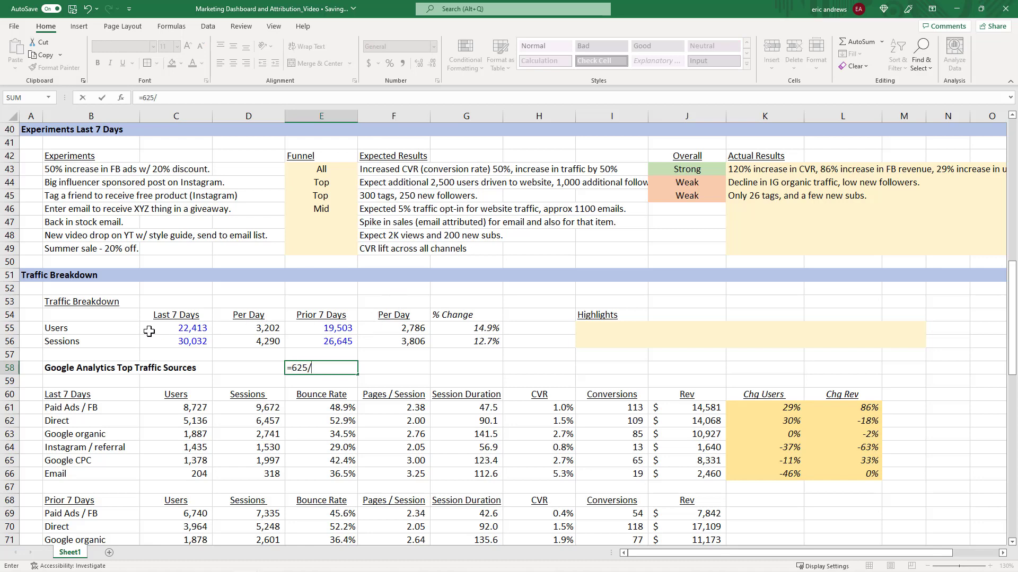
click(183, 329)
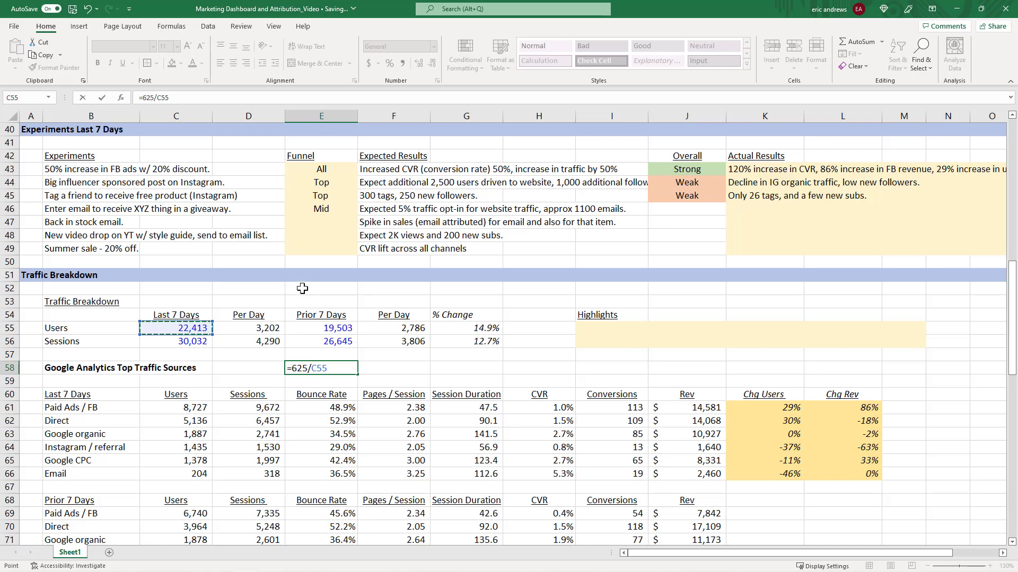
key(ctrl+Return)
click(389, 63)
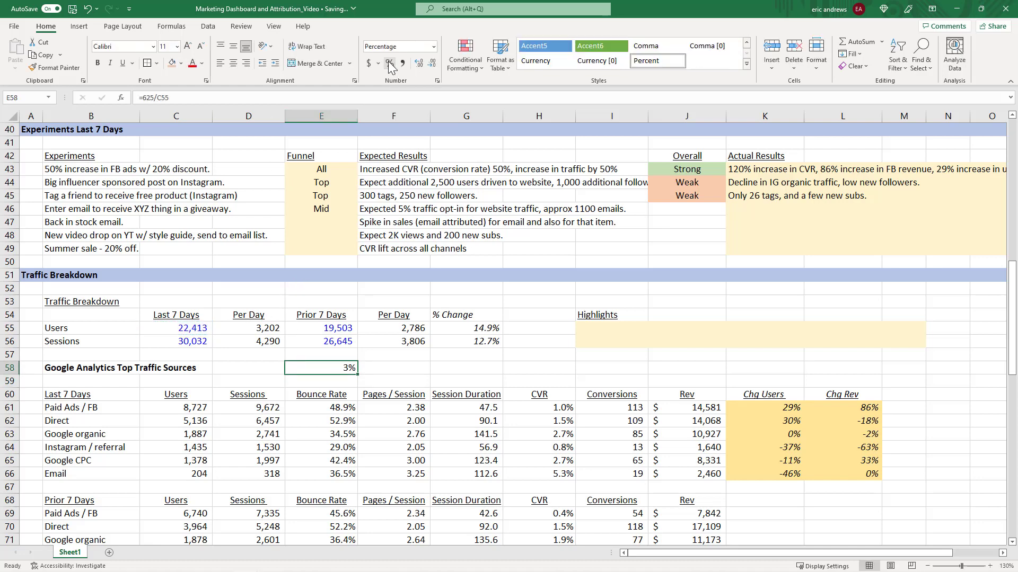
key(Delete)
Review the prior 7 days' users and sessions and the prior week's email subs figure.
click(336, 327)
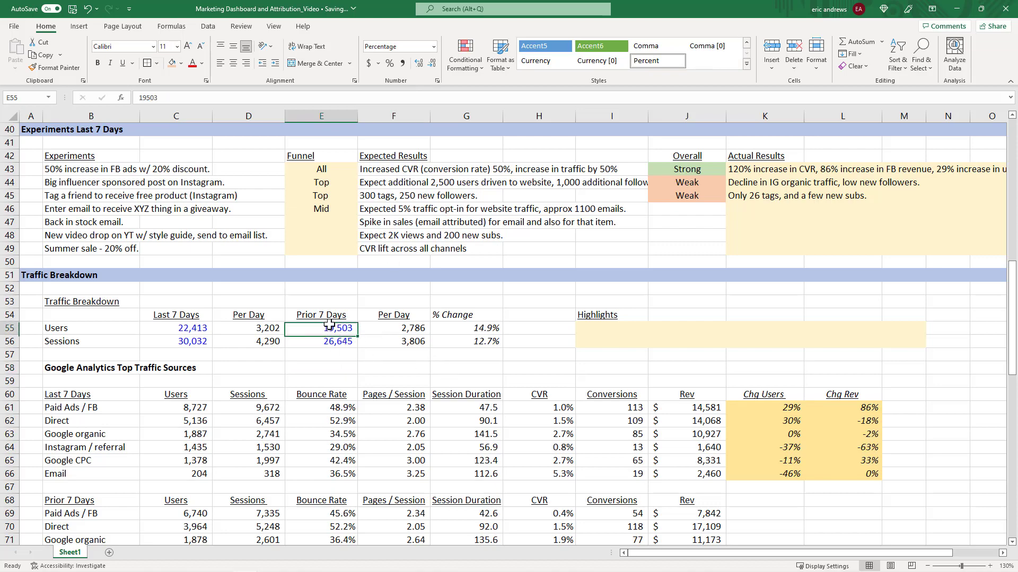
click(334, 343)
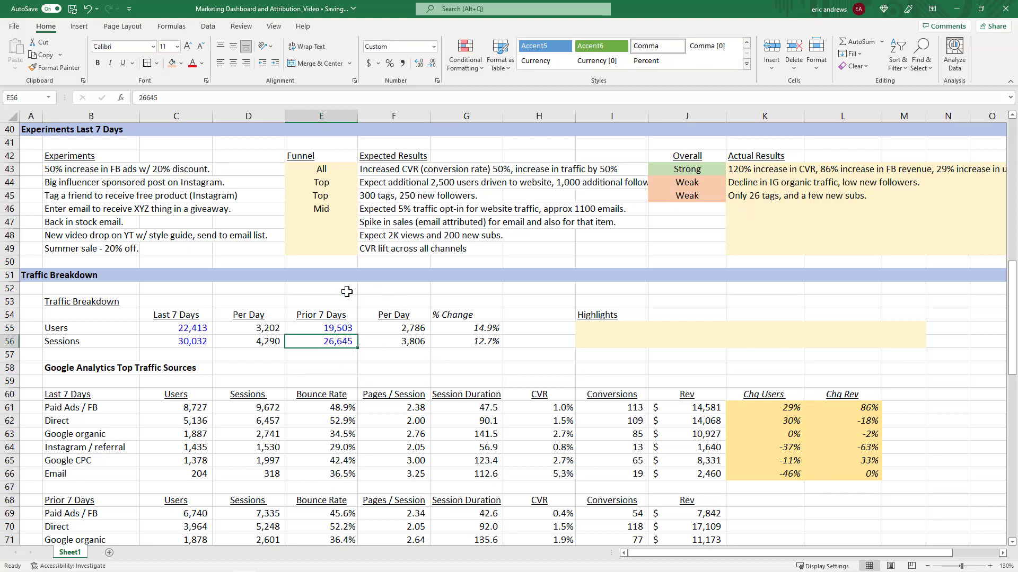
scroll(341, 304, down, 11)
scroll(307, 380, down, 5)
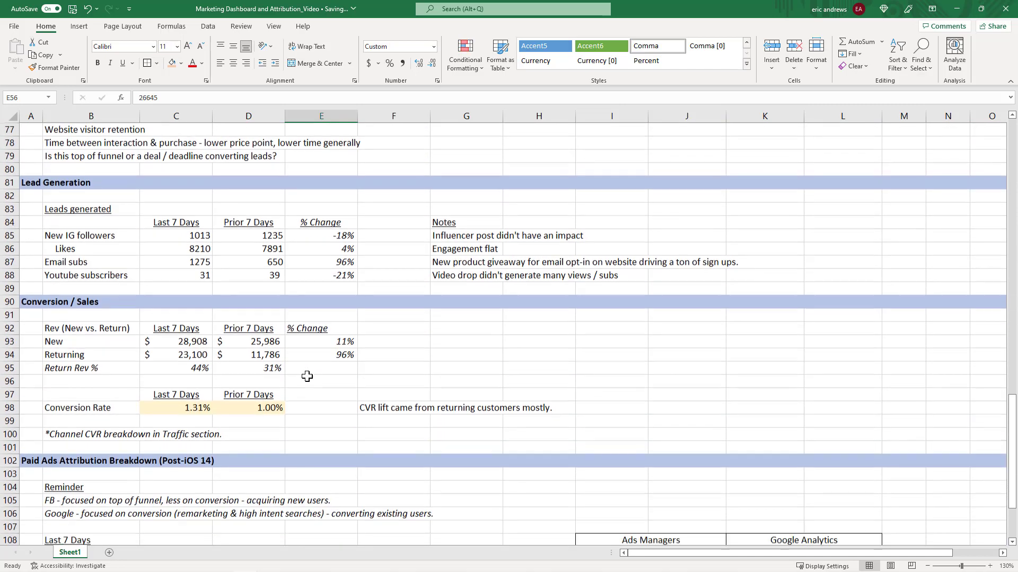
scroll(300, 374, up, 3)
scroll(300, 374, up, 3)
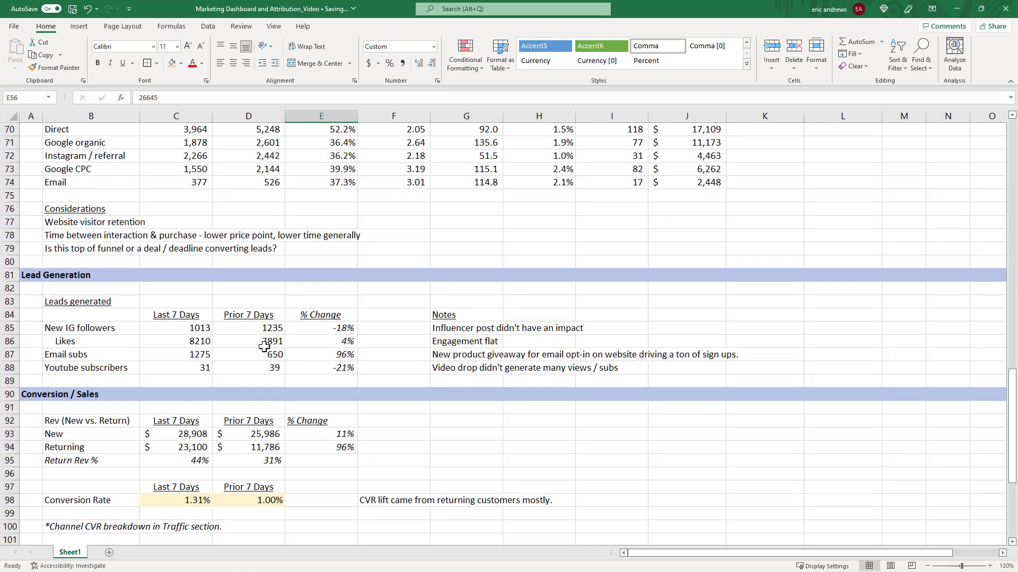
click(247, 355)
key(Left)
click(263, 355)
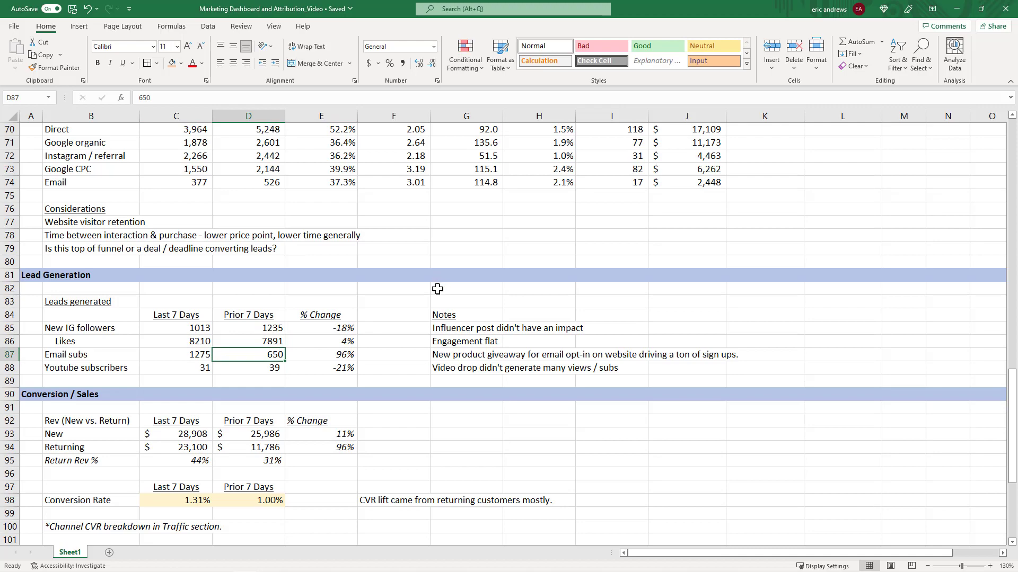
scroll(427, 292, up, 5)
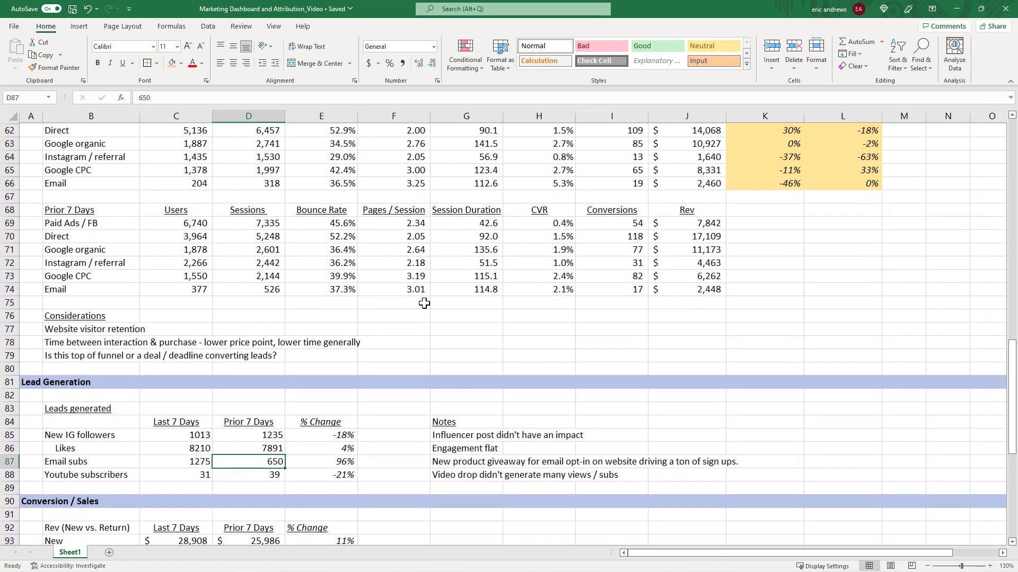
scroll(424, 303, up, 7)
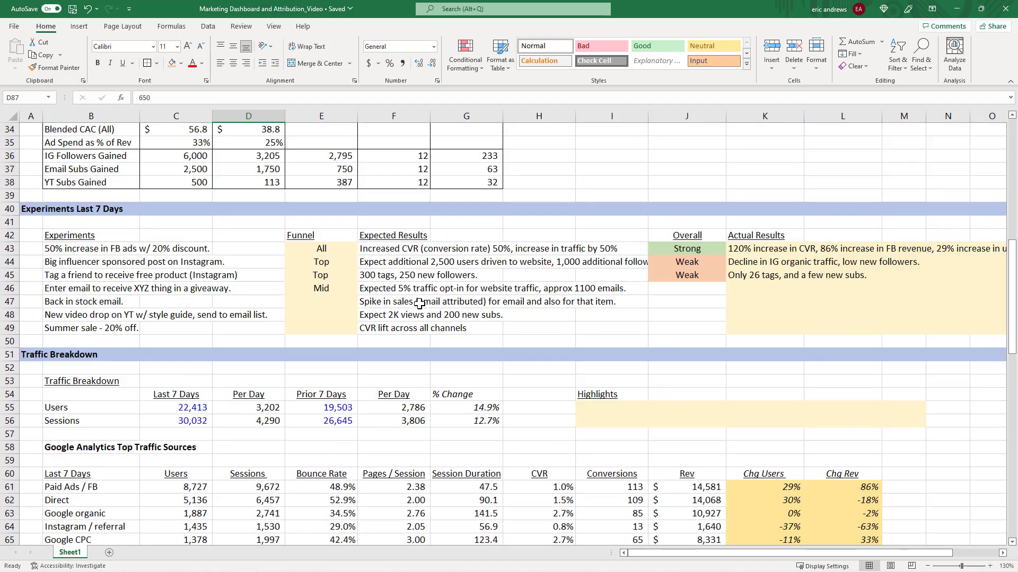
Enter the giveaway experiment's actual result: "3% email opt in, 625 new emails (incremental).".
click(723, 289)
click(741, 289)
click(391, 291)
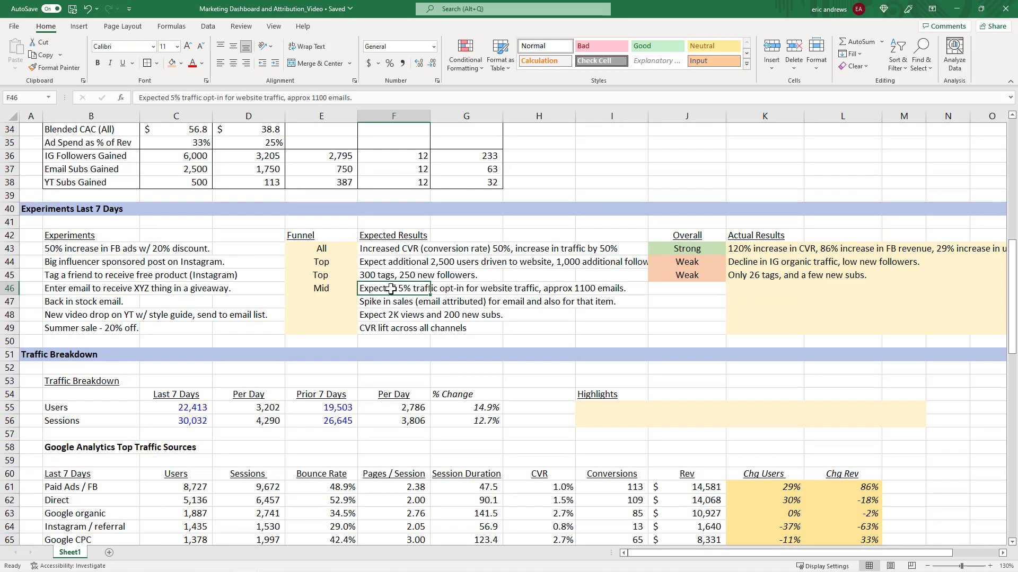
click(742, 289)
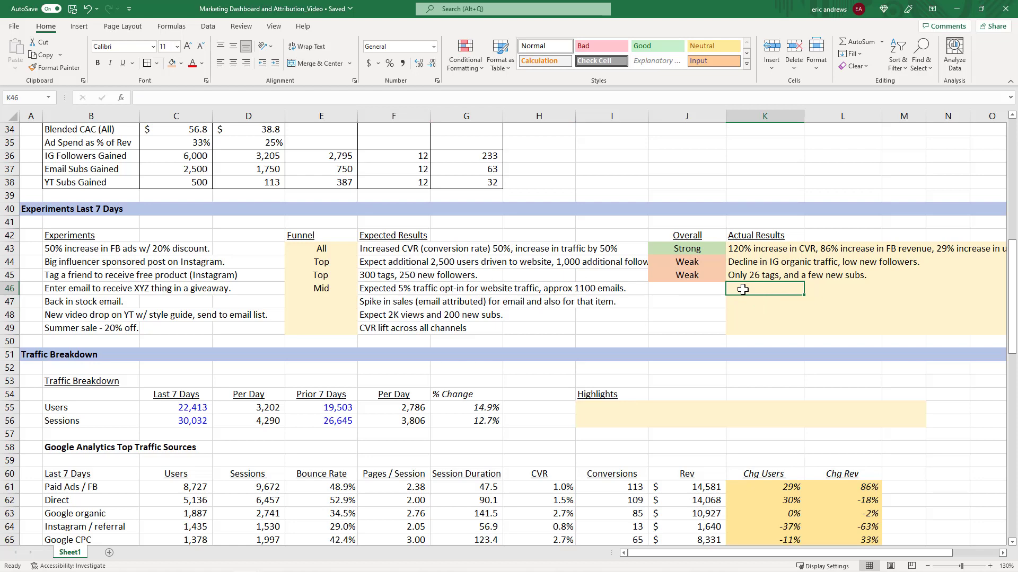
text(3% em)
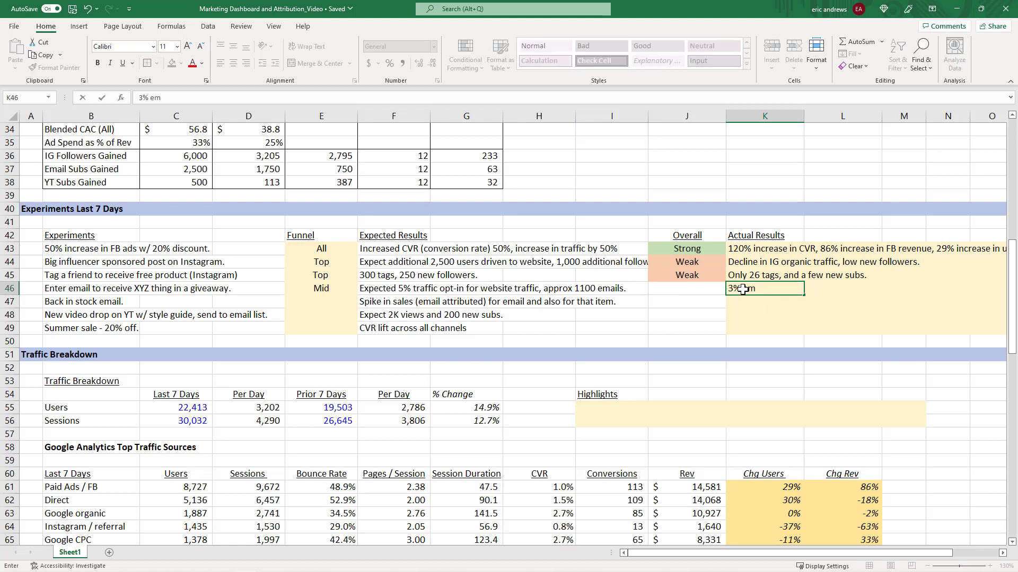
text(ail opt in, 625 new emails ()
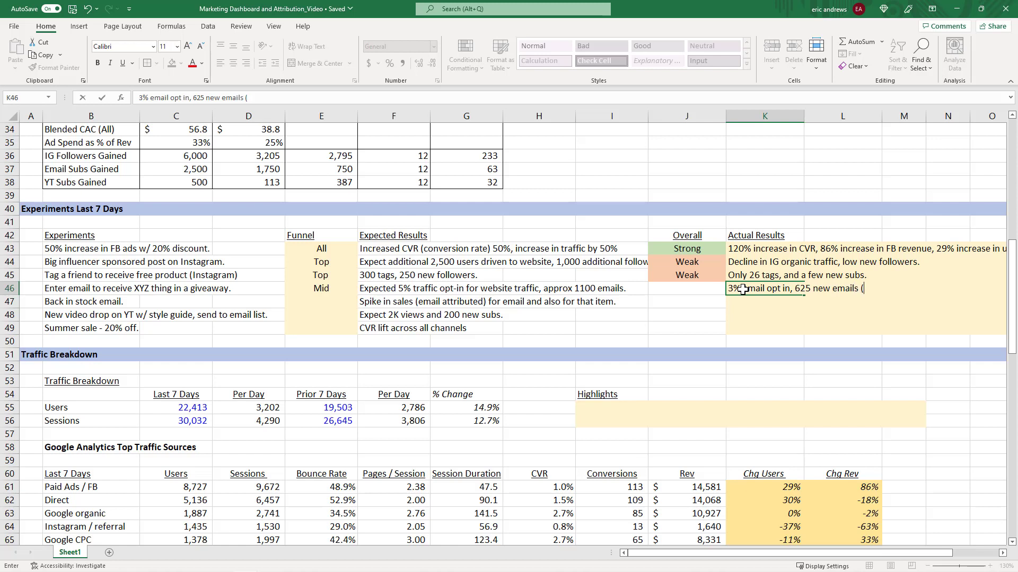
text(incremental),)
key(Return)
key(Up)
key(alt+Tab)
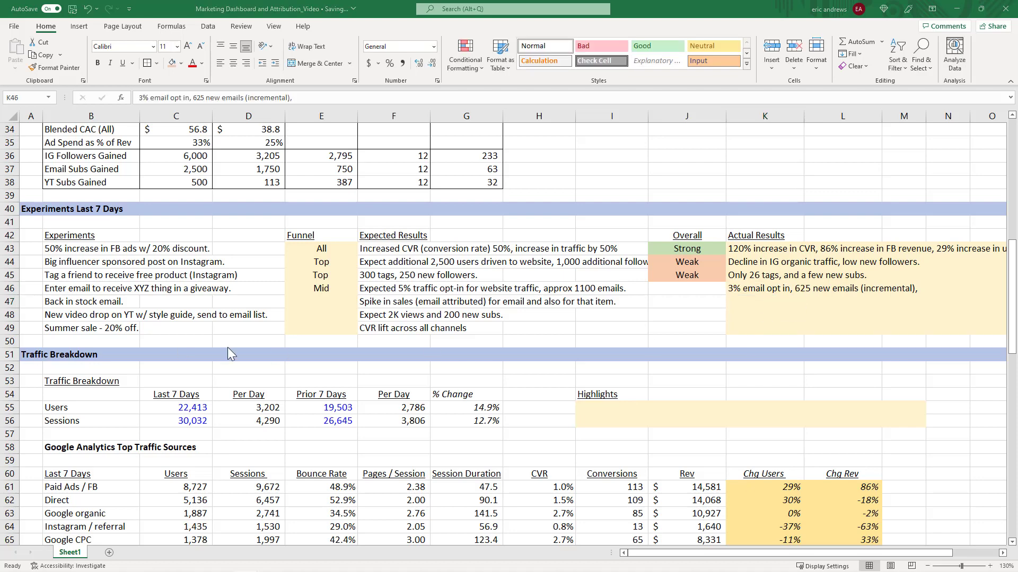
Append "Potential future revenue $30 * 625 = $18.75K." to the giveaway experiment's actual result.
click(759, 290)
click(321, 102)
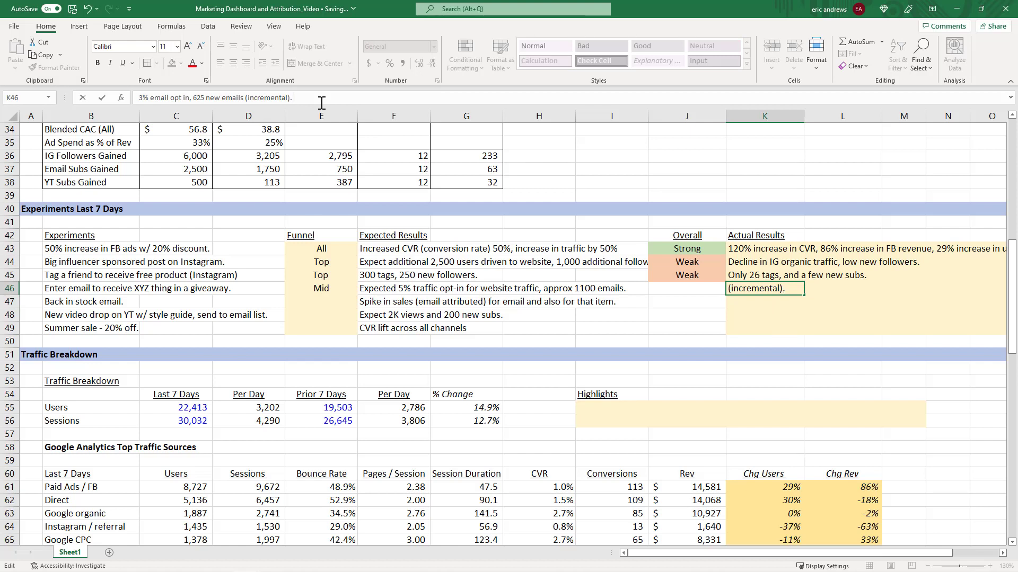
text(Potential future revenue $30)
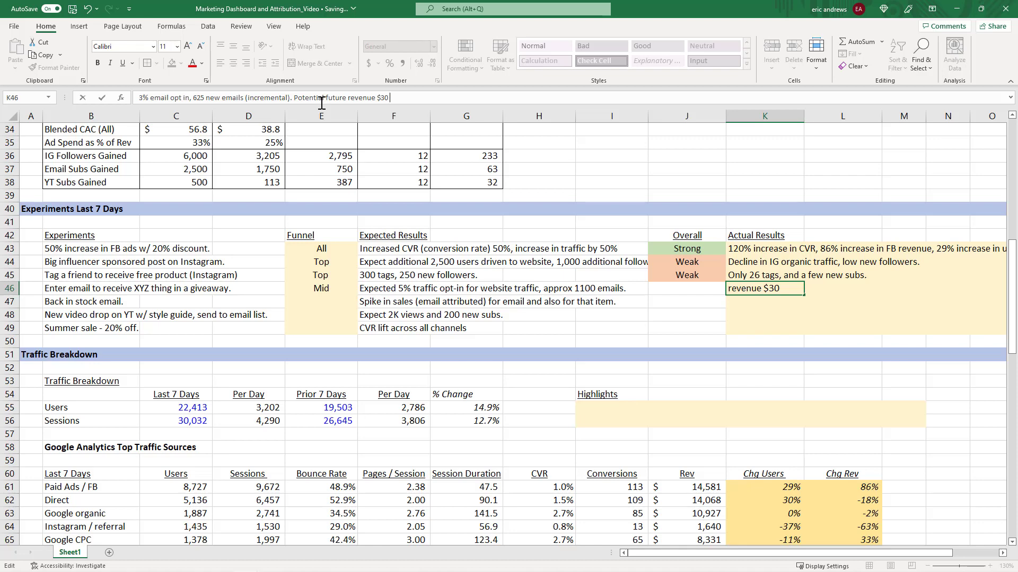
text(25)
text(750)
text( = $18.75K)
key(Return)
key(Up)
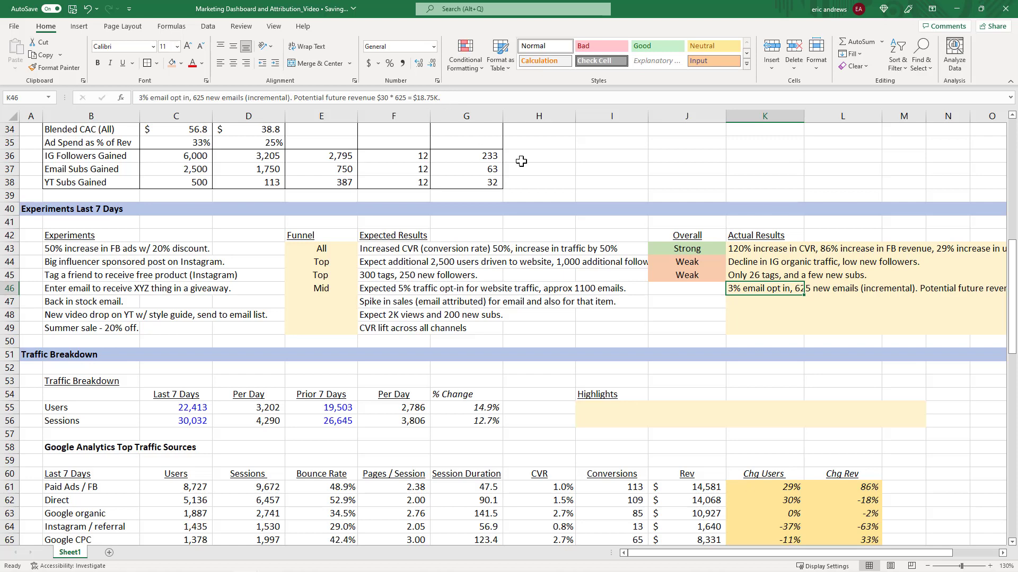
Rate the giveaway experiment's overall result as Moderate, reusing the Weak rating's formatting, and give it a light gold fill.
key(Right)
key(Right)
key(Right)
scroll(591, 239, right, 2)
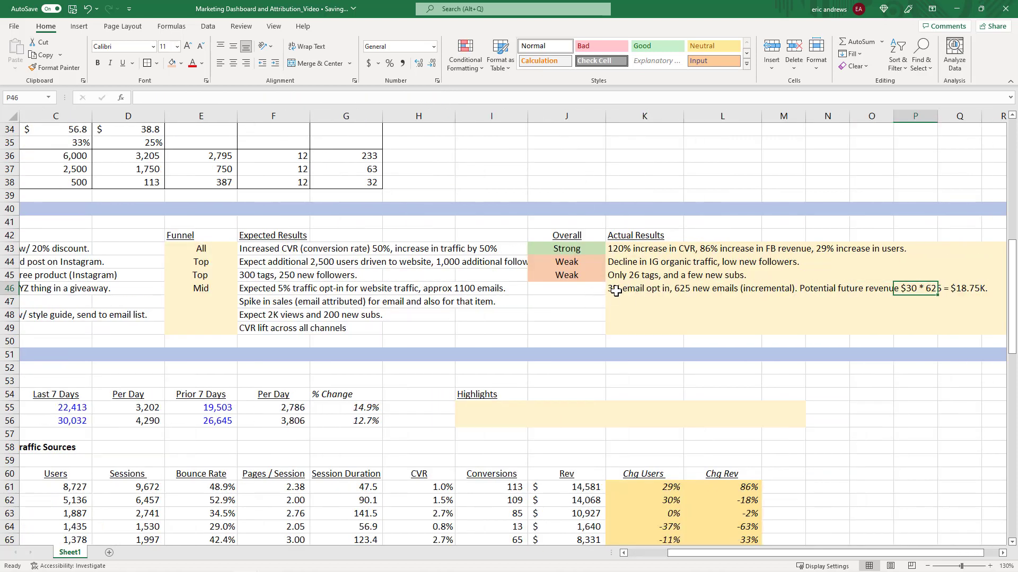
click(619, 291)
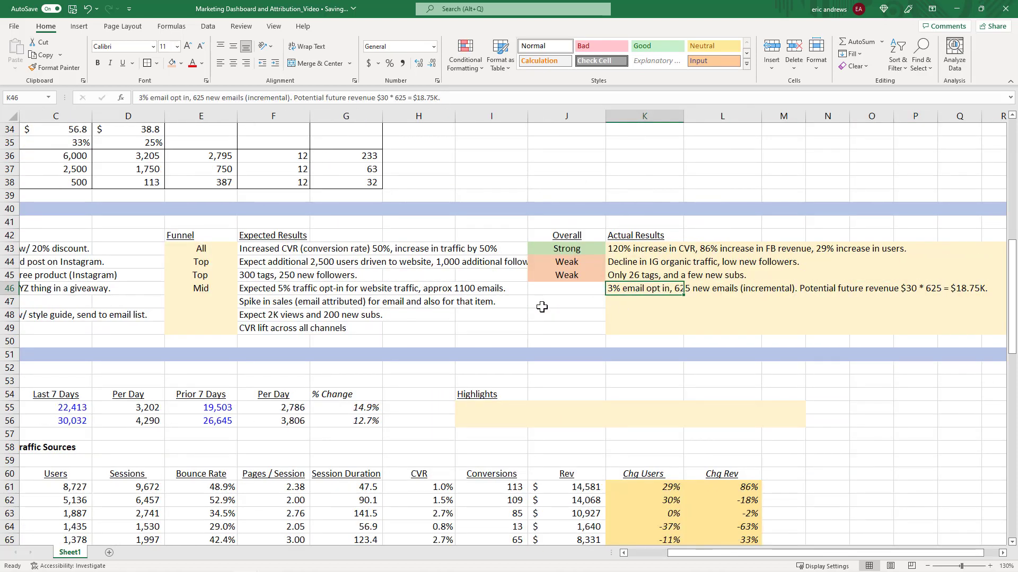
key(Left)
key(Left)
key(Right)
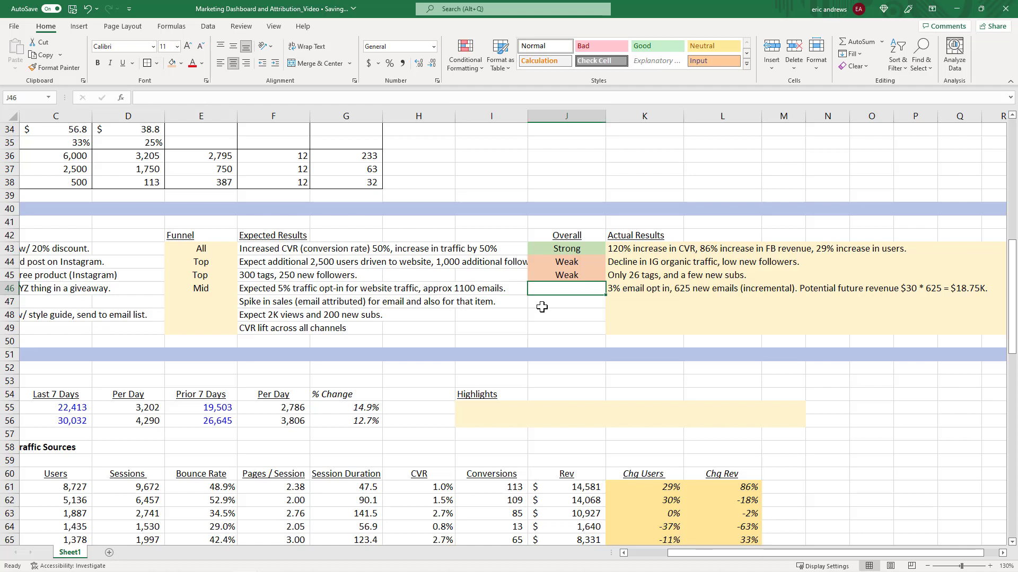
click(564, 252)
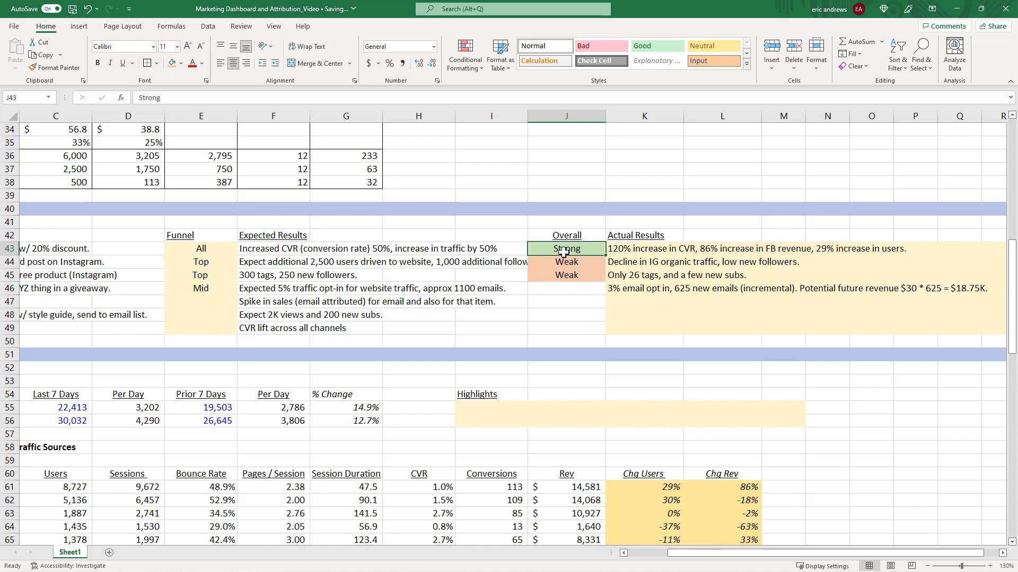
key(Down)
key(Down)
key(ctrl+c)
key(Down)
key(ctrl+v)
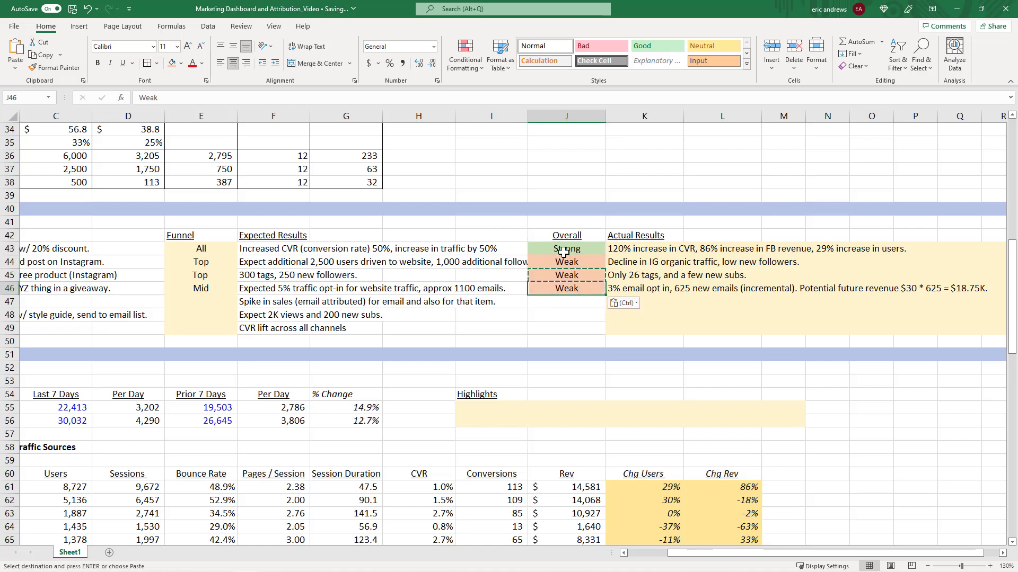
text(Moderate)
key(ctrl+Return)
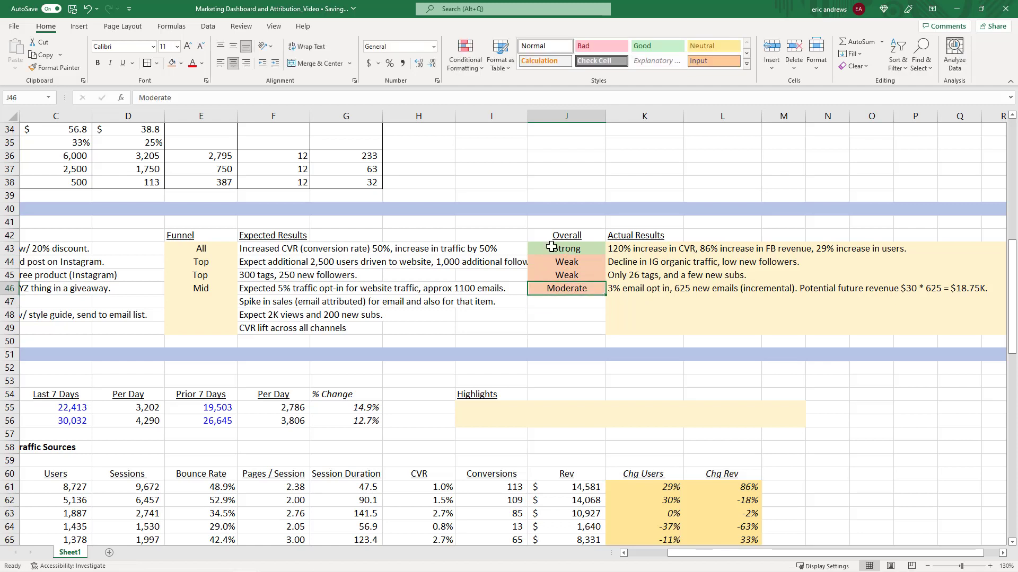
click(181, 64)
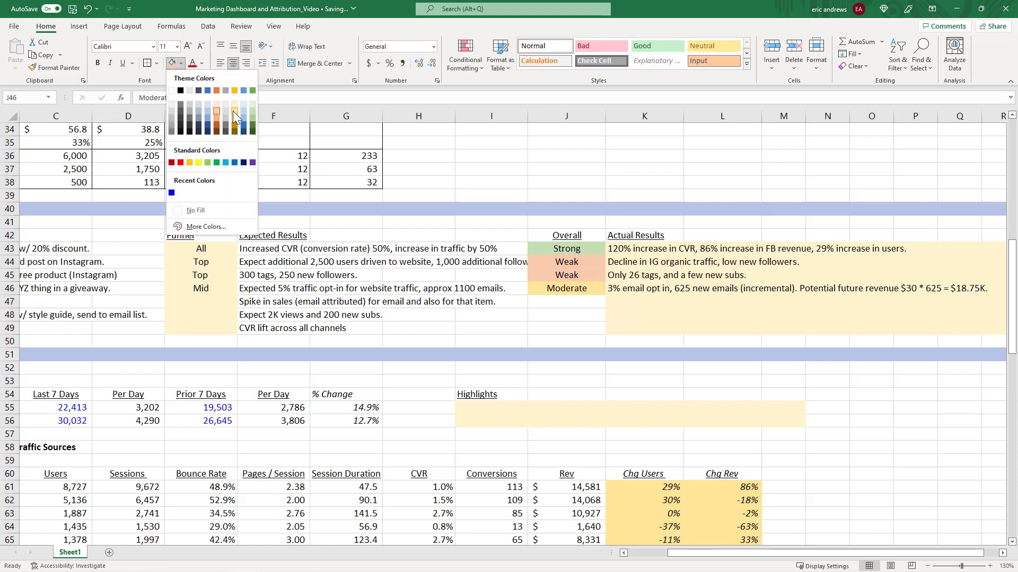
click(235, 117)
click(495, 287)
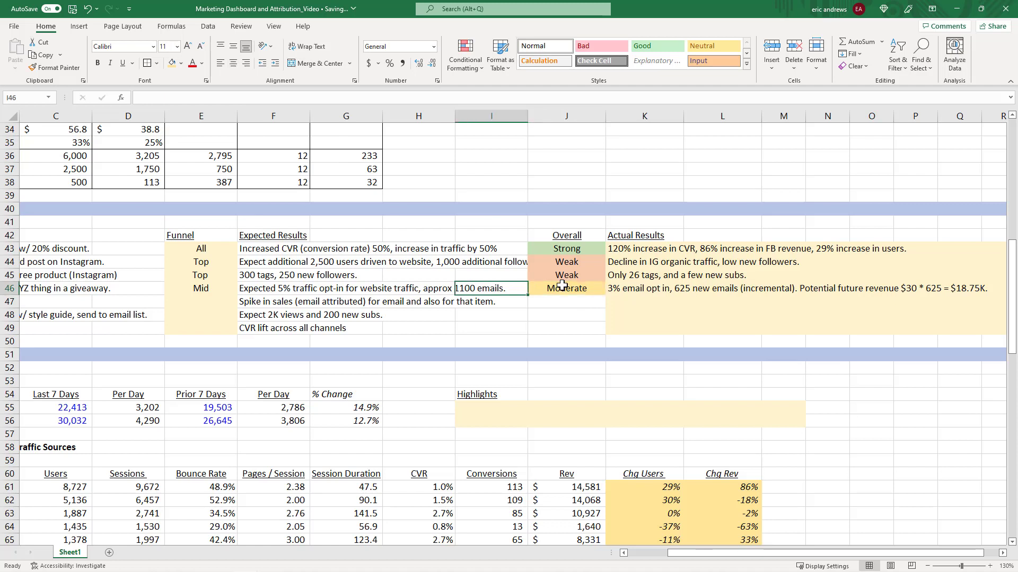
click(563, 288)
key(Left)
key(Left)
key(Left)
key(Left)
key(Left)
key(Left)
key(Left)
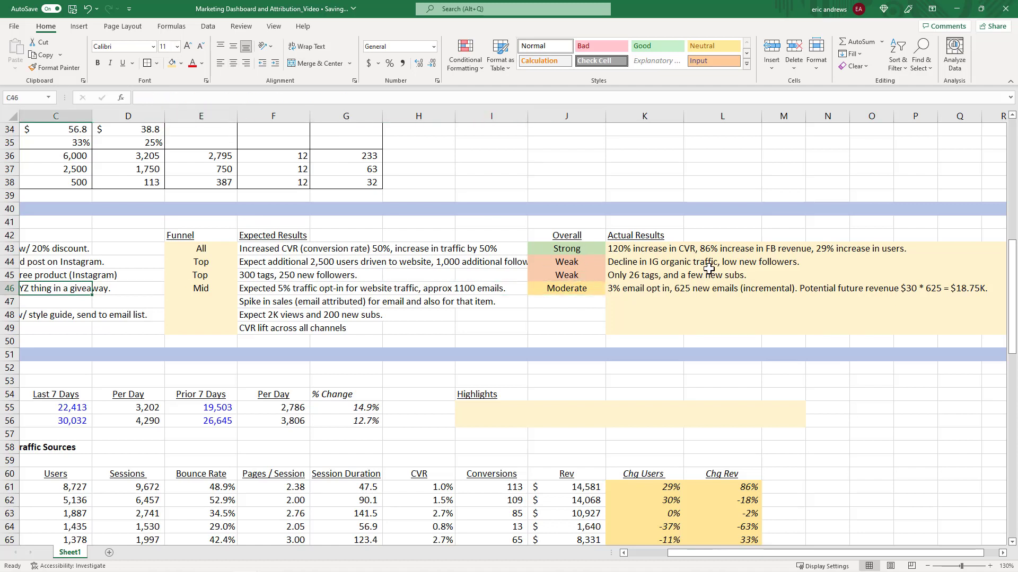
click(561, 288)
click(651, 288)
click(594, 289)
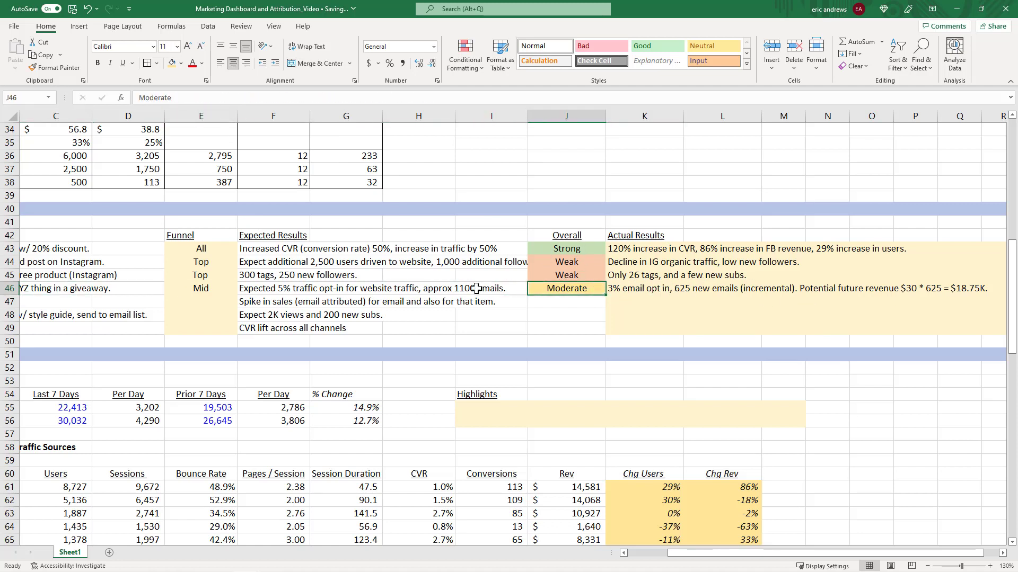
key(Left)
key(Left)
key(Left)
key(Left)
key(Left)
key(Left)
key(Left)
key(Left)
key(Left)
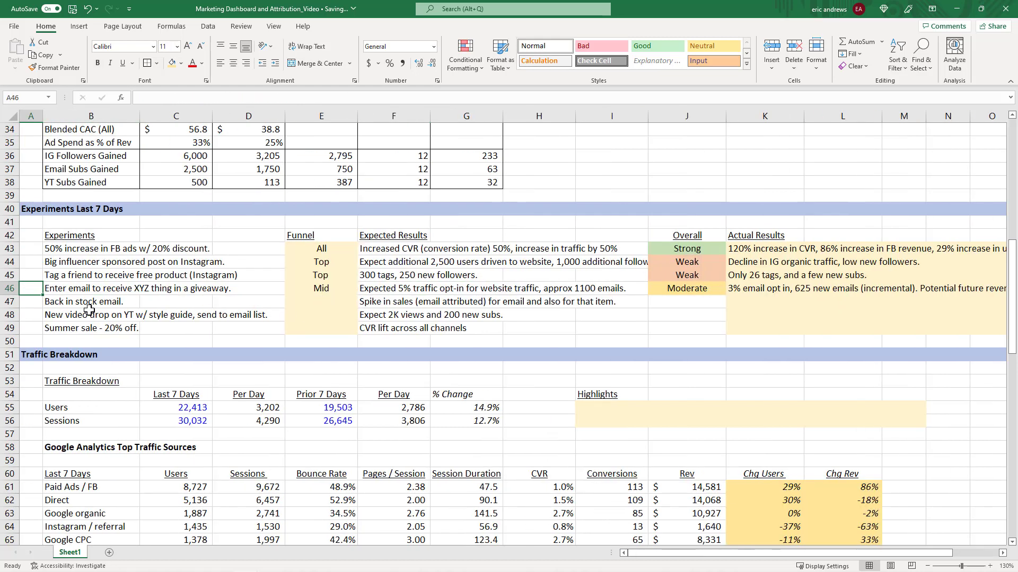
Set the funnel stage of the back-in-stock email experiment to Bottom.
click(89, 306)
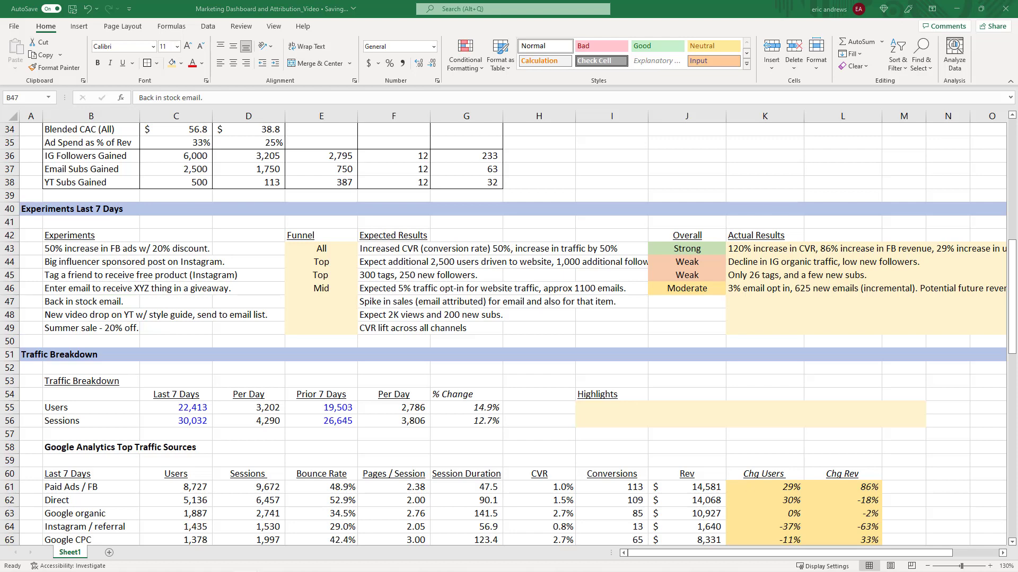
click(328, 304)
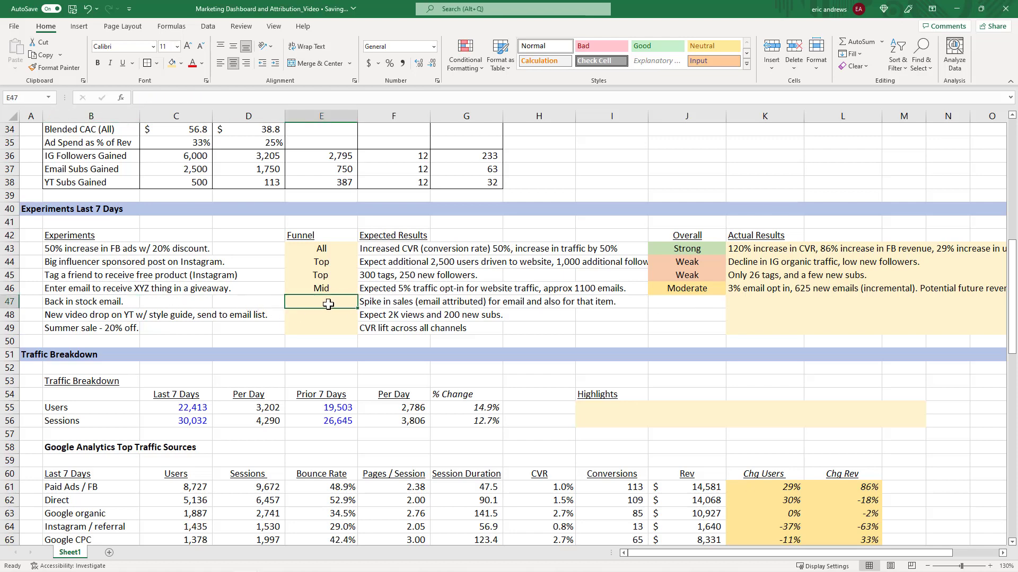
text(Bo)
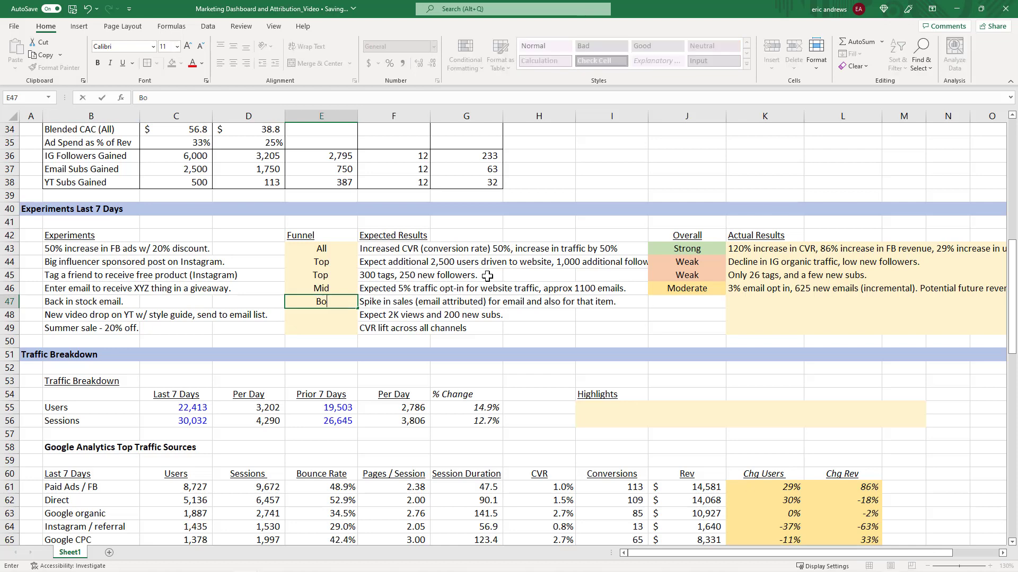
text(ttom)
key(Return)
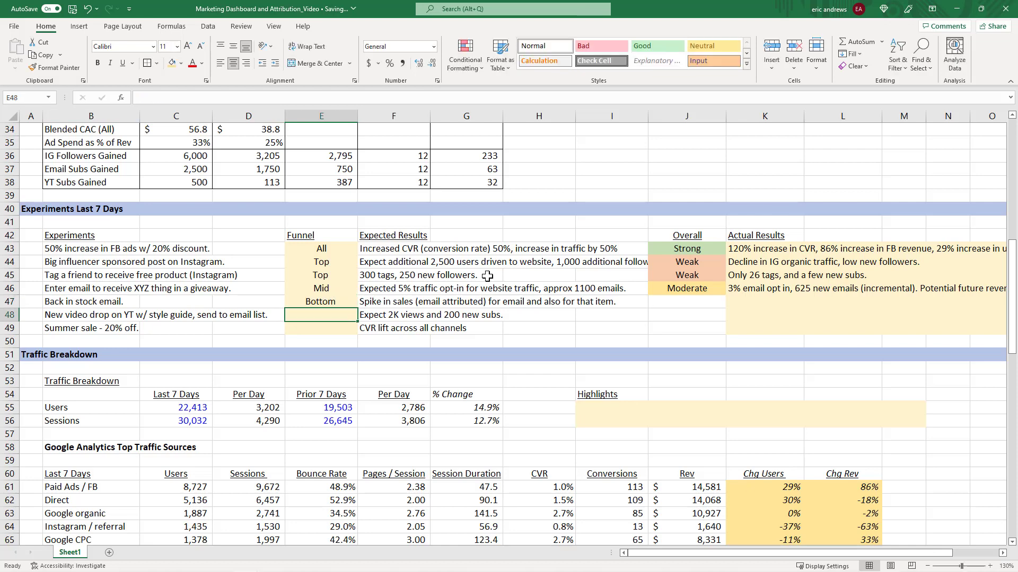
Enter the back-in-stock experiment's actual result: "49 sales for that 1 item in 24 hours. Strong repeat buyers.".
key(Up)
key(Right)
key(Right)
key(Right)
key(Right)
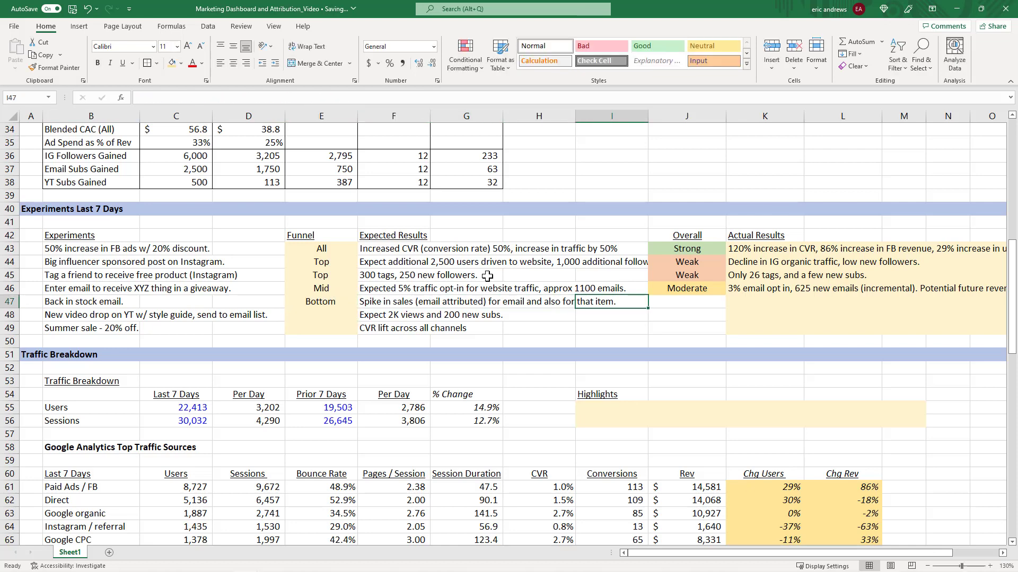
key(Right)
key(Right)
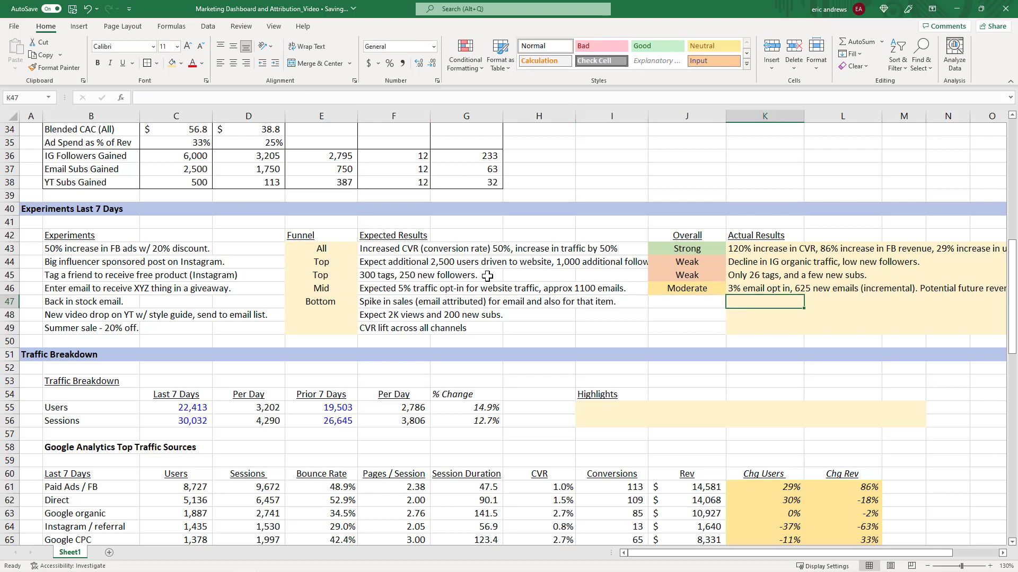
text(49 sales )
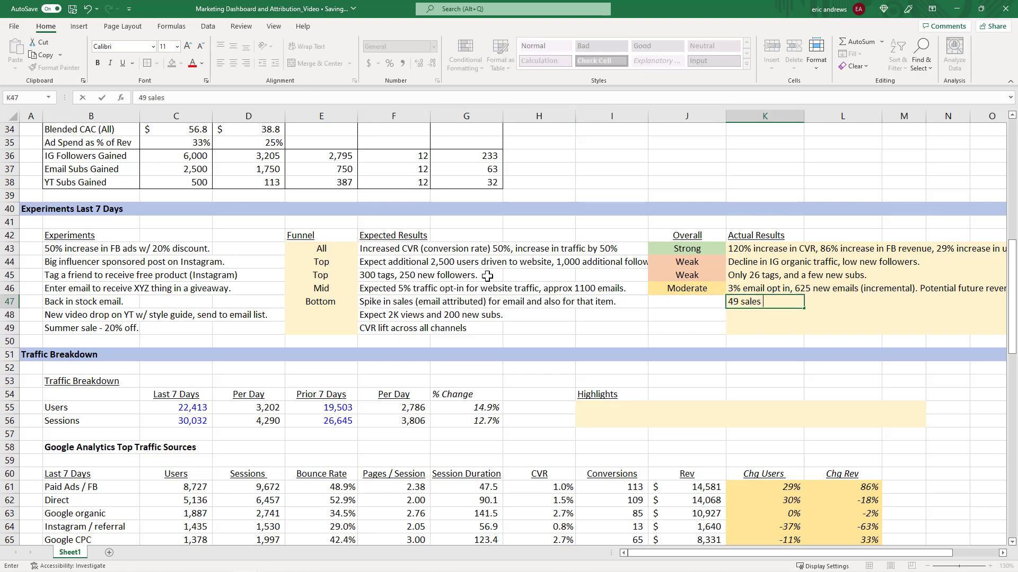
text(for that 1 item in 24 hours.)
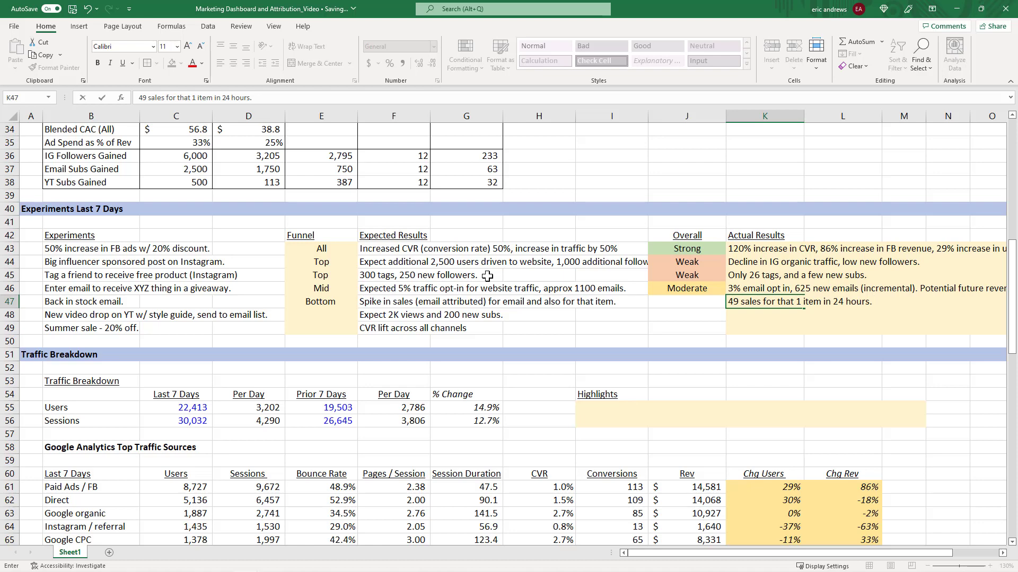
text(Strong repear)
text(t)
key(BackSpace)
text(peart)
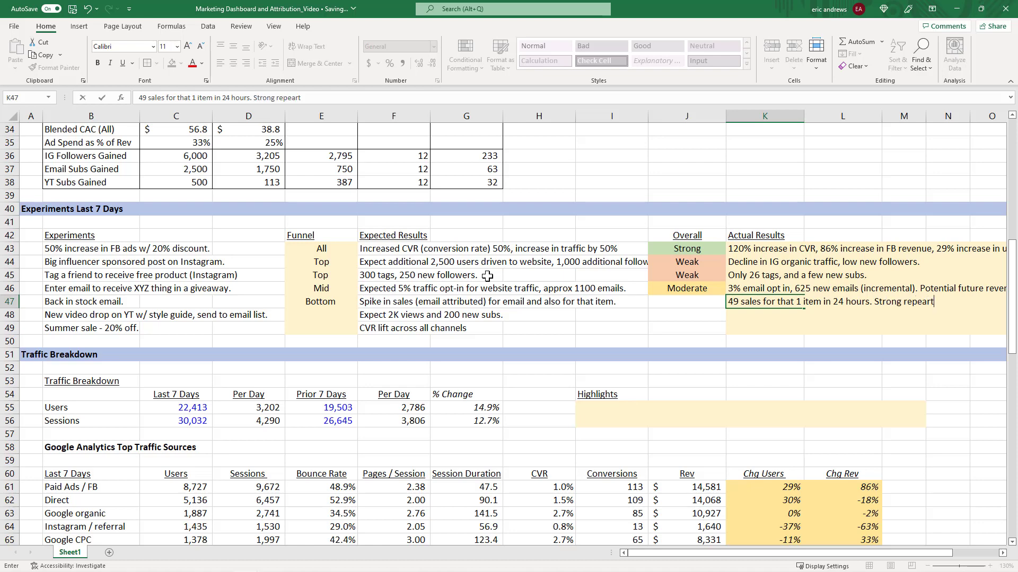
key(BackSpace)
key(BackSpace)
text(t buyers.)
key(ctrl+Return)
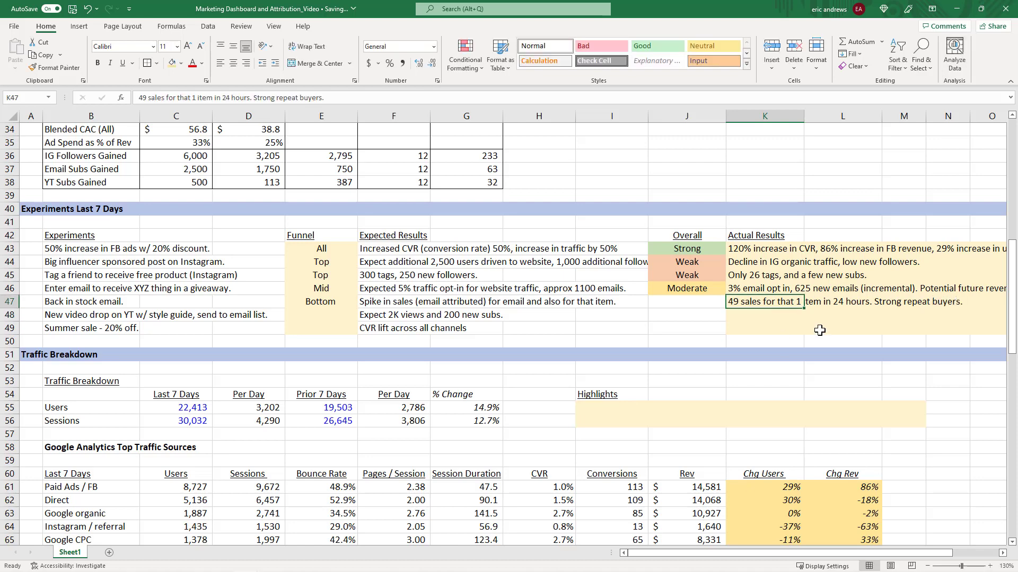
Rate the back-in-stock email experiment Strong by copying the existing Strong rating cell.
click(686, 299)
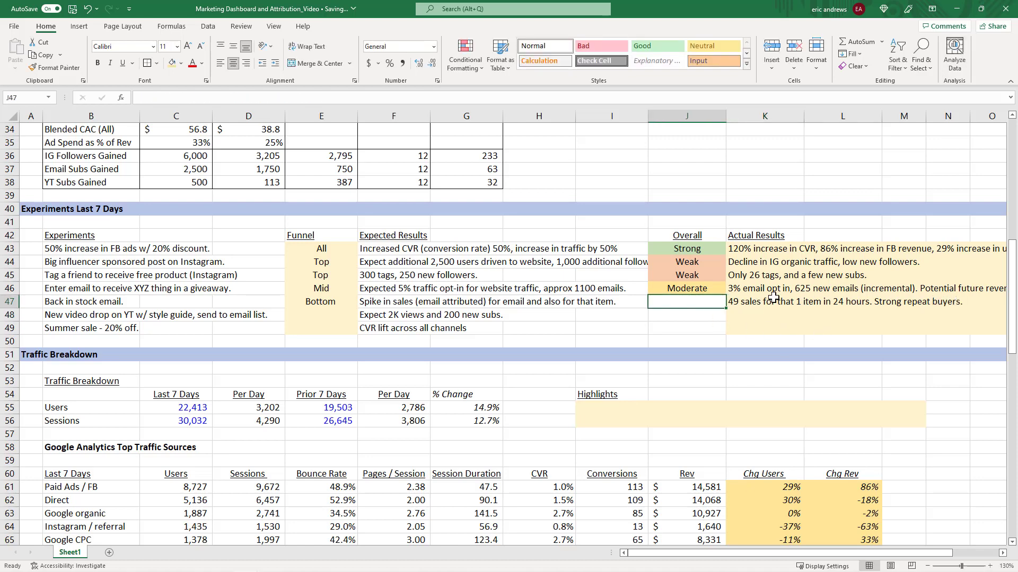
click(685, 248)
key(ctrl+c)
key(Down)
key(Down)
key(Down)
key(Down)
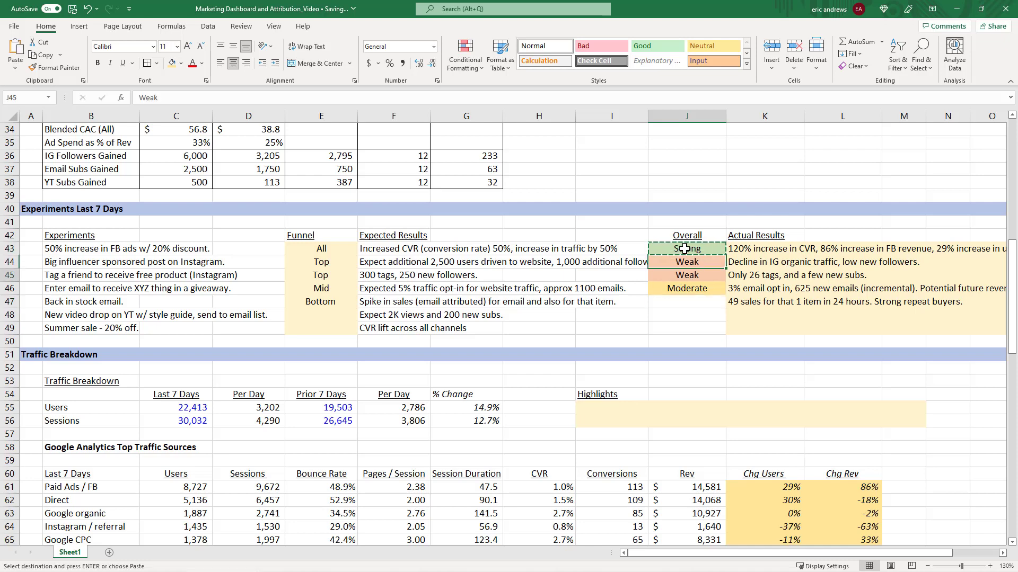
key(ctrl+v)
key(Escape)
key(Left)
key(Left)
key(Left)
key(Left)
key(Left)
key(Left)
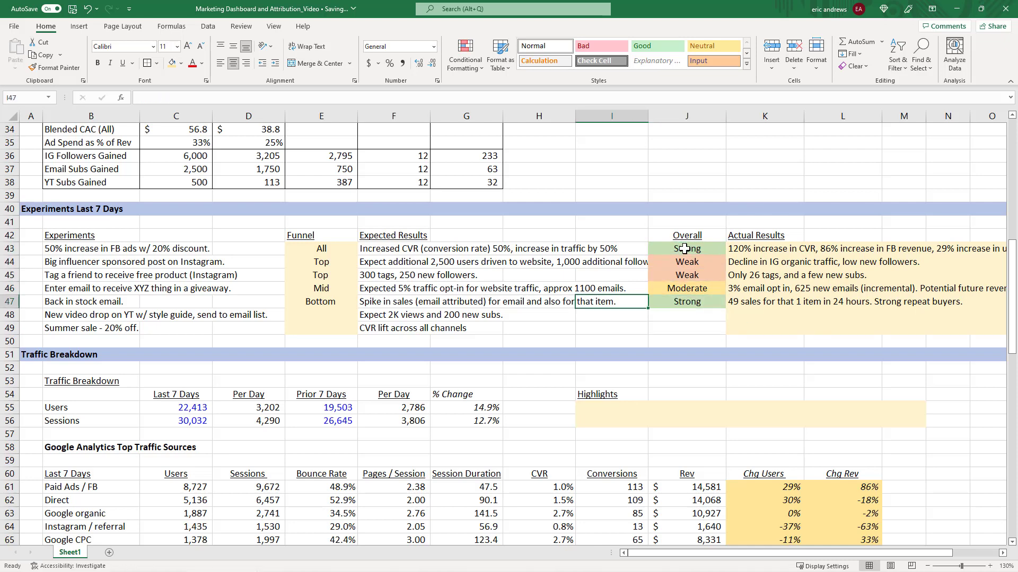
click(678, 304)
key(Left)
key(Left)
key(Left)
key(Left)
key(Left)
key(Left)
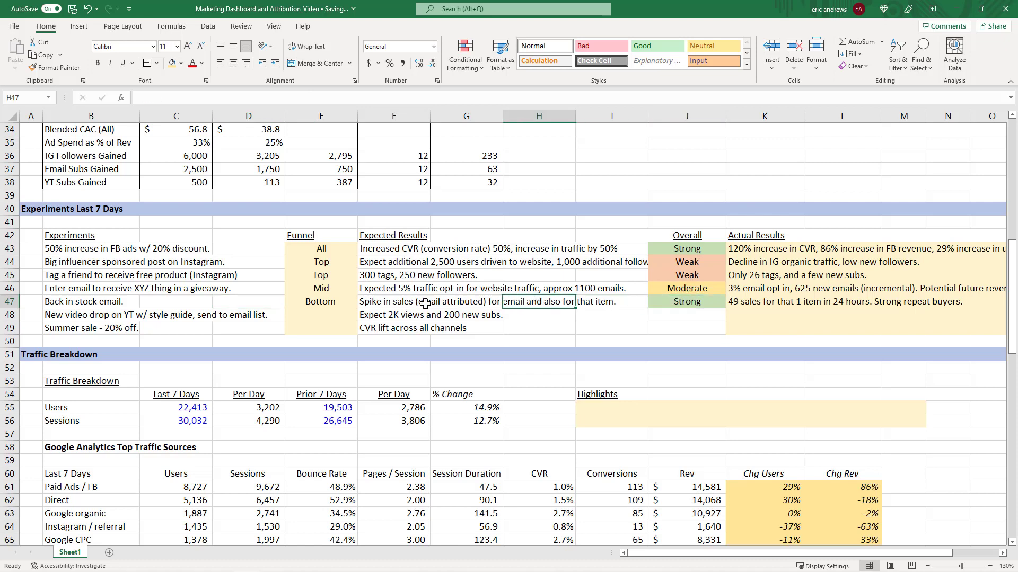
Move to the YT video drop experiment row in the experiments list.
click(83, 304)
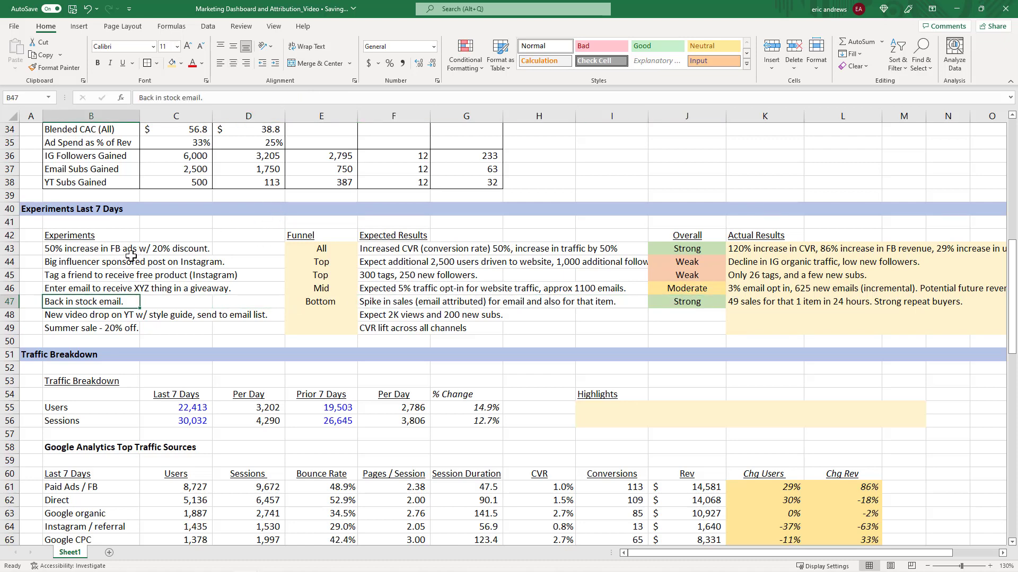
scroll(133, 256, down, 1)
click(84, 275)
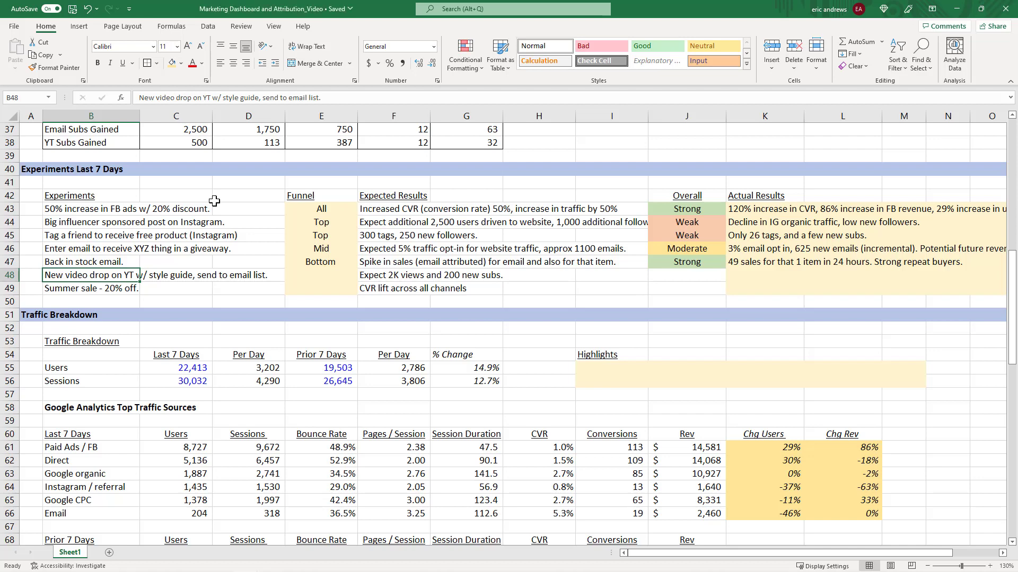
Set the funnel stage of the YT video drop experiment to Top / Mid.
key(Right)
key(Right)
key(Right)
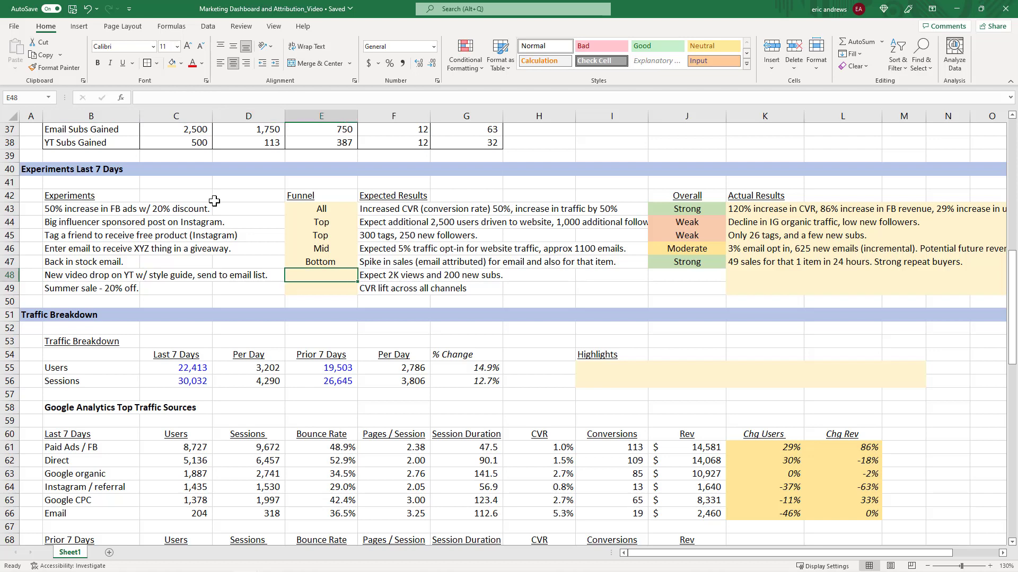
text(Top / Mid)
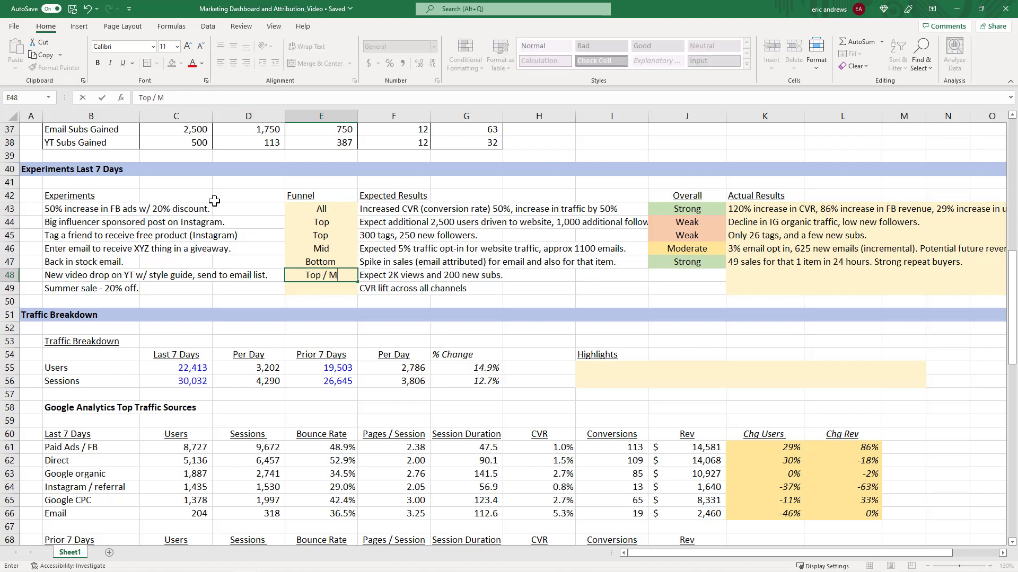
key(Return)
Enter the YT video drop experiment's actual result: "Only 31 new subsribers on YT.".
key(Up)
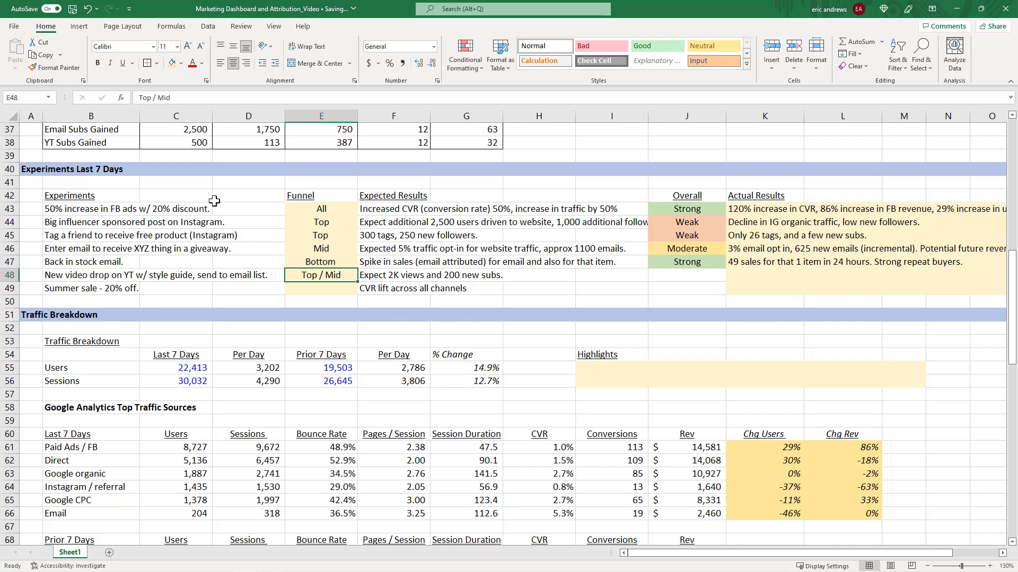
key(Right)
key(Right)
key(Right)
key(Right)
key(Right)
key(Right)
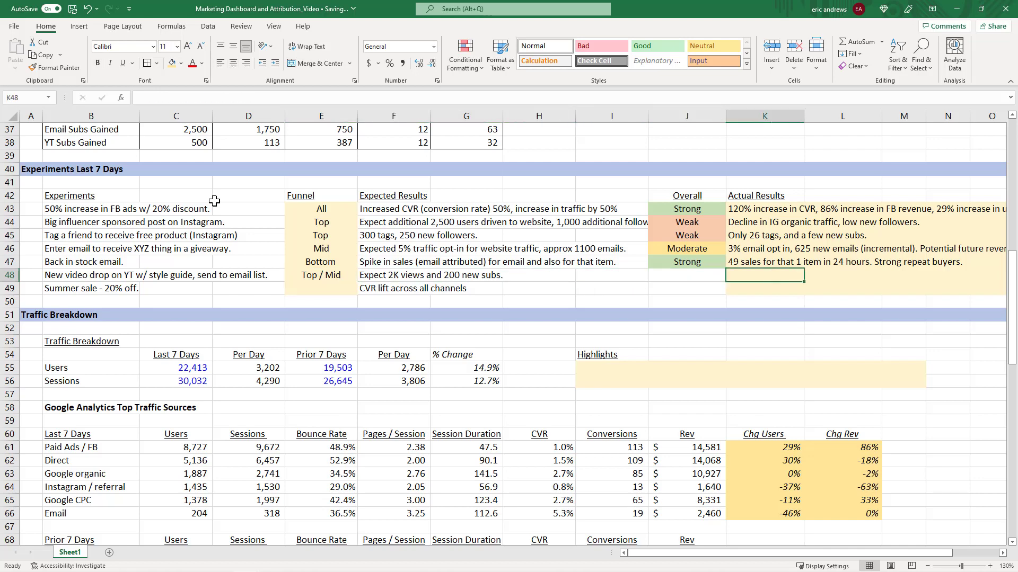
text(Only)
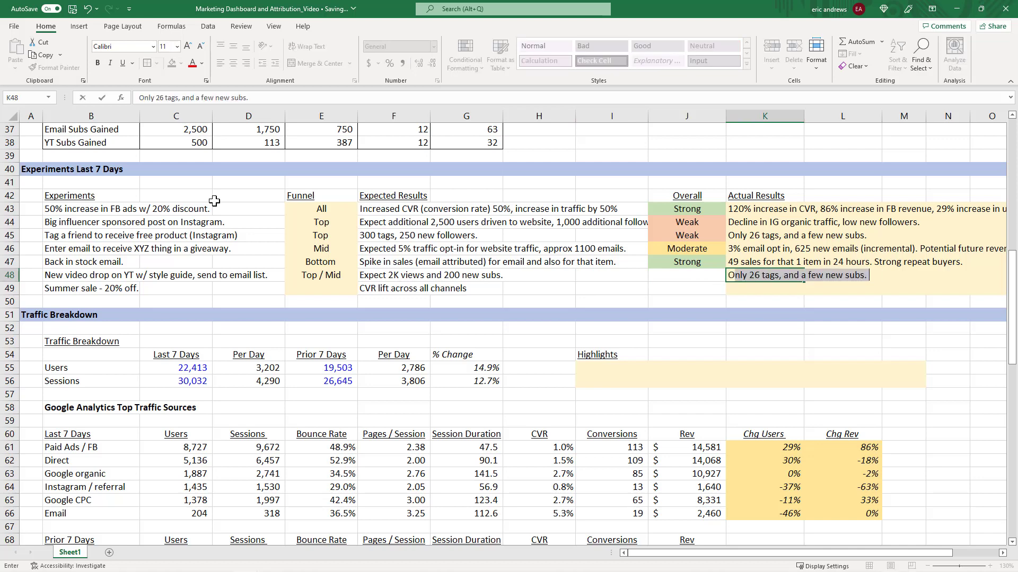
text( 31 )
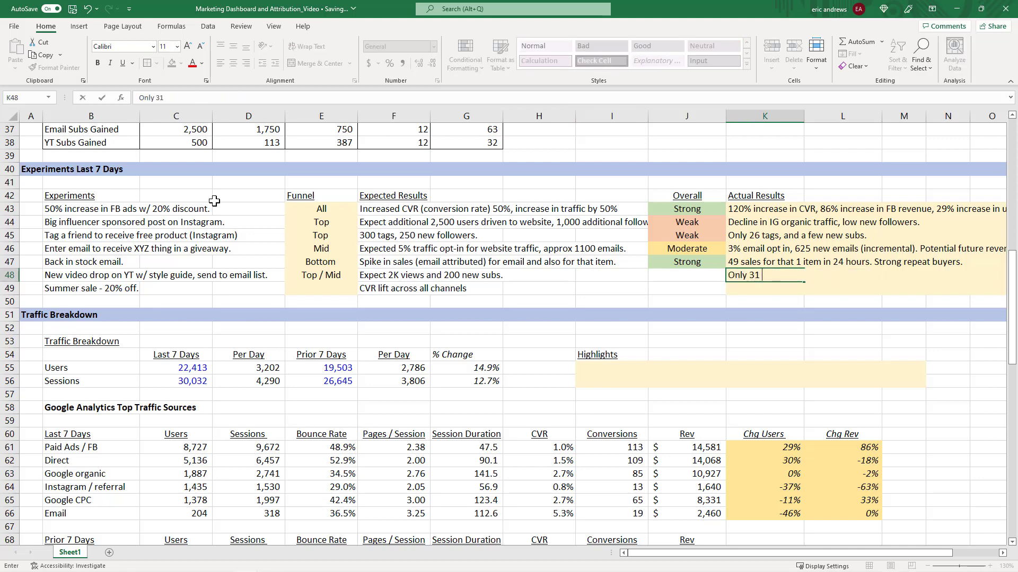
text(new subsribers on YT.)
key(ctrl+Return)
Review the YouTube subscriber figures in the Lead Generation section.
scroll(221, 302, down, 12)
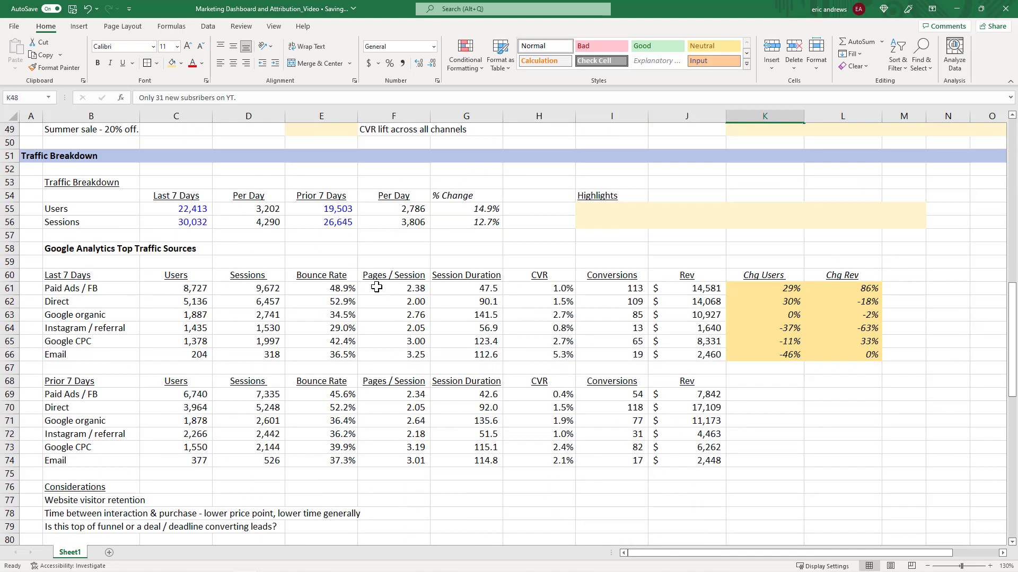
click(95, 329)
click(173, 324)
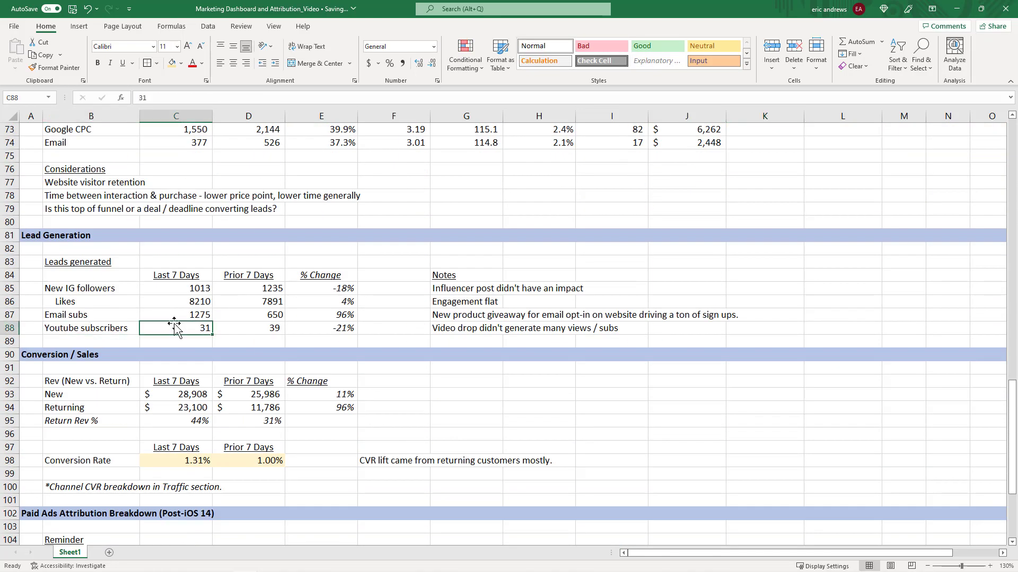
click(232, 328)
click(149, 331)
click(90, 333)
click(183, 326)
click(243, 332)
click(192, 329)
click(265, 328)
click(154, 326)
click(101, 330)
click(155, 331)
click(245, 330)
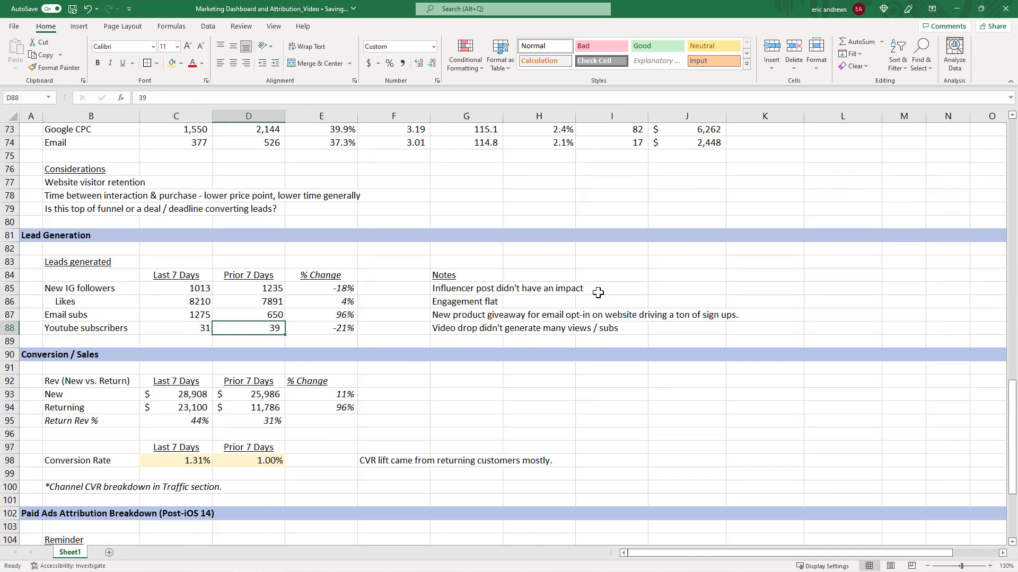
Append "<300 views." to the YT video drop experiment's actual result.
scroll(663, 297, up, 13)
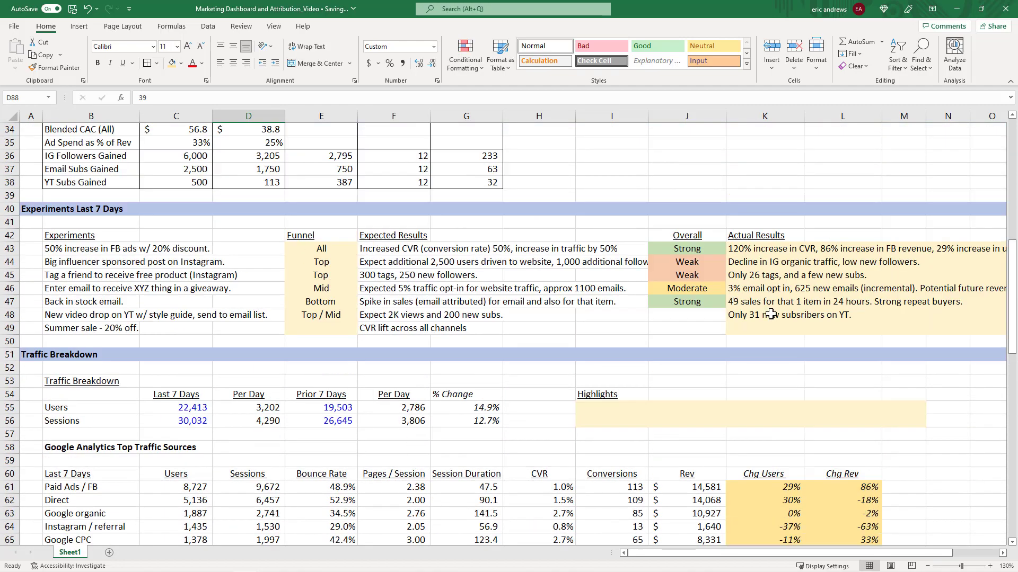
click(770, 315)
click(289, 100)
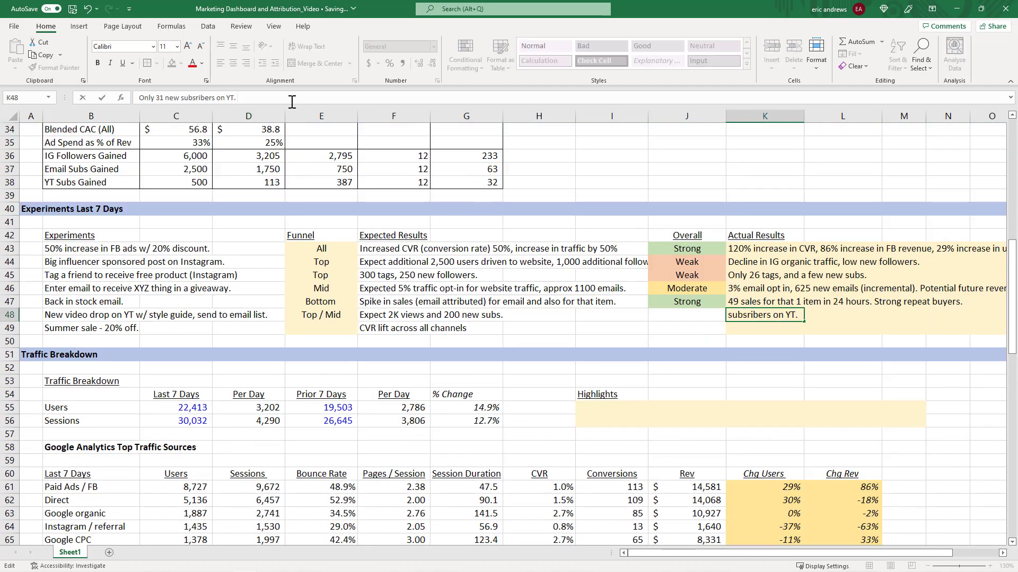
text(<300 view)
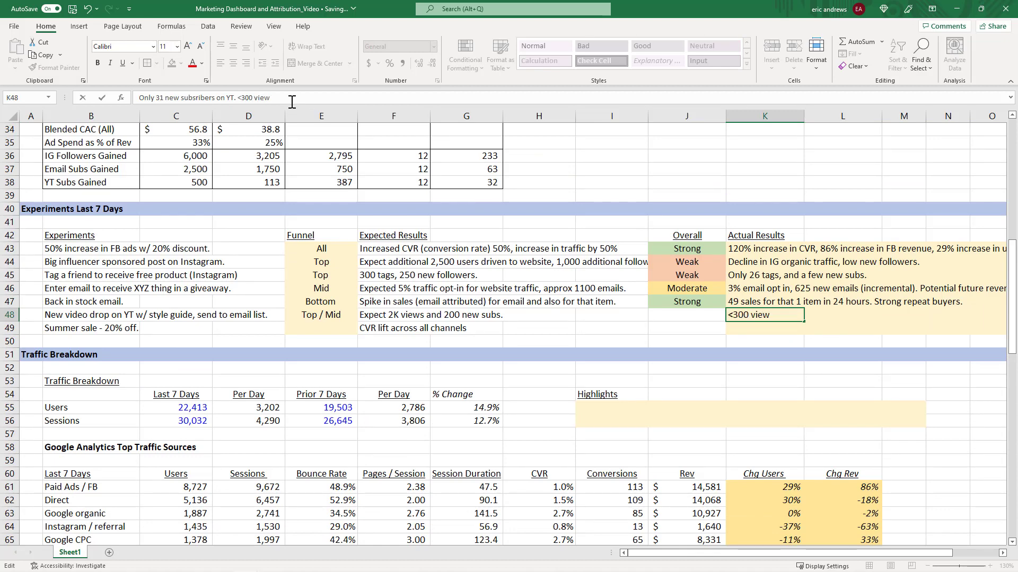
key(Return)
Rate the YT video drop experiment Weak by copying an existing Weak rating cell.
key(Up)
key(Left)
key(Up)
key(Up)
key(Up)
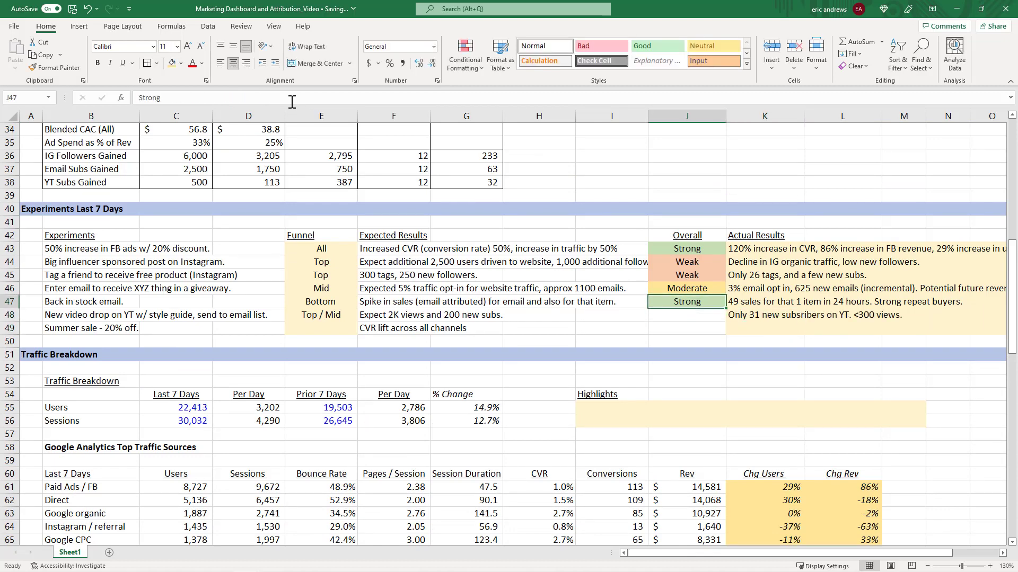
key(ctrl+c)
key(Down)
key(Down)
key(Down)
key(ctrl+v)
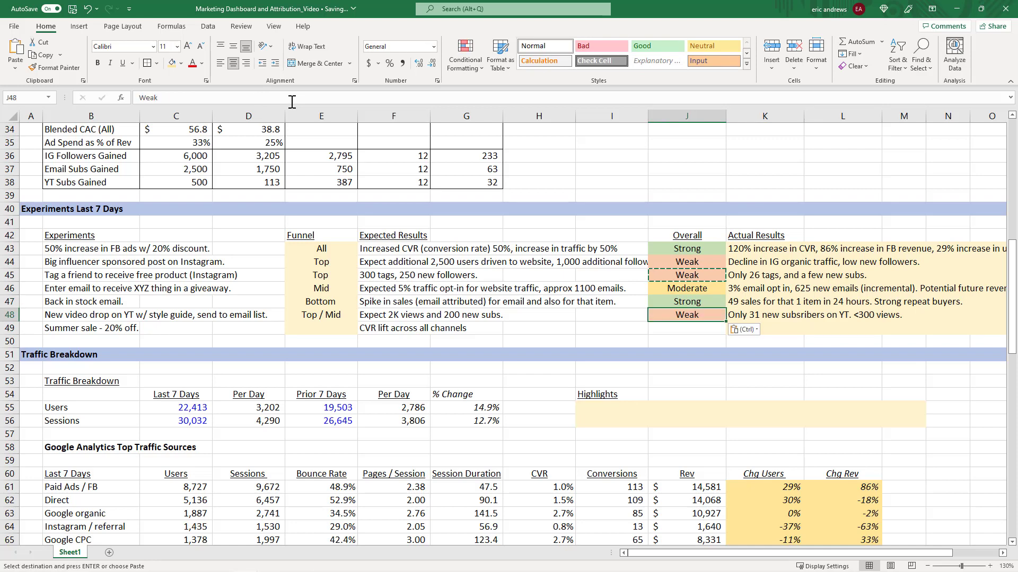
key(Escape)
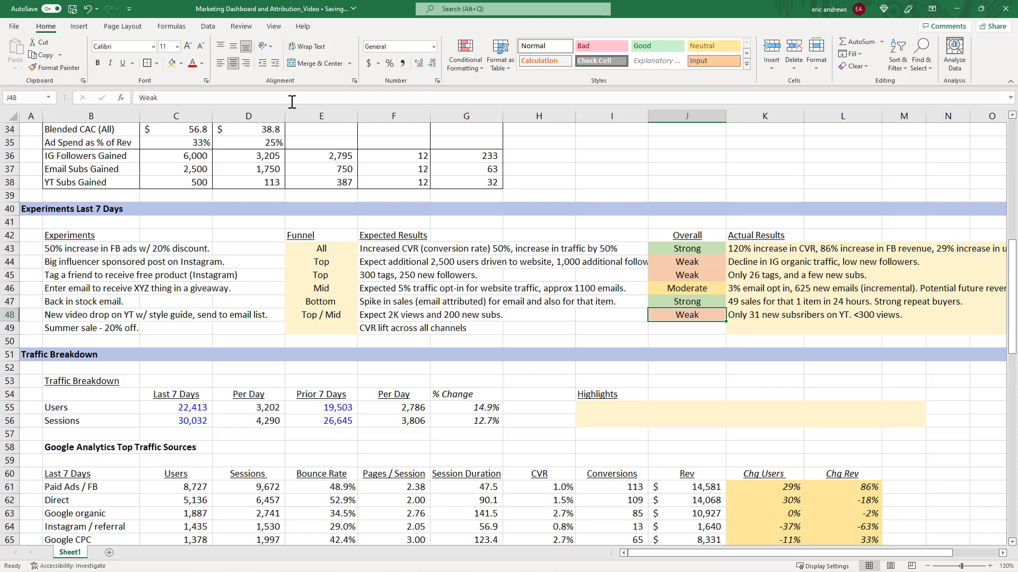
Set the funnel stage of the summer sale experiment to Bottom.
key(Down)
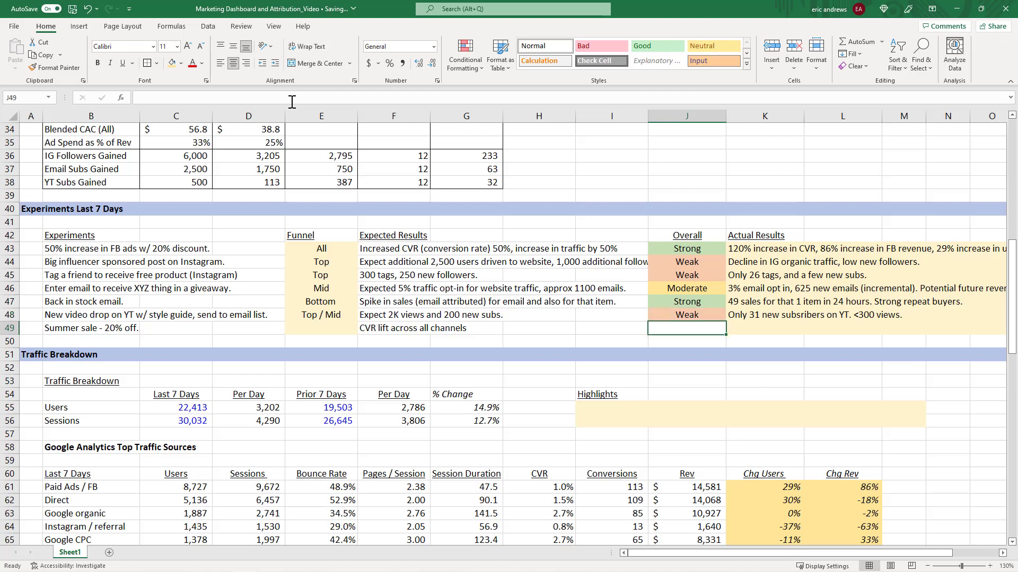
key(Left)
key(Left)
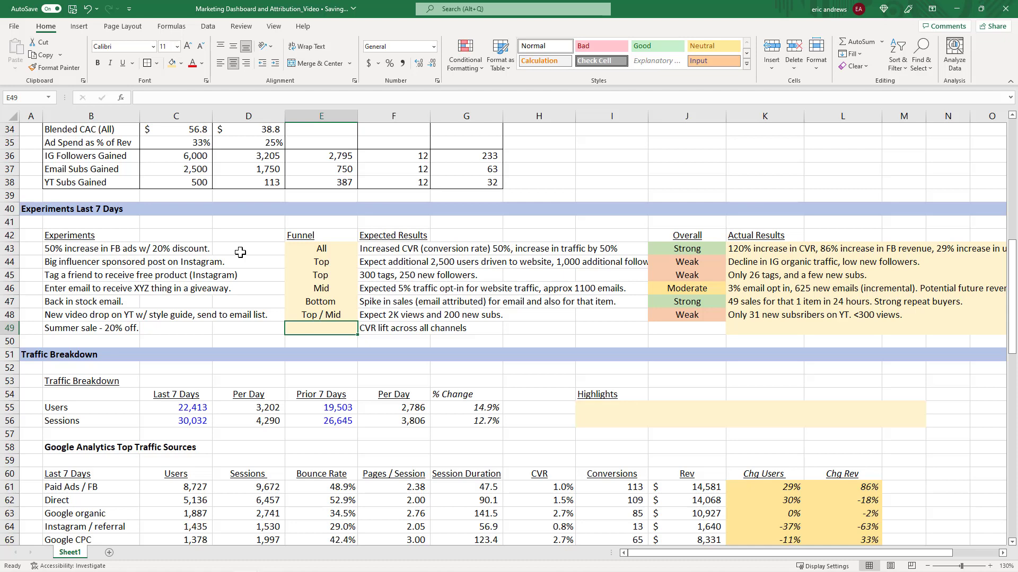
key(Right)
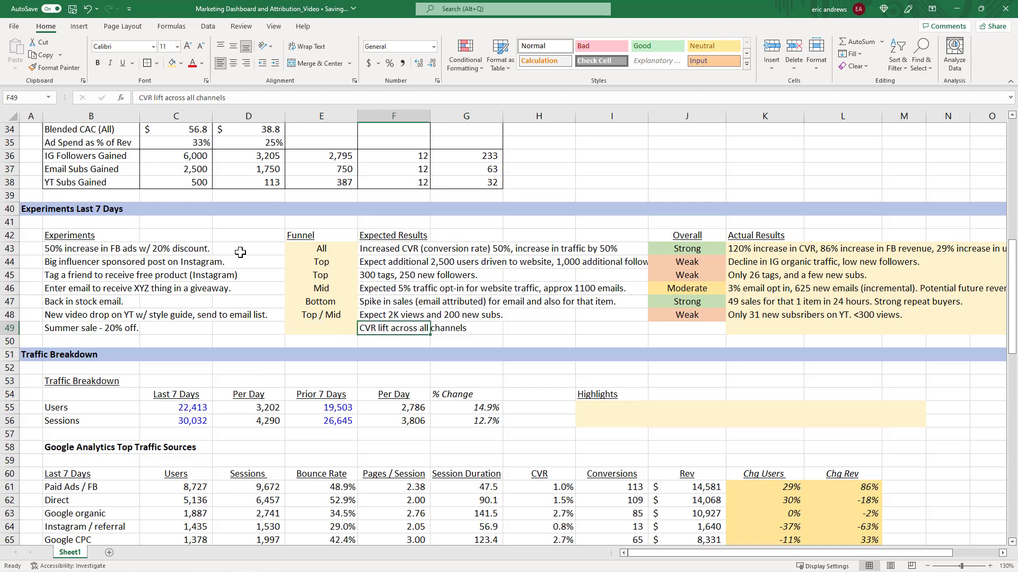
key(Left)
text(Bottom)
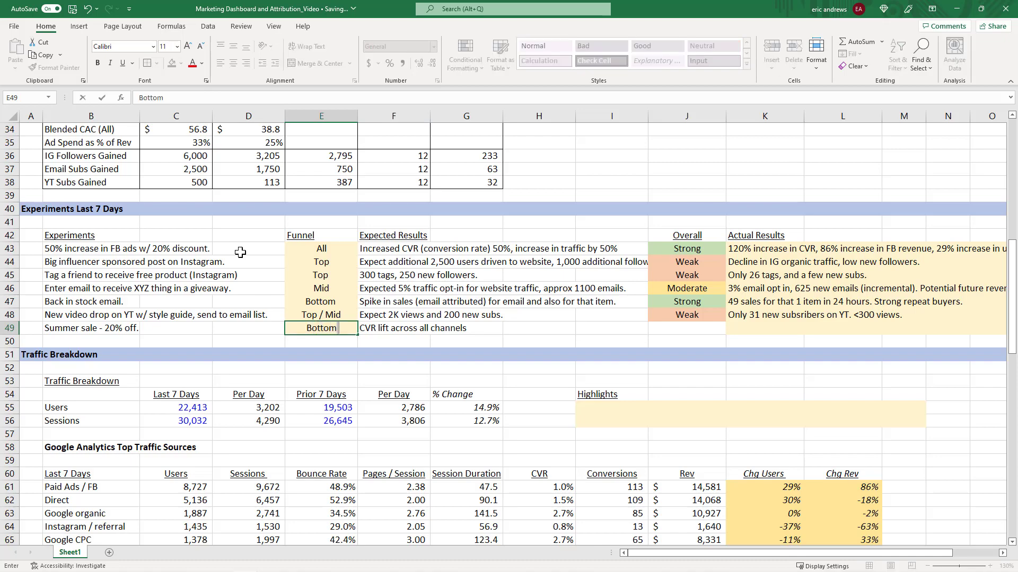
key(Right)
key(Right)
key(Right)
key(Right)
key(Right)
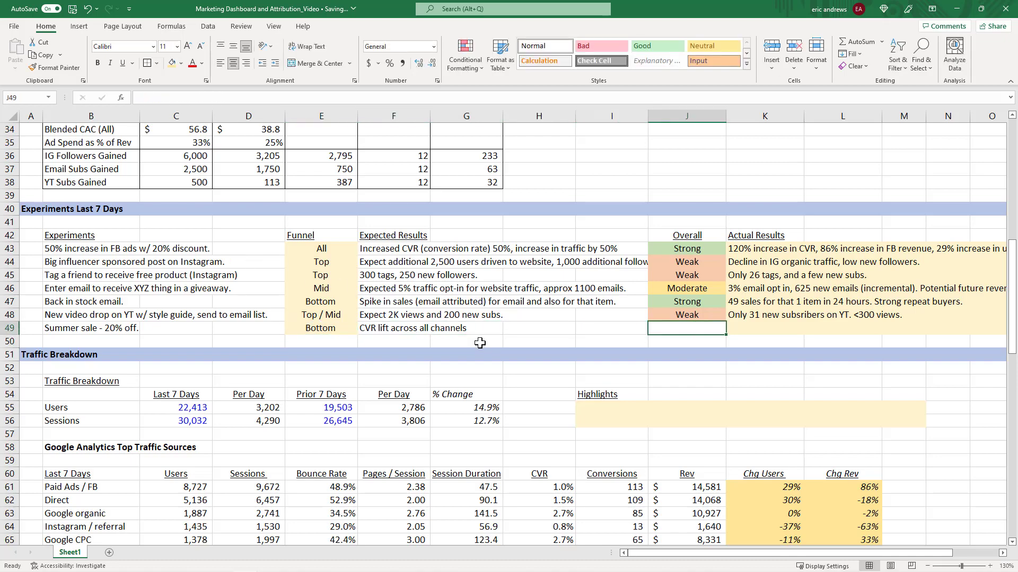
Review the revenue and conversion rate figures in the Conversion / Sales section.
scroll(480, 344, down, 11)
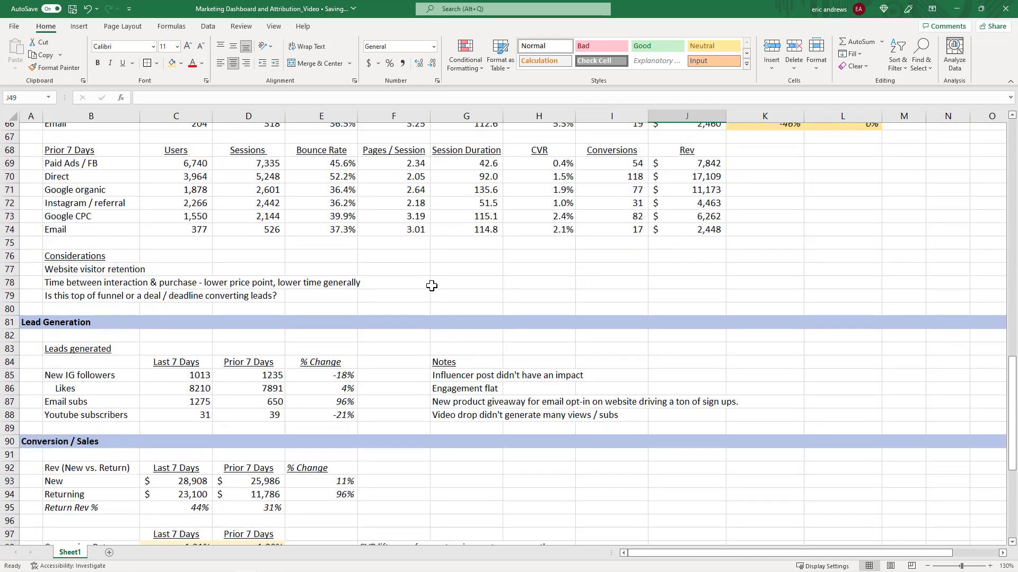
scroll(424, 287, down, 2)
scroll(246, 305, down, 1)
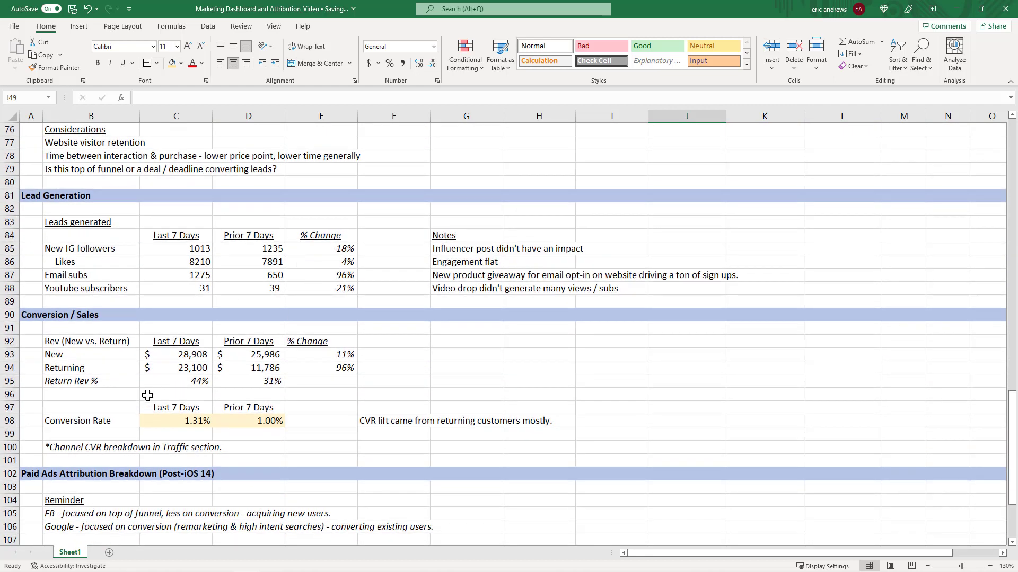
click(64, 345)
click(74, 363)
drag(67, 341, 265, 338)
drag(100, 355, 250, 362)
click(233, 371)
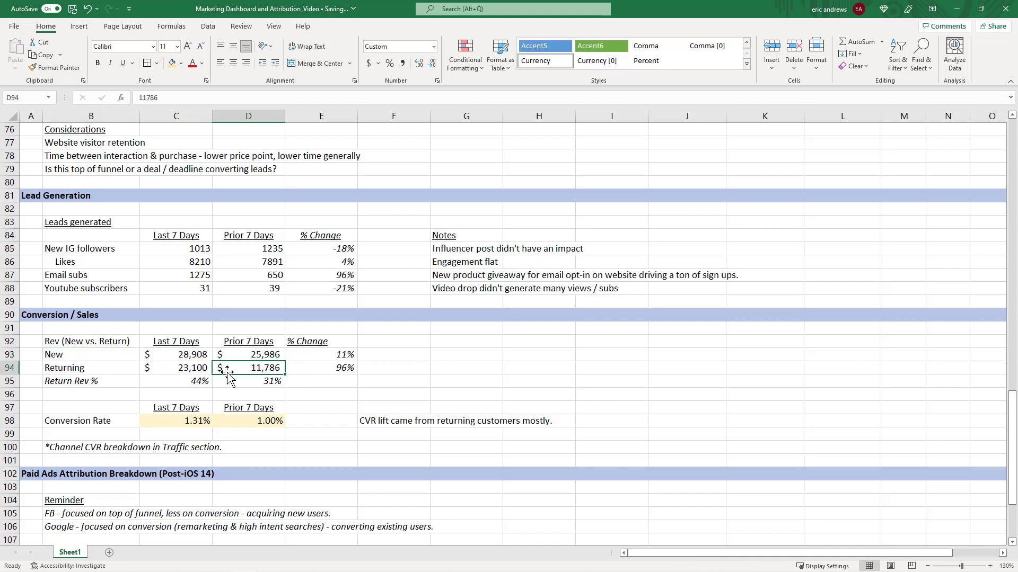
click(175, 369)
click(95, 422)
click(171, 419)
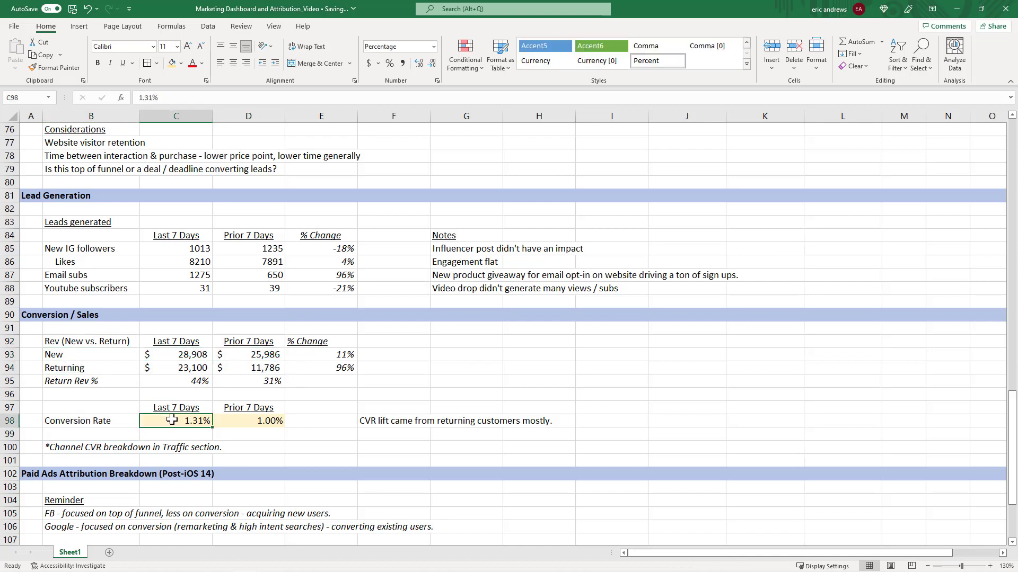
click(225, 421)
click(172, 410)
click(234, 409)
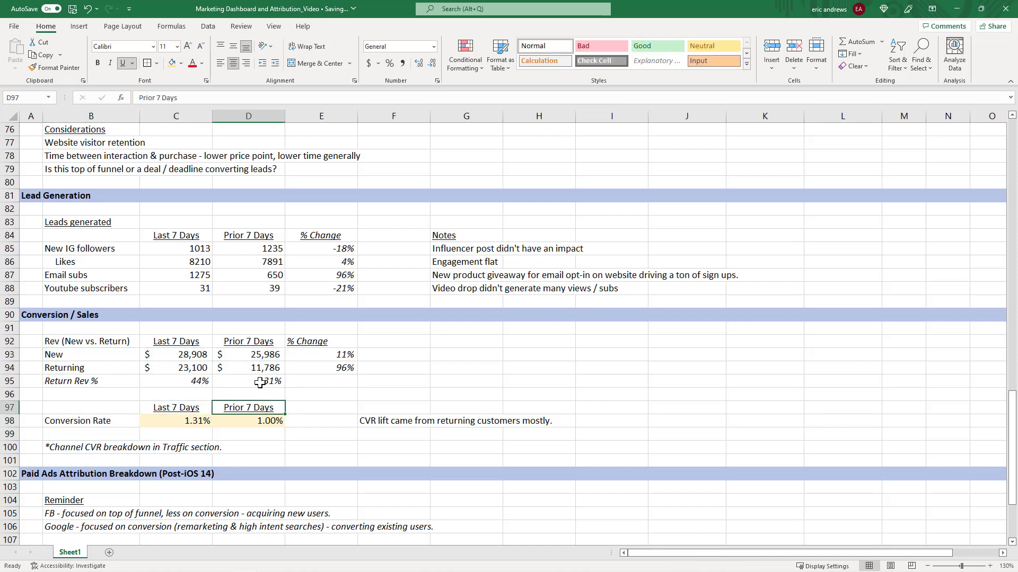
click(164, 421)
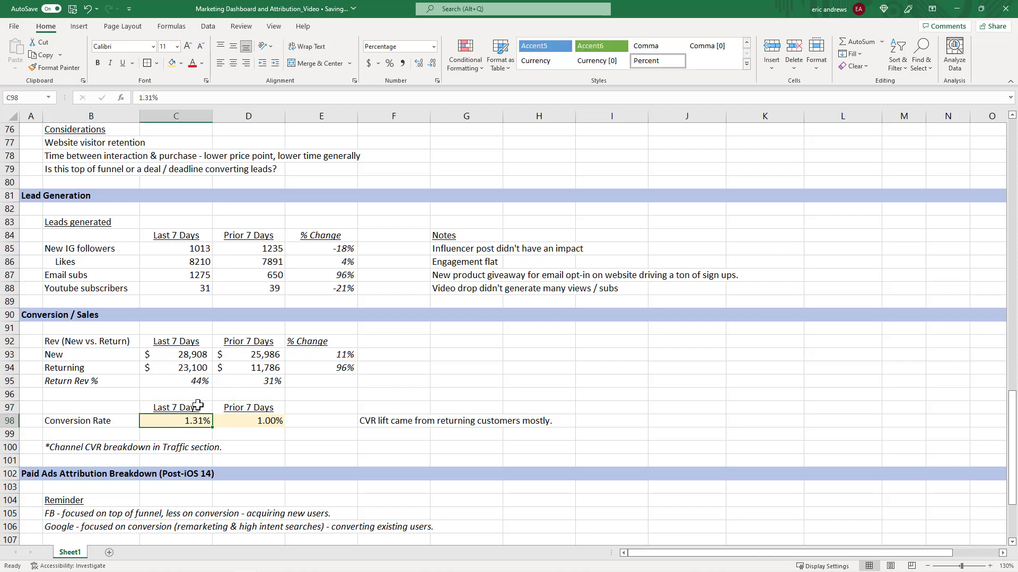
click(228, 422)
click(182, 420)
click(77, 452)
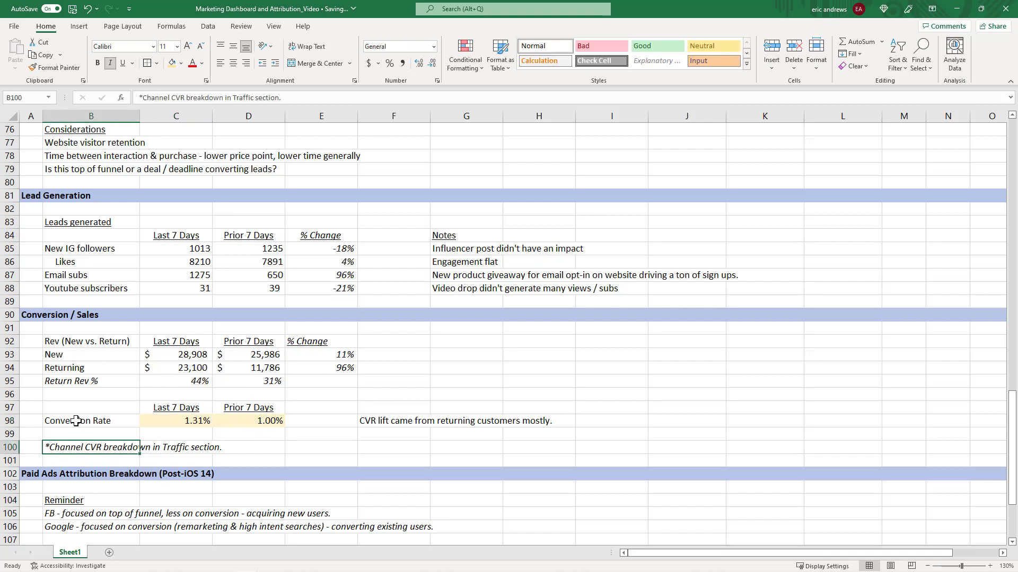
click(75, 421)
click(79, 452)
click(391, 424)
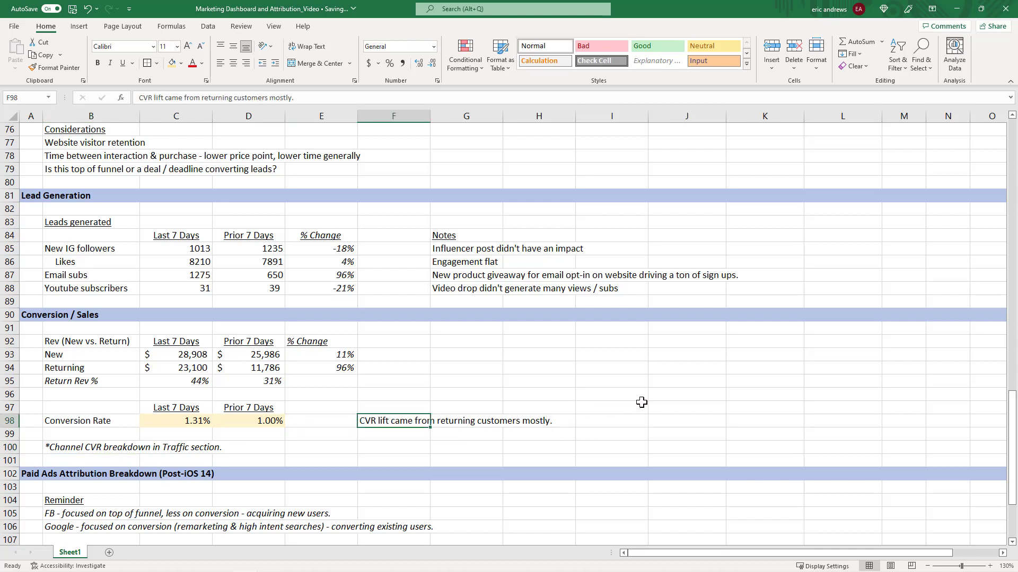
Rate the summer sale experiment Strong by copying the back-in-stock experiment's Strong rating cell.
scroll(643, 407, up, 15)
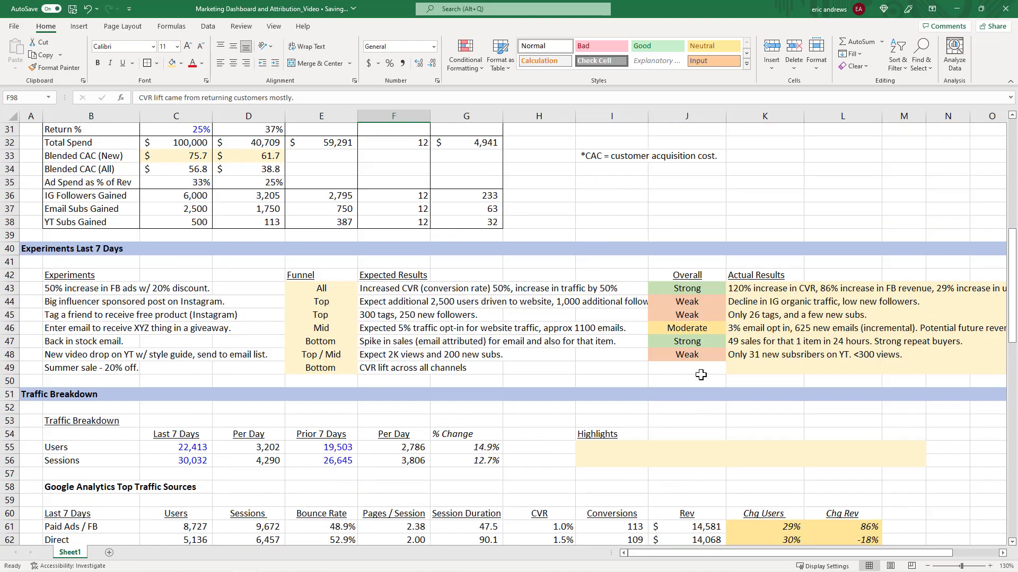
click(701, 371)
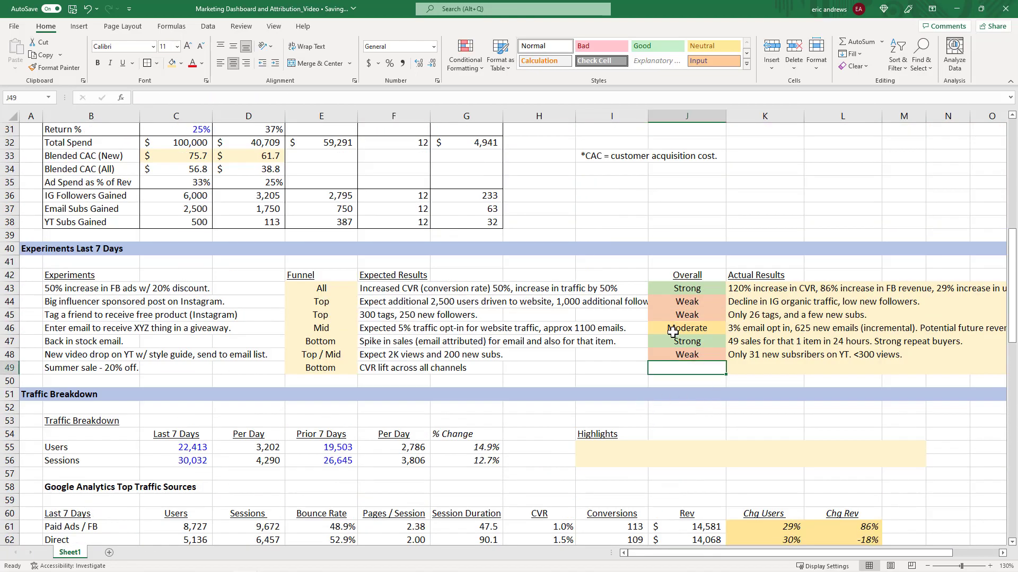
click(678, 341)
key(ctrl+c)
key(Down)
key(Down)
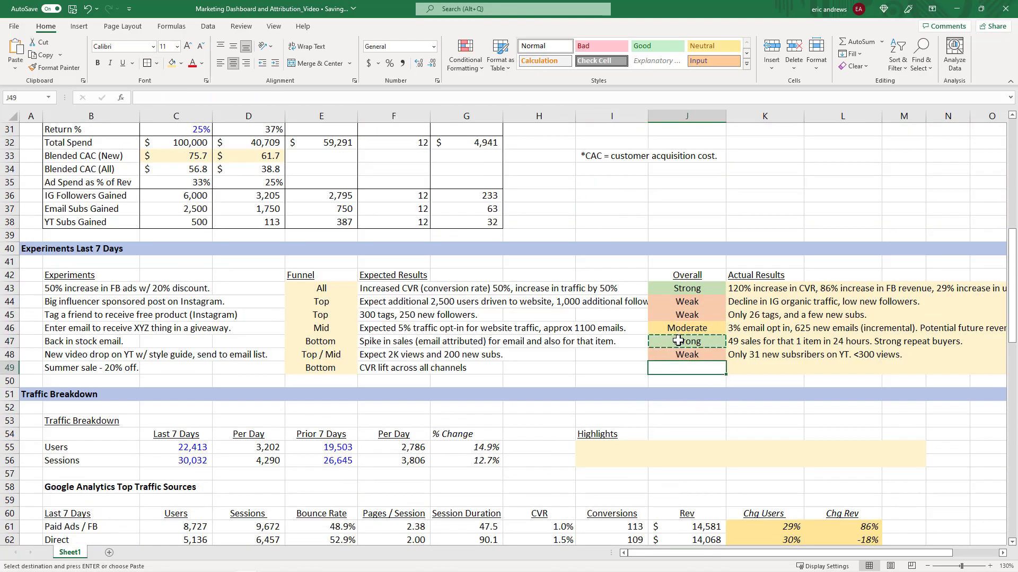
key(ctrl+v)
Enter the summer sale experiment's actual result: "Strong lift across the board, especially".
key(Right)
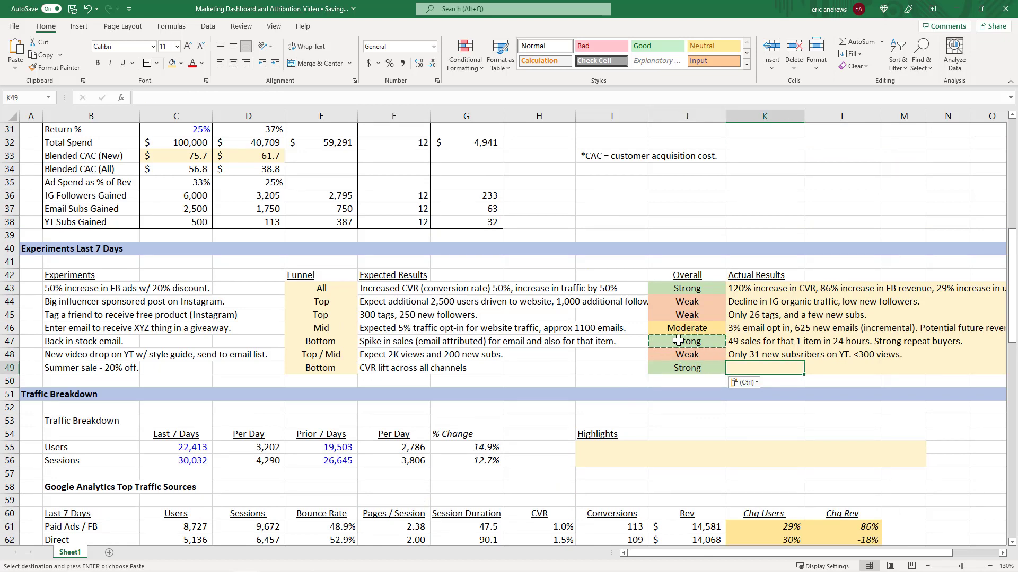
text(Strong lift a)
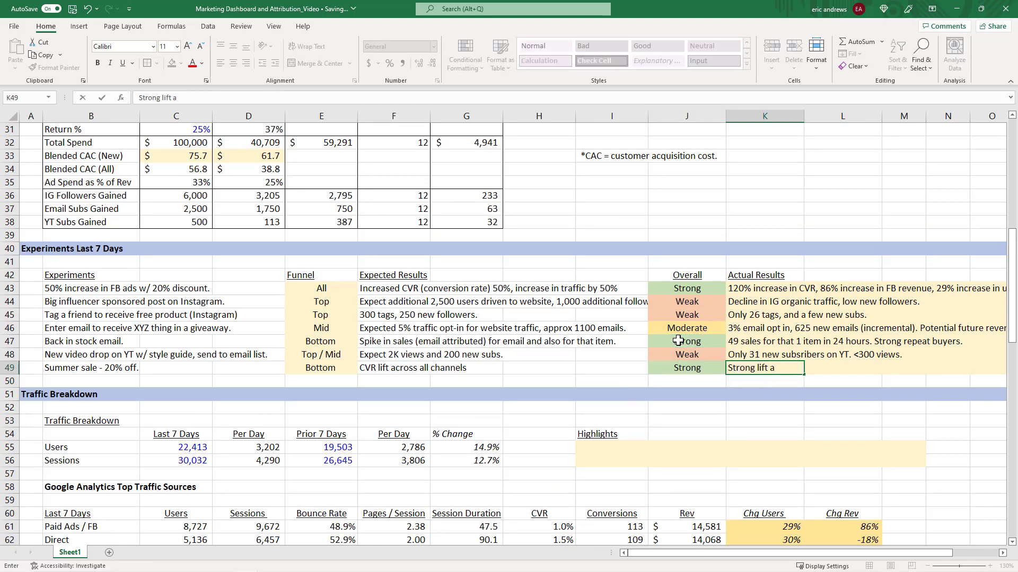
text(cross the board, especially)
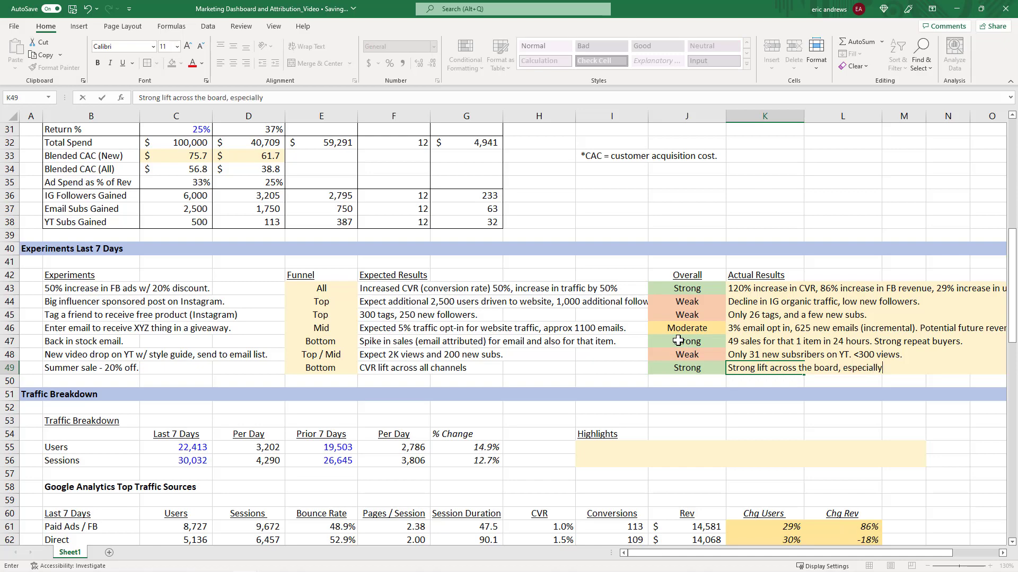
key(Return)
scroll(654, 326, down, 5)
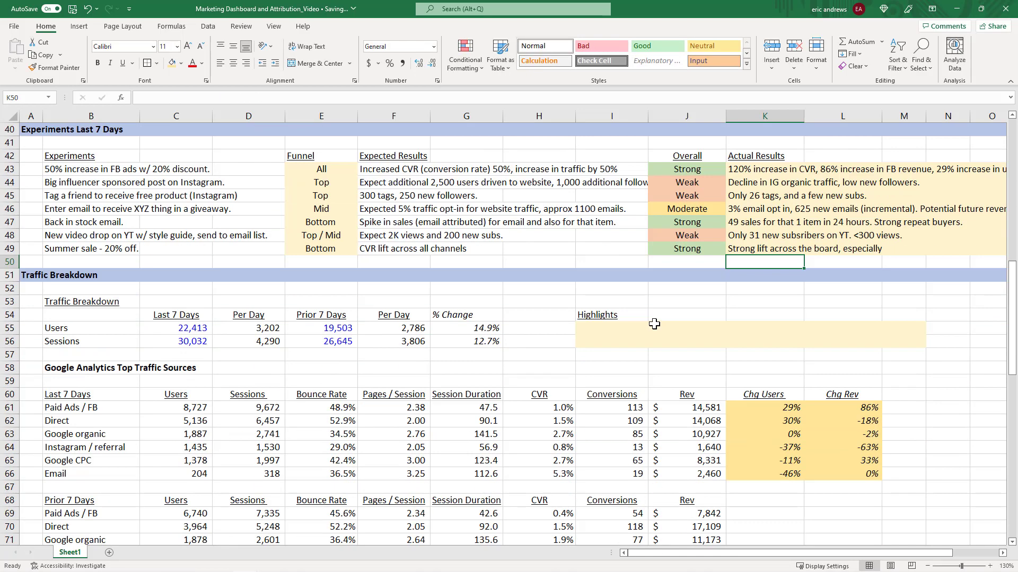
scroll(642, 329, down, 1)
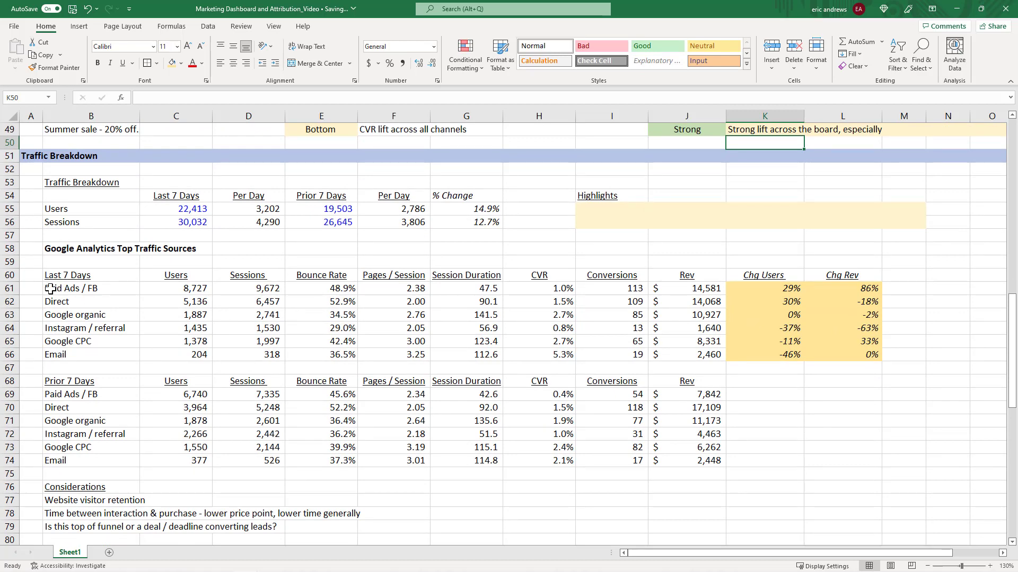
click(10, 286)
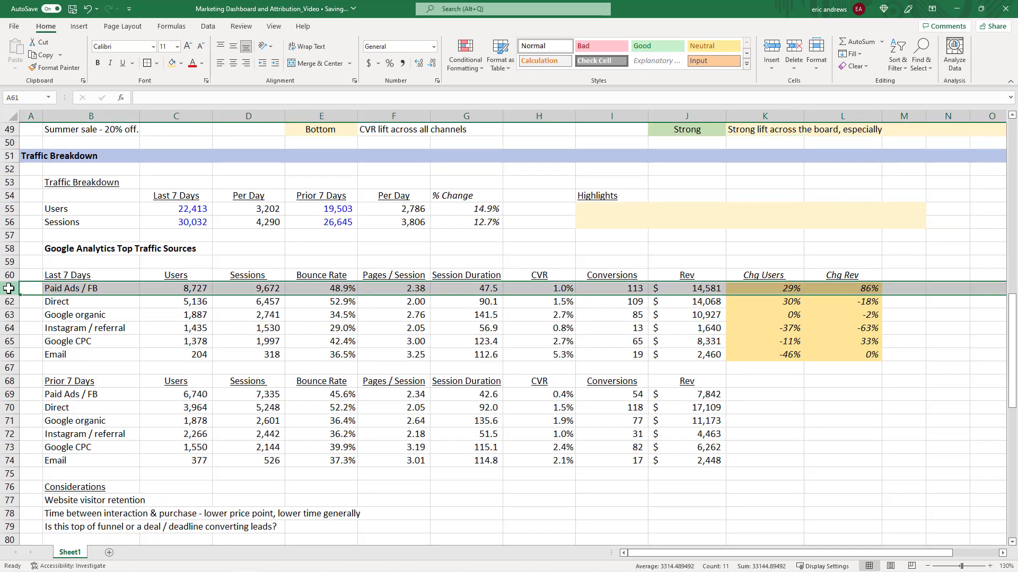
click(544, 288)
text(0)
click(538, 394)
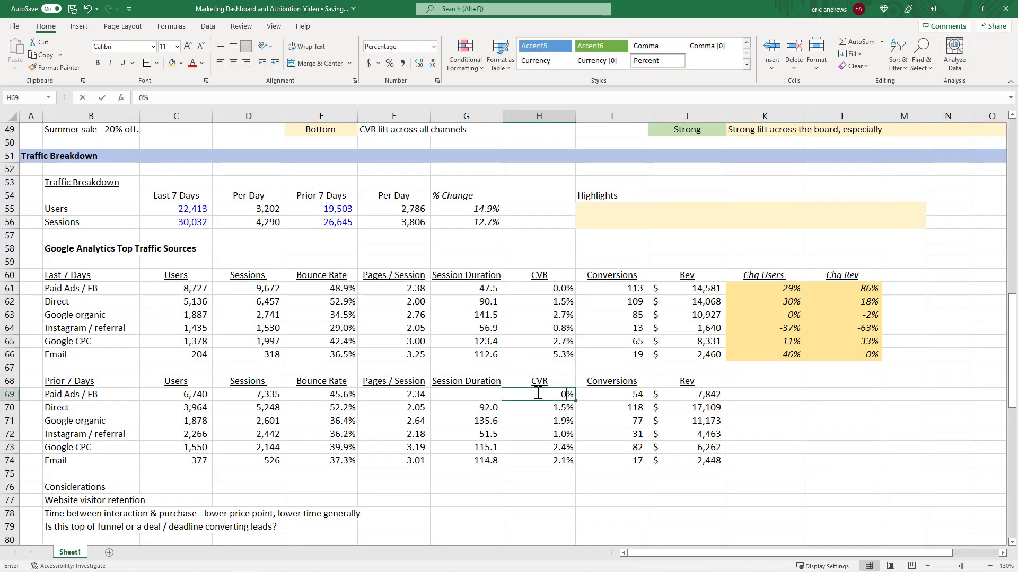
text(0)
key(Escape)
key(ctrl+z)
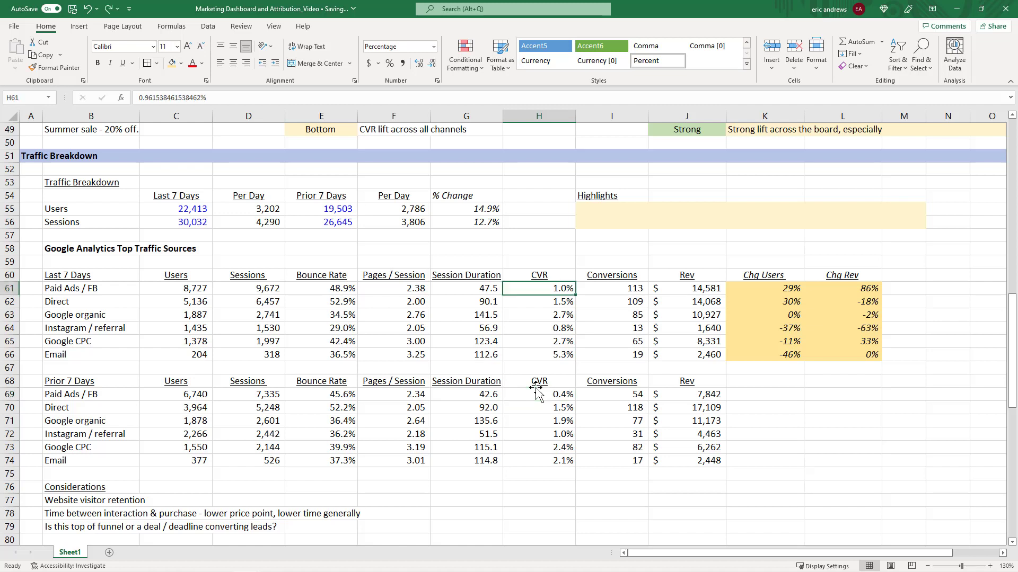
Highlight the Paid Ads / FB conversion rate cells for both the last 7 days and prior 7 days in green.
ctrl+click(538, 394)
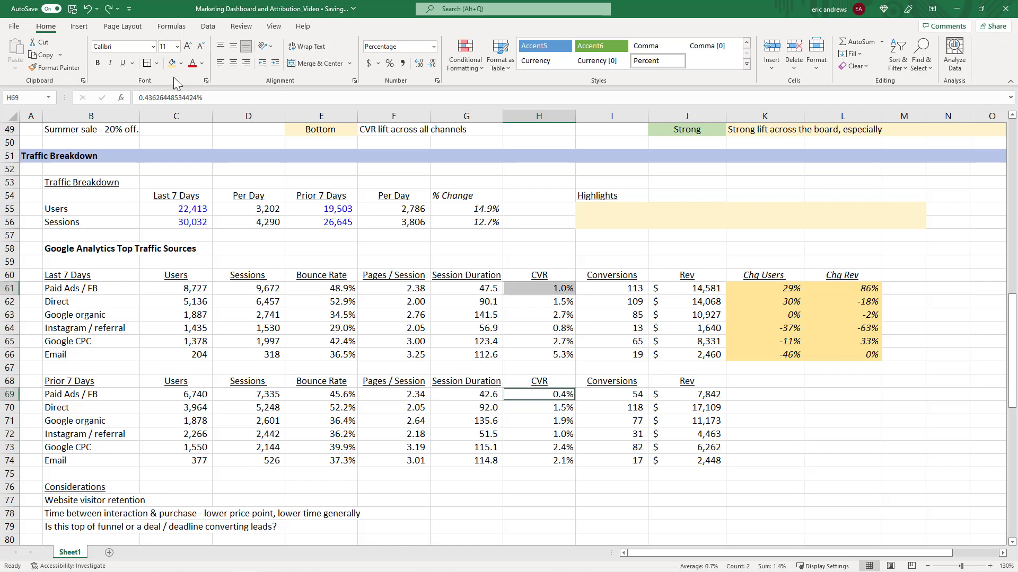
click(181, 63)
click(249, 107)
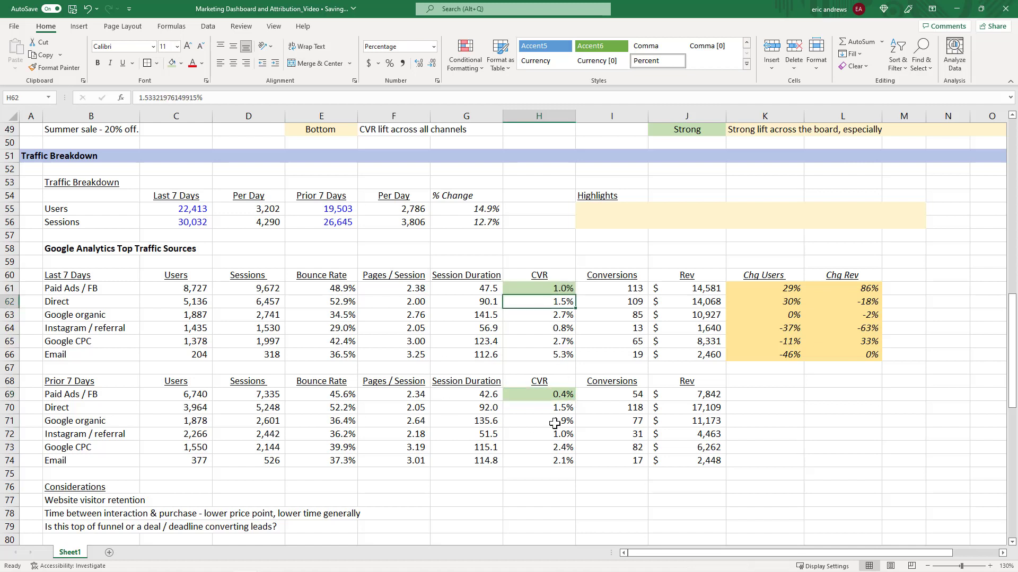
Apply the same green highlight to the Google organic conversion rate cells for both periods.
click(556, 406)
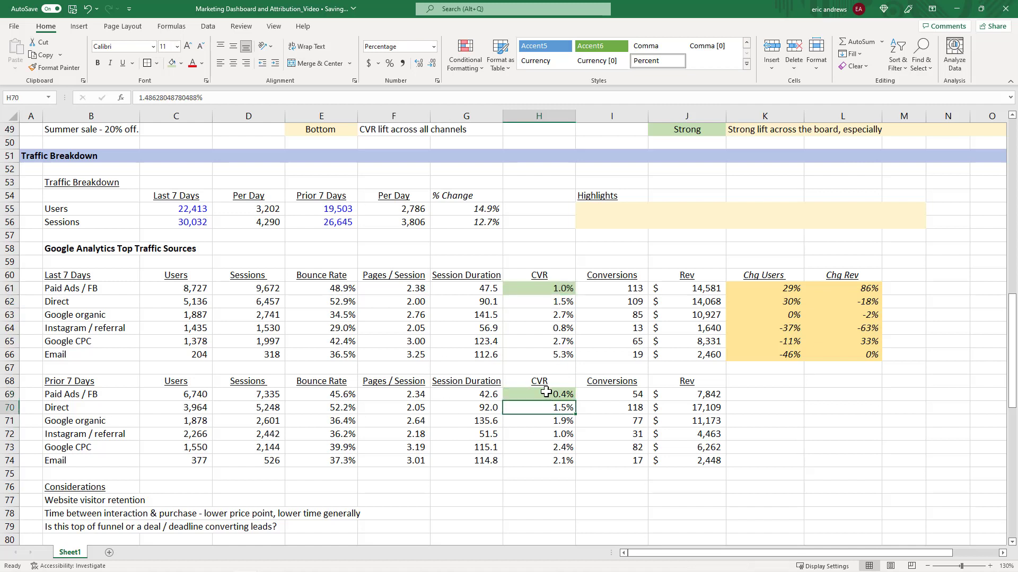
click(553, 315)
ctrl+click(548, 421)
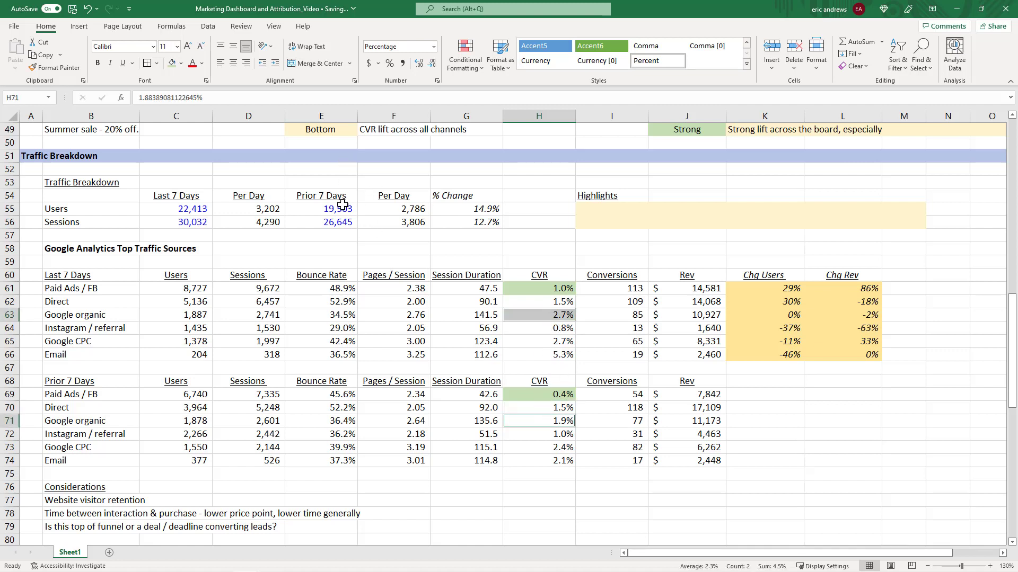
click(172, 63)
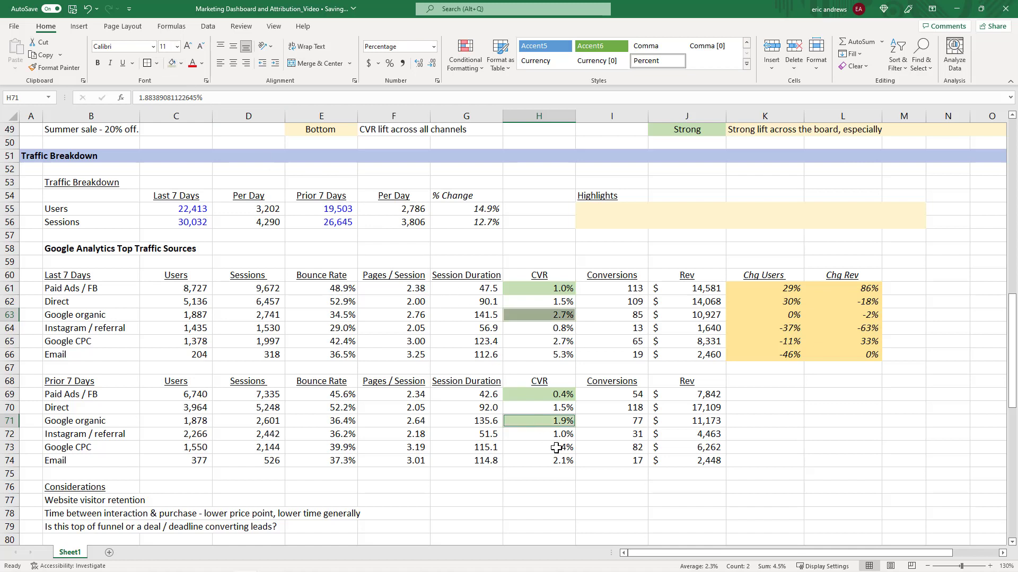
Compare the Instagram / referral and Google CPC conversion rates between the last 7 days and prior 7 days.
click(551, 424)
click(554, 329)
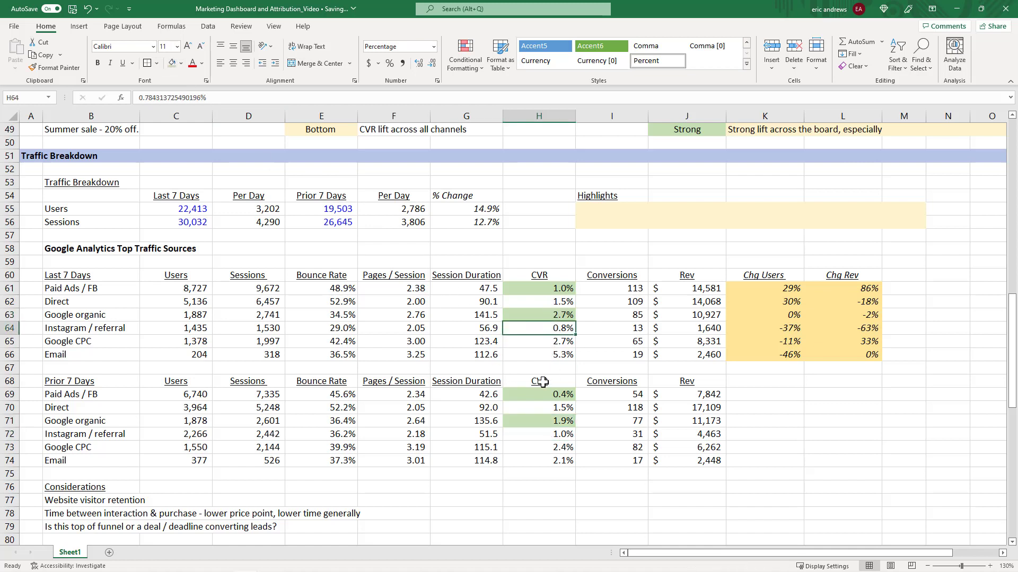
click(565, 437)
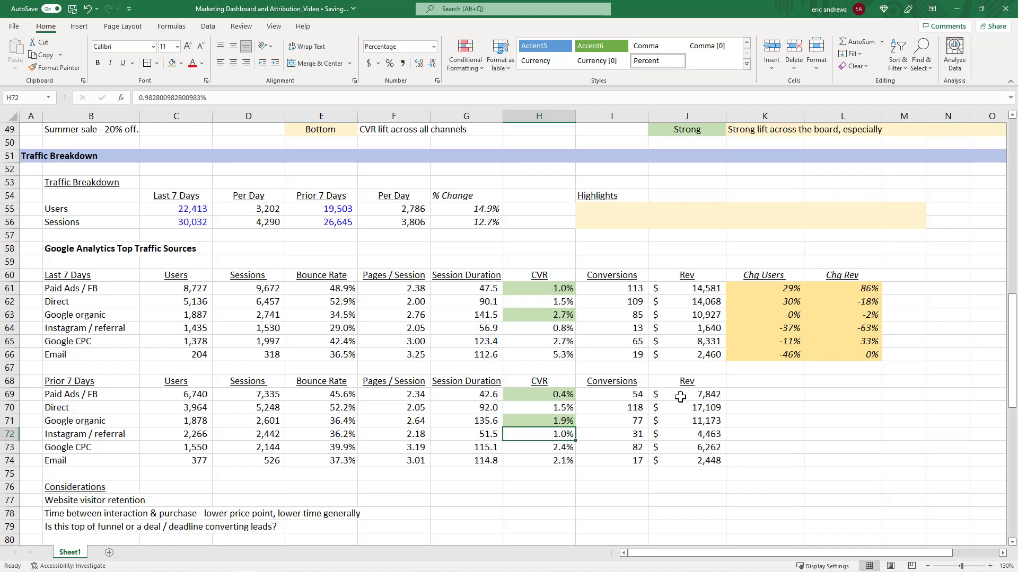
click(550, 450)
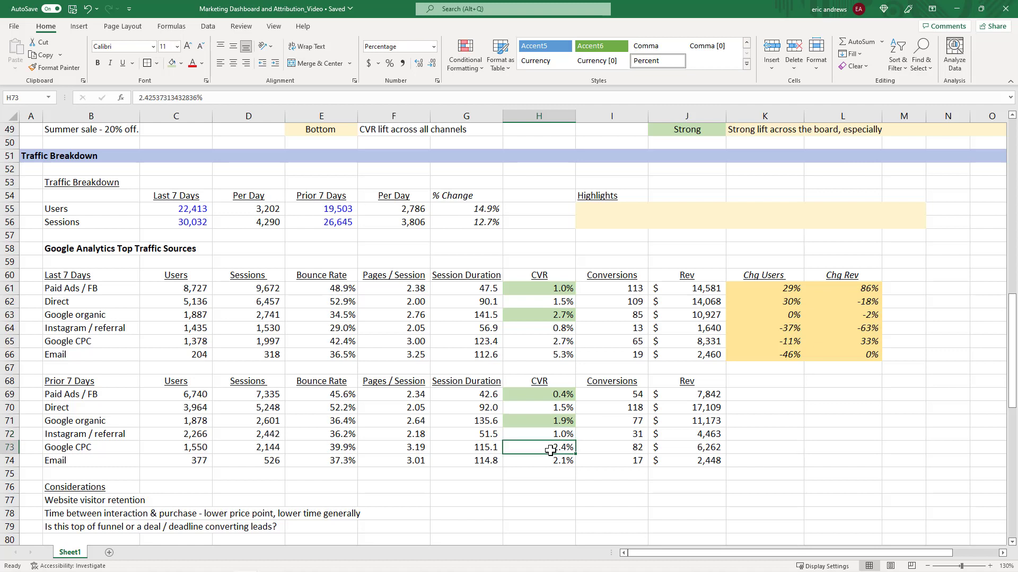
click(542, 342)
click(555, 450)
click(545, 342)
click(550, 450)
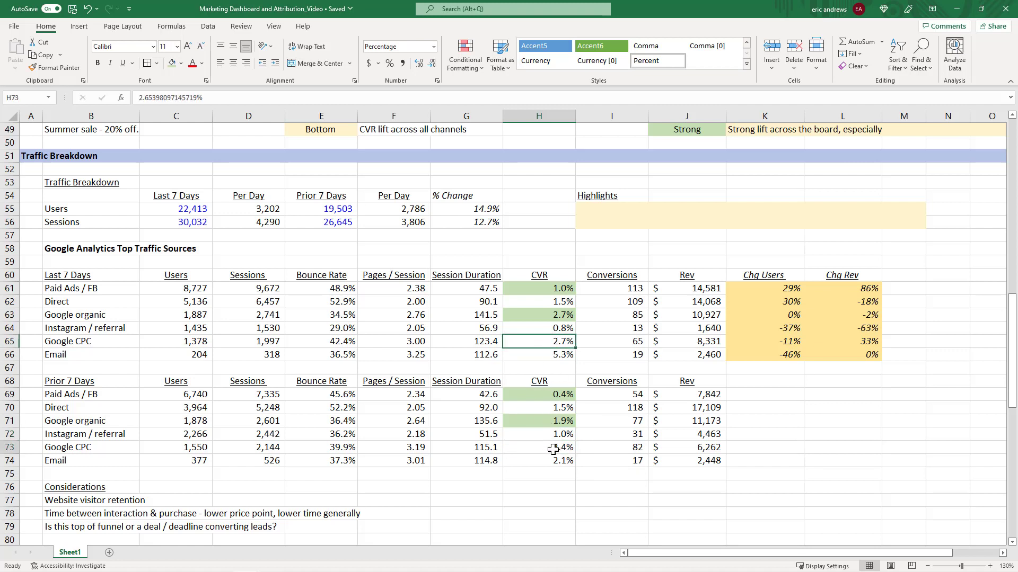
Highlight the Email conversion rate cells for both periods in green.
click(546, 352)
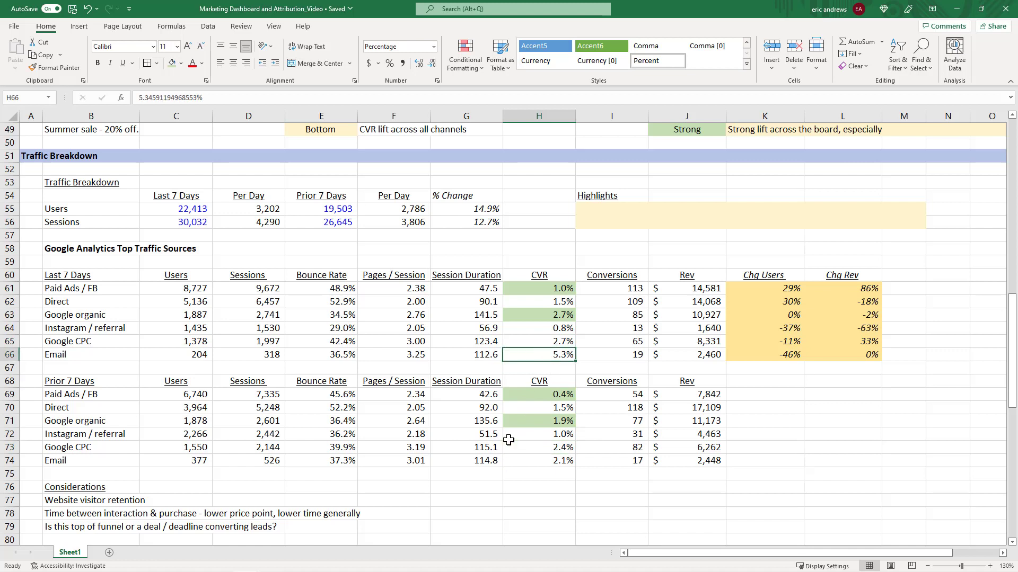
ctrl+click(548, 462)
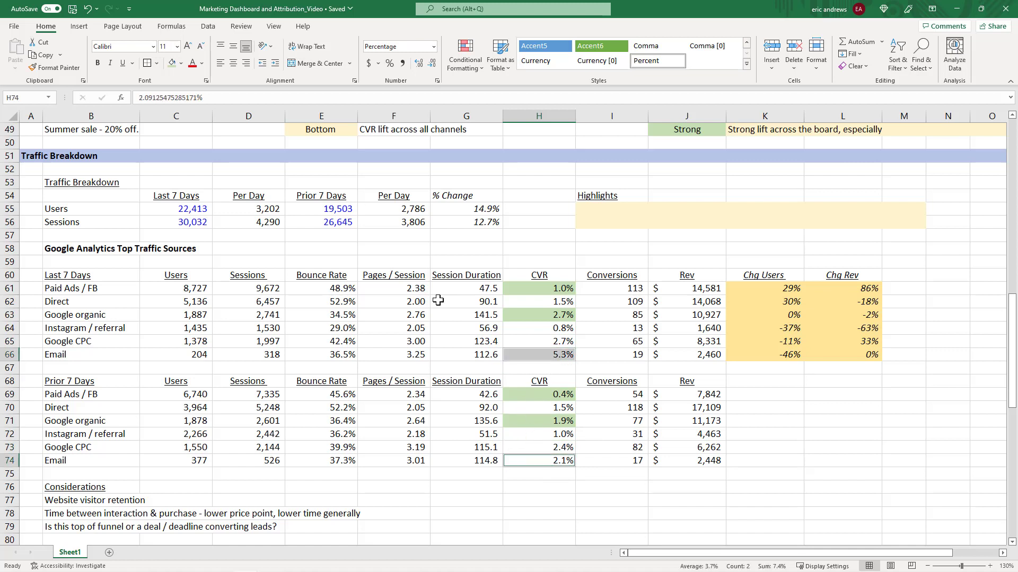
click(171, 64)
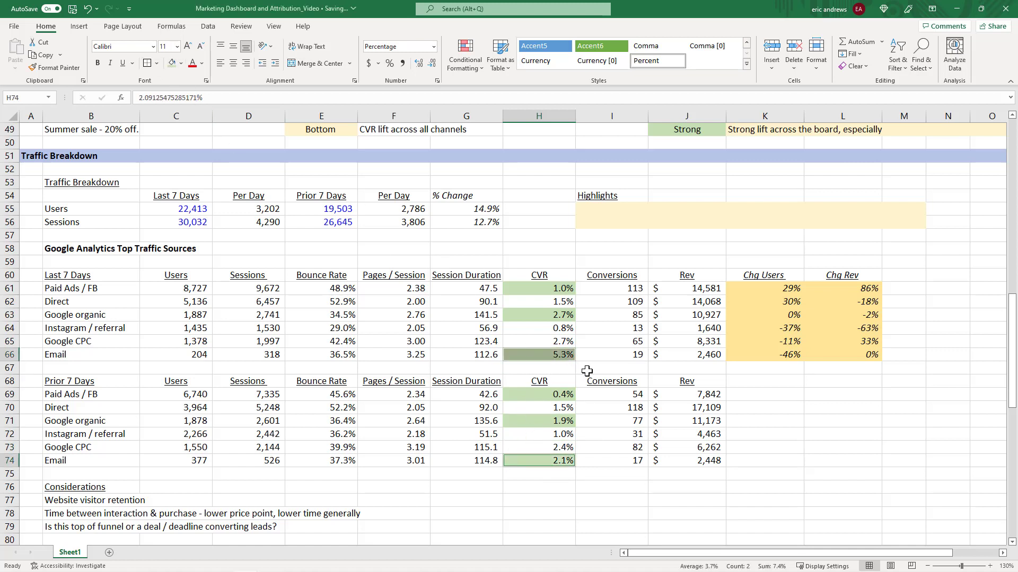
click(757, 423)
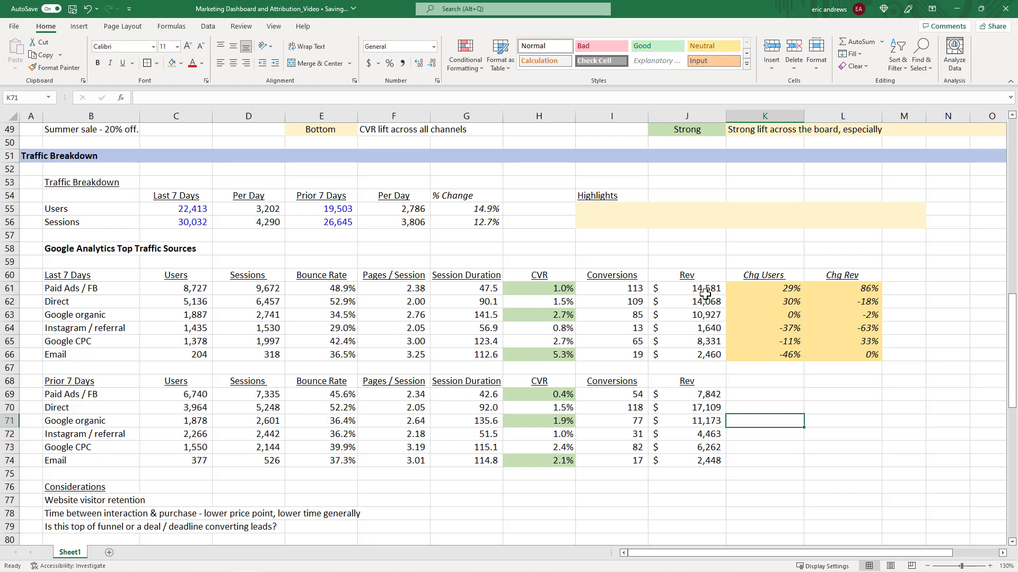
Complete the summer sale actual result to read "Strong lift across the board, especially on paid, google organic & email + returning customers.".
scroll(705, 294, up, 4)
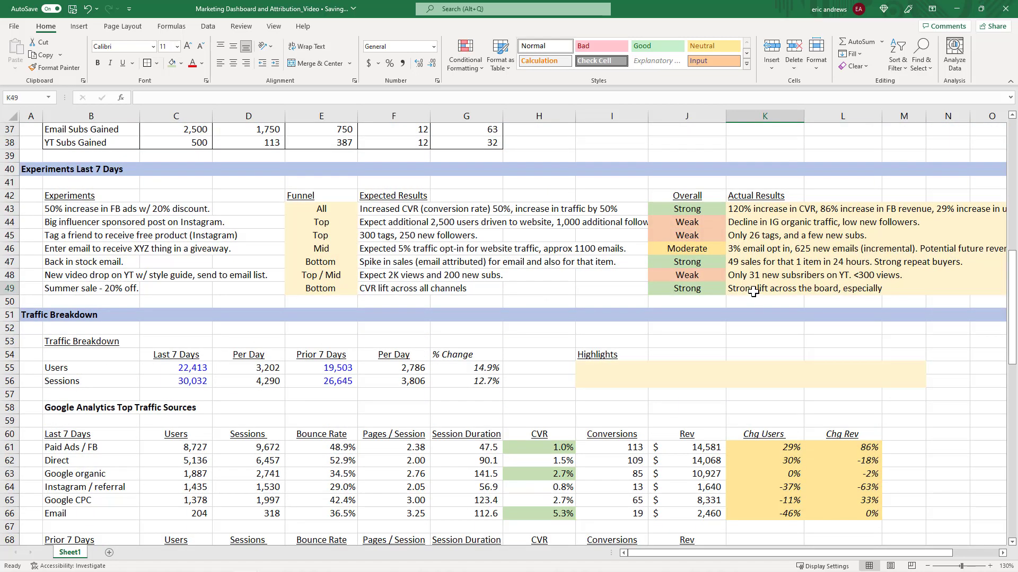
click(771, 292)
click(305, 99)
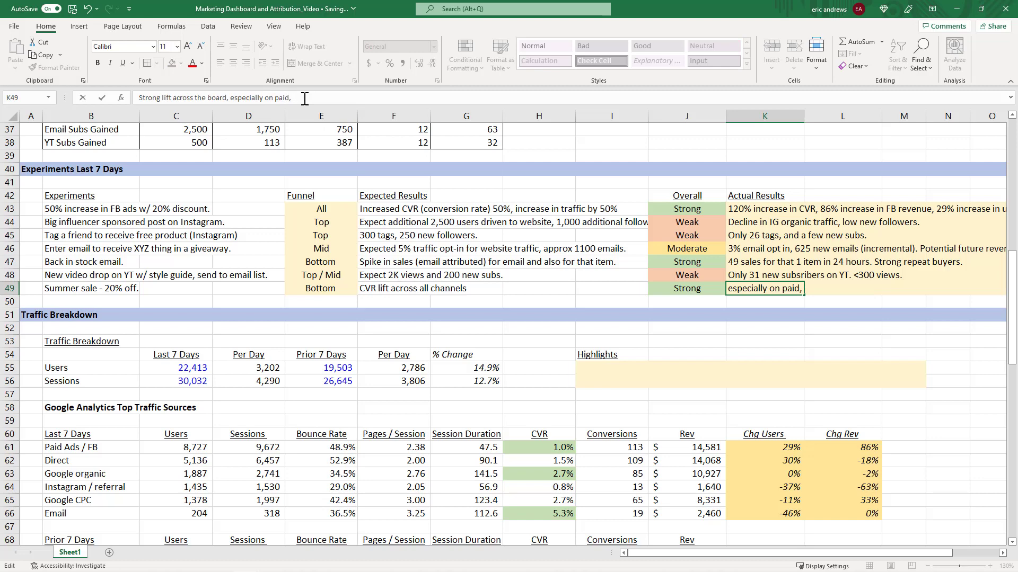
text(di)
key(BackSpace)
text(google organic & email + returnin)
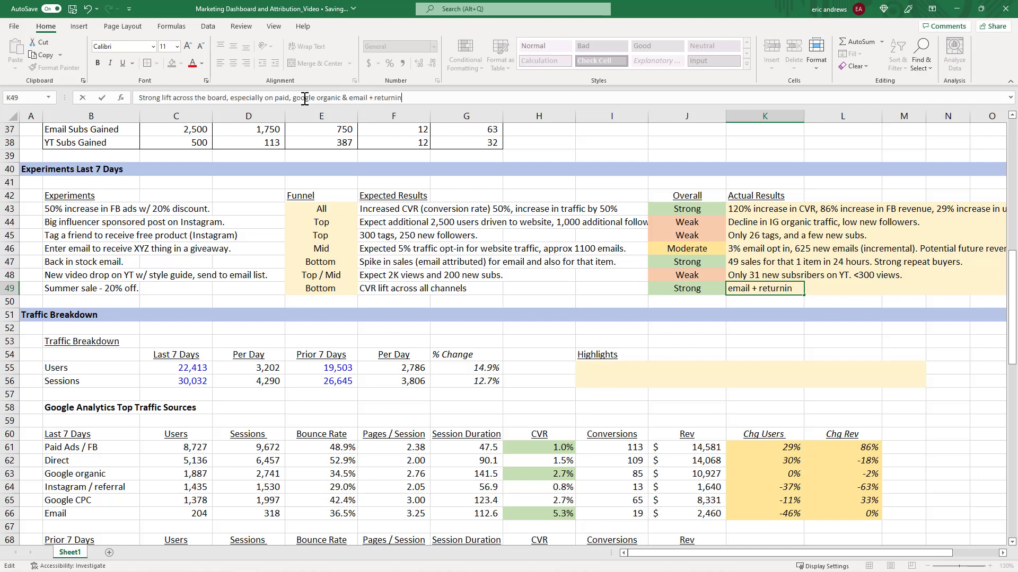
text(g customers.)
key(ctrl+Return)
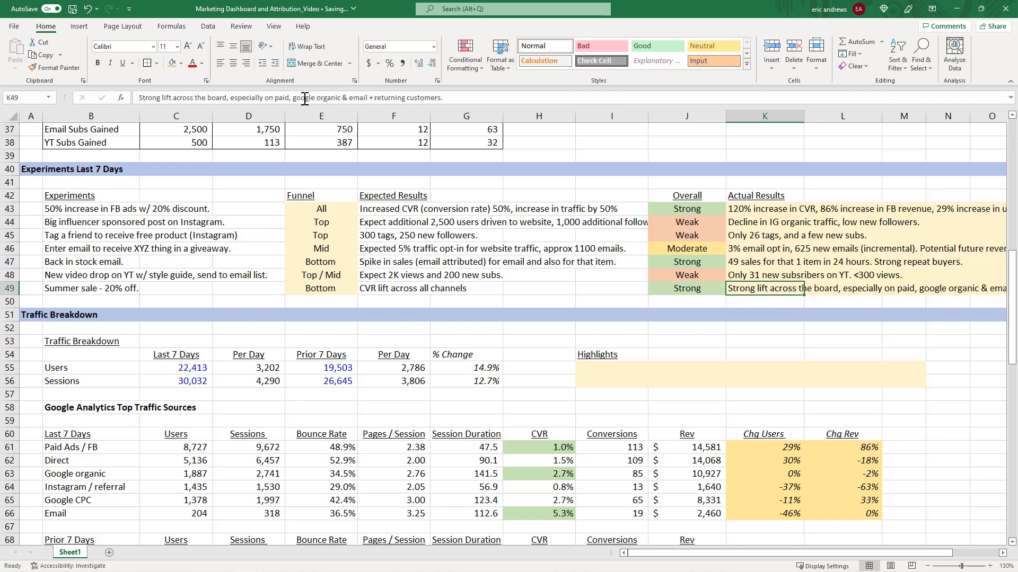
Review each experiment's funnel stage alongside its overall rating in the Experiments Last 7 Days table.
scroll(443, 208, up, 2)
scroll(474, 262, down, 4)
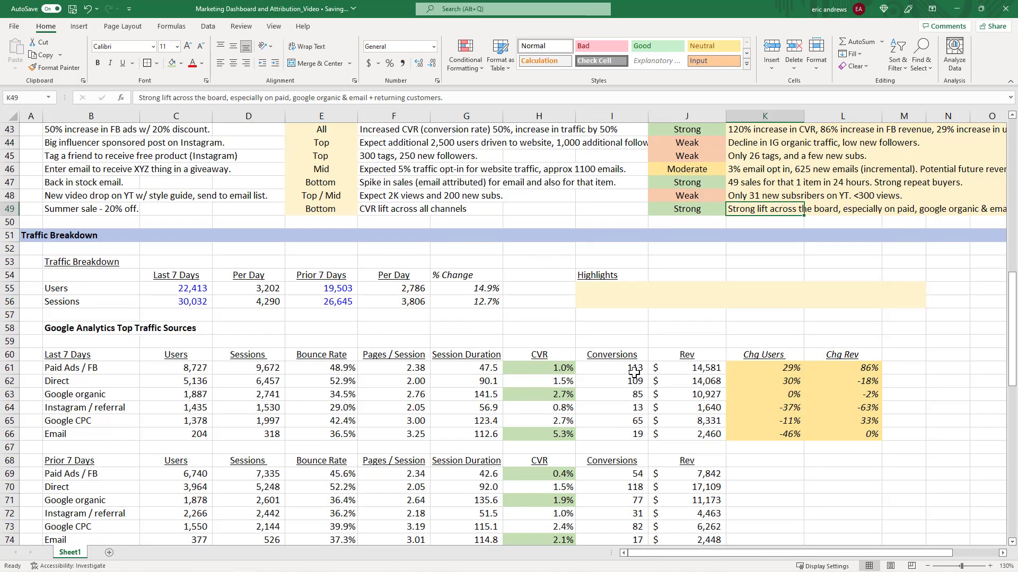
scroll(598, 371, down, 5)
scroll(608, 329, up, 7)
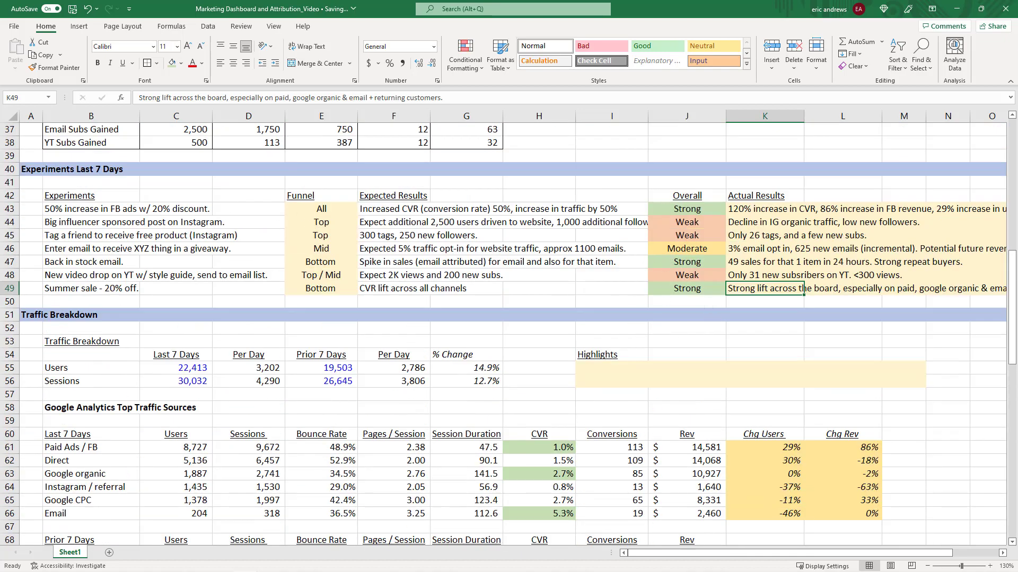
click(335, 225)
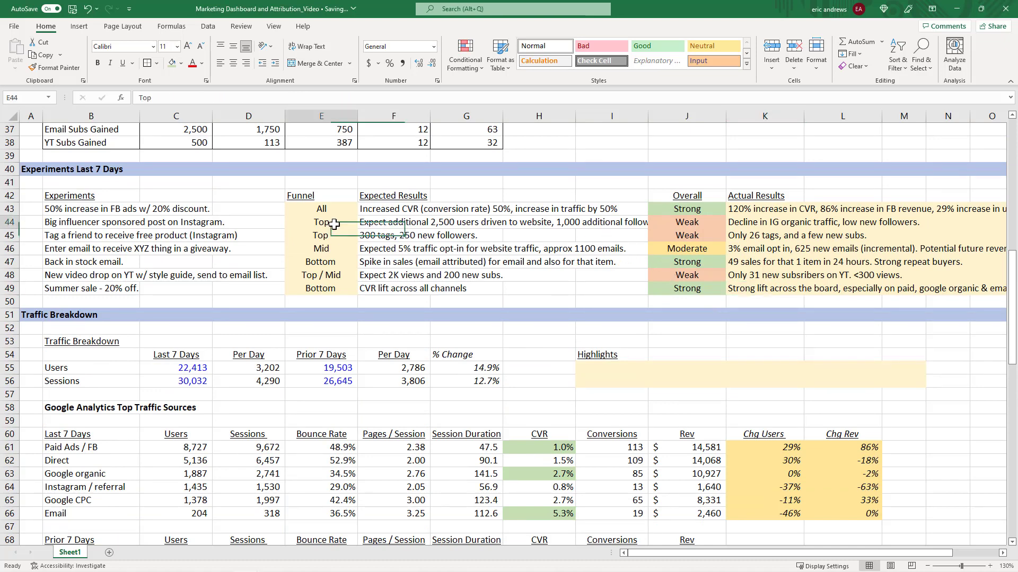
drag(334, 225, 337, 235)
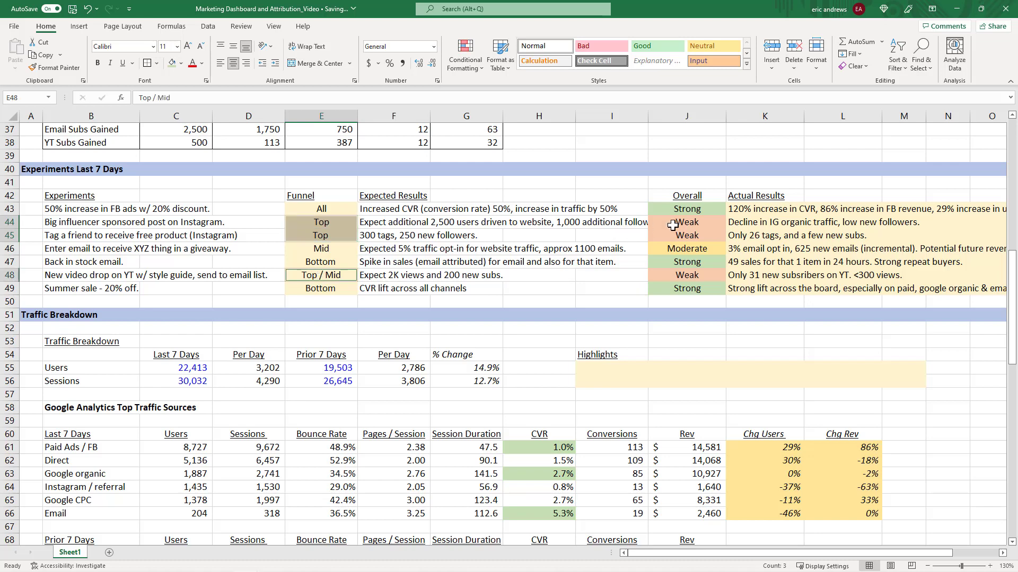
drag(672, 225, 674, 236)
click(677, 276)
click(335, 276)
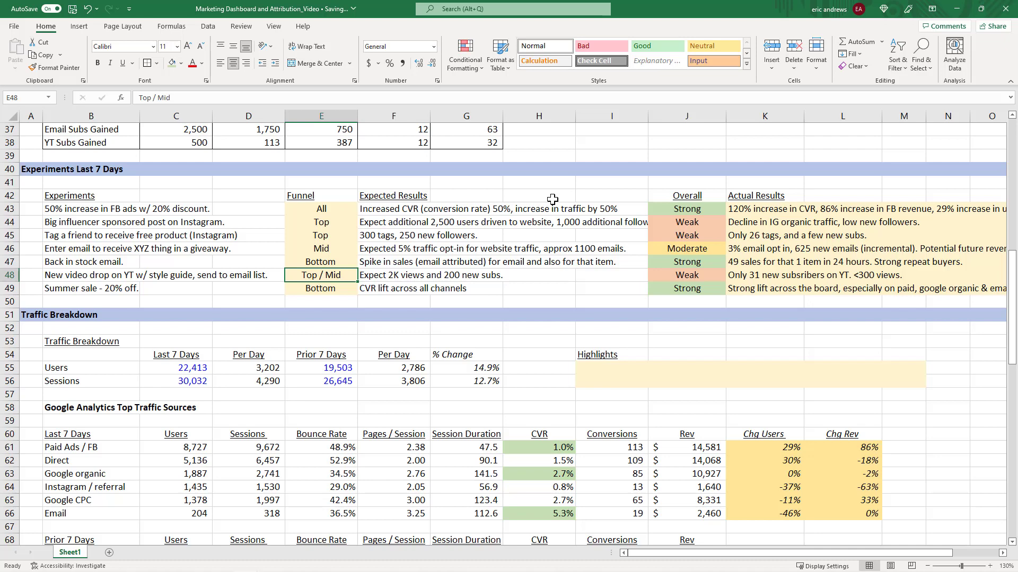
click(317, 208)
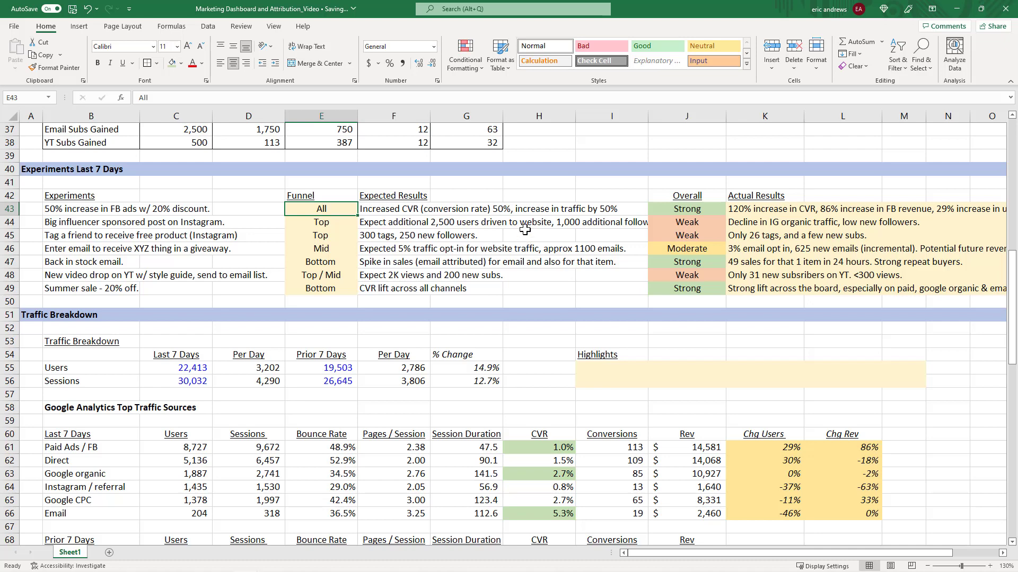
click(332, 223)
click(326, 210)
click(668, 206)
drag(667, 206, 318, 209)
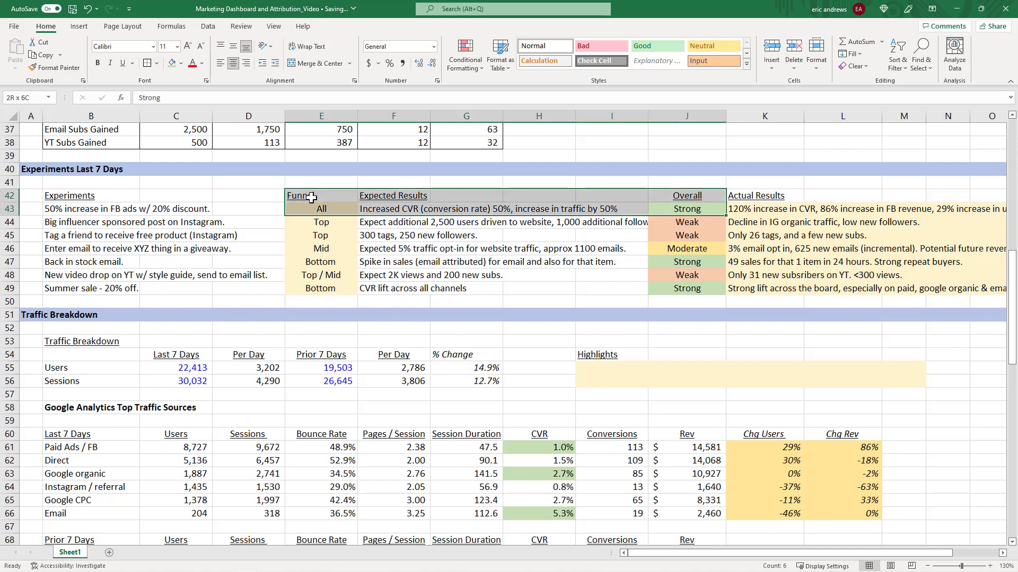
drag(676, 248, 339, 247)
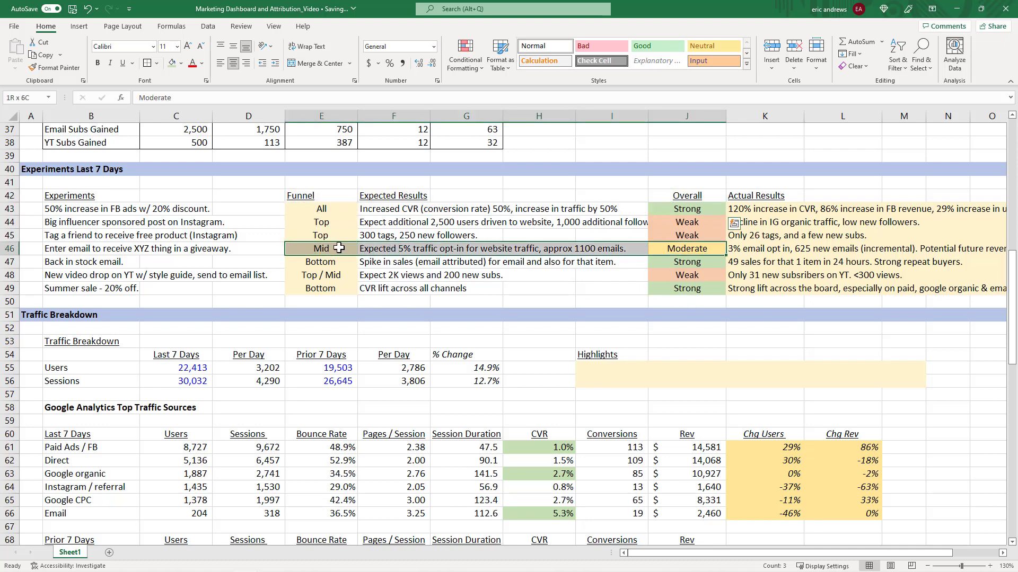
drag(667, 279, 329, 262)
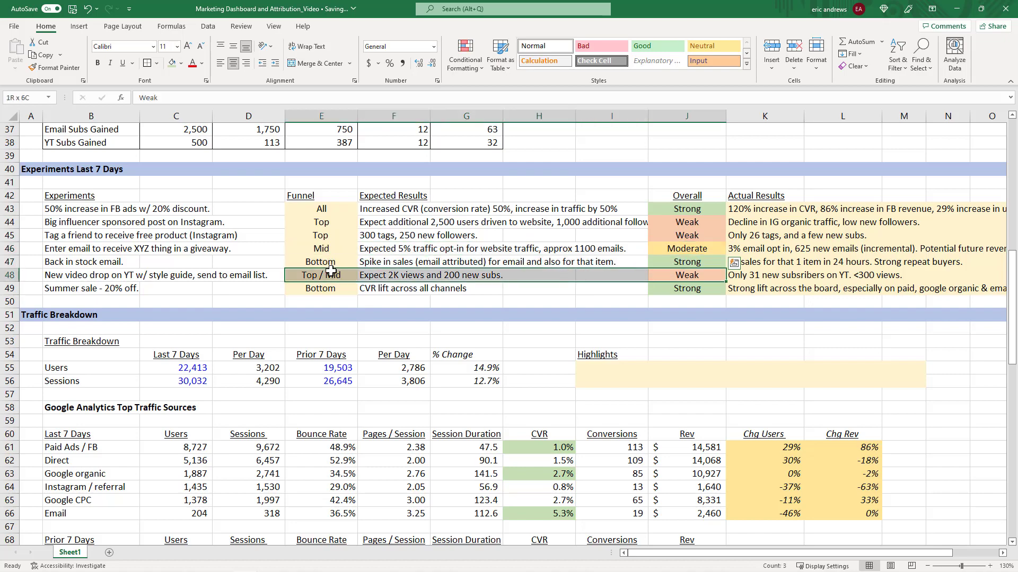
click(326, 275)
Review the Lead Generation figures and the new versus returning revenue in the Conversion / Sales section.
scroll(499, 251, down, 3)
scroll(500, 252, down, 7)
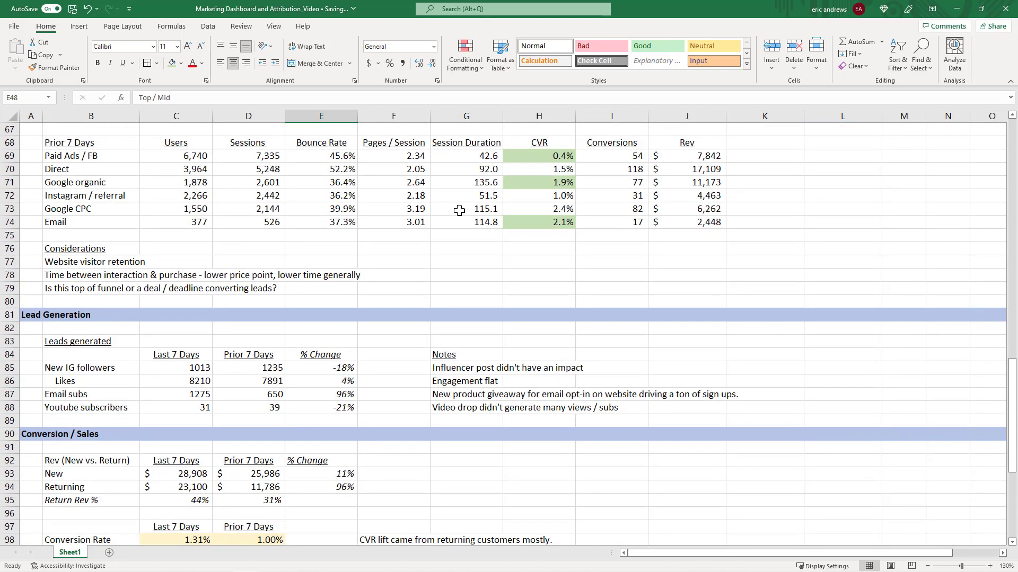
scroll(459, 211, down, 2)
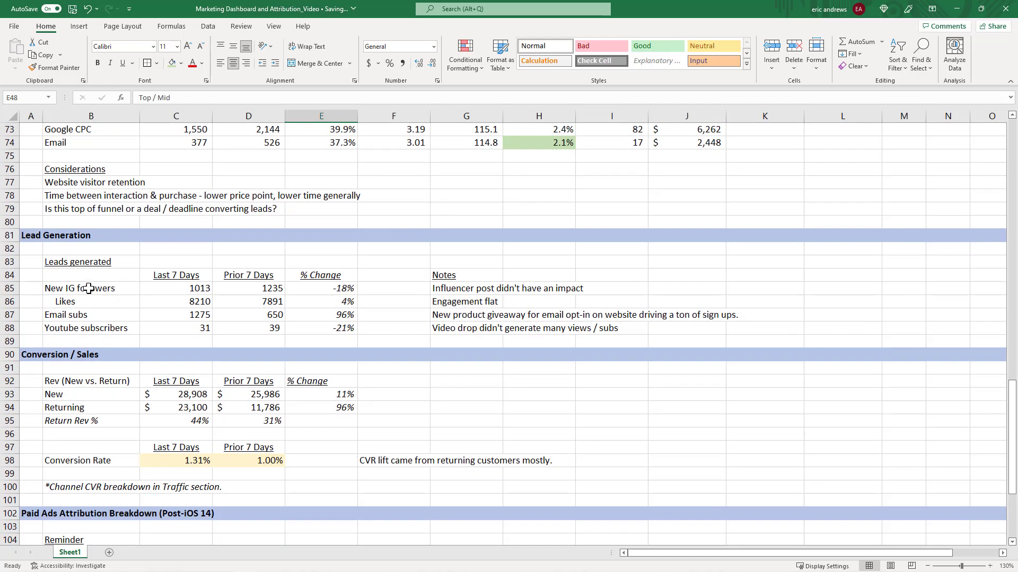
drag(89, 289, 273, 316)
drag(80, 381, 286, 423)
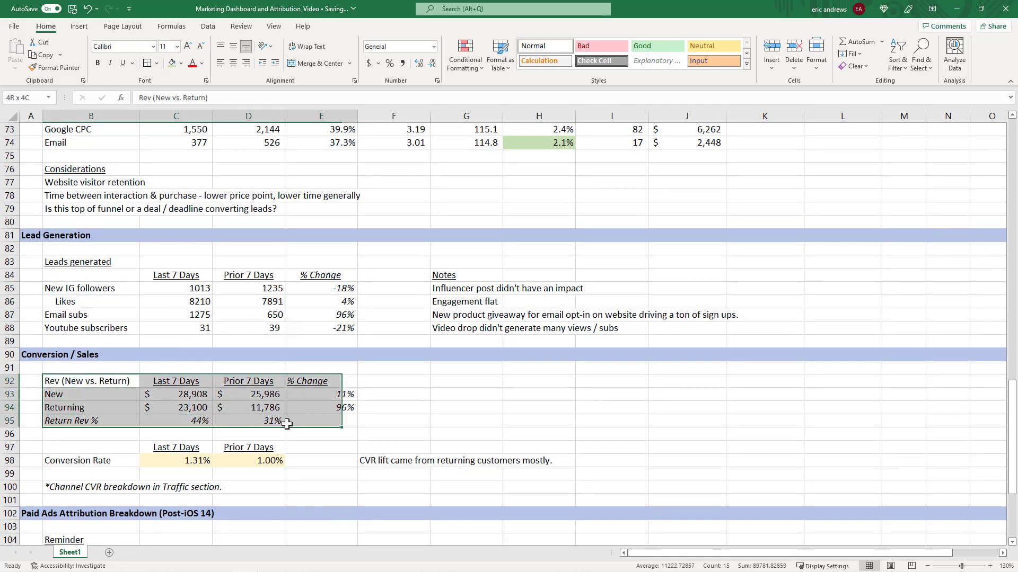
scroll(470, 265, down, 2)
click(189, 314)
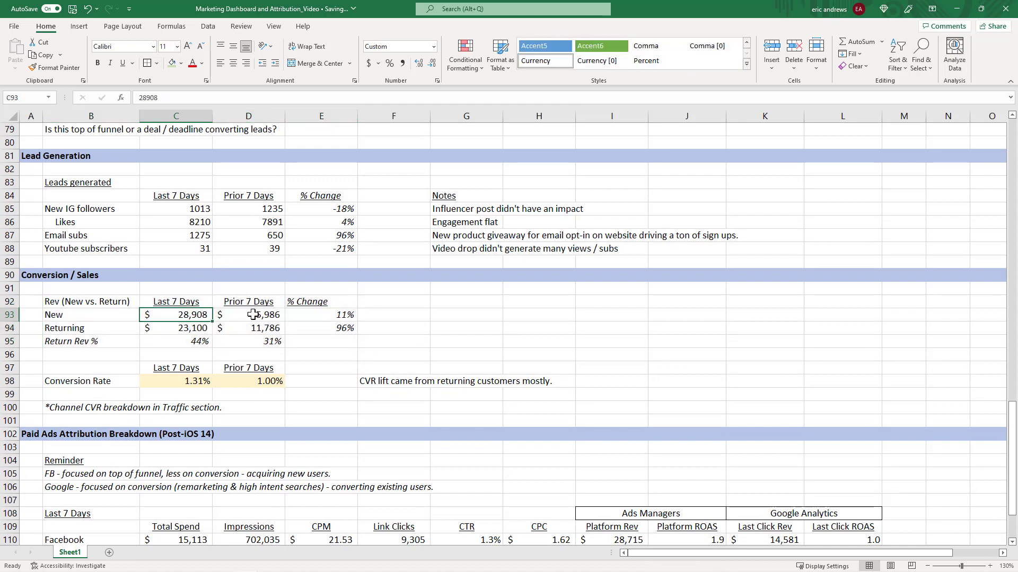
click(253, 315)
click(166, 315)
click(248, 314)
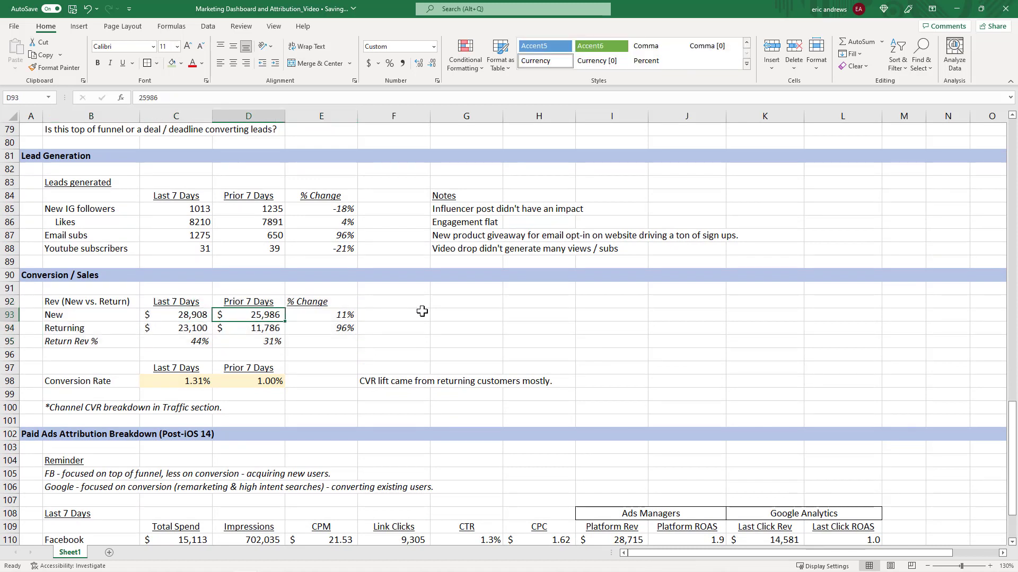
Try summing the new and returning revenue for the last 7 days in a spare cell beside the table.
click(463, 315)
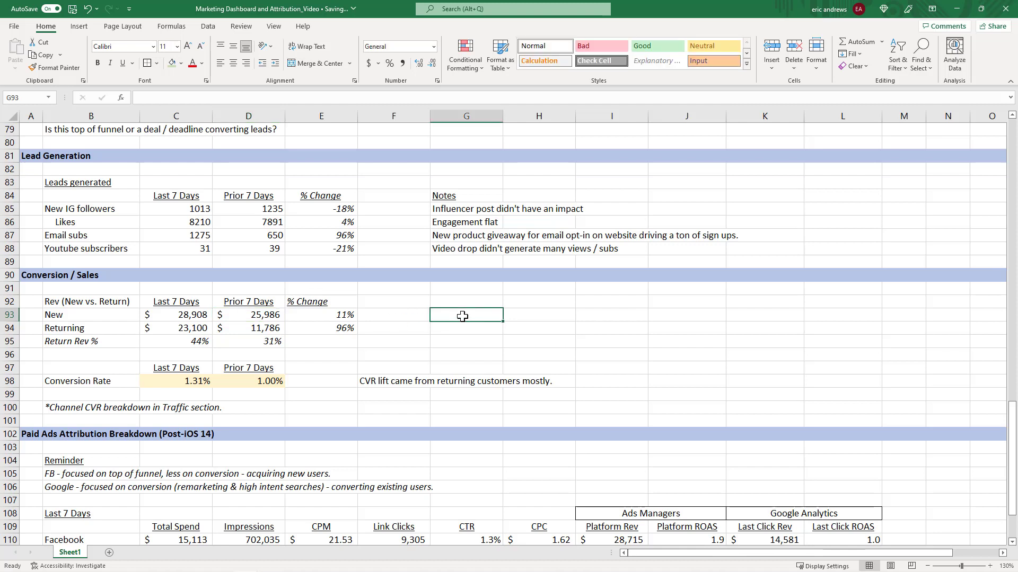
text(=sum()
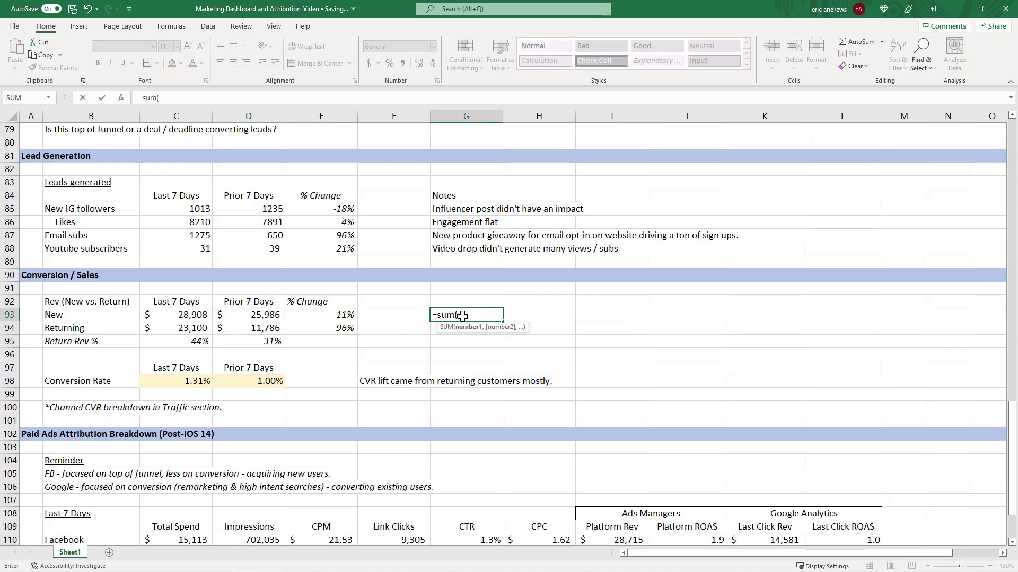
key(Left)
key(Left)
key(Left)
key(Left)
key(shift+Down)
key(Return)
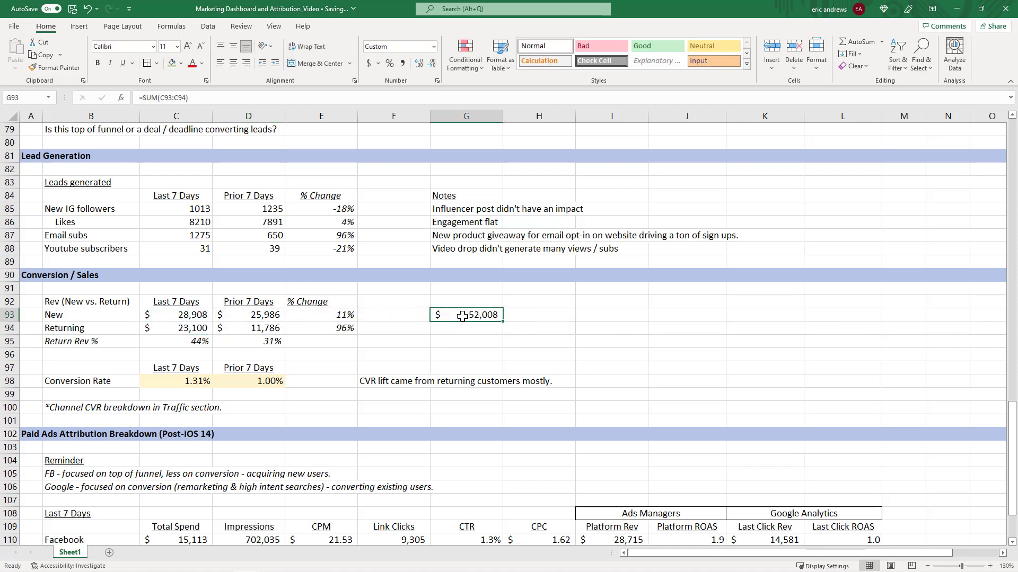
key(Down)
text(=sum9()
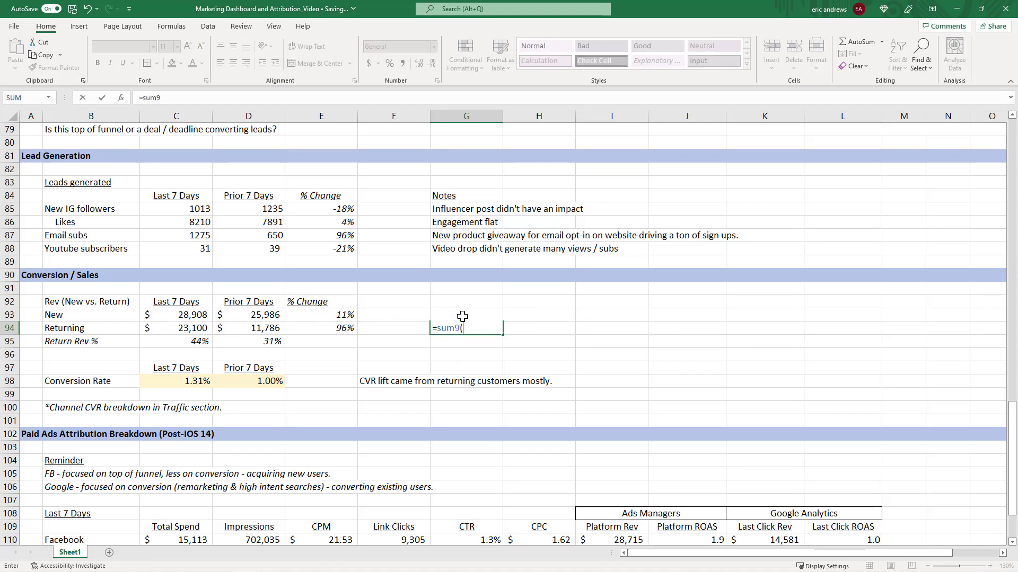
key(BackSpace)
key(BackSpace)
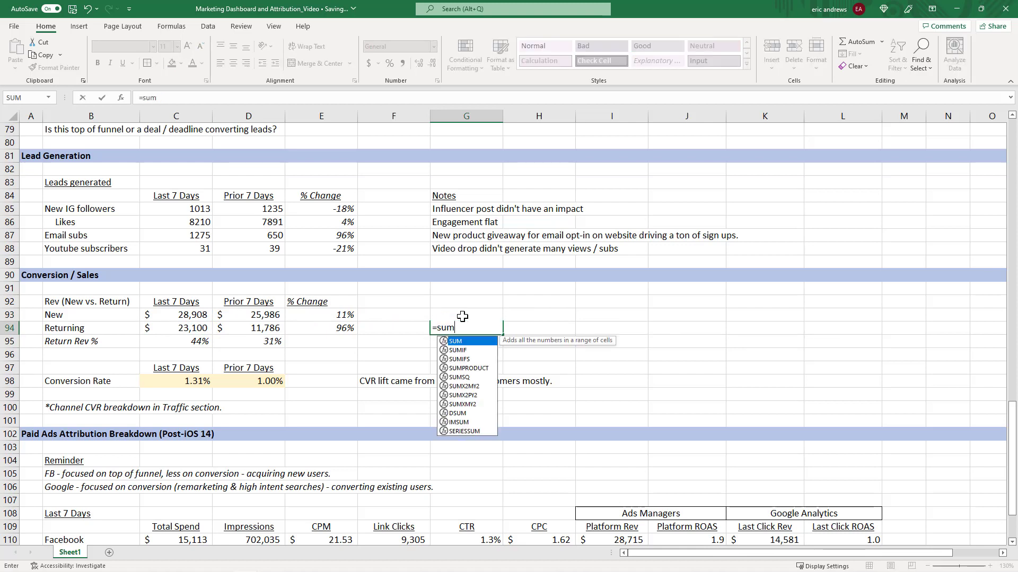
key(Escape)
Insert a blank row below the Returning revenue row in the Conversion / Sales table.
key(Left)
key(Left)
key(Left)
key(Left)
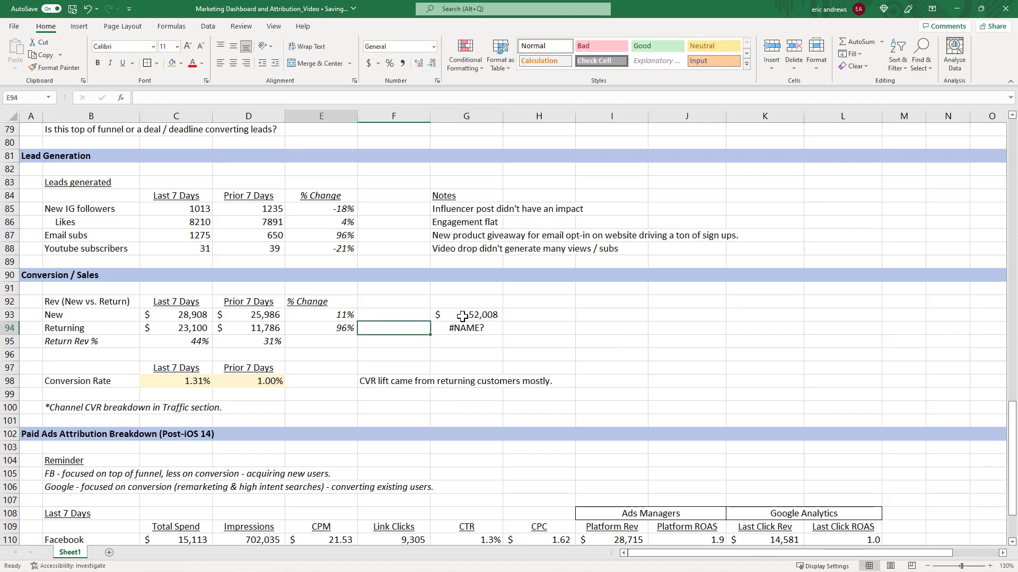
key(Down)
key(shift+space)
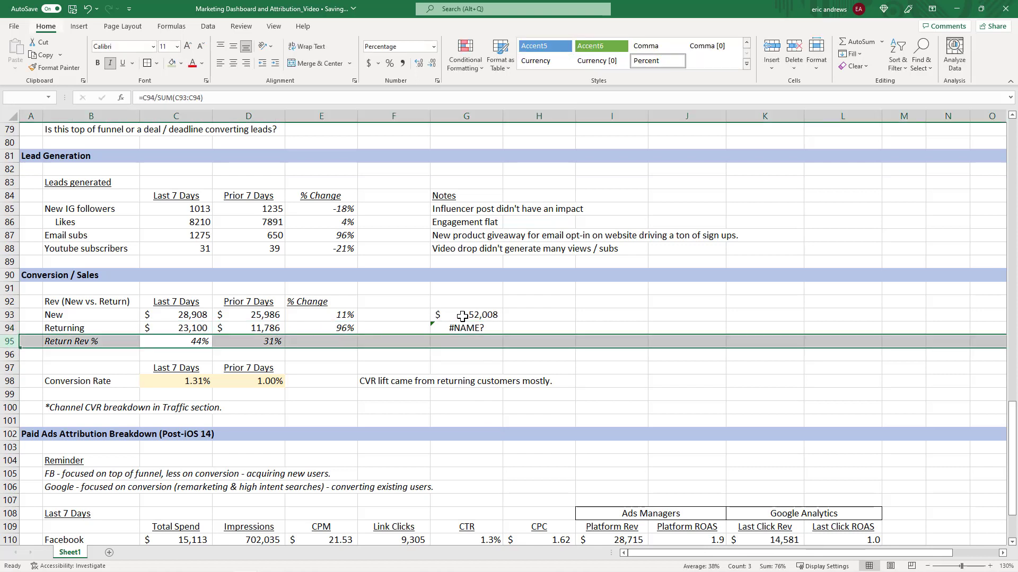
key(ctrl+plus)
Delete the spare sum cells beside the revenue table.
key(Right)
key(Right)
key(Right)
key(Right)
key(Up)
key(Up)
key(shift+Down)
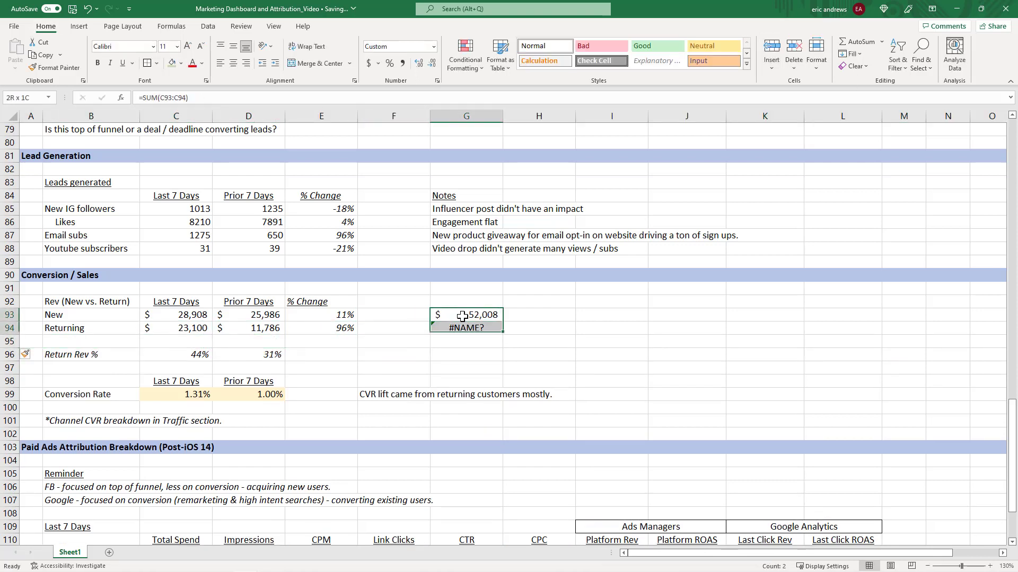
key(Delete)
Label the new row Total and sum the last 7 days new and returning revenue in it.
key(Left)
key(Left)
key(Left)
key(Left)
key(Down)
key(shift+Right)
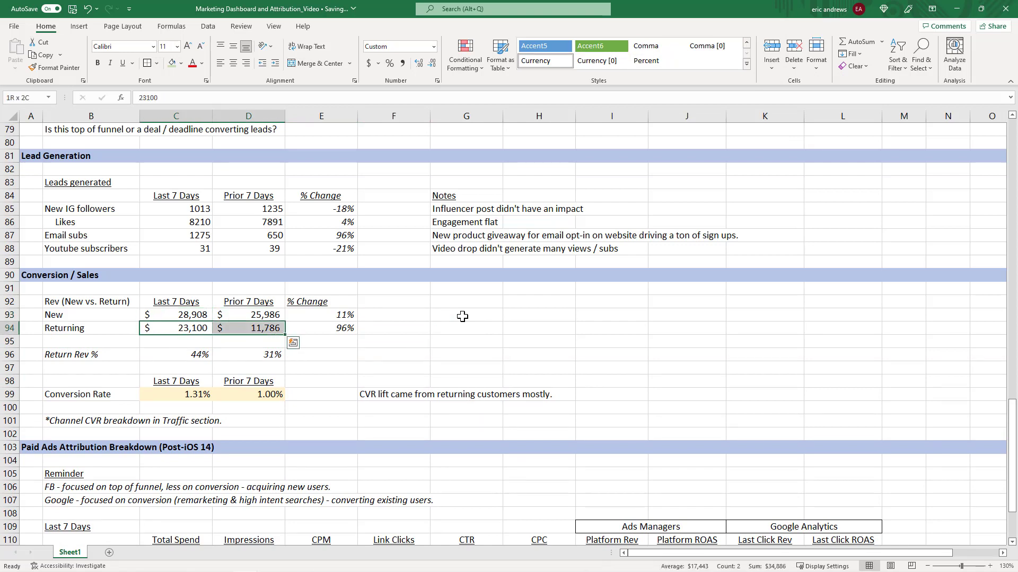
key(Down)
key(Left)
text(Tp)
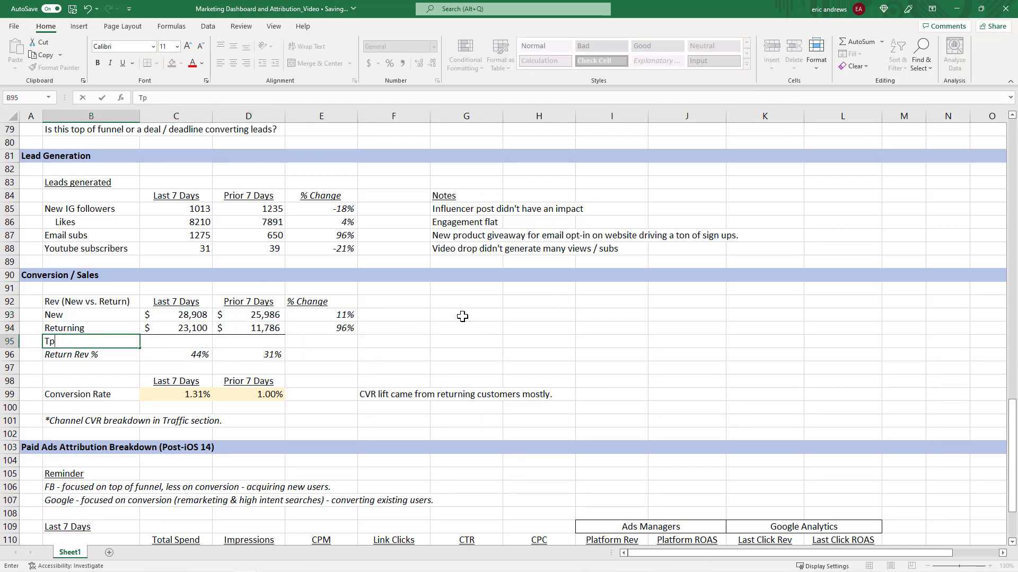
text(tal)
key(Tab)
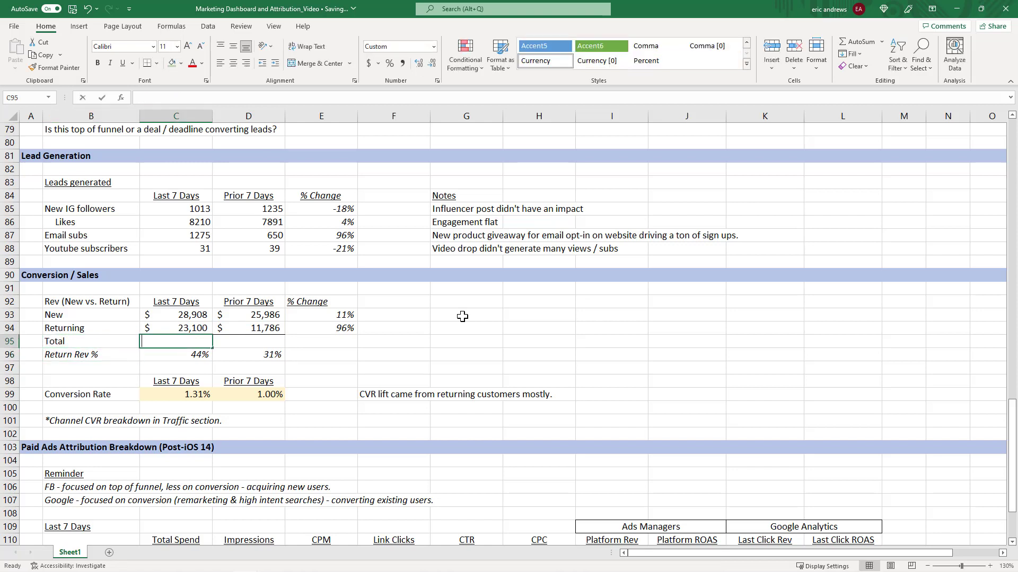
text(=sum()
key(Up)
key(shift+Up)
key(Return)
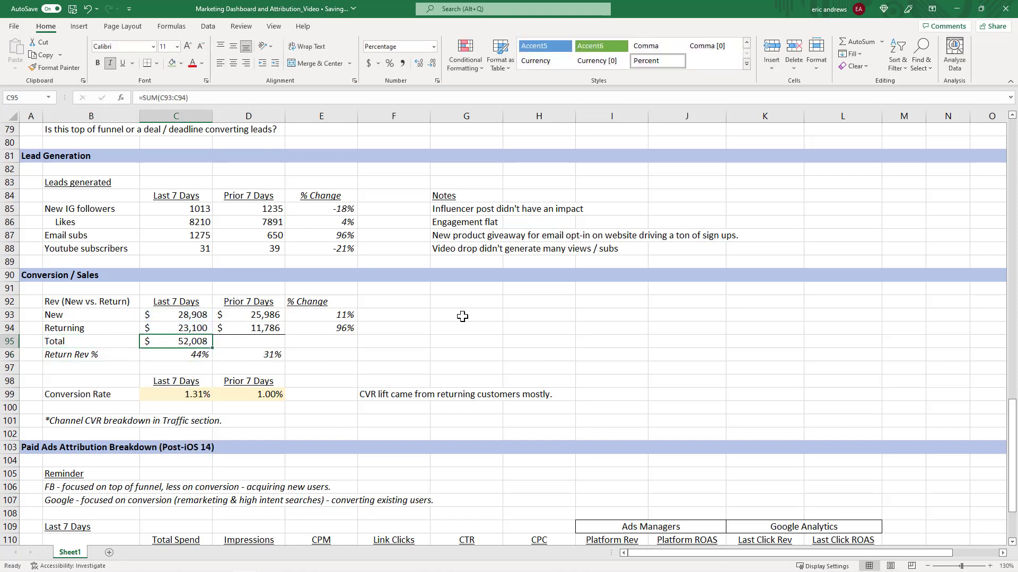
Copy the Total formula to the Prior 7 Days column and the % Change formula to the Total row.
key(Up)
key(ctrl+c)
key(Right)
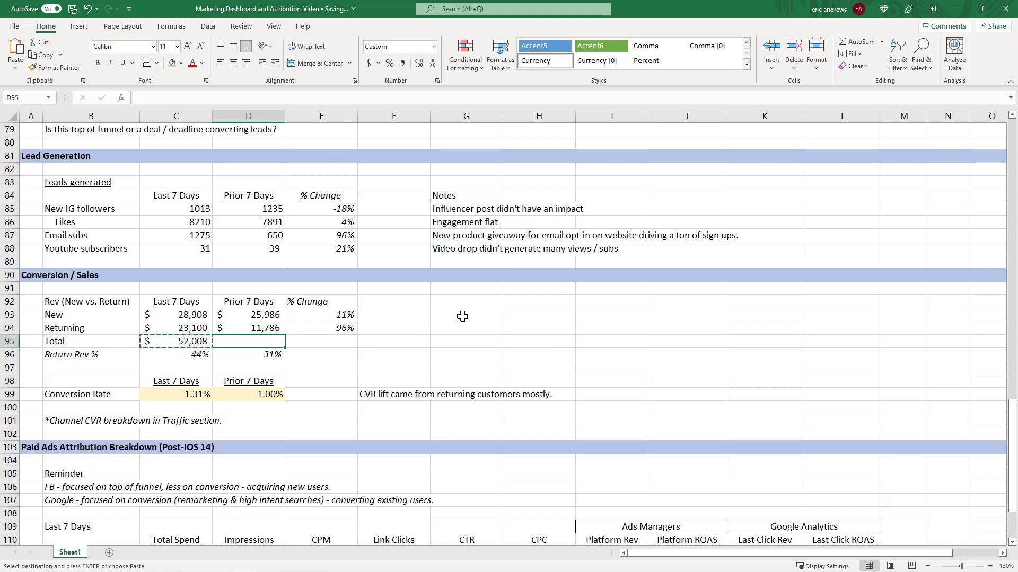
key(ctrl+v)
key(Right)
key(Up)
key(ctrl)
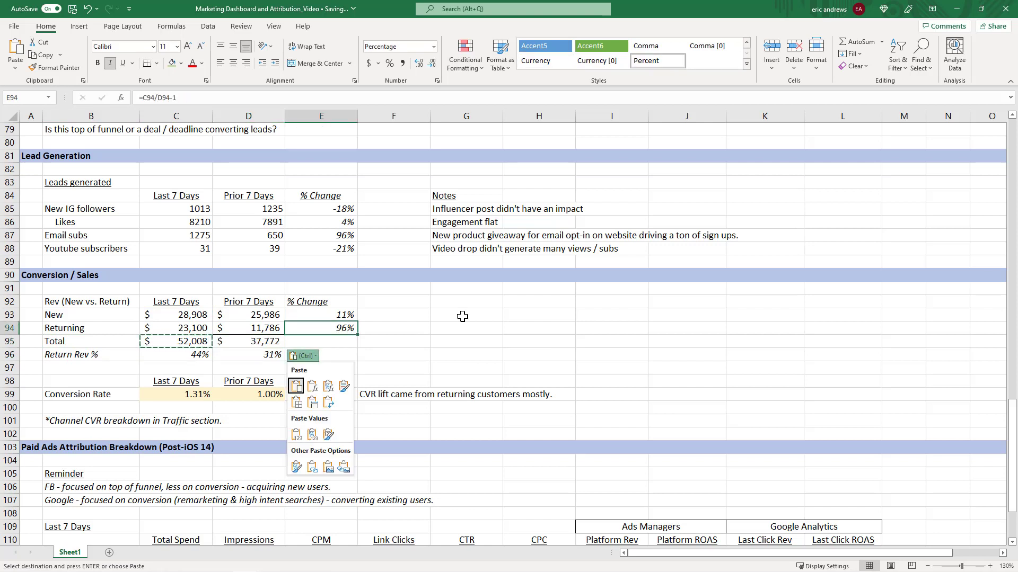
key(Escape)
key(ctrl+c)
key(Down)
key(ctrl+v)
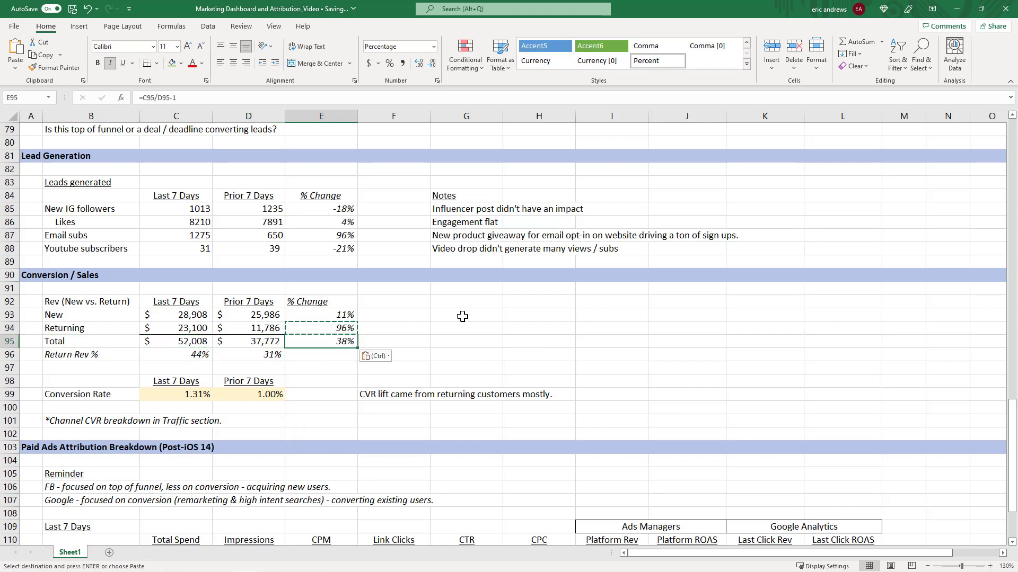
Review the % Change formulas and revenue totals in the Conversion / Sales table.
key(F2)
key(Escape)
key(Up)
key(Up)
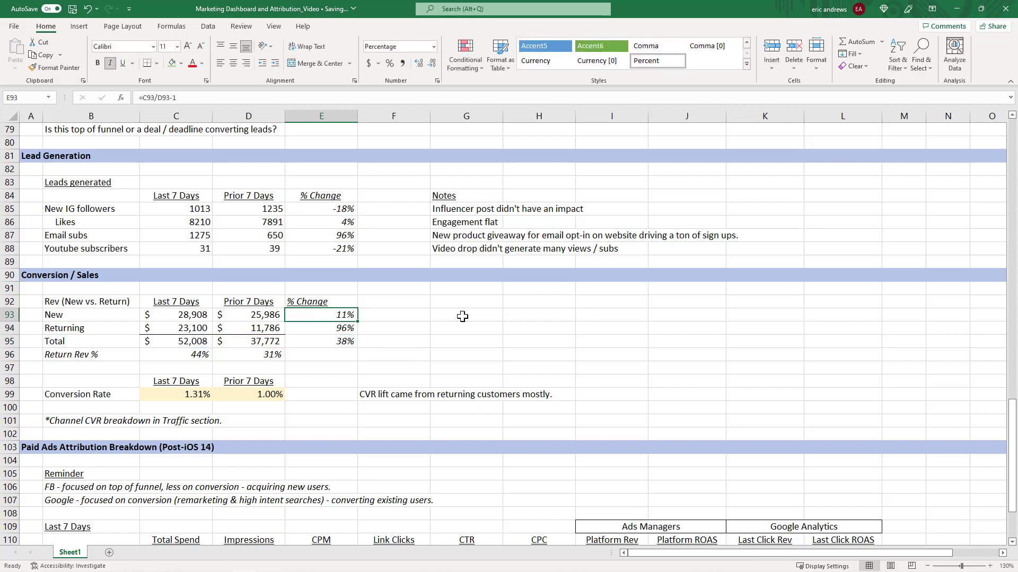
key(Down)
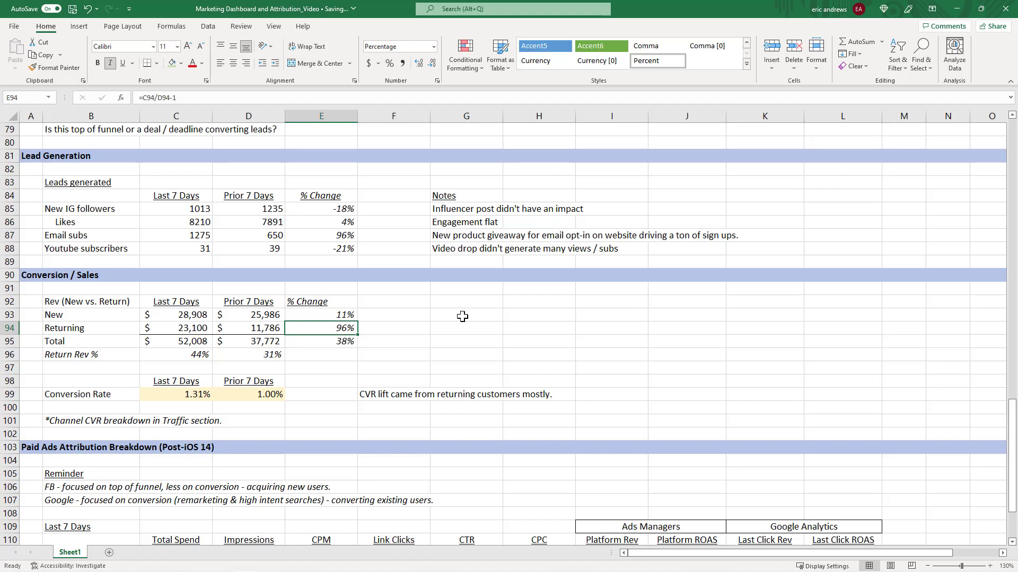
click(462, 316)
right_click(462, 317)
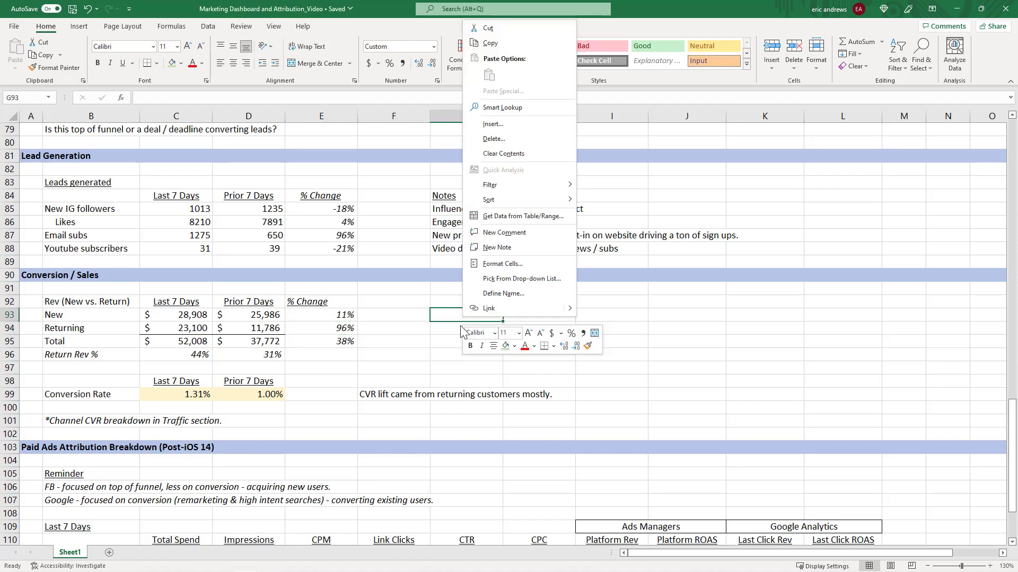
click(433, 328)
click(402, 330)
click(450, 330)
click(313, 330)
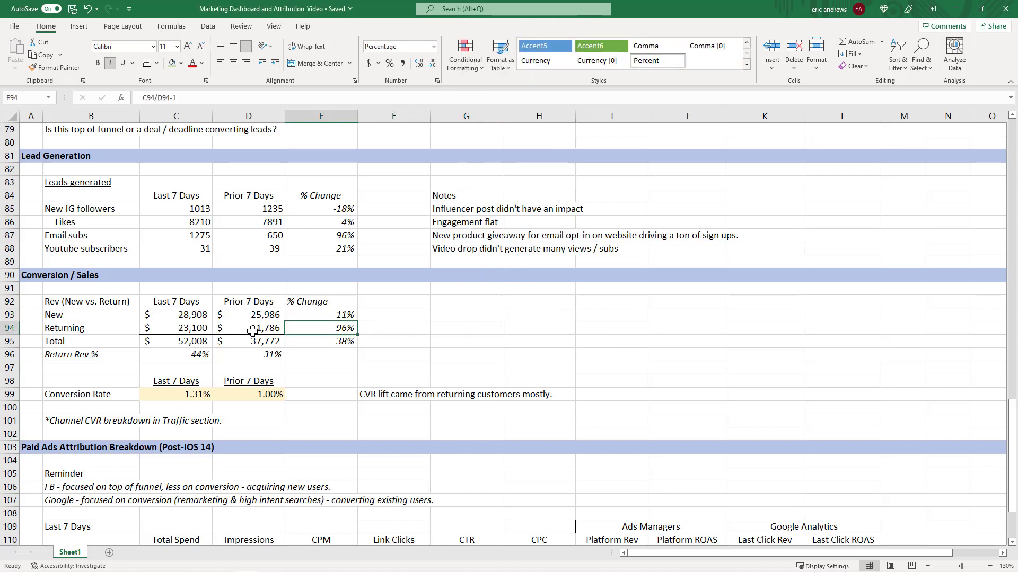
click(253, 329)
click(161, 332)
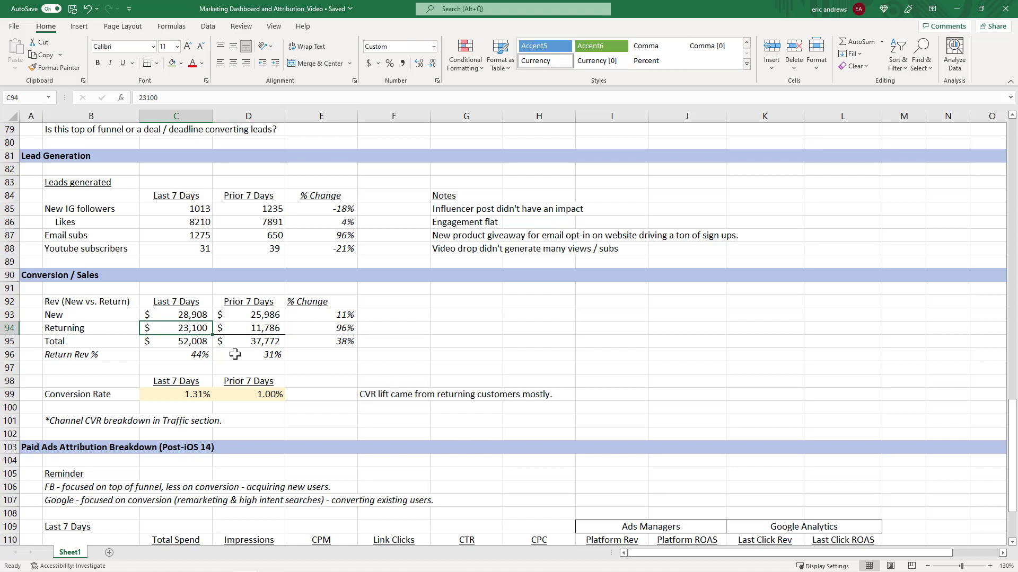
click(202, 346)
click(239, 347)
key(Left)
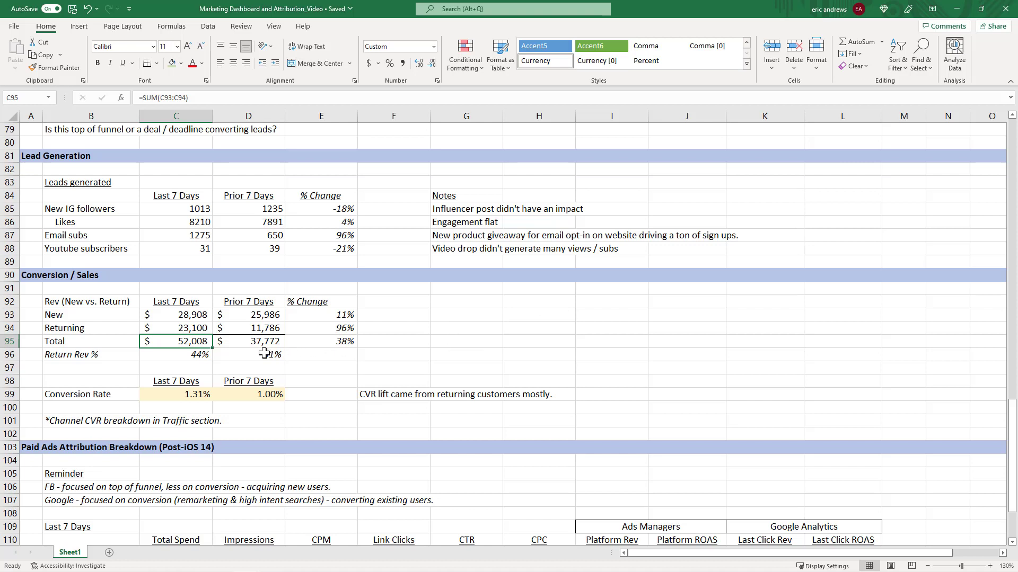
click(248, 345)
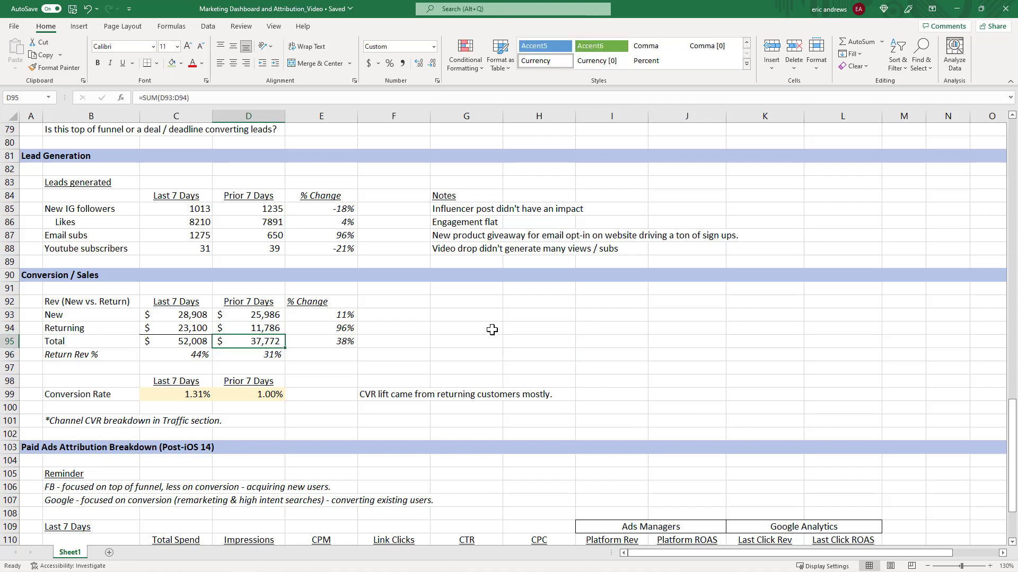
Zoom in on the Paid Ads Attribution Breakdown tables and review the Facebook and Google rows.
scroll(488, 336, down, 6)
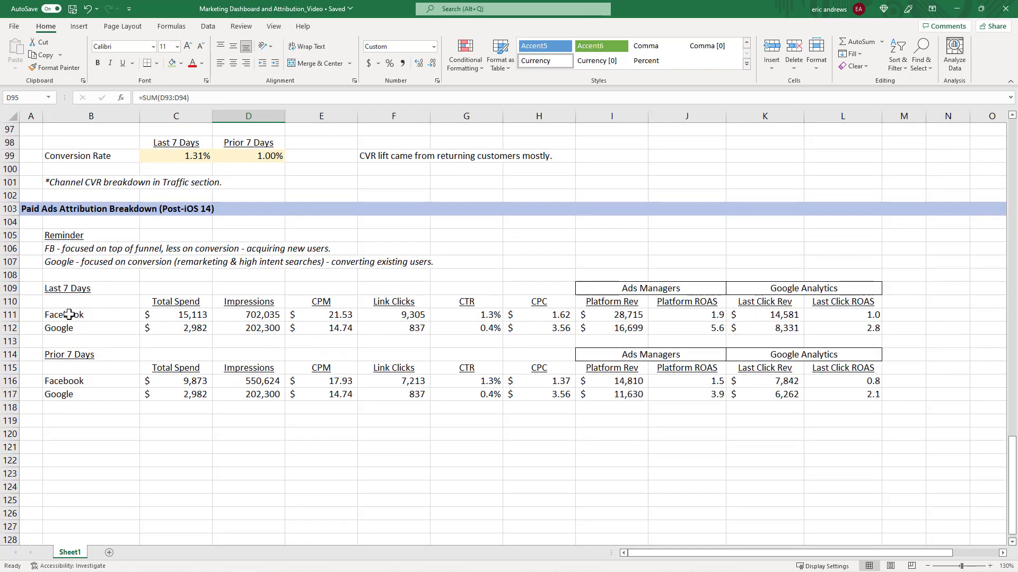
click(69, 314)
click(158, 316)
click(97, 325)
click(189, 325)
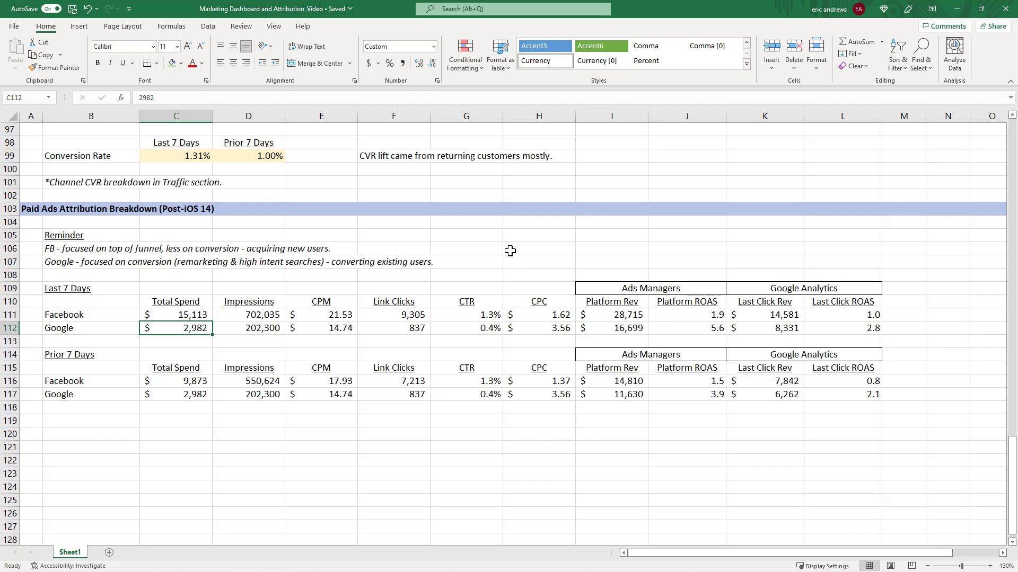
scroll(491, 269, up, 5)
scroll(730, 427, down, 4)
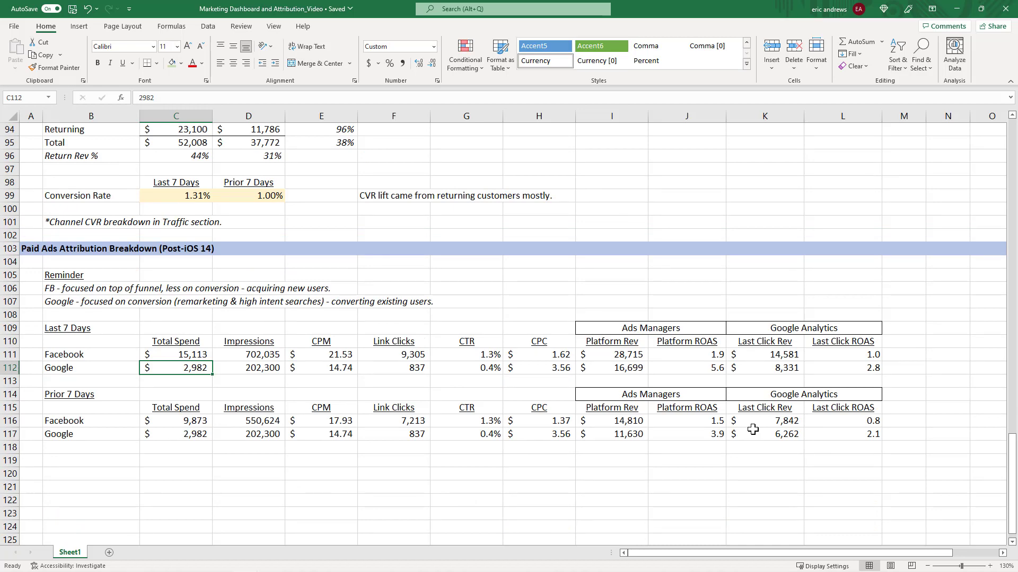
click(989, 567)
scroll(779, 419, down, 1)
key(Home)
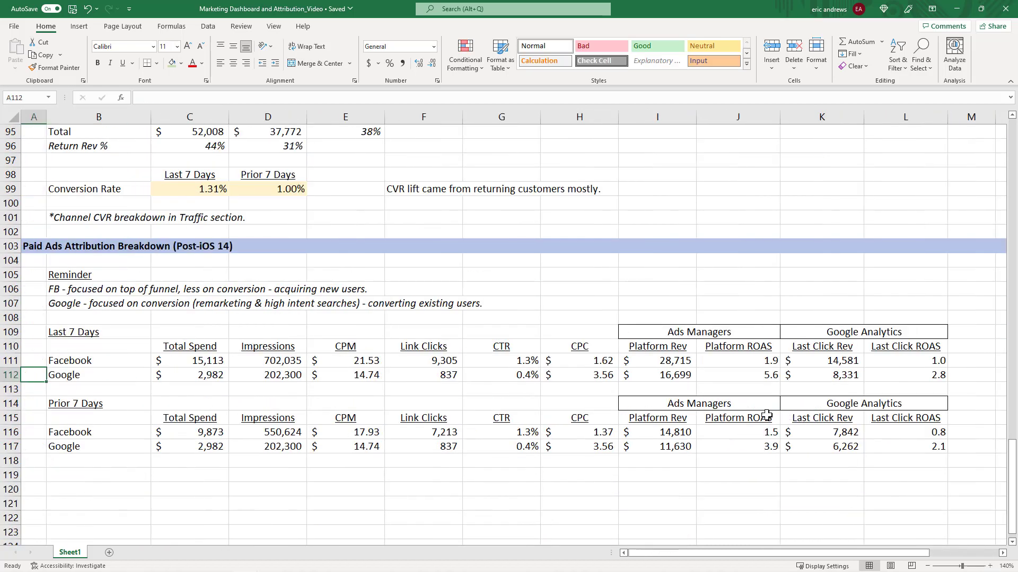
Read the Facebook and Google reminder notes and the Last 7 Days spend figures.
click(81, 291)
click(87, 306)
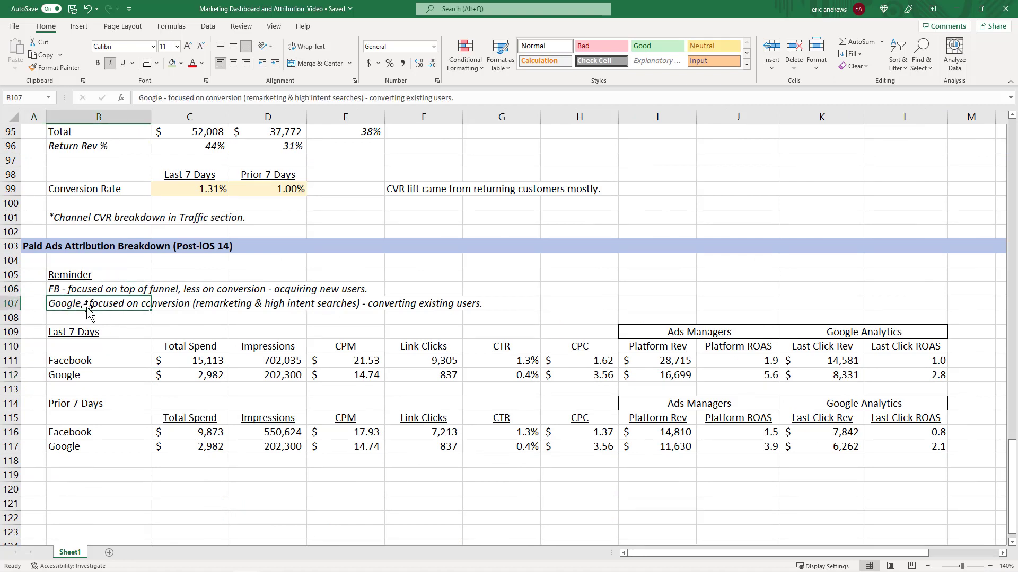
click(561, 303)
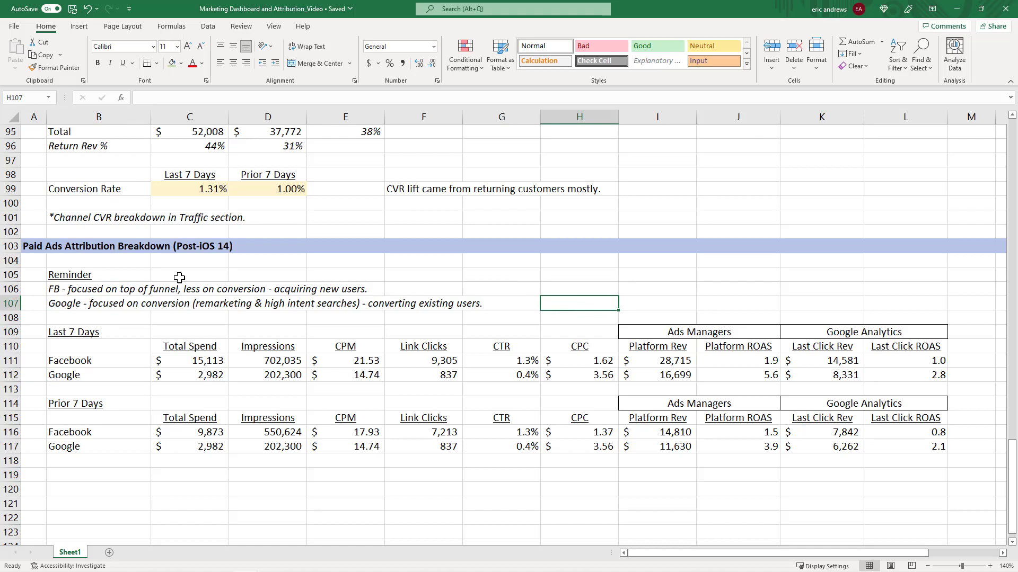
click(74, 275)
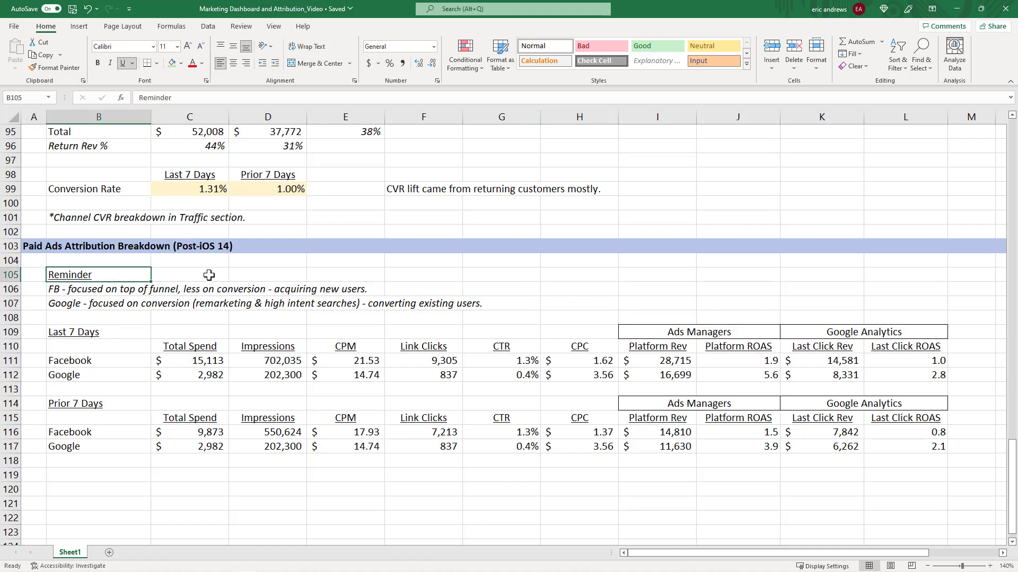
key(Down)
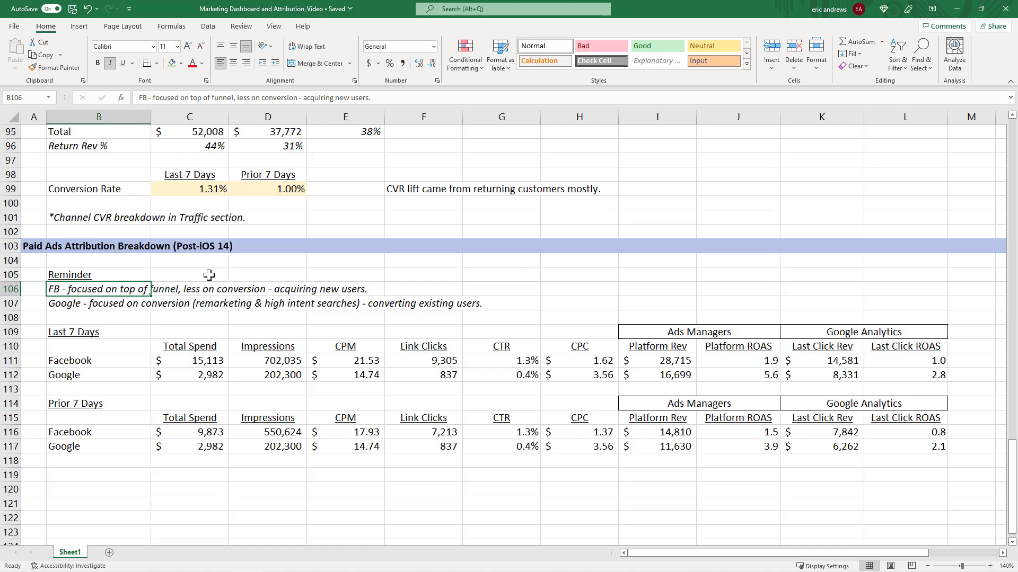
key(Down)
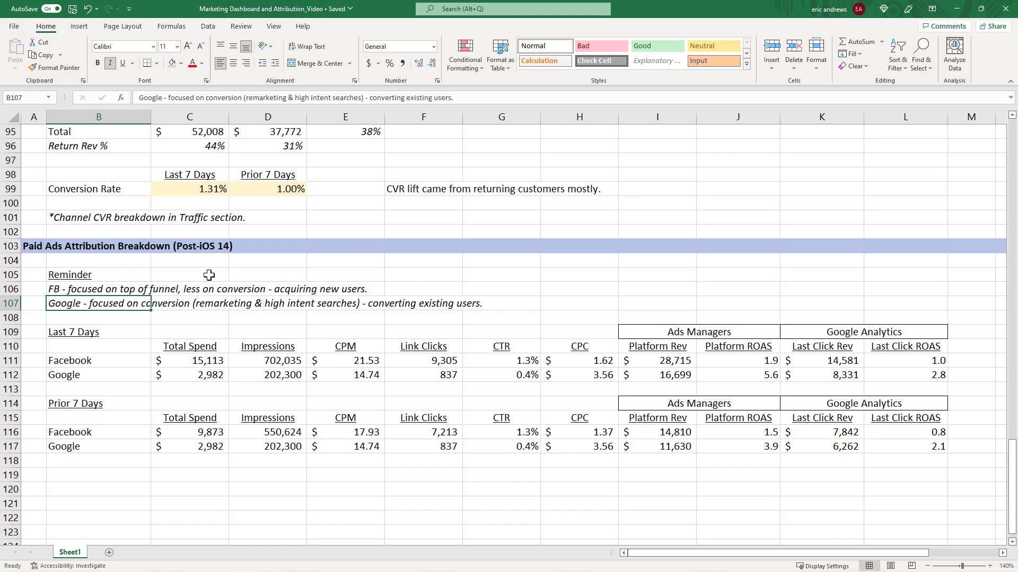
key(Up)
key(Down)
key(Down)
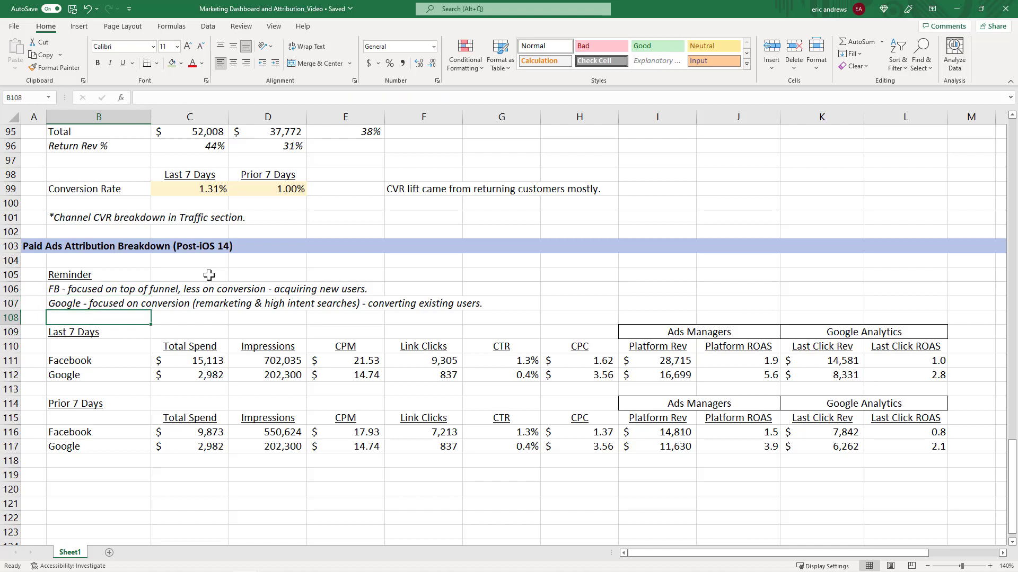
click(92, 333)
click(174, 360)
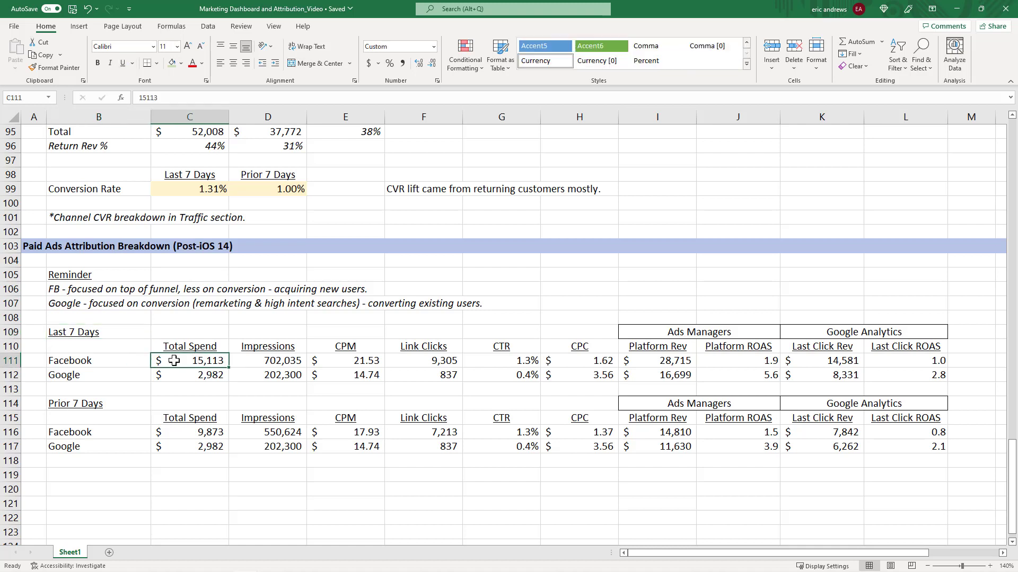
click(10, 360)
click(11, 374)
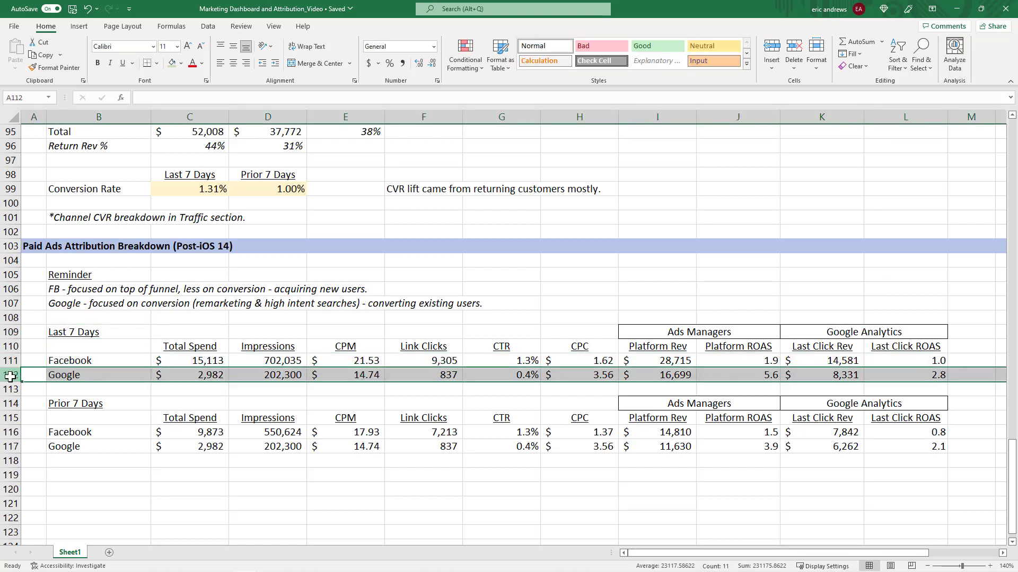
click(188, 347)
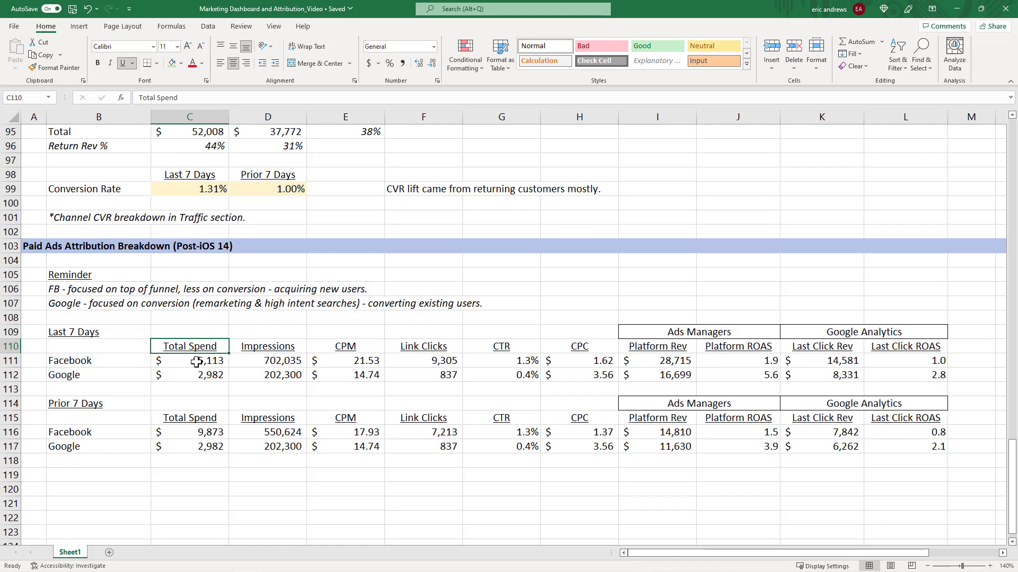
Enter =C111/C116-1 in C119 to compare Facebook Total Spend week over week, formatted as a percentage.
click(213, 361)
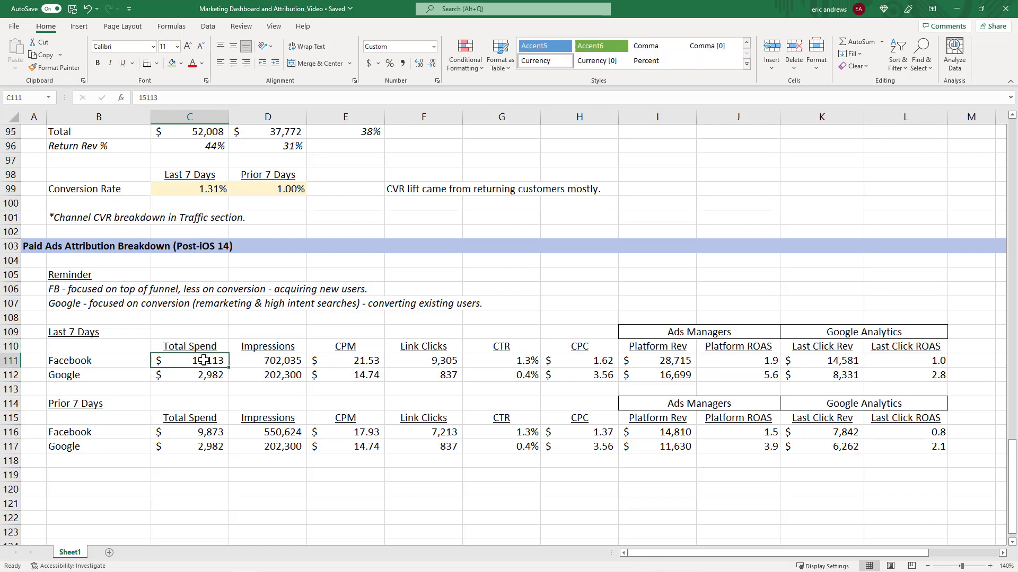
click(198, 432)
click(196, 358)
click(191, 471)
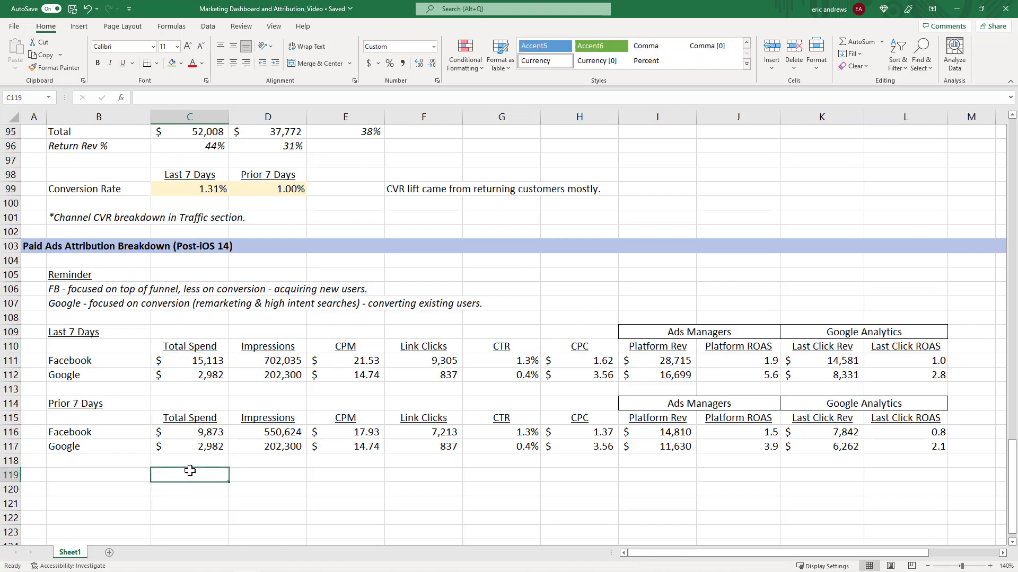
text(=)
key(Up)
key(Up)
key(Up)
key(Up)
key(Up)
key(Up)
key(Up)
key(Up)
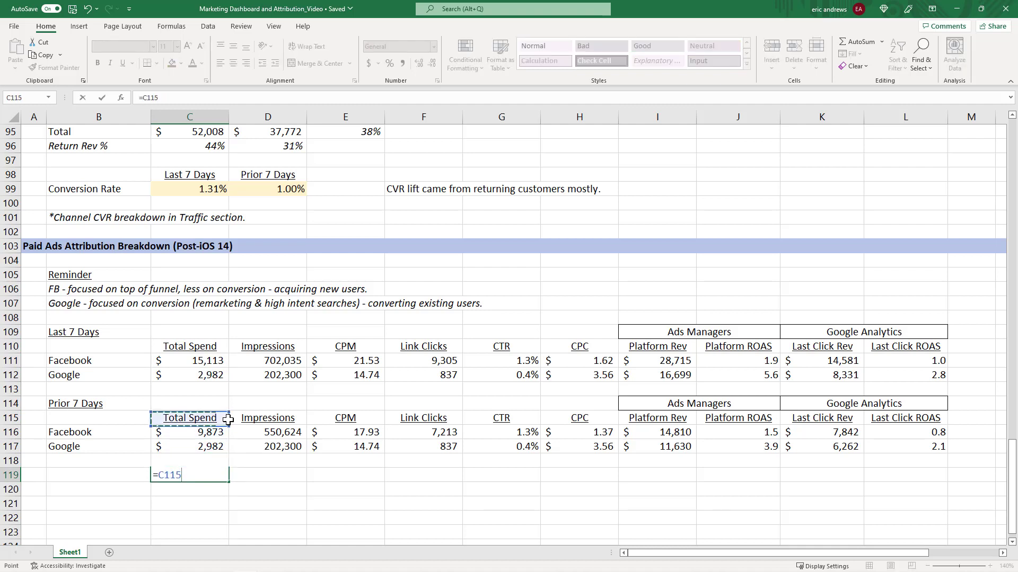
text(-)
key(Up)
key(Up)
key(Up)
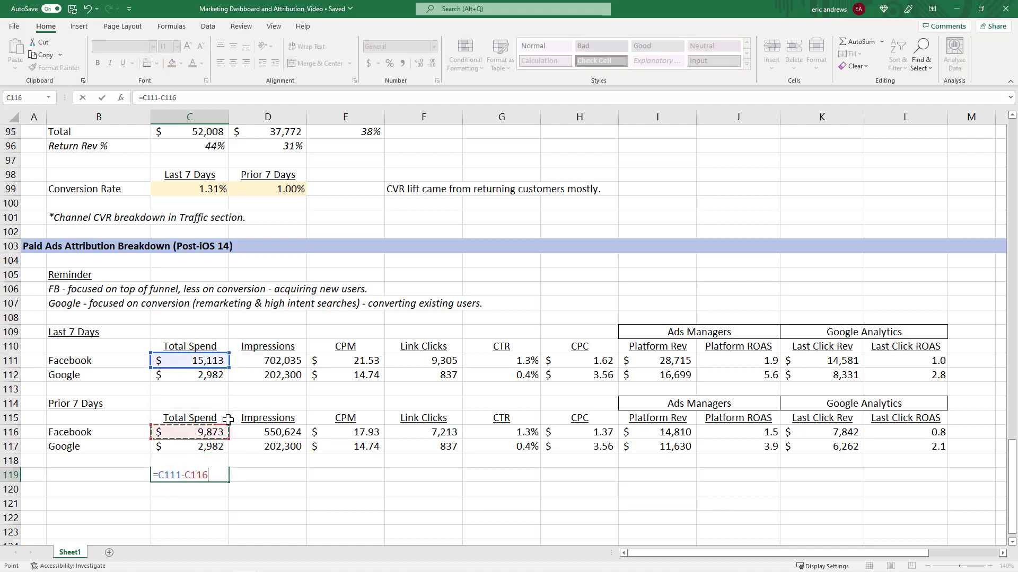
key(BackSpace)
key(BackSpace)
key(BackSpace)
key(BackSpace)
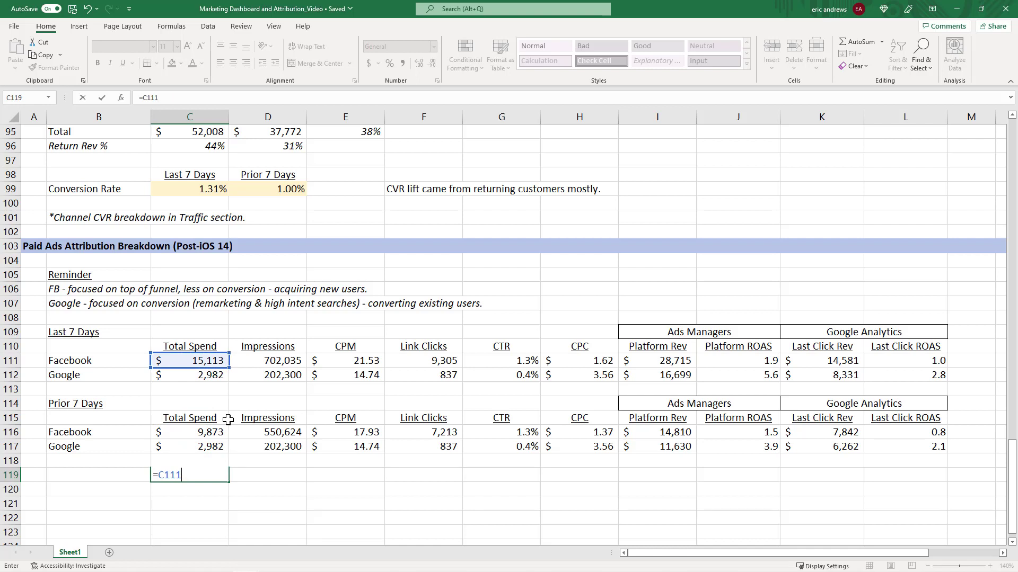
text(/)
key(Up)
key(Up)
key(Up)
text(-1)
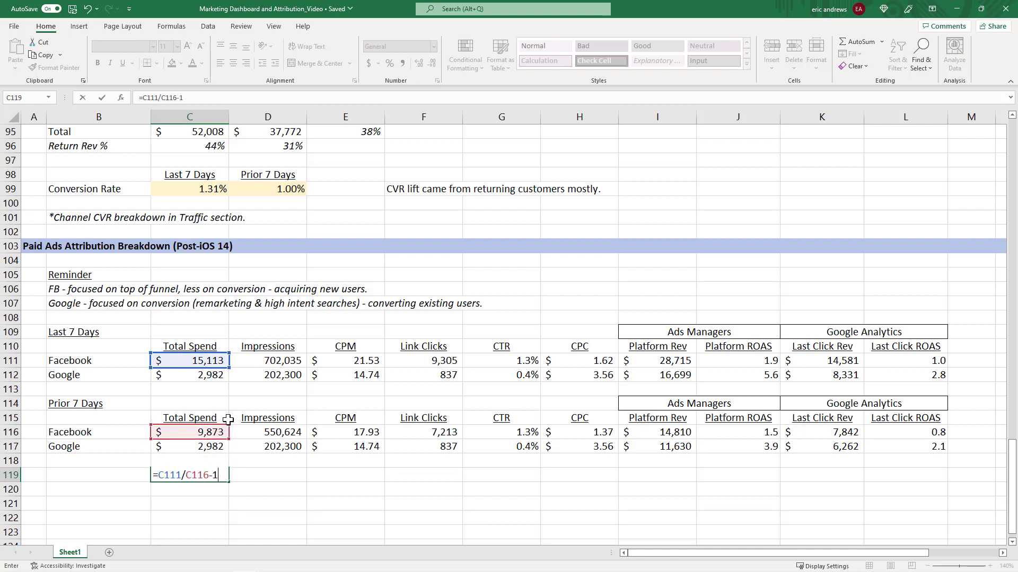
key(ctrl+Return)
click(390, 63)
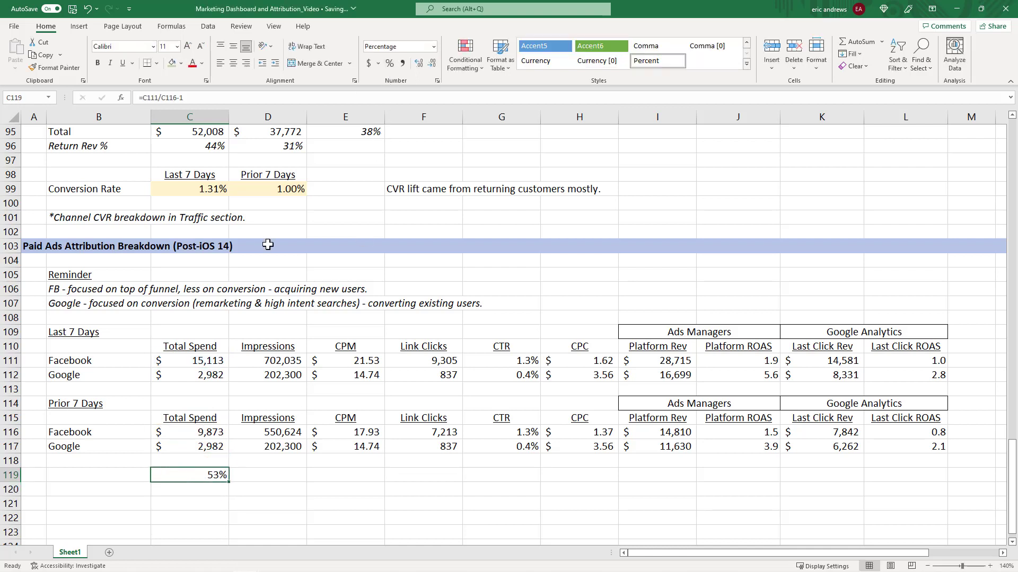
Label the new comparison rows Facebook and Google in column B.
click(114, 475)
text(Facebook)
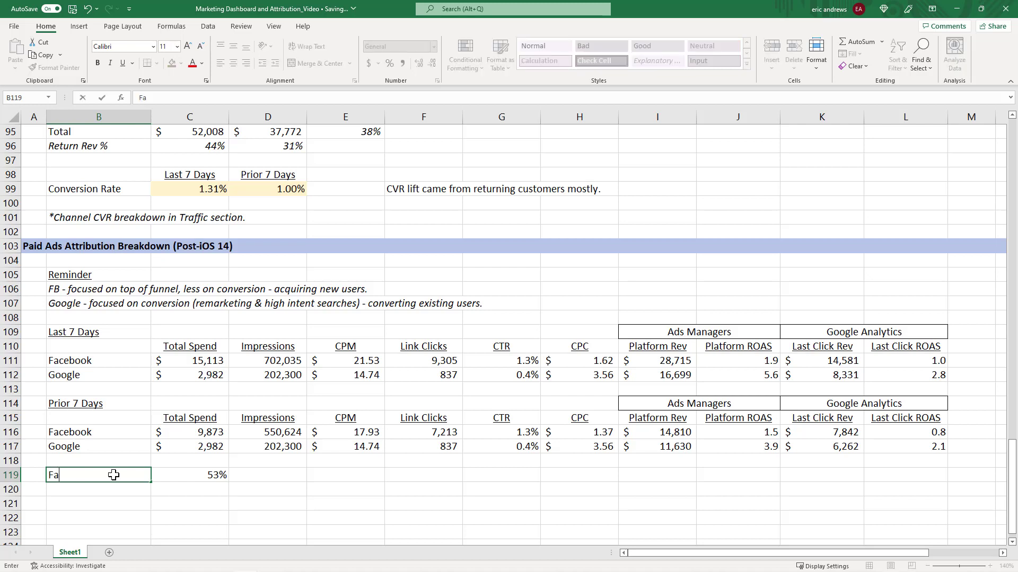
key(Return)
text(Google)
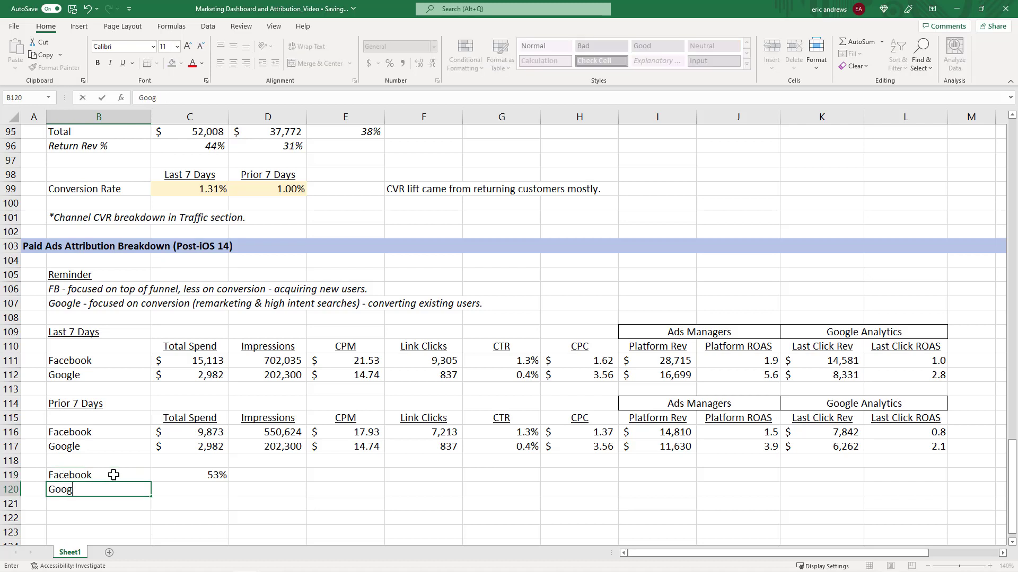
key(Return)
Insert a row above the Facebook label, title it Week over Week, and underline the heading.
click(114, 475)
key(shift+space)
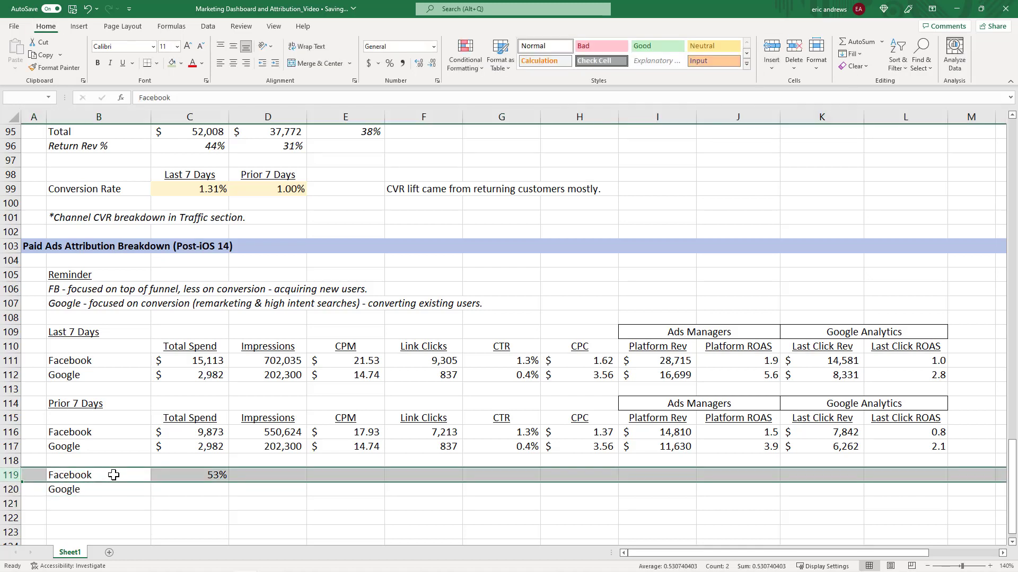
key(ctrl+shift+plus)
text(Week)
text( over Week)
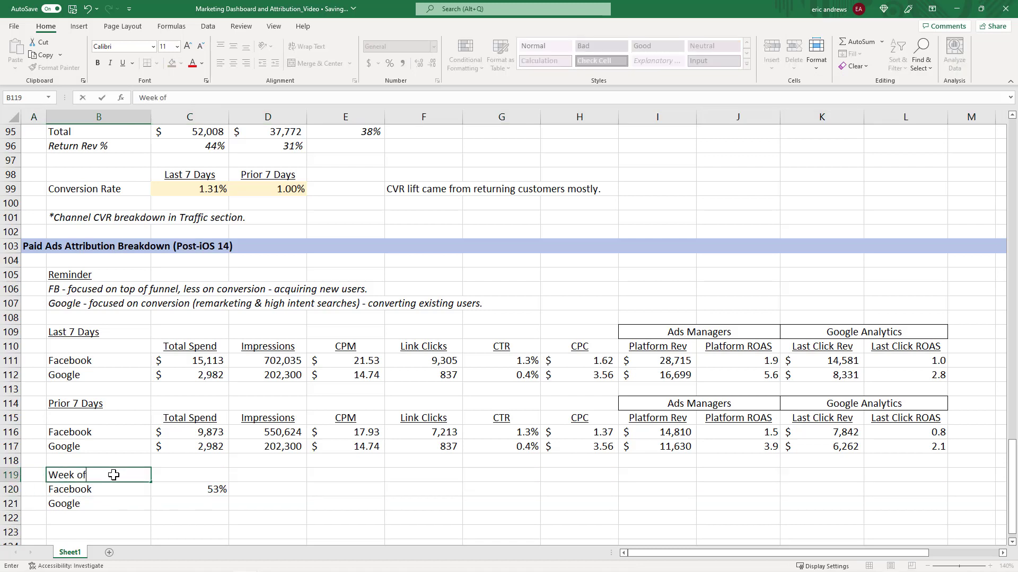
key(Return)
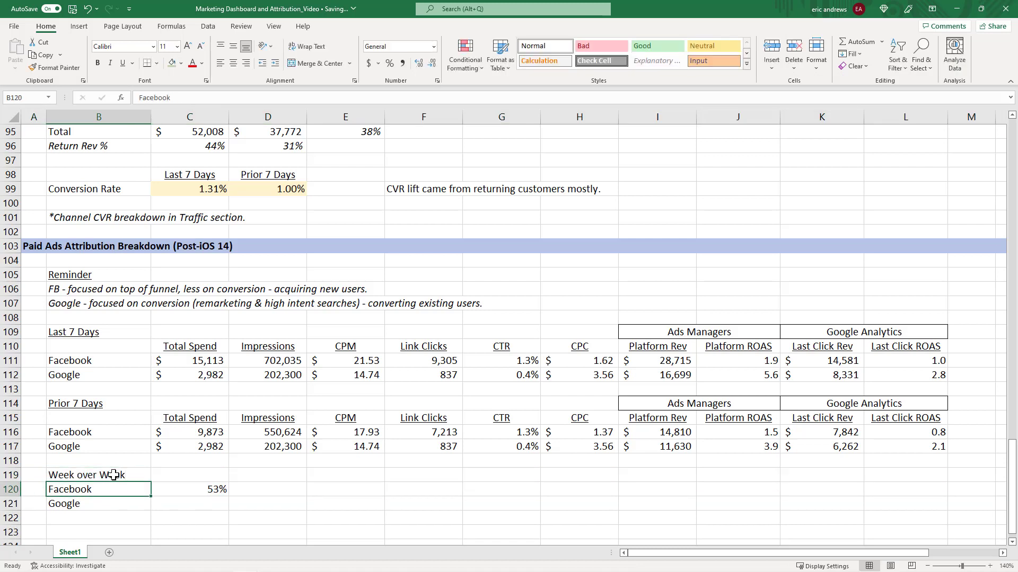
key(Up)
key(ctrl+u)
Italicize the Facebook spend change percentage and copy it down to the Google row.
key(Down)
key(Right)
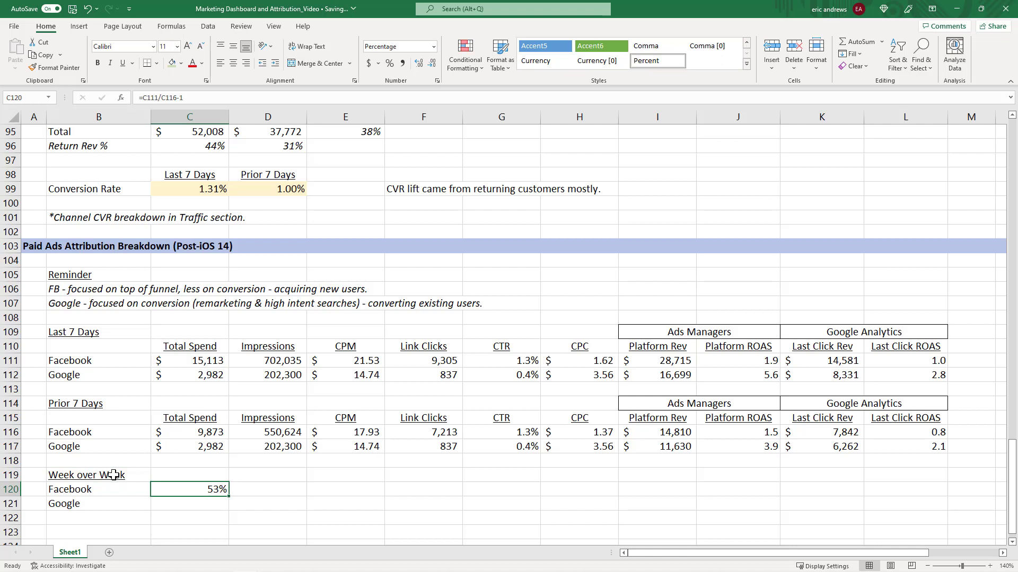
key(ctrl+i)
key(ctrl+c)
key(shift+Down)
key(ctrl+v)
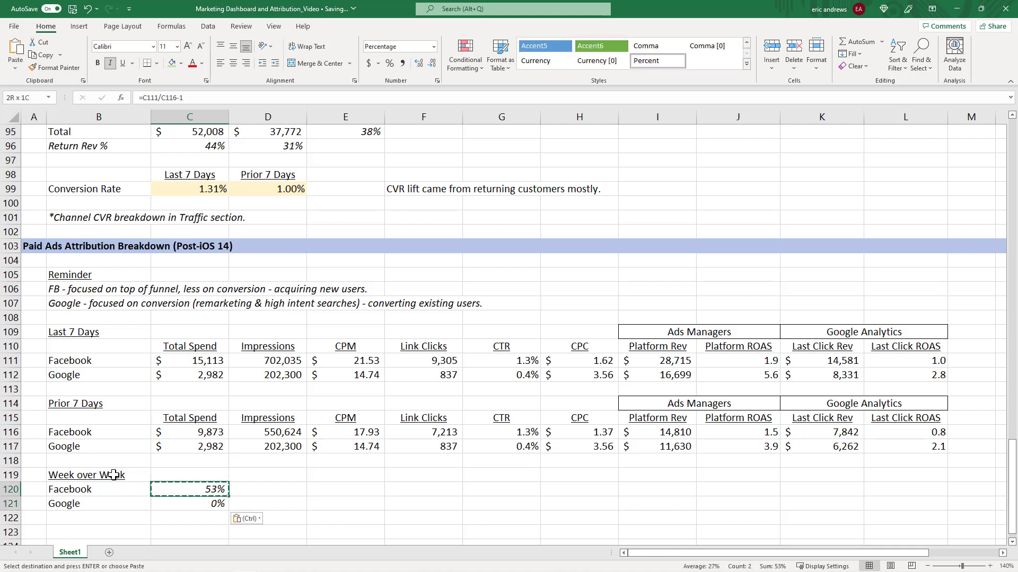
Copy the Week over Week change formulas across every metric column from Impressions through Last Click ROAS.
key(ctrl+c)
key(Right)
key(ctrl+v)
key(Right)
key(ctrl+v)
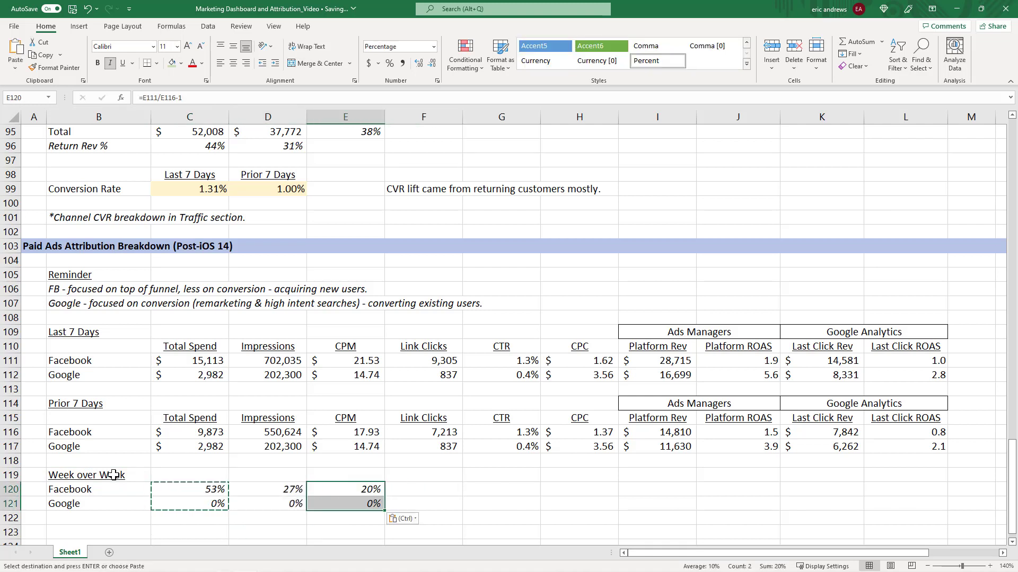
key(Right)
key(ctrl+v)
key(Right)
key(Right)
key(ctrl+v)
key(Left)
key(ctrl+v)
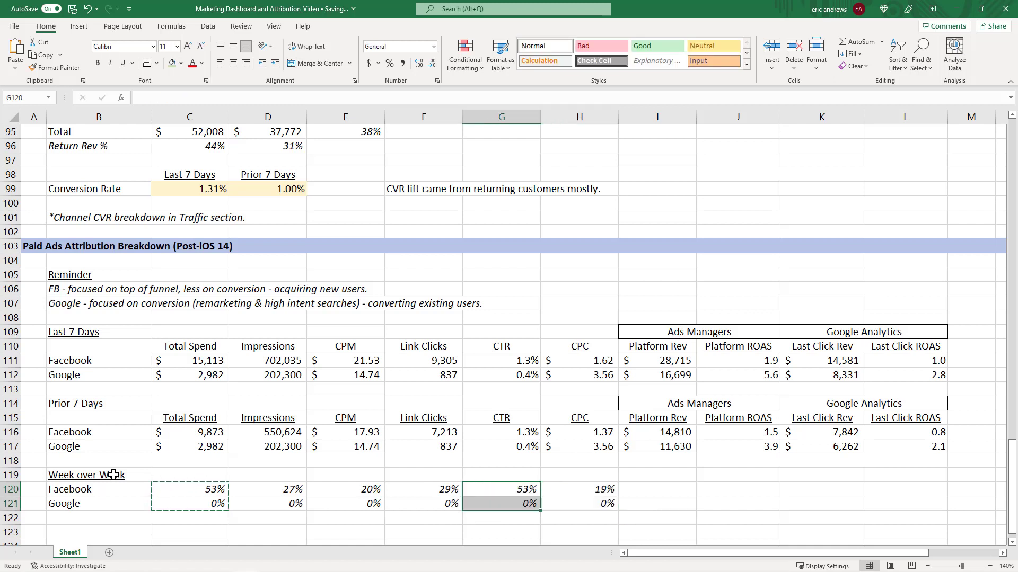
key(Right)
key(Right)
key(ctrl+v)
key(Right)
key(ctrl+v)
key(Right)
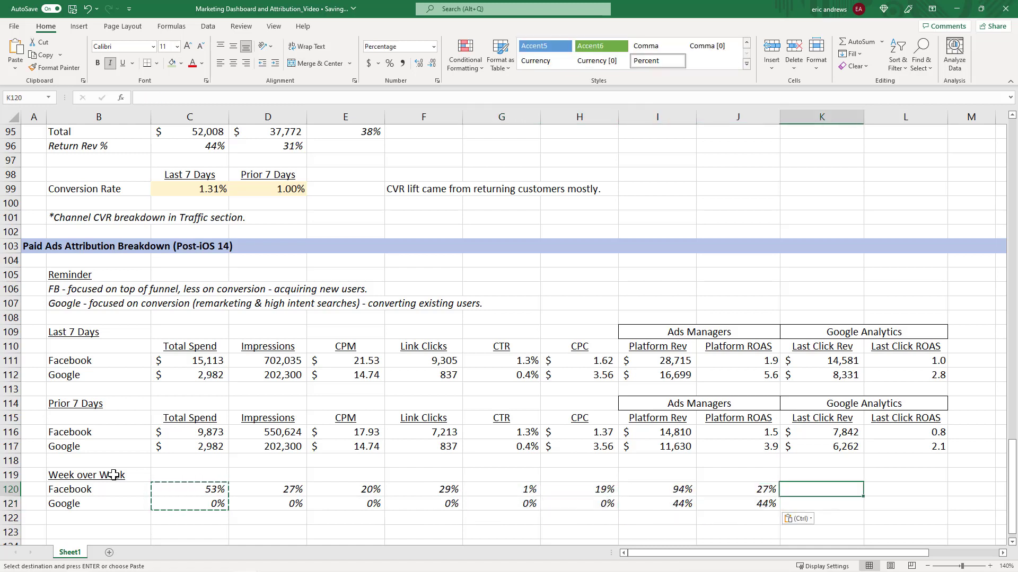
key(ctrl+v)
key(Right)
key(ctrl+v)
key(Left)
key(Escape)
key(Left)
key(Left)
key(Left)
key(Left)
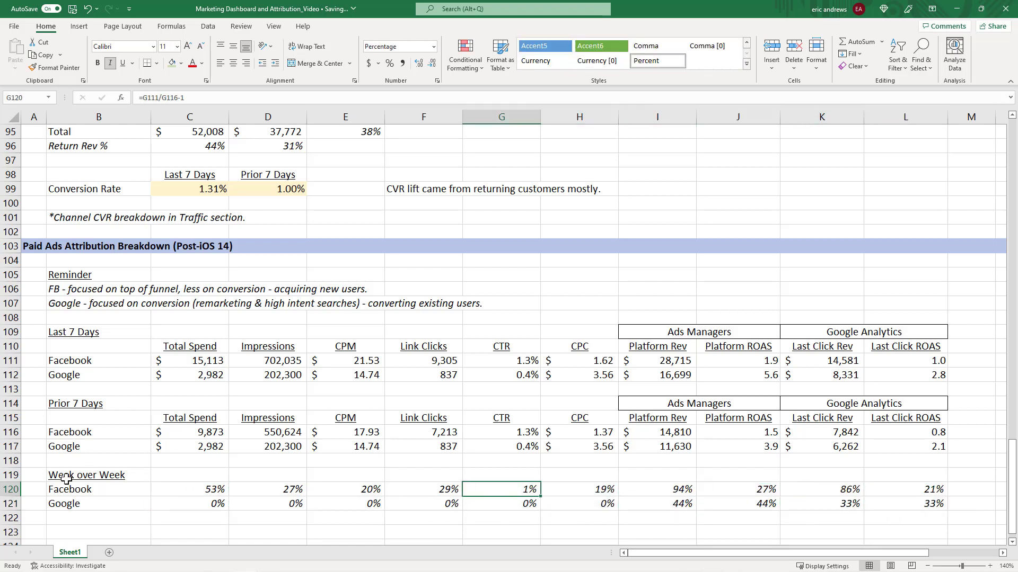
Inspect the Week over Week, Total Spend, Impressions and CPM cell formulas.
click(178, 361)
click(203, 490)
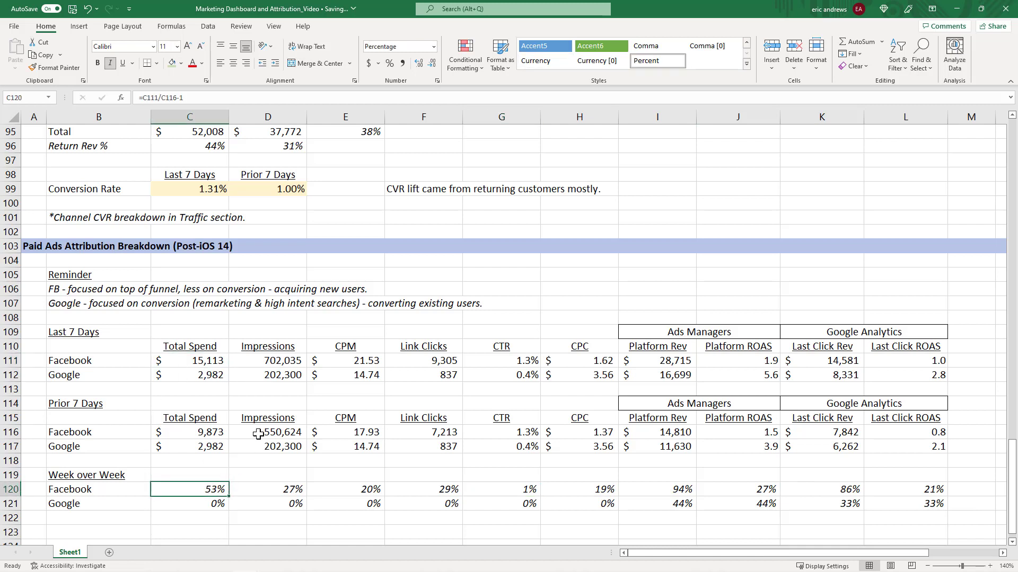
click(275, 365)
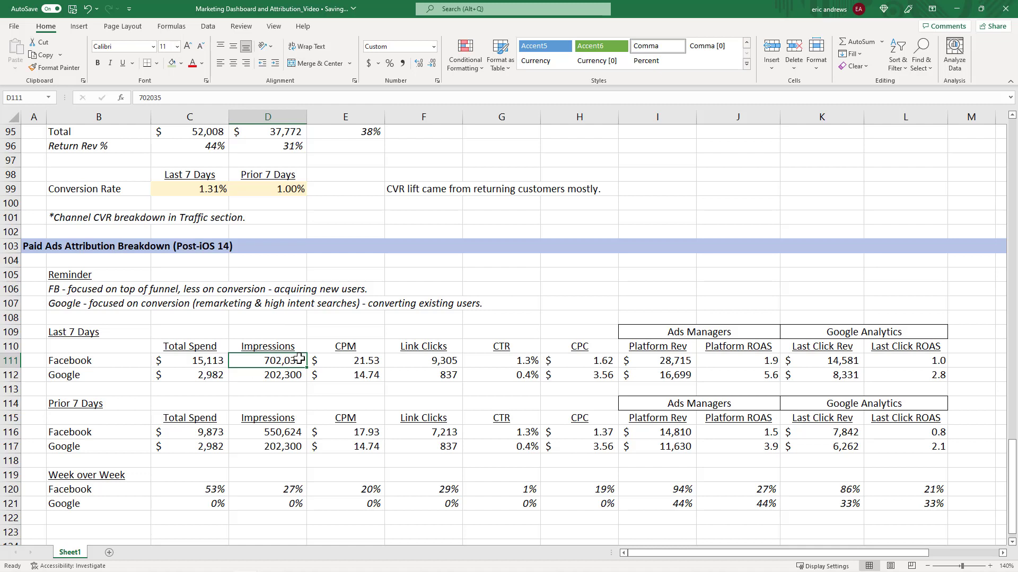
click(286, 489)
click(355, 361)
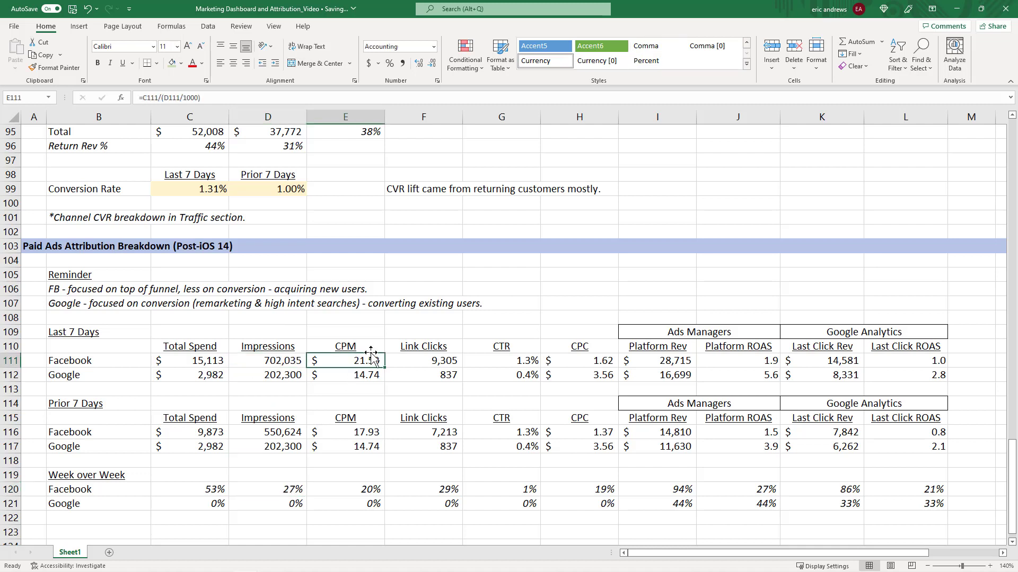
key(F2)
key(Escape)
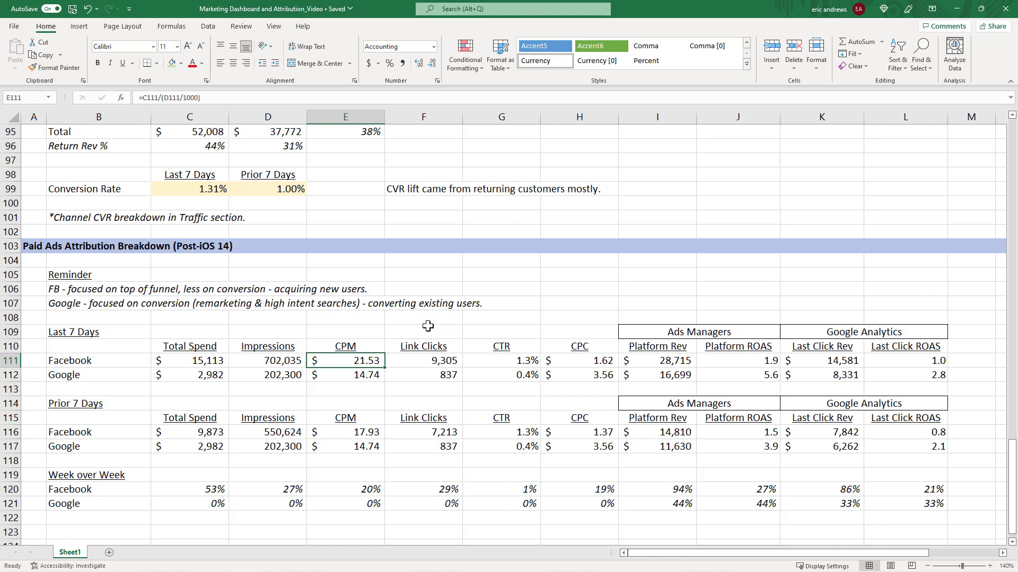
Re-enter Facebook's CTR as =F111/D111, link clicks divided by impressions.
key(Right)
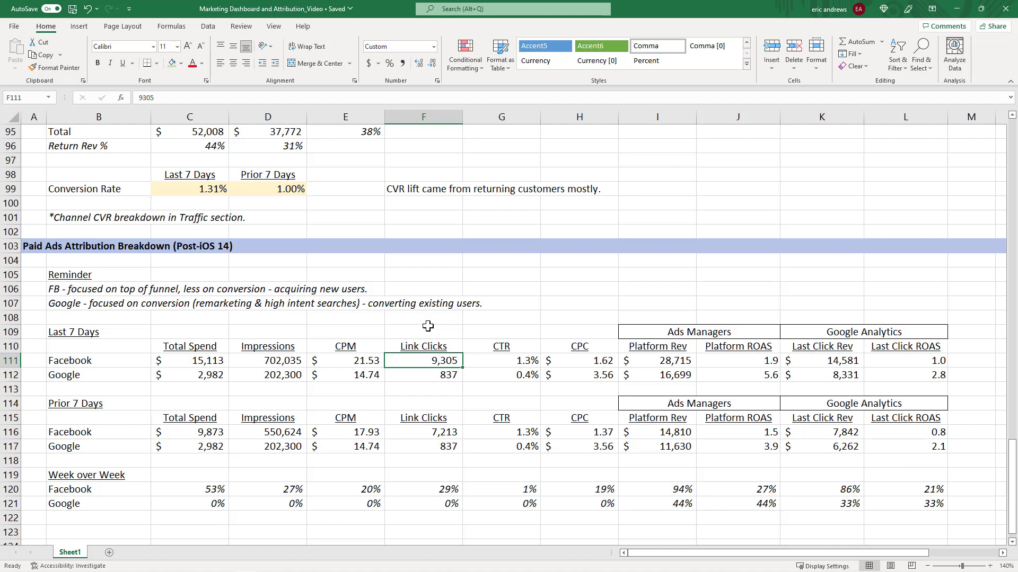
key(F2)
key(Tab)
text(=F111/D111)
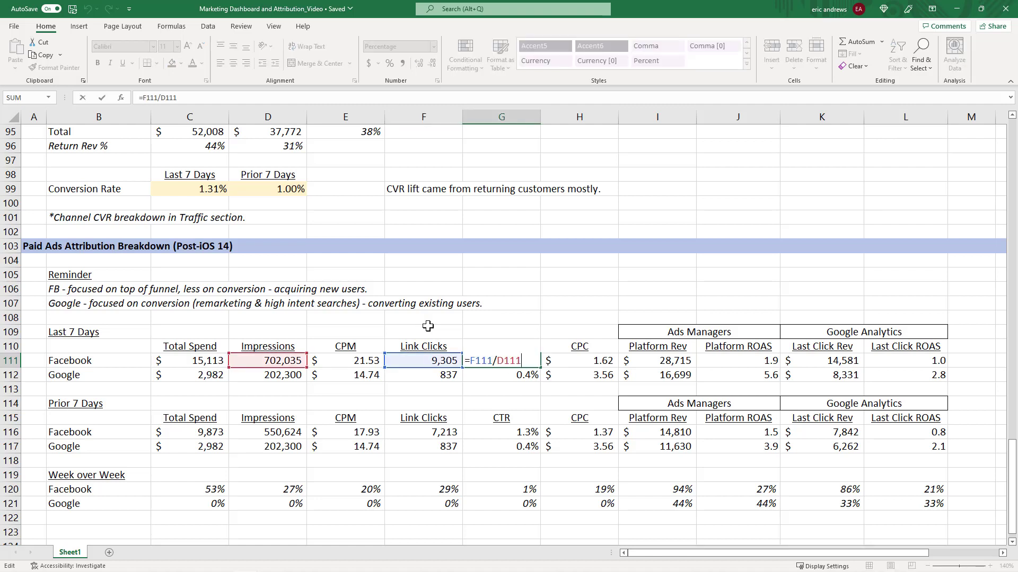
key(ctrl+Return)
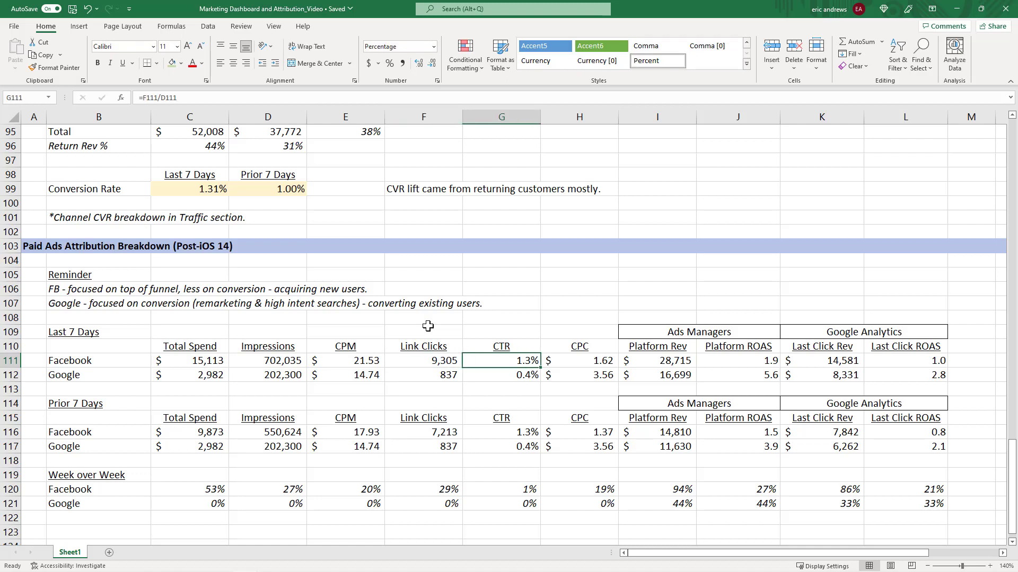
Check the CPC formula and select the CPM and CTR values for both channels.
key(Right)
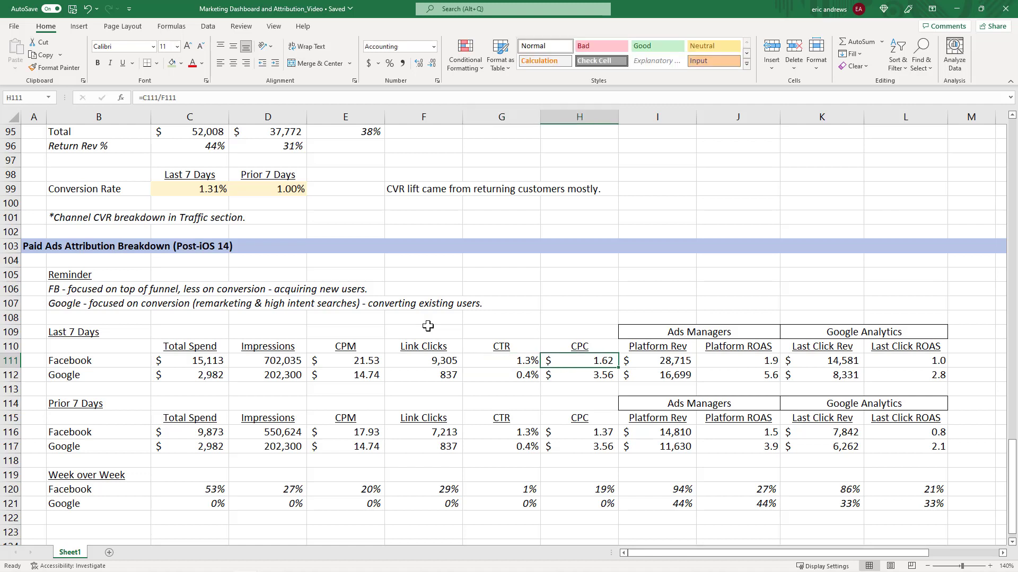
key(F2)
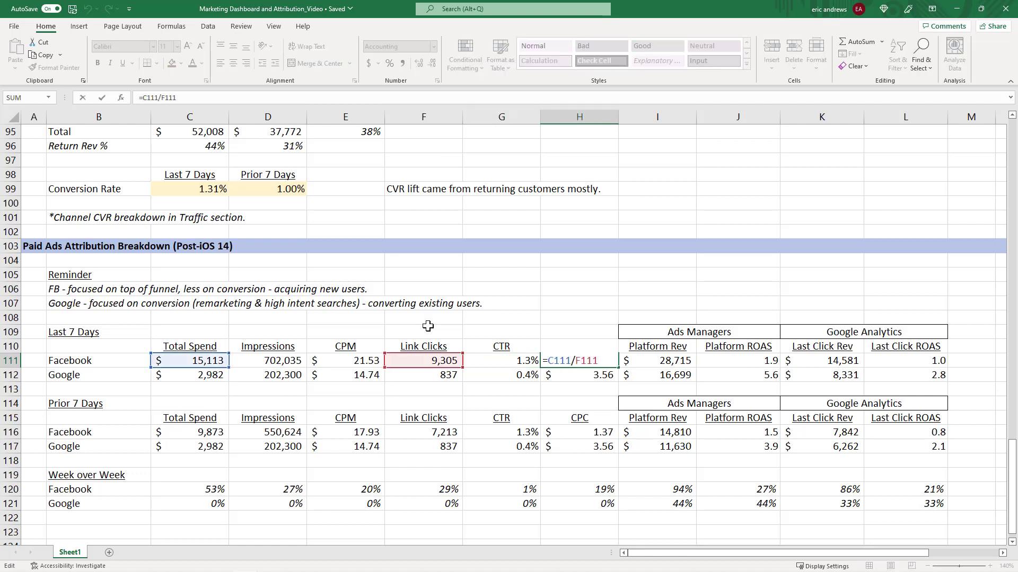
key(ctrl+Return)
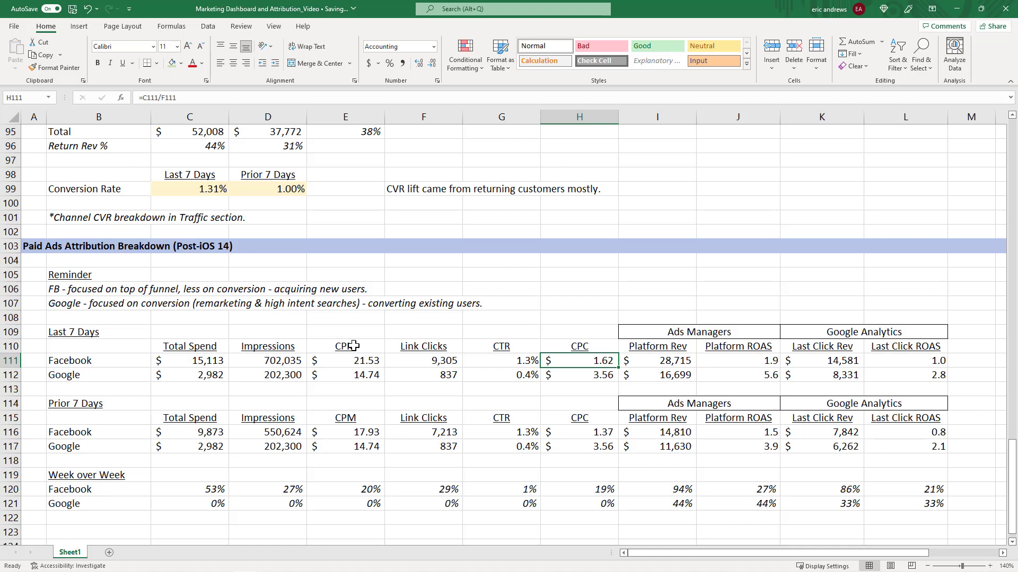
drag(352, 360, 364, 375)
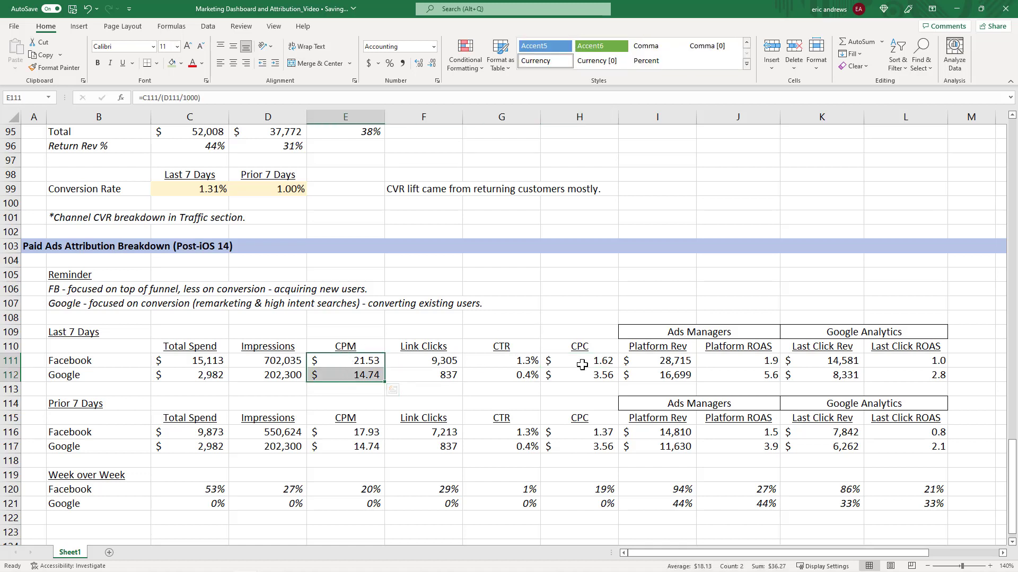
drag(525, 362, 519, 376)
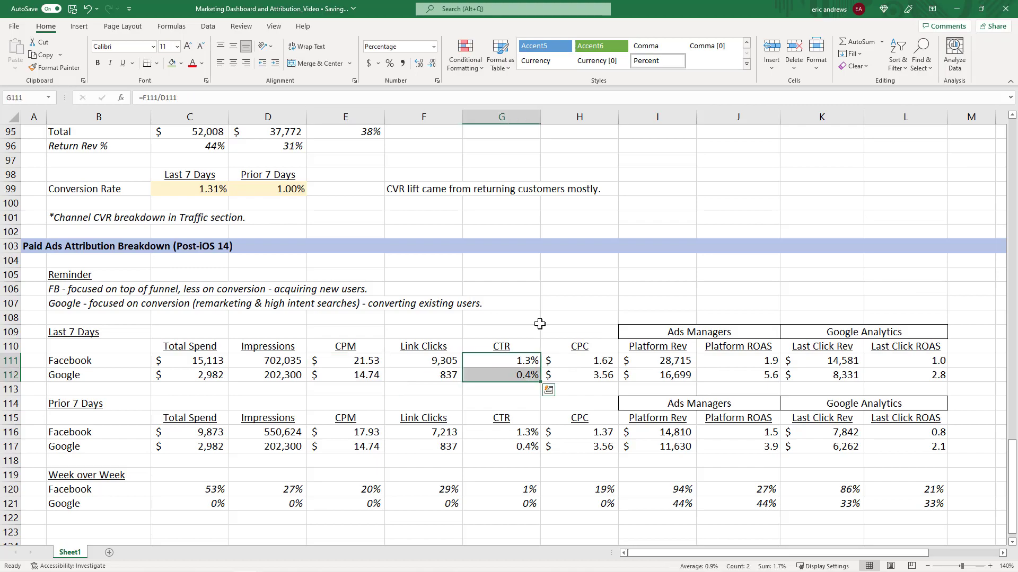
Scroll back to the Google Analytics top traffic sources and review the CVR values by channel.
scroll(628, 349, up, 17)
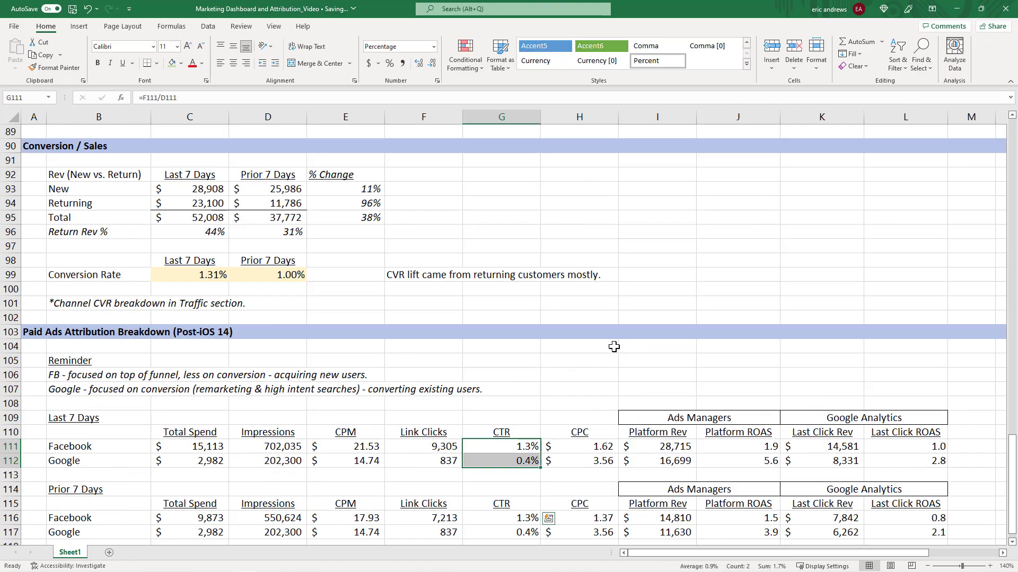
scroll(597, 360, down, 1)
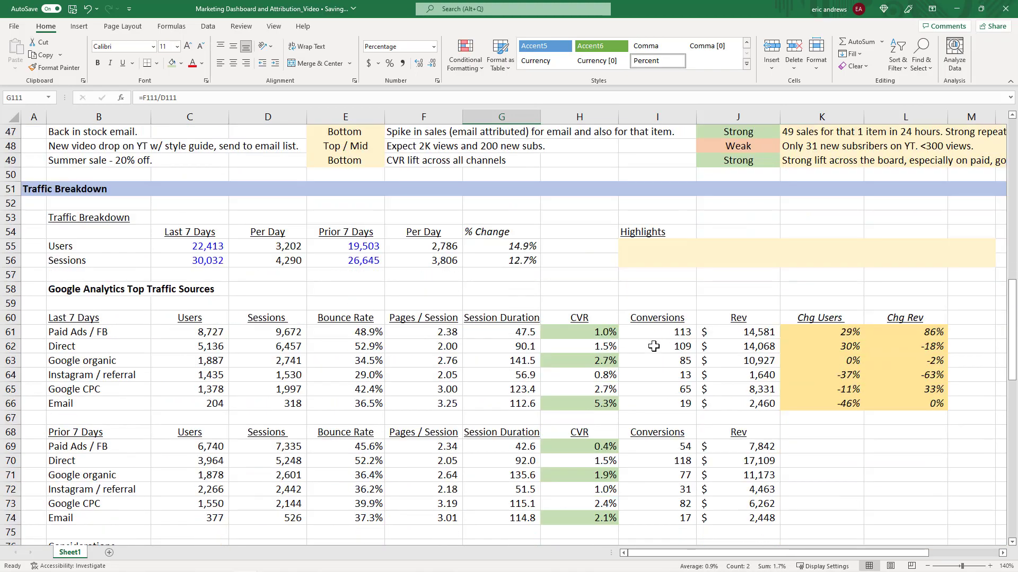
click(649, 332)
click(568, 334)
click(582, 362)
click(593, 405)
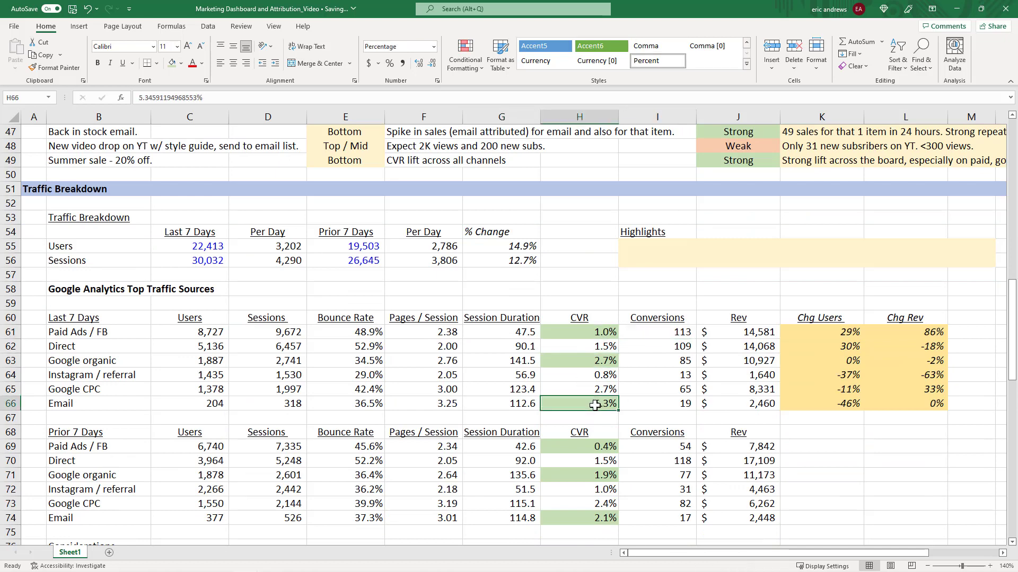
scroll(687, 345, down, 2)
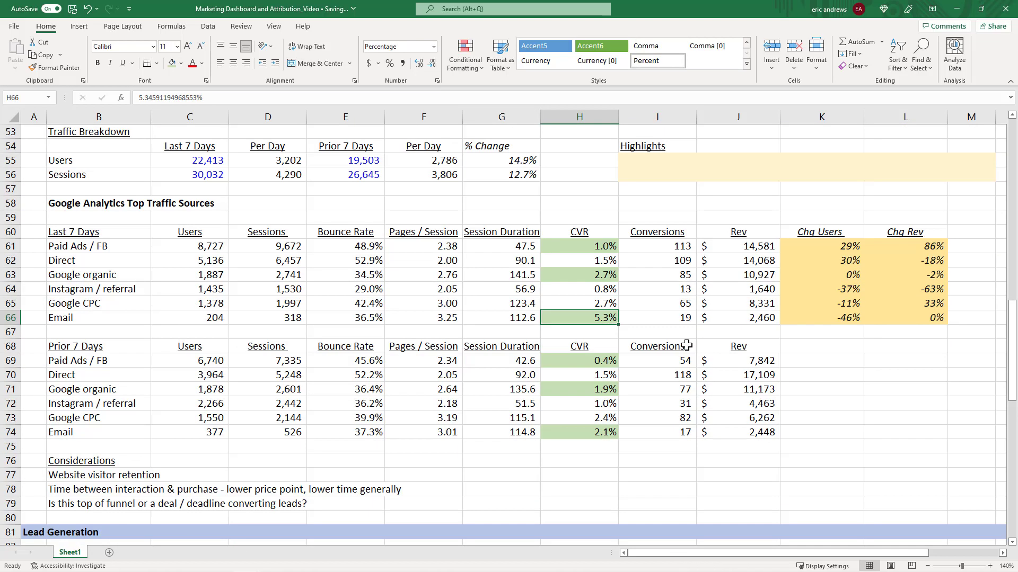
click(585, 245)
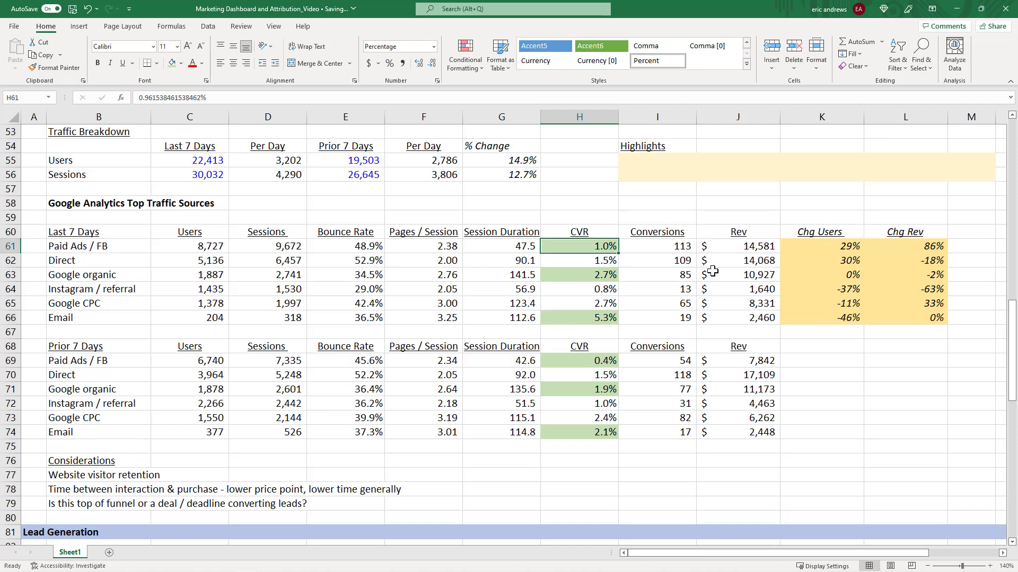
Scroll down to the Paid Ads Attribution Breakdown and inspect Facebook's CPC and Platform Rev cells.
scroll(713, 271, down, 11)
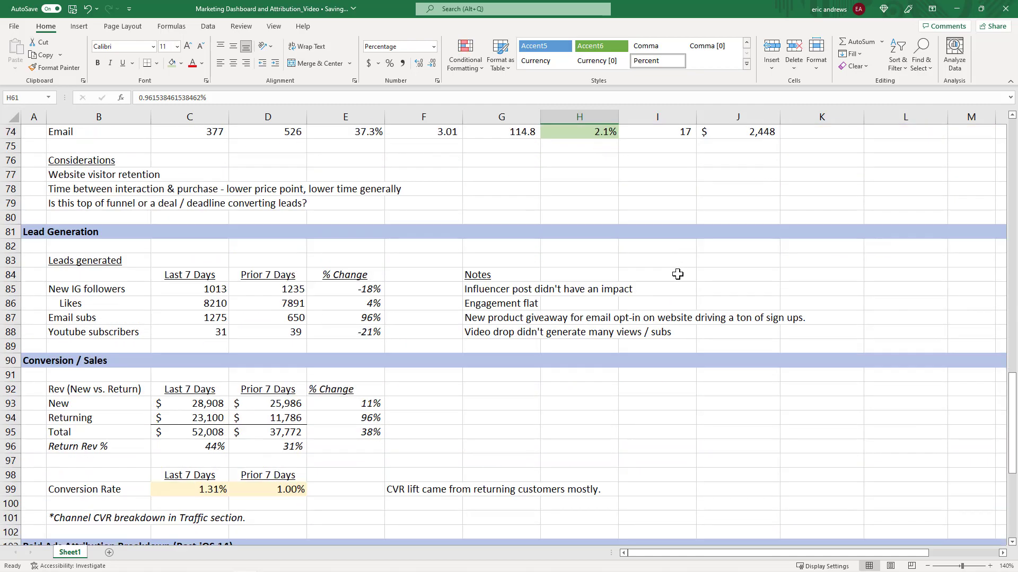
scroll(664, 275, down, 3)
click(525, 361)
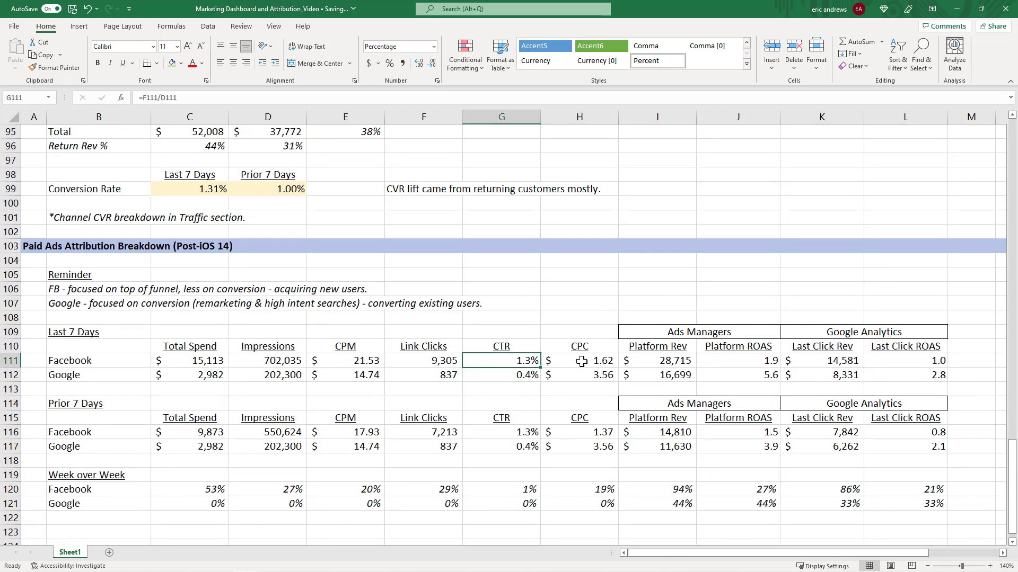
click(583, 360)
click(657, 359)
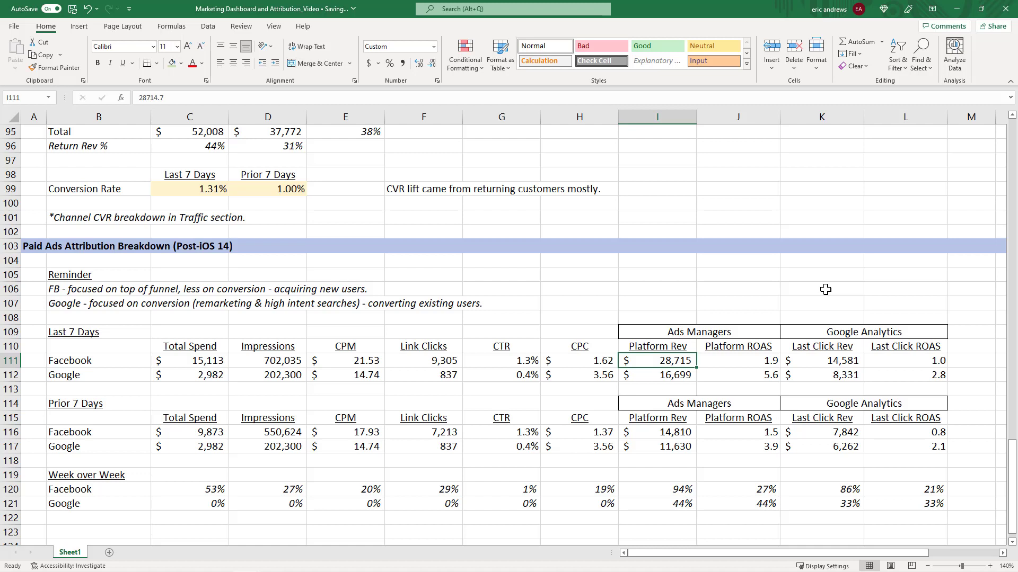
Step across Facebook's Platform Rev, Platform ROAS, Last Click Rev and Last Click ROAS formulas to review them.
key(Right)
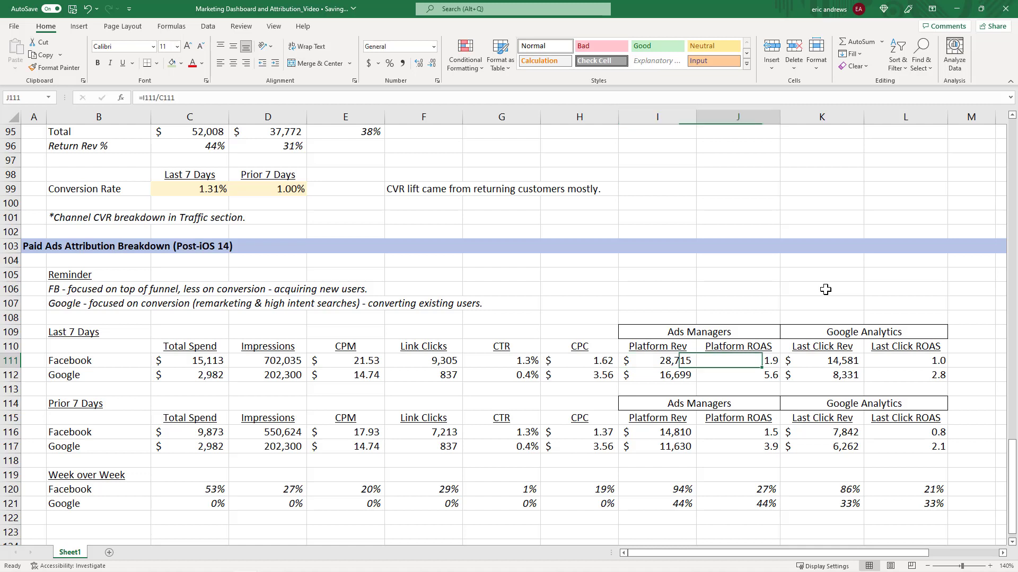
key(Left)
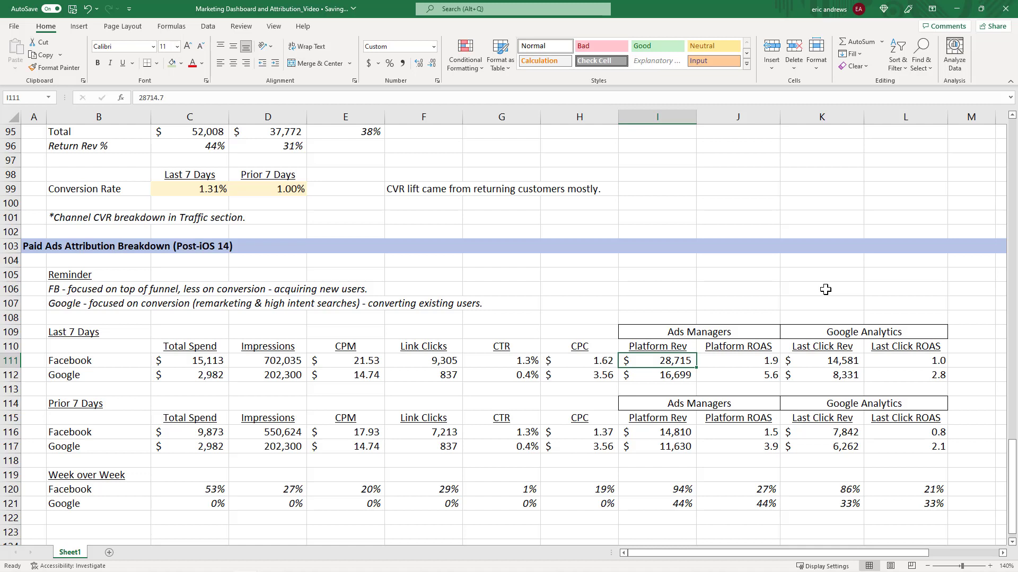
key(Right)
key(Left)
key(Right)
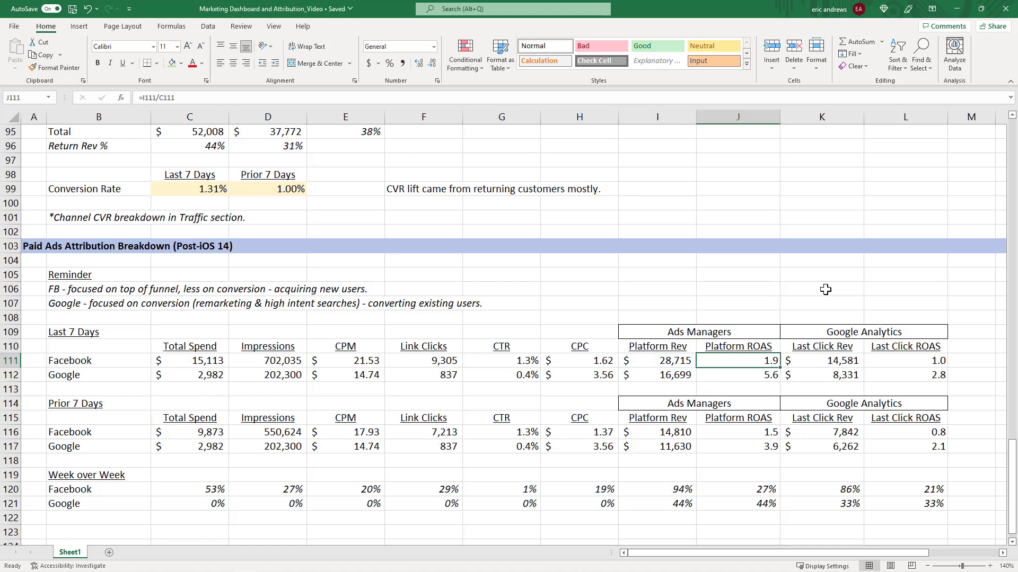
key(Right)
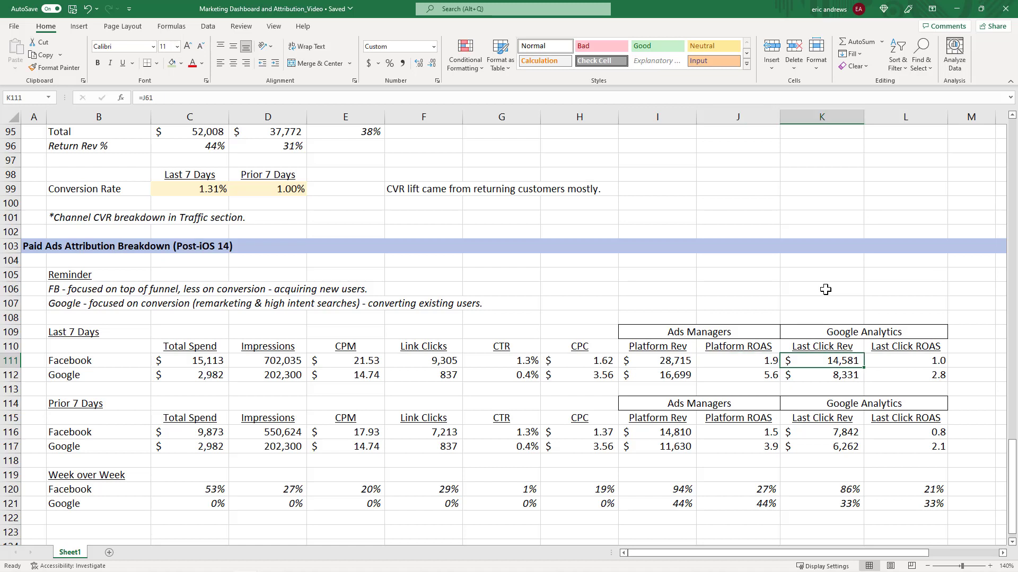
key(Right)
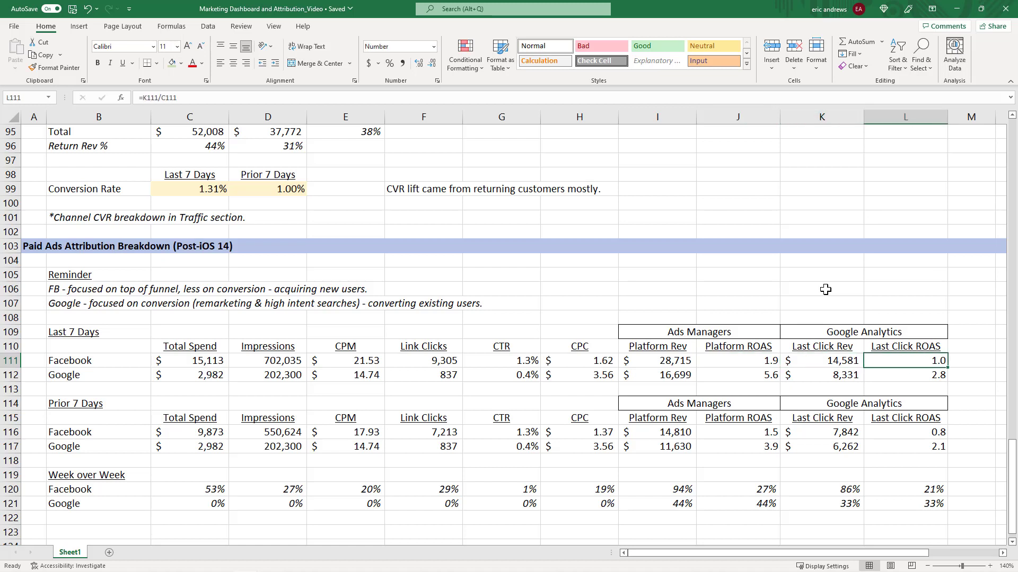
key(Left)
key(Left)
key(Right)
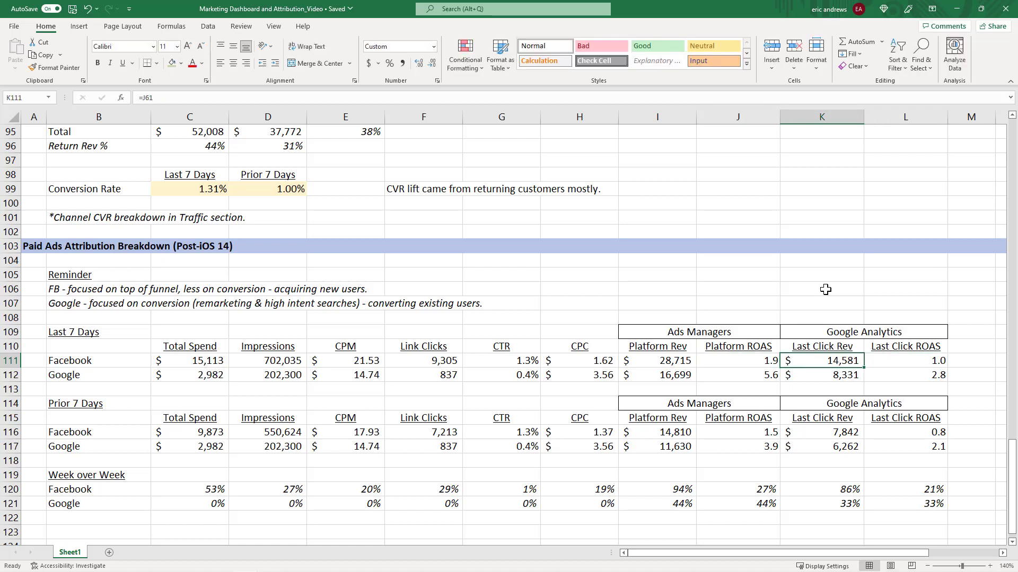
key(Right)
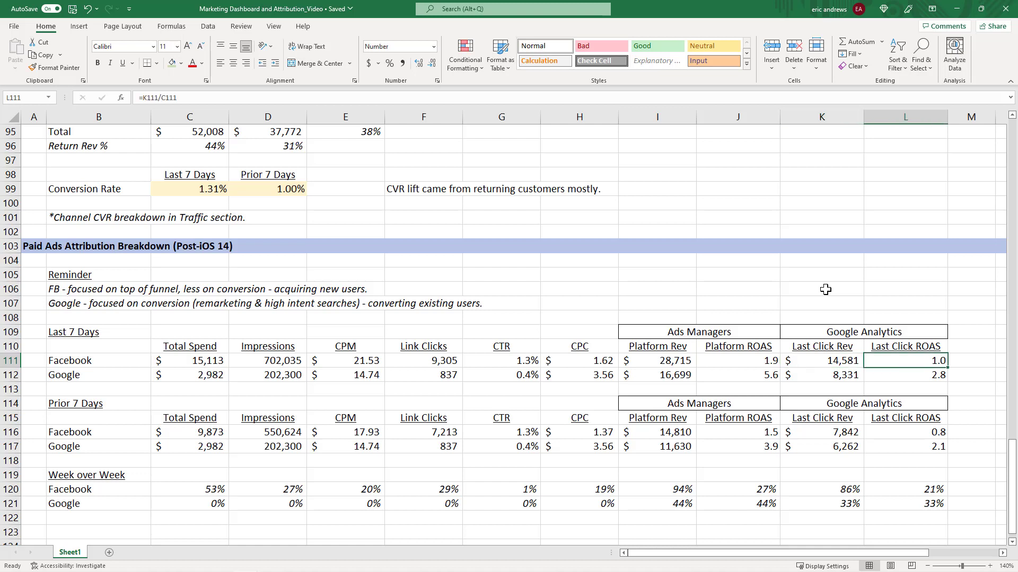
Re-enter Facebook's Last Click ROAS as =K111/C111, last click revenue divided by total spend.
text(=K111/C111)
key(ctrl+Return)
key(Left)
key(Right)
click(744, 360)
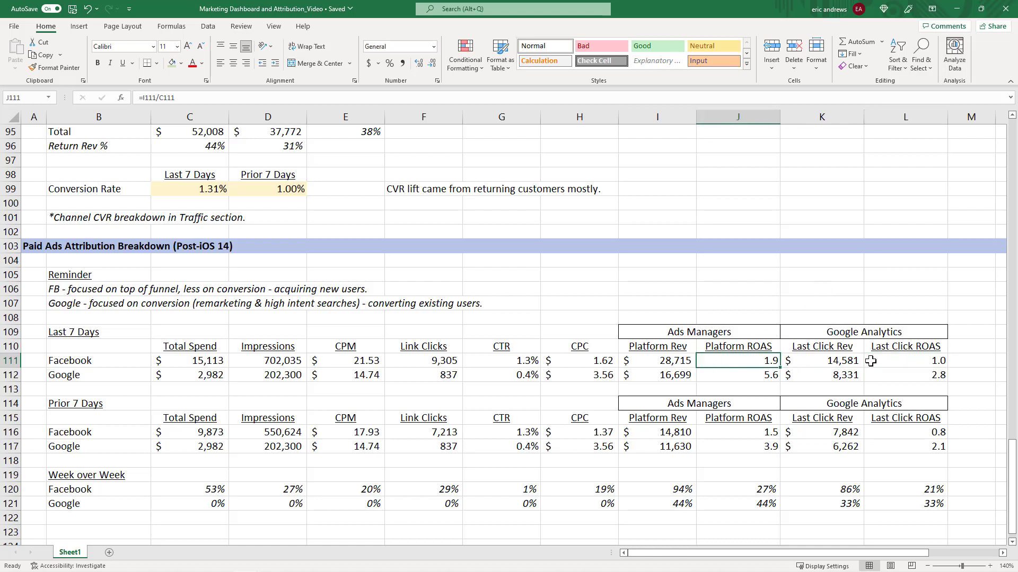
click(890, 361)
click(772, 363)
click(896, 362)
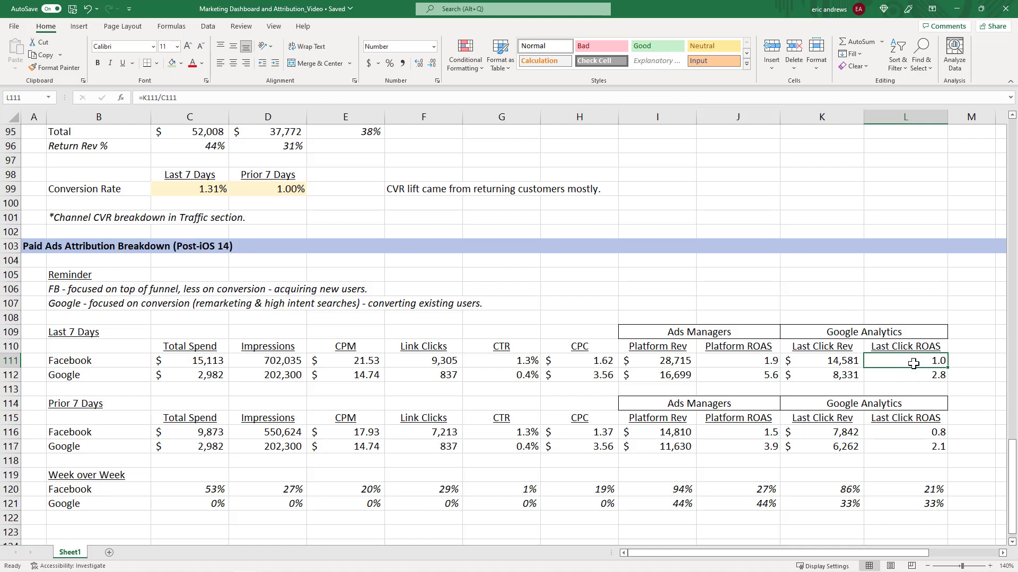
Copy the Last Click ROAS formulas for both channels into the Platform ROAS cells.
drag(910, 362, 915, 377)
key(ctrl+c)
click(778, 364)
key(ctrl+v)
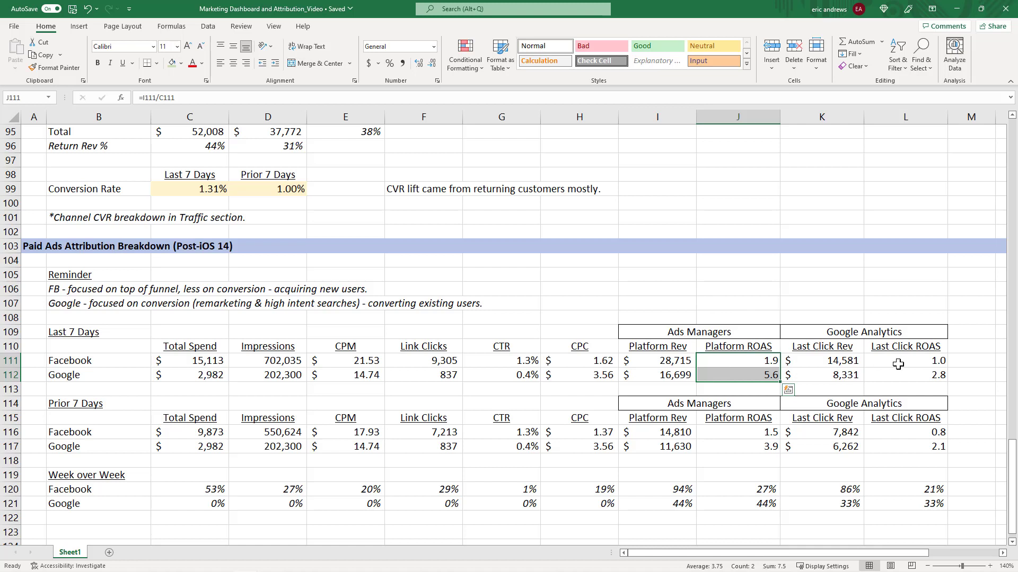
drag(898, 364, 896, 377)
drag(763, 364, 760, 379)
click(785, 361)
click(738, 361)
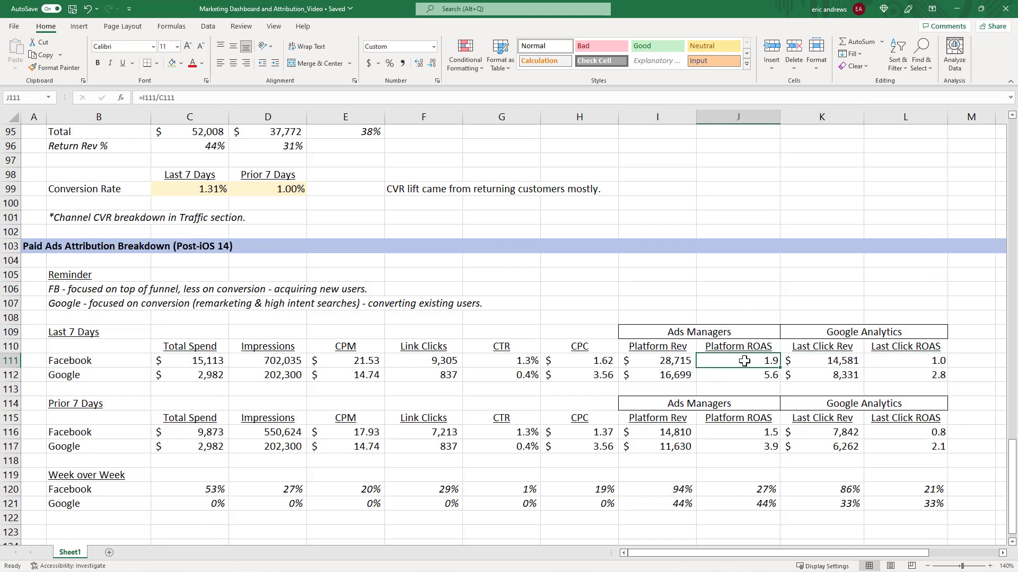
Inspect Google's last-7-days Total Spend, Impressions, CPM, Link Clicks, CTR and CPC formulas.
click(799, 365)
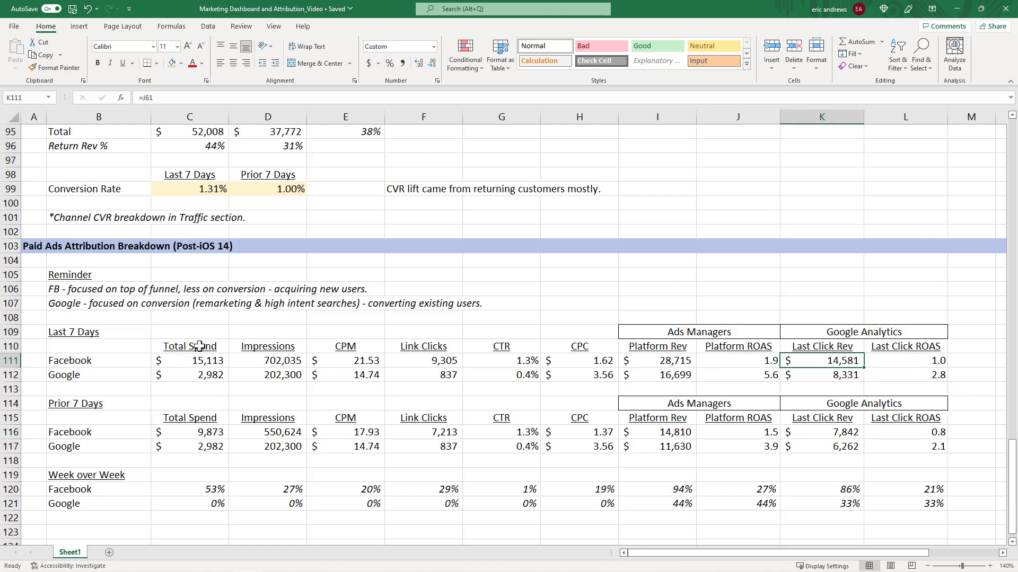
click(217, 374)
click(253, 374)
click(313, 377)
click(204, 377)
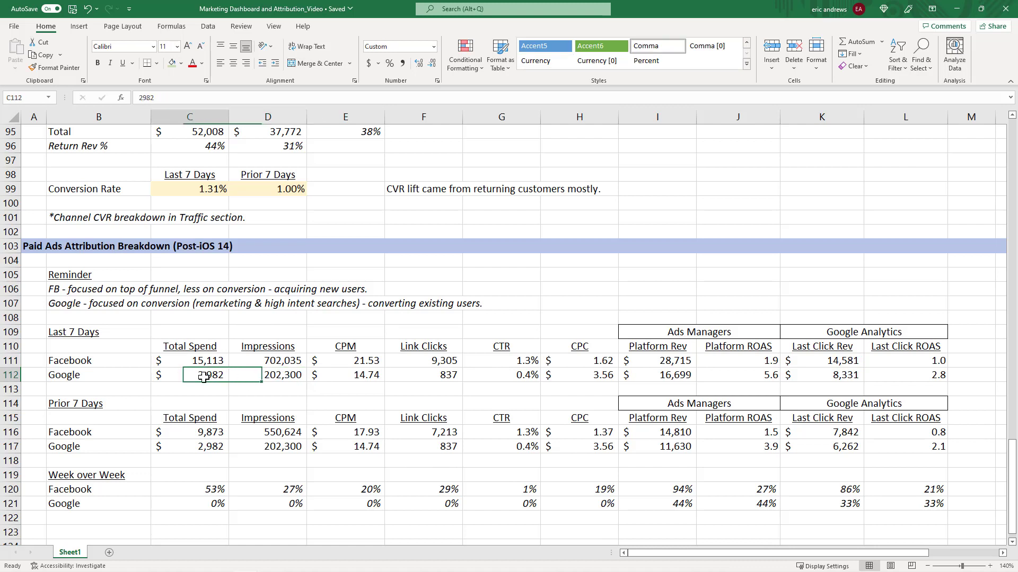
drag(189, 378, 604, 377)
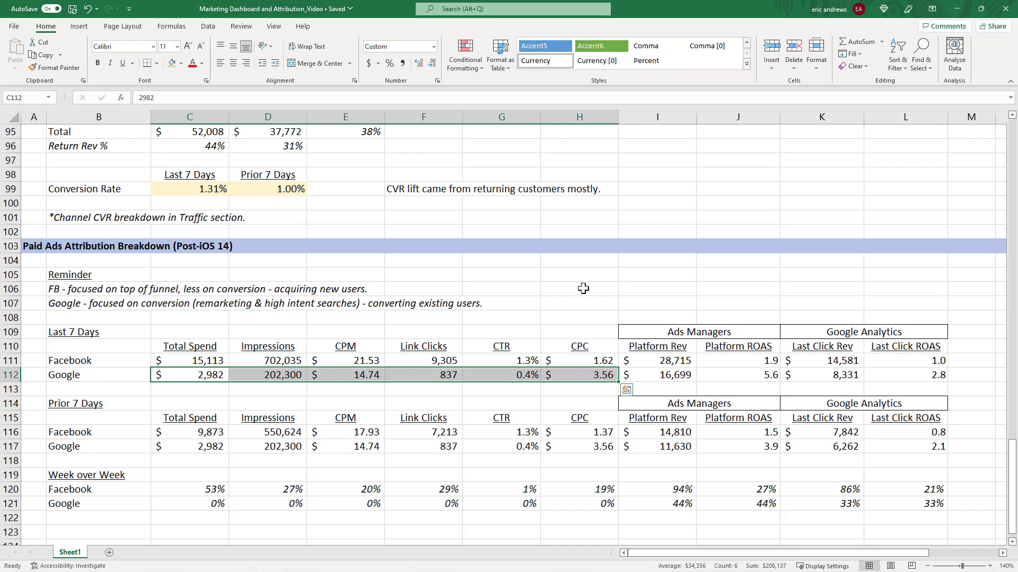
click(205, 376)
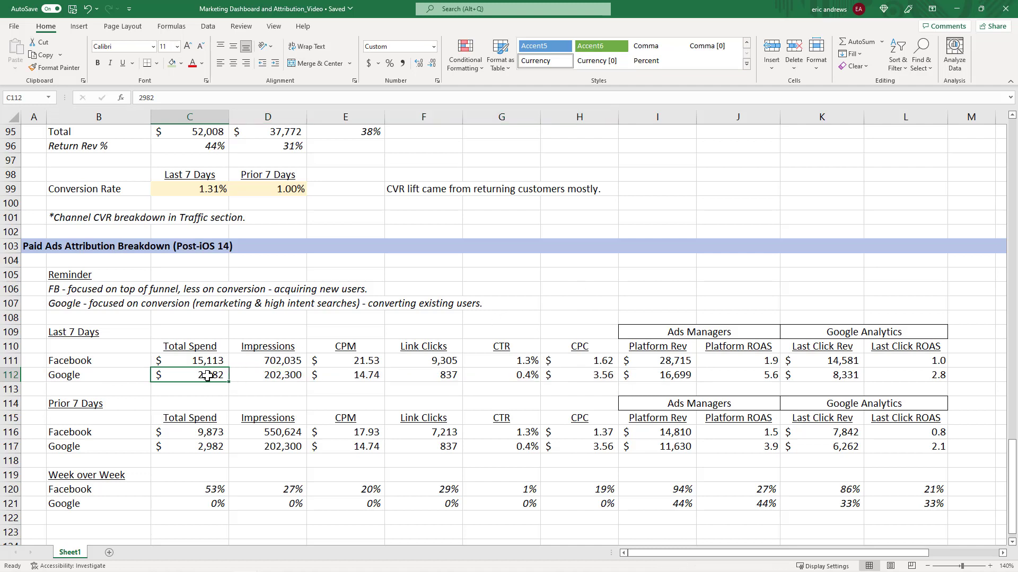
click(272, 376)
click(358, 376)
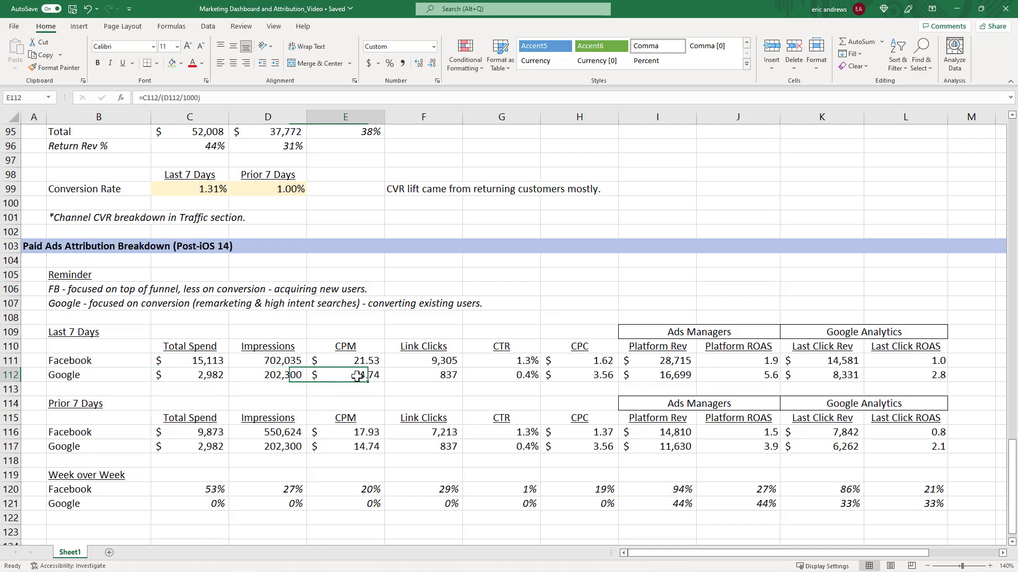
click(446, 377)
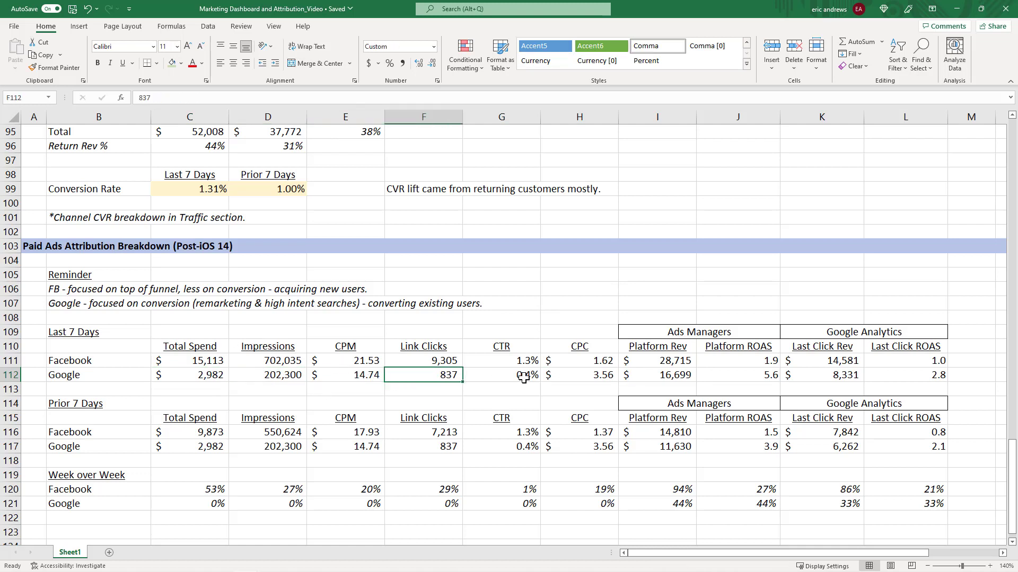
click(524, 378)
click(595, 377)
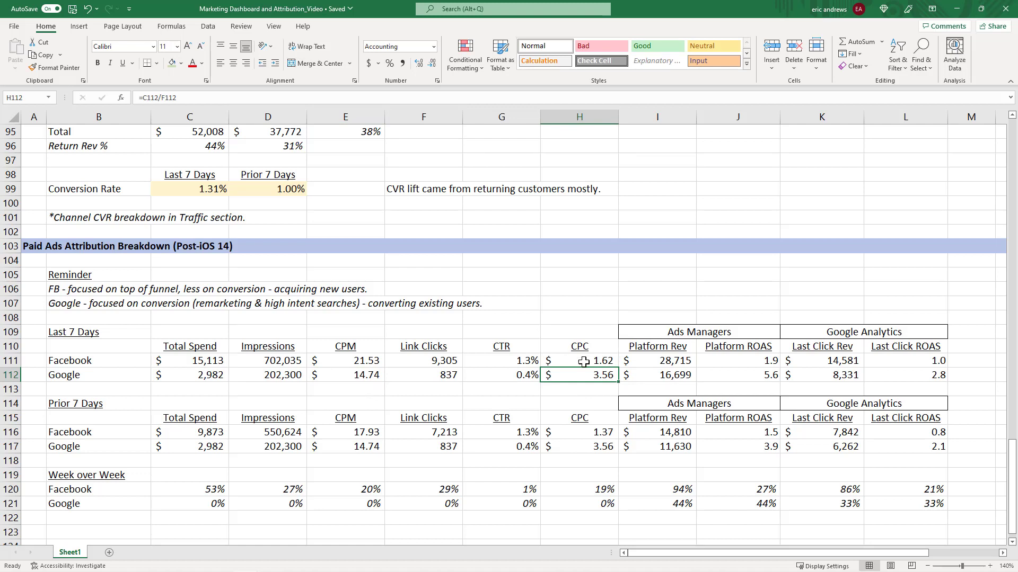
Inspect Google's Platform Rev, Platform ROAS, Last Click Rev and Last Click ROAS formulas.
click(662, 375)
click(725, 377)
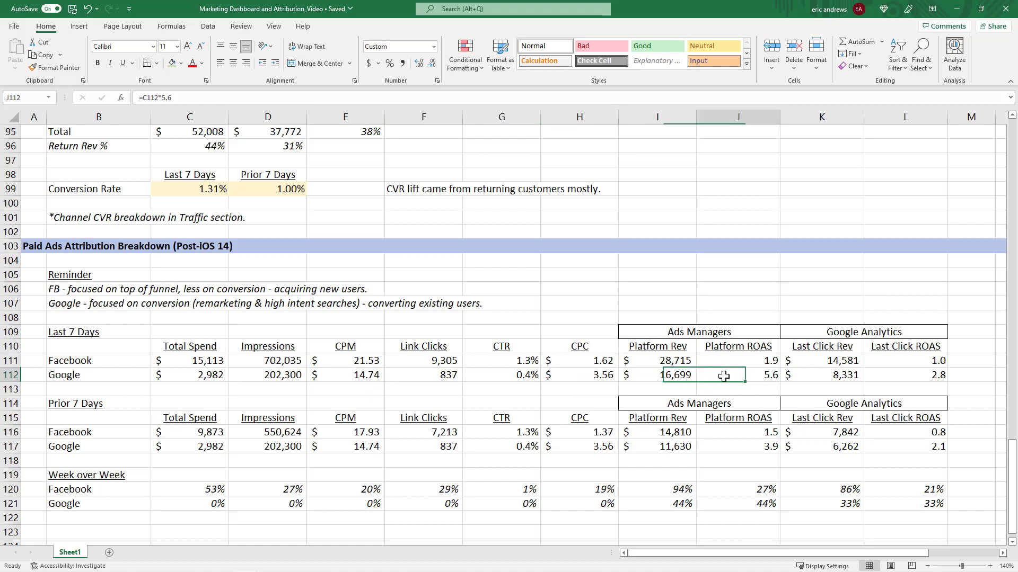
click(662, 376)
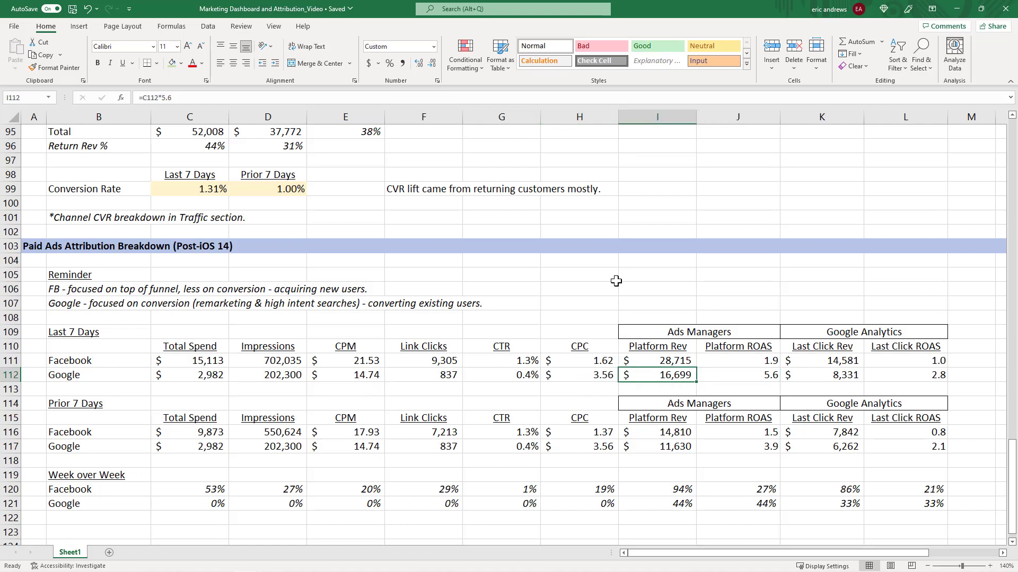
key(Right)
click(827, 374)
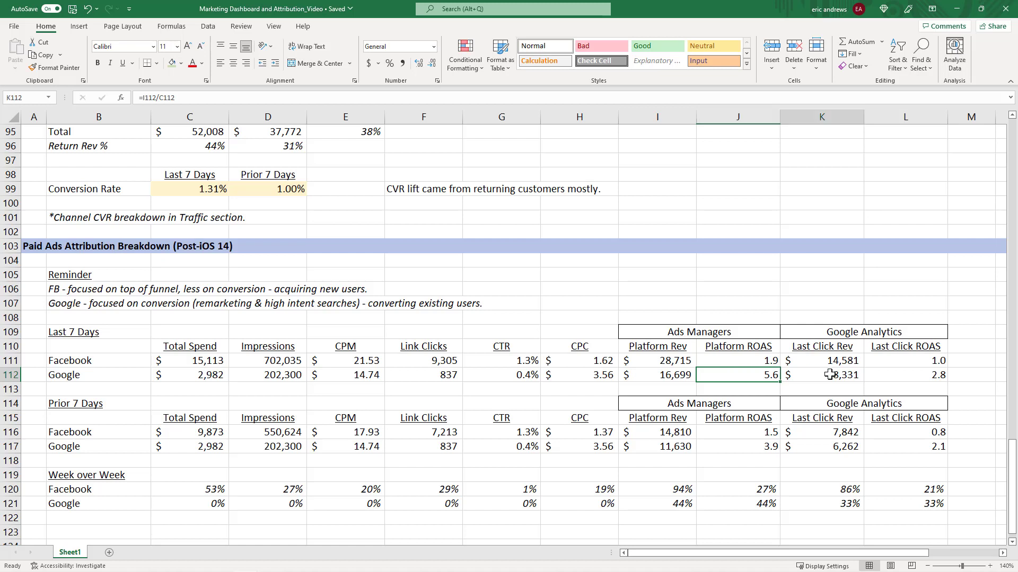
click(759, 375)
click(806, 377)
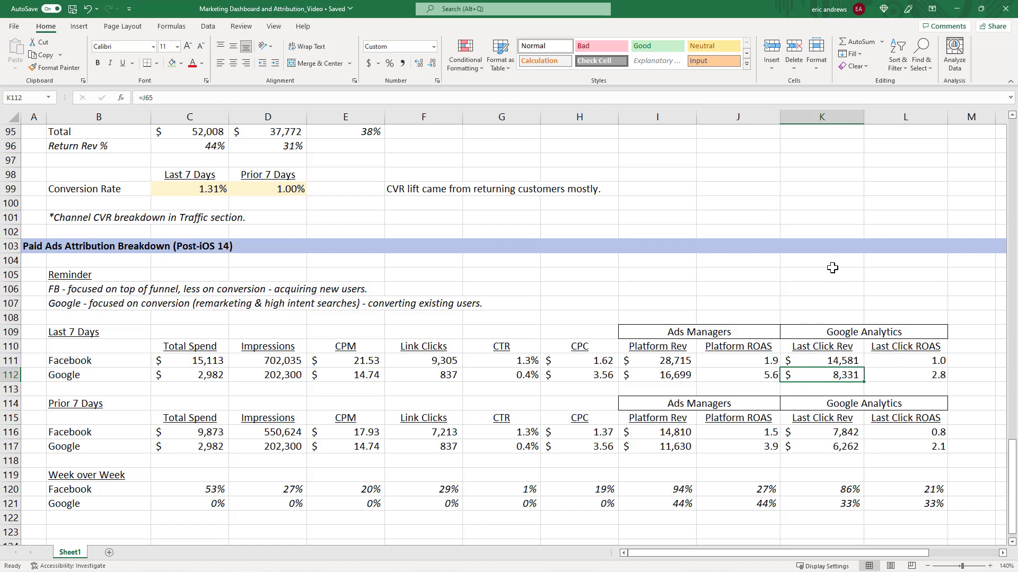
click(917, 377)
click(849, 376)
click(878, 377)
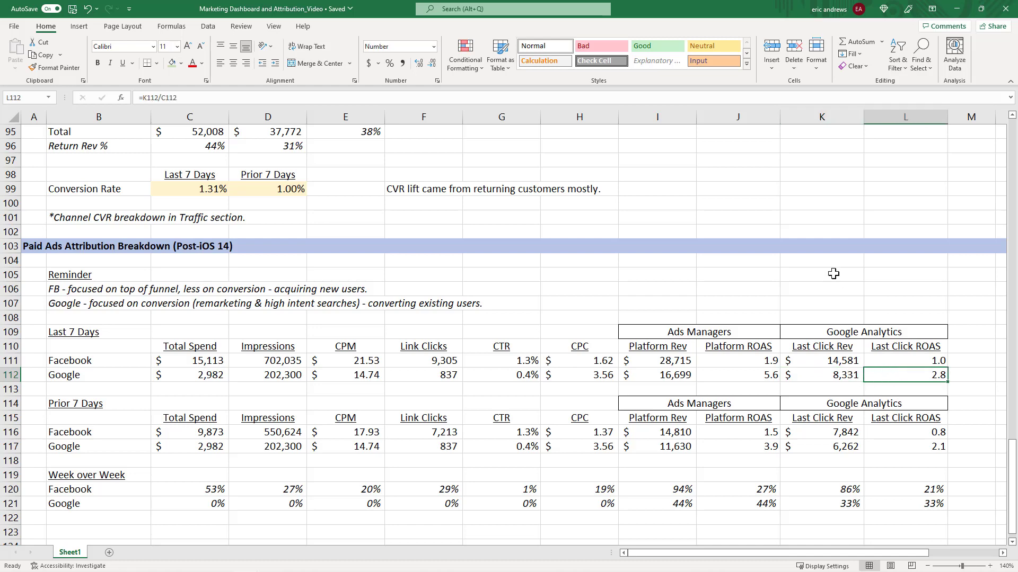
Scroll down and review the prior-7-days rows and Week over Week formulas for spend, link clicks and platform metrics.
scroll(835, 277, down, 1)
scroll(835, 277, down, 1)
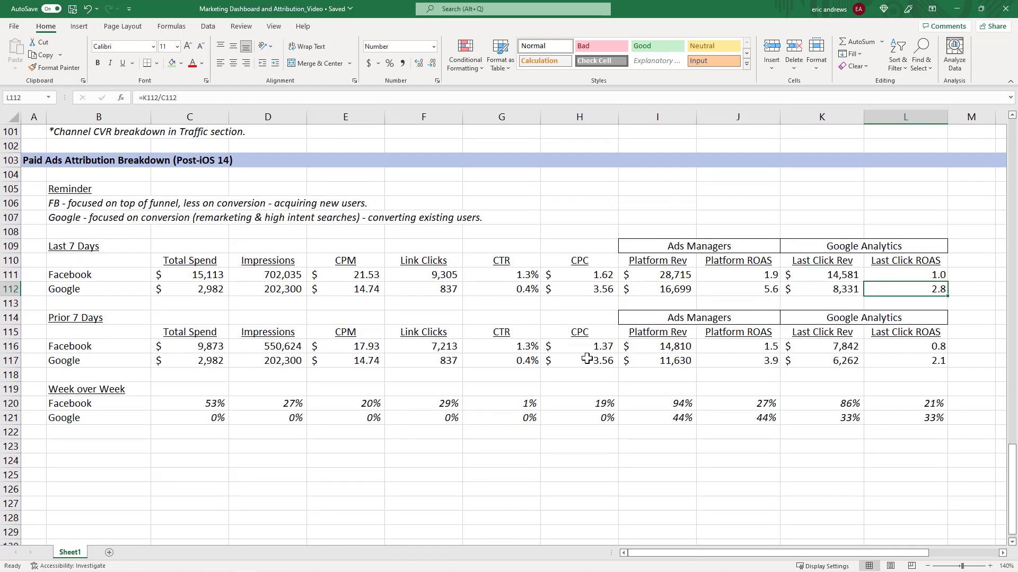
drag(200, 400, 886, 404)
click(903, 348)
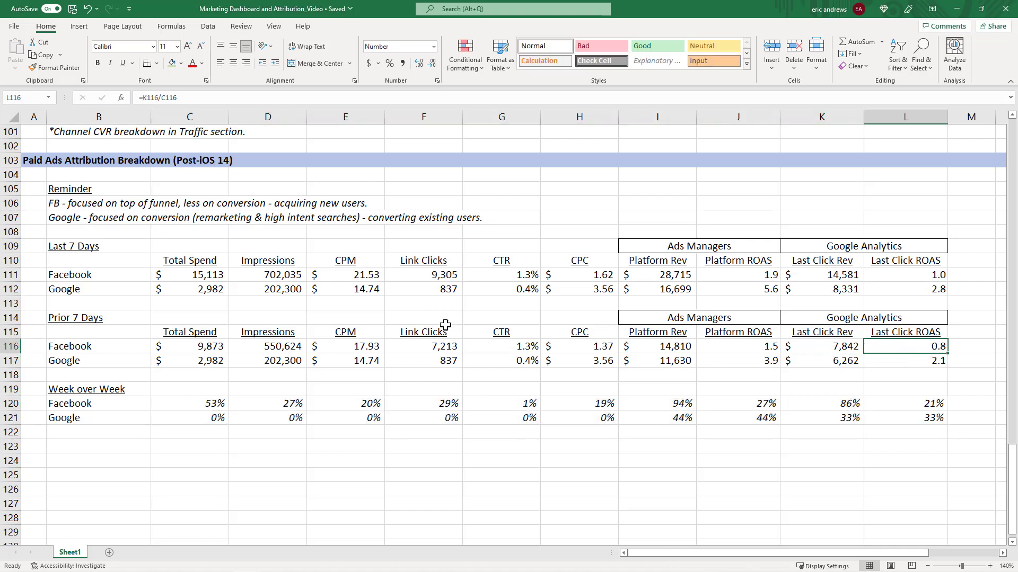
click(203, 403)
drag(194, 346, 209, 404)
click(209, 403)
click(420, 403)
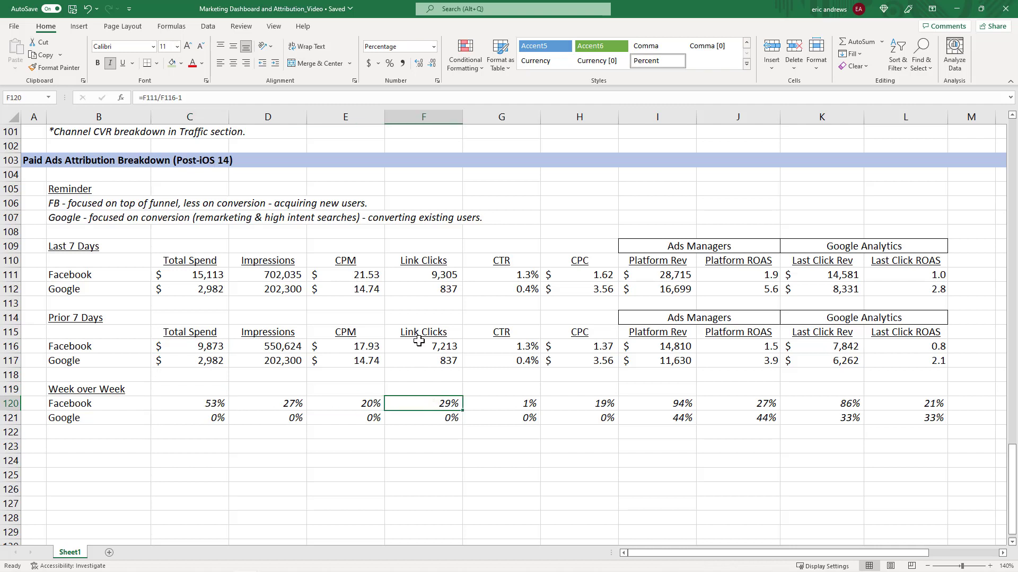
drag(423, 344, 429, 404)
click(429, 404)
click(683, 416)
drag(682, 404, 731, 419)
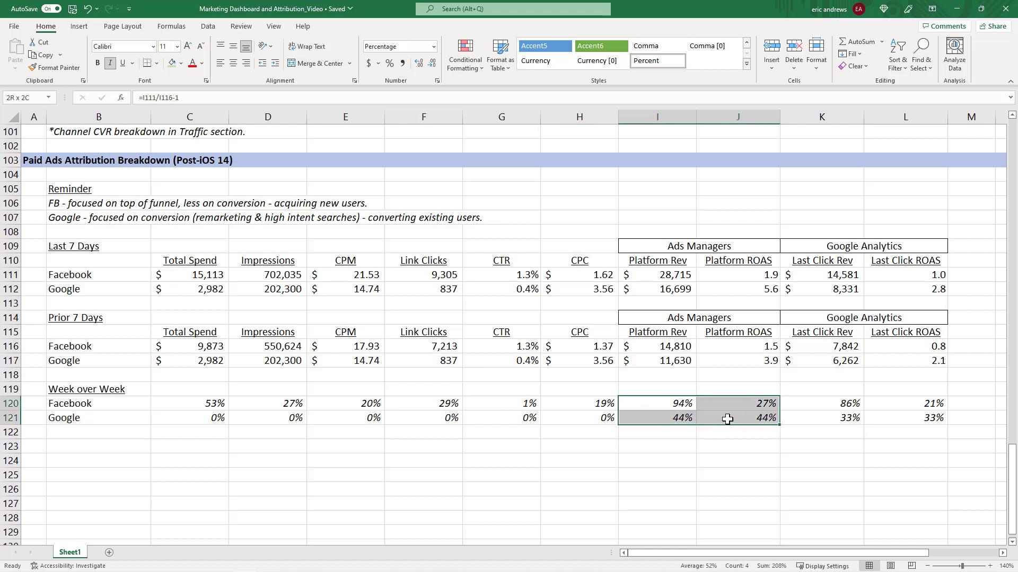
Review the Google Analytics Week over Week formulas for both channels and select the whole attribution table.
click(845, 404)
click(916, 400)
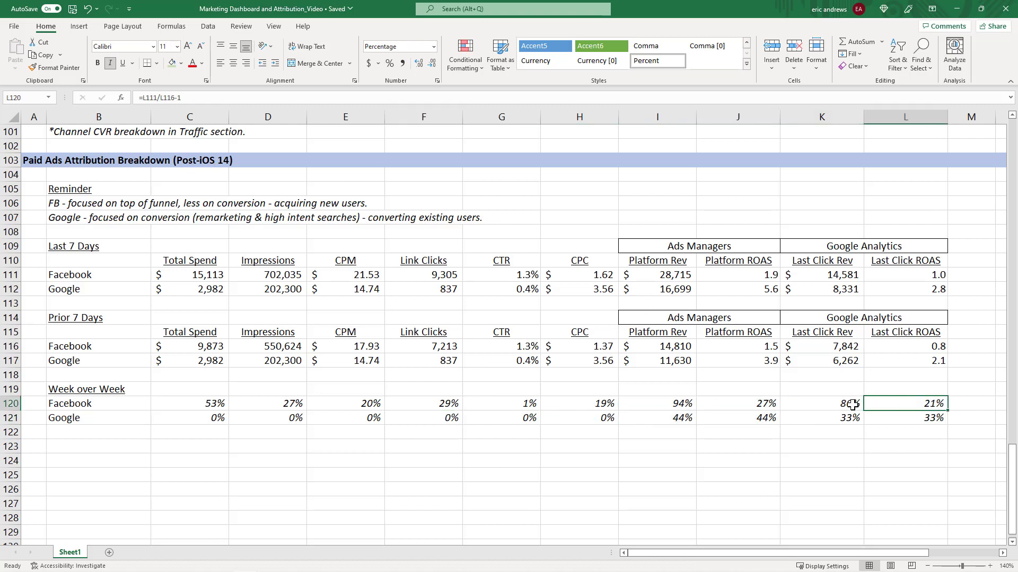
click(843, 405)
click(913, 409)
click(819, 409)
click(907, 408)
click(844, 405)
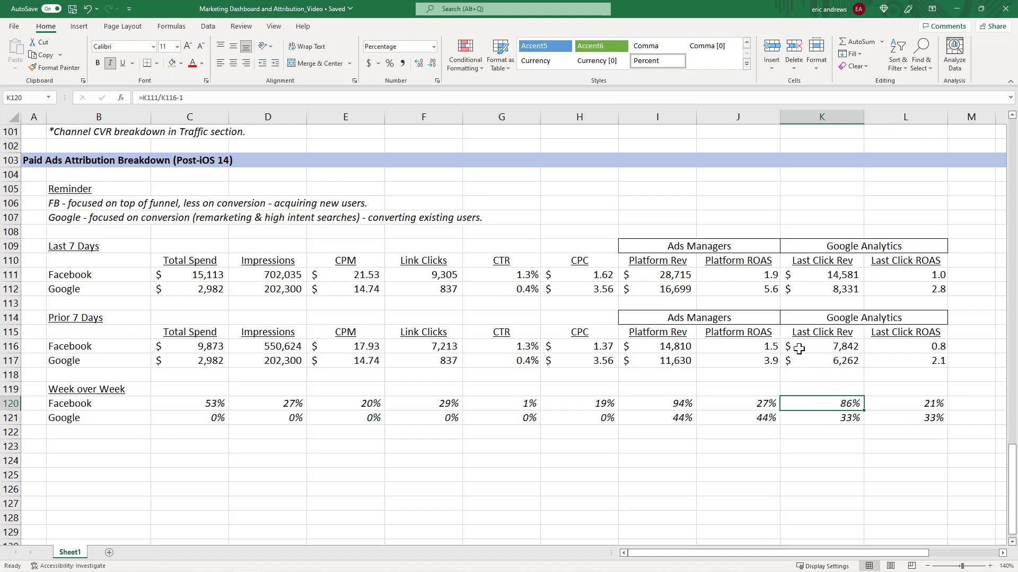
click(907, 406)
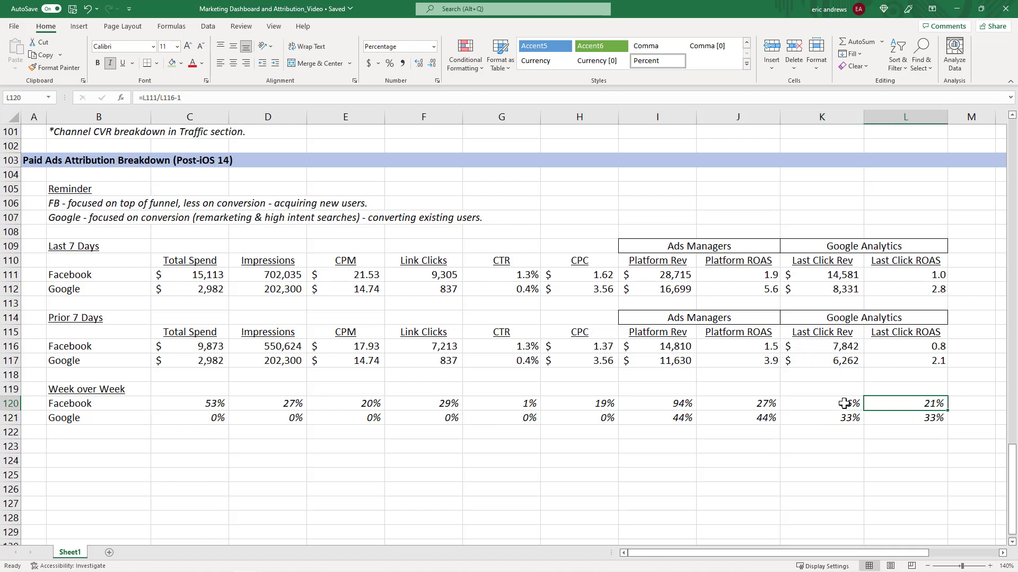
click(841, 422)
drag(836, 405, 838, 418)
click(836, 416)
click(836, 405)
click(837, 418)
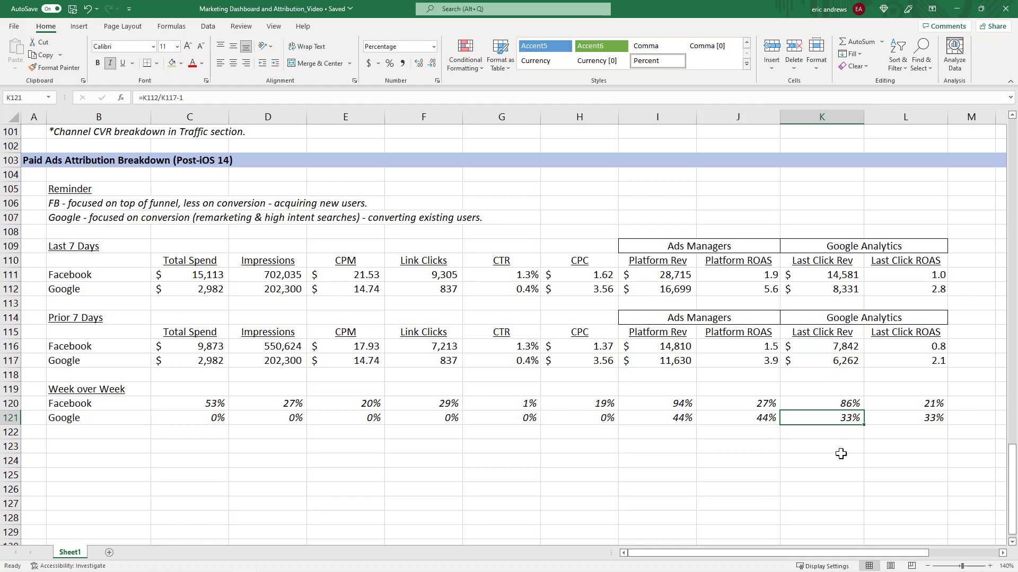
drag(913, 418, 112, 253)
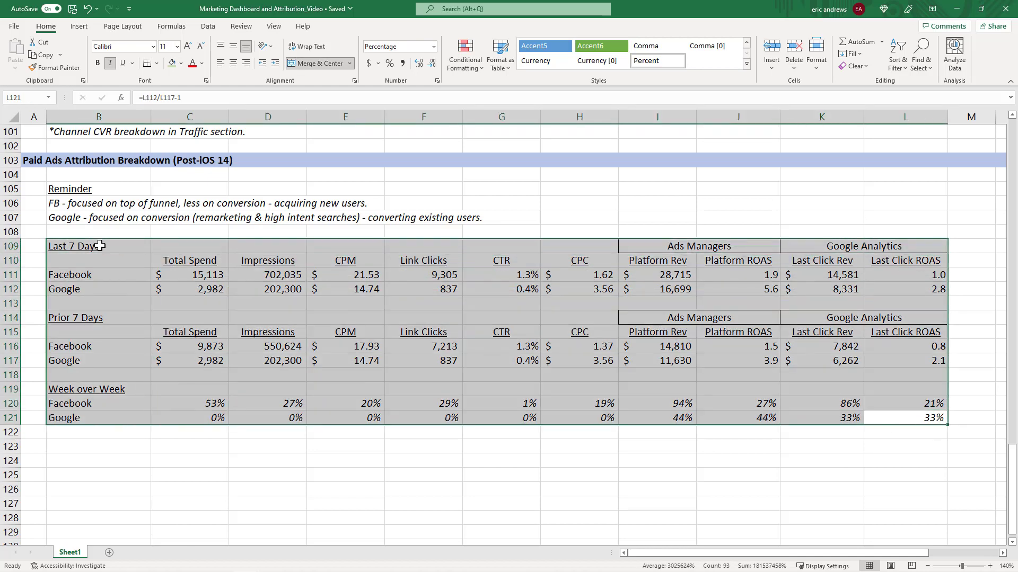
click(111, 253)
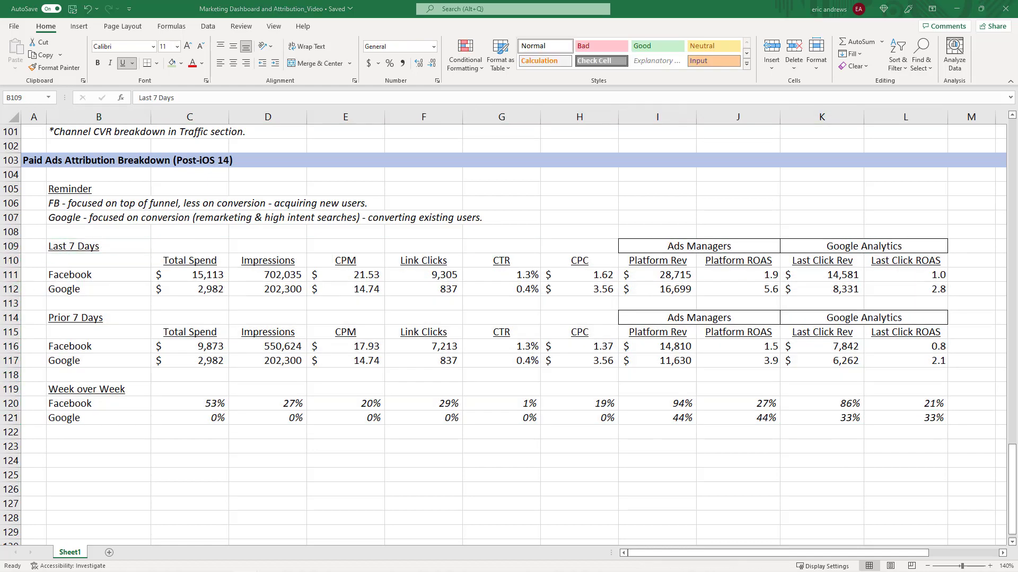
scroll(162, 258, up, 1)
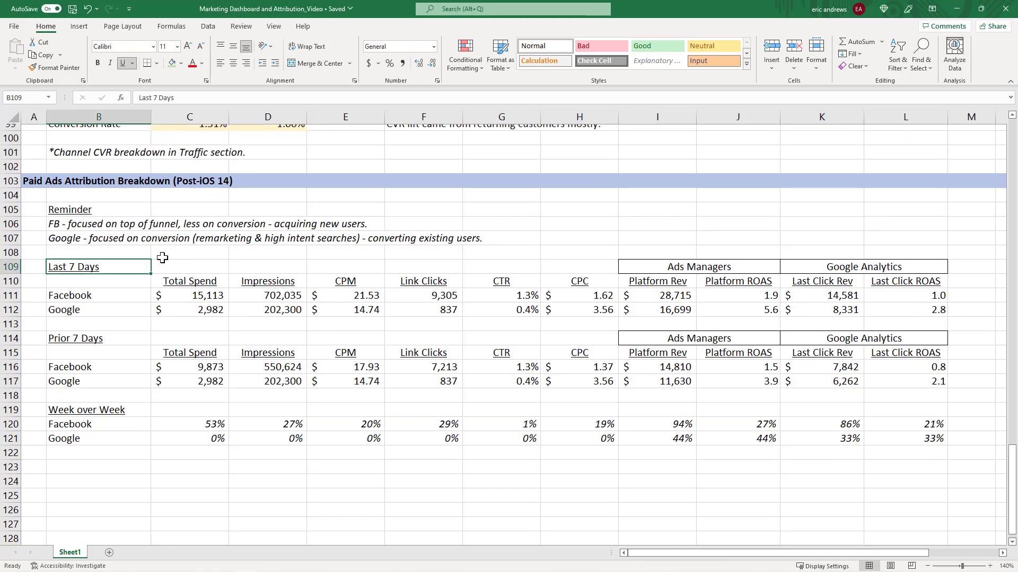